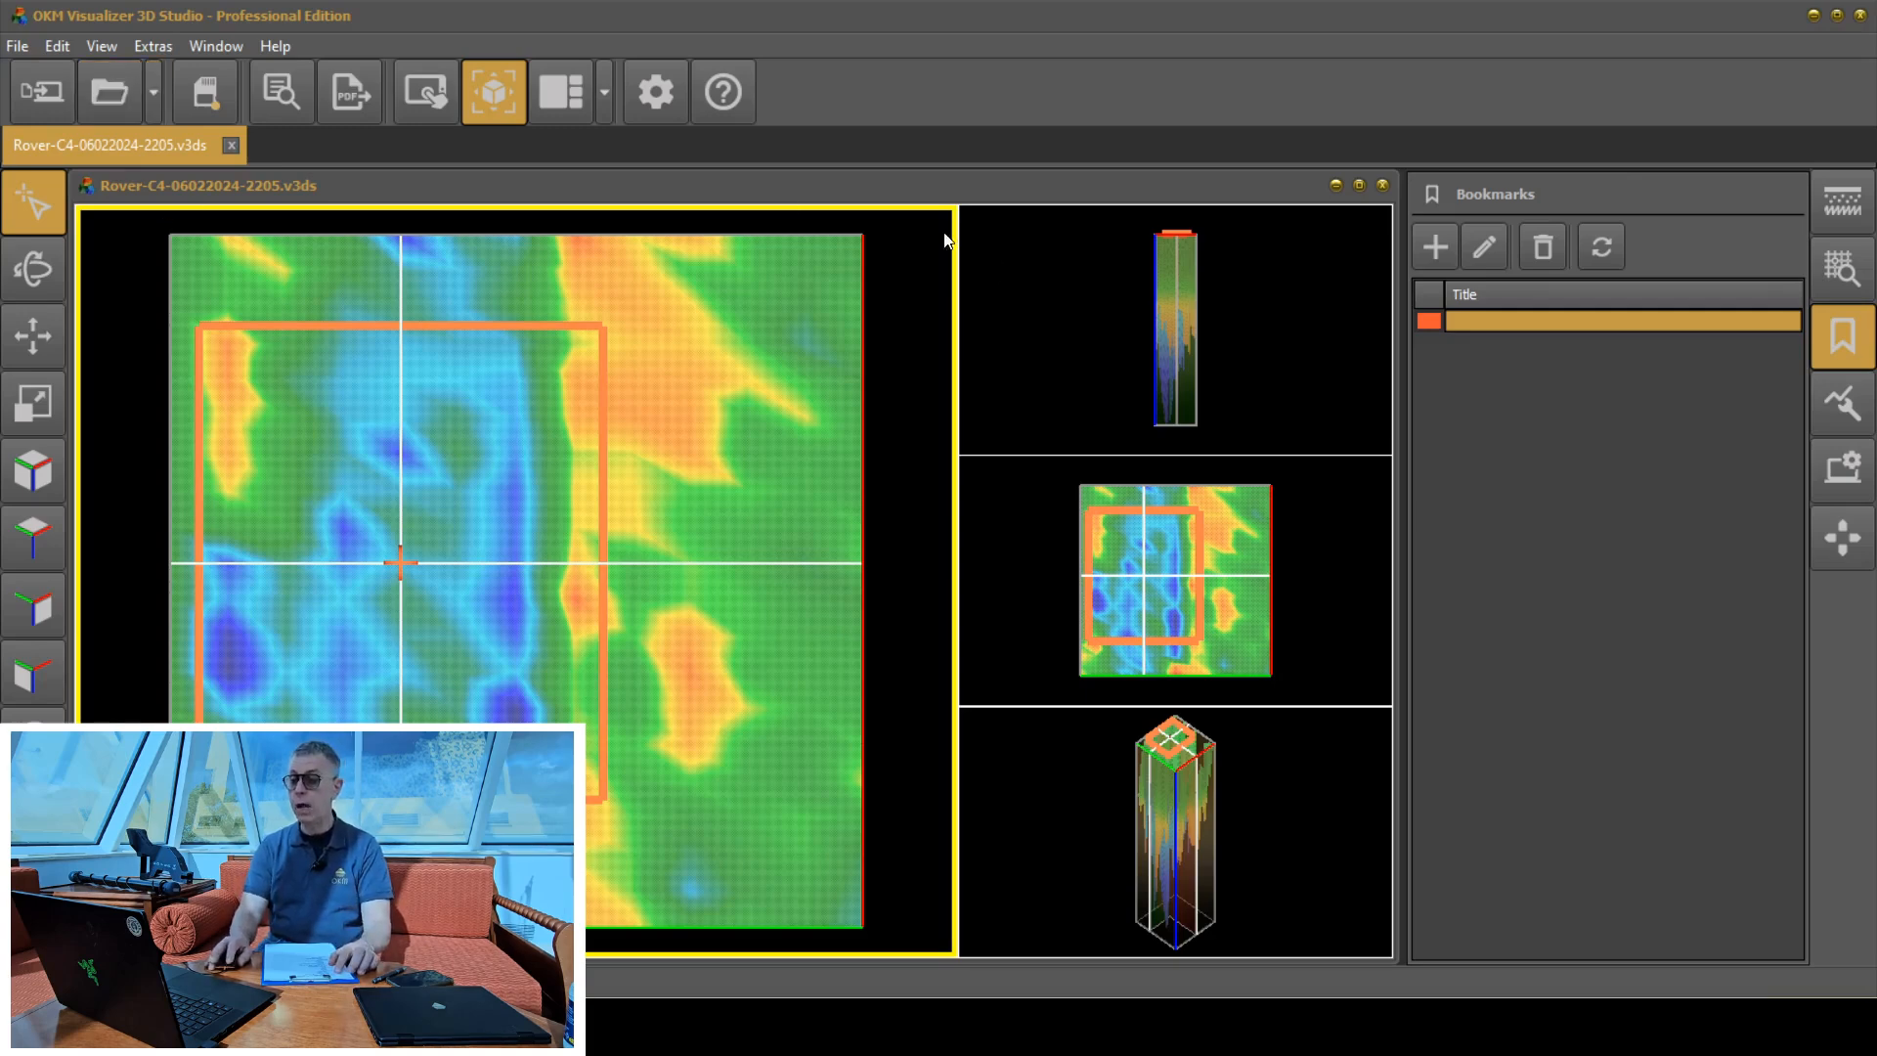
Close the Rover-C4-06022024-2205.v3ds scan, saving it to the WV - Allegheny folder with its default embedded elements.
left_click_drag(1397, 487, 1463, 514)
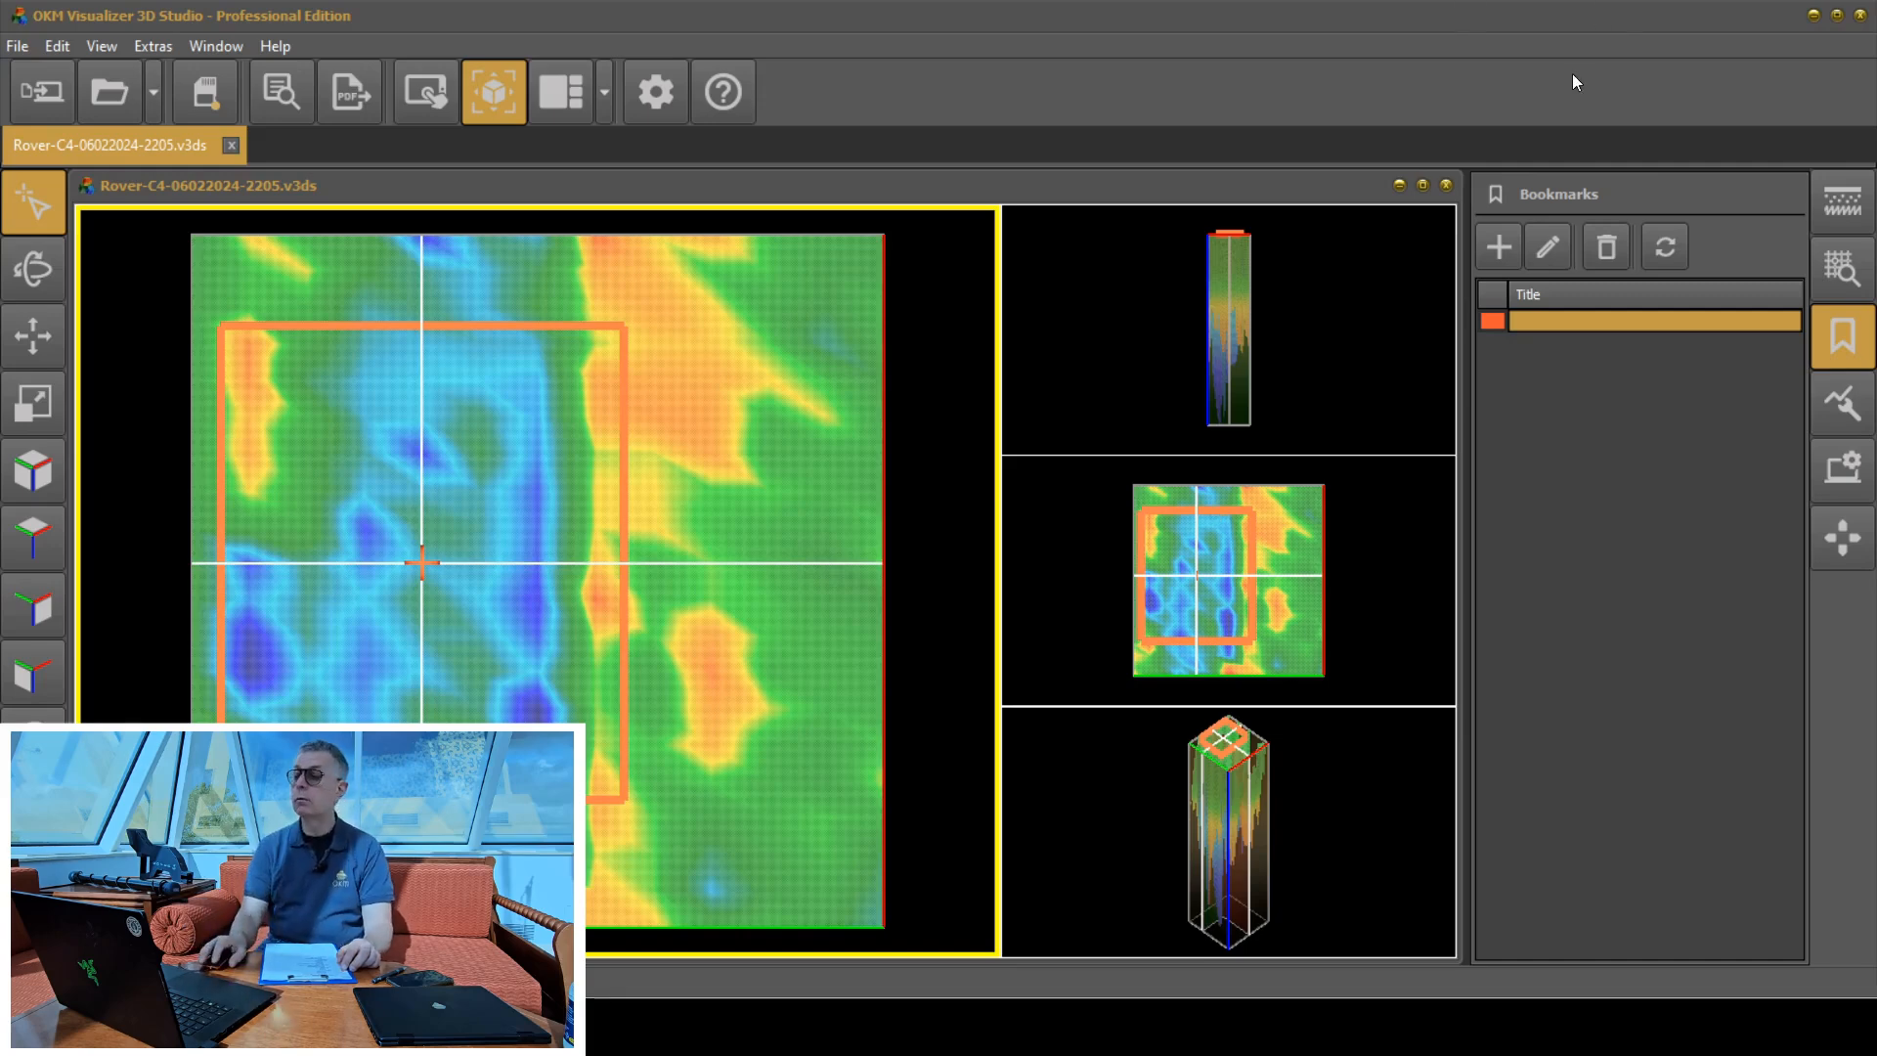
left_click(1446, 186)
left_click(1164, 555)
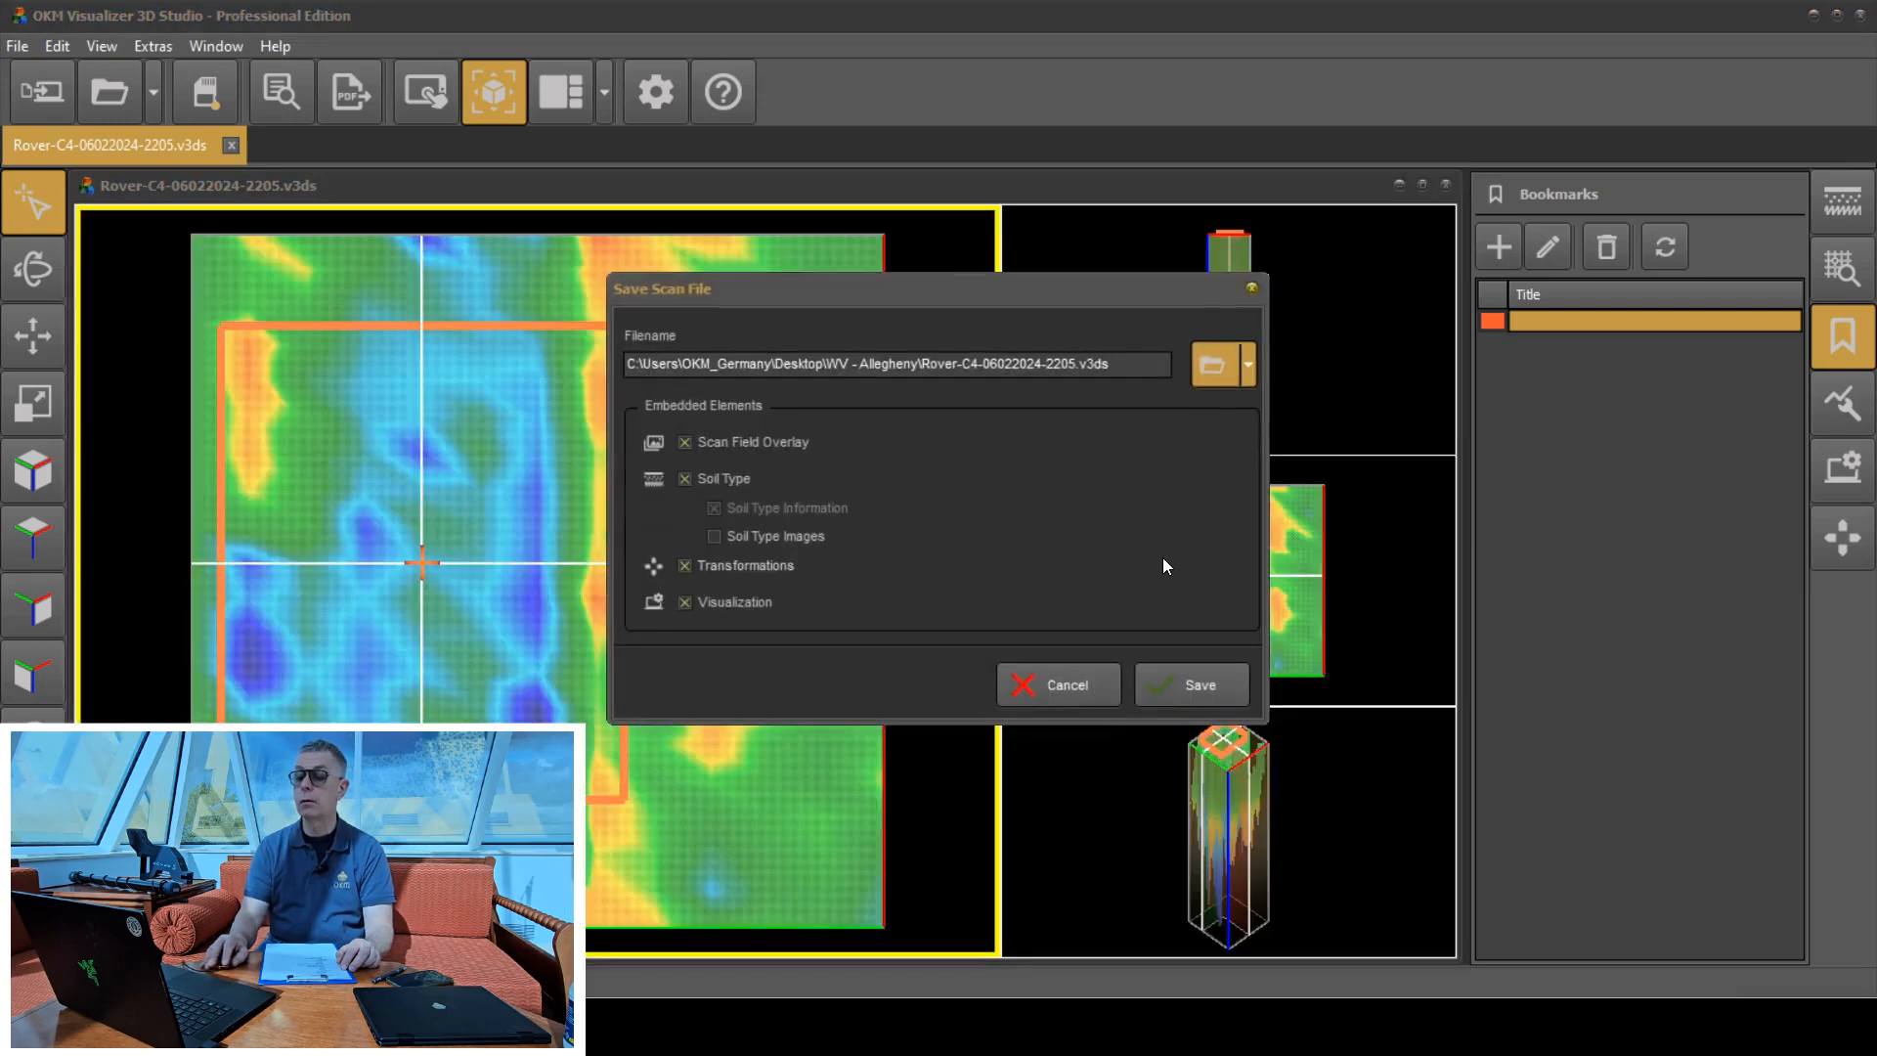
left_click(1173, 691)
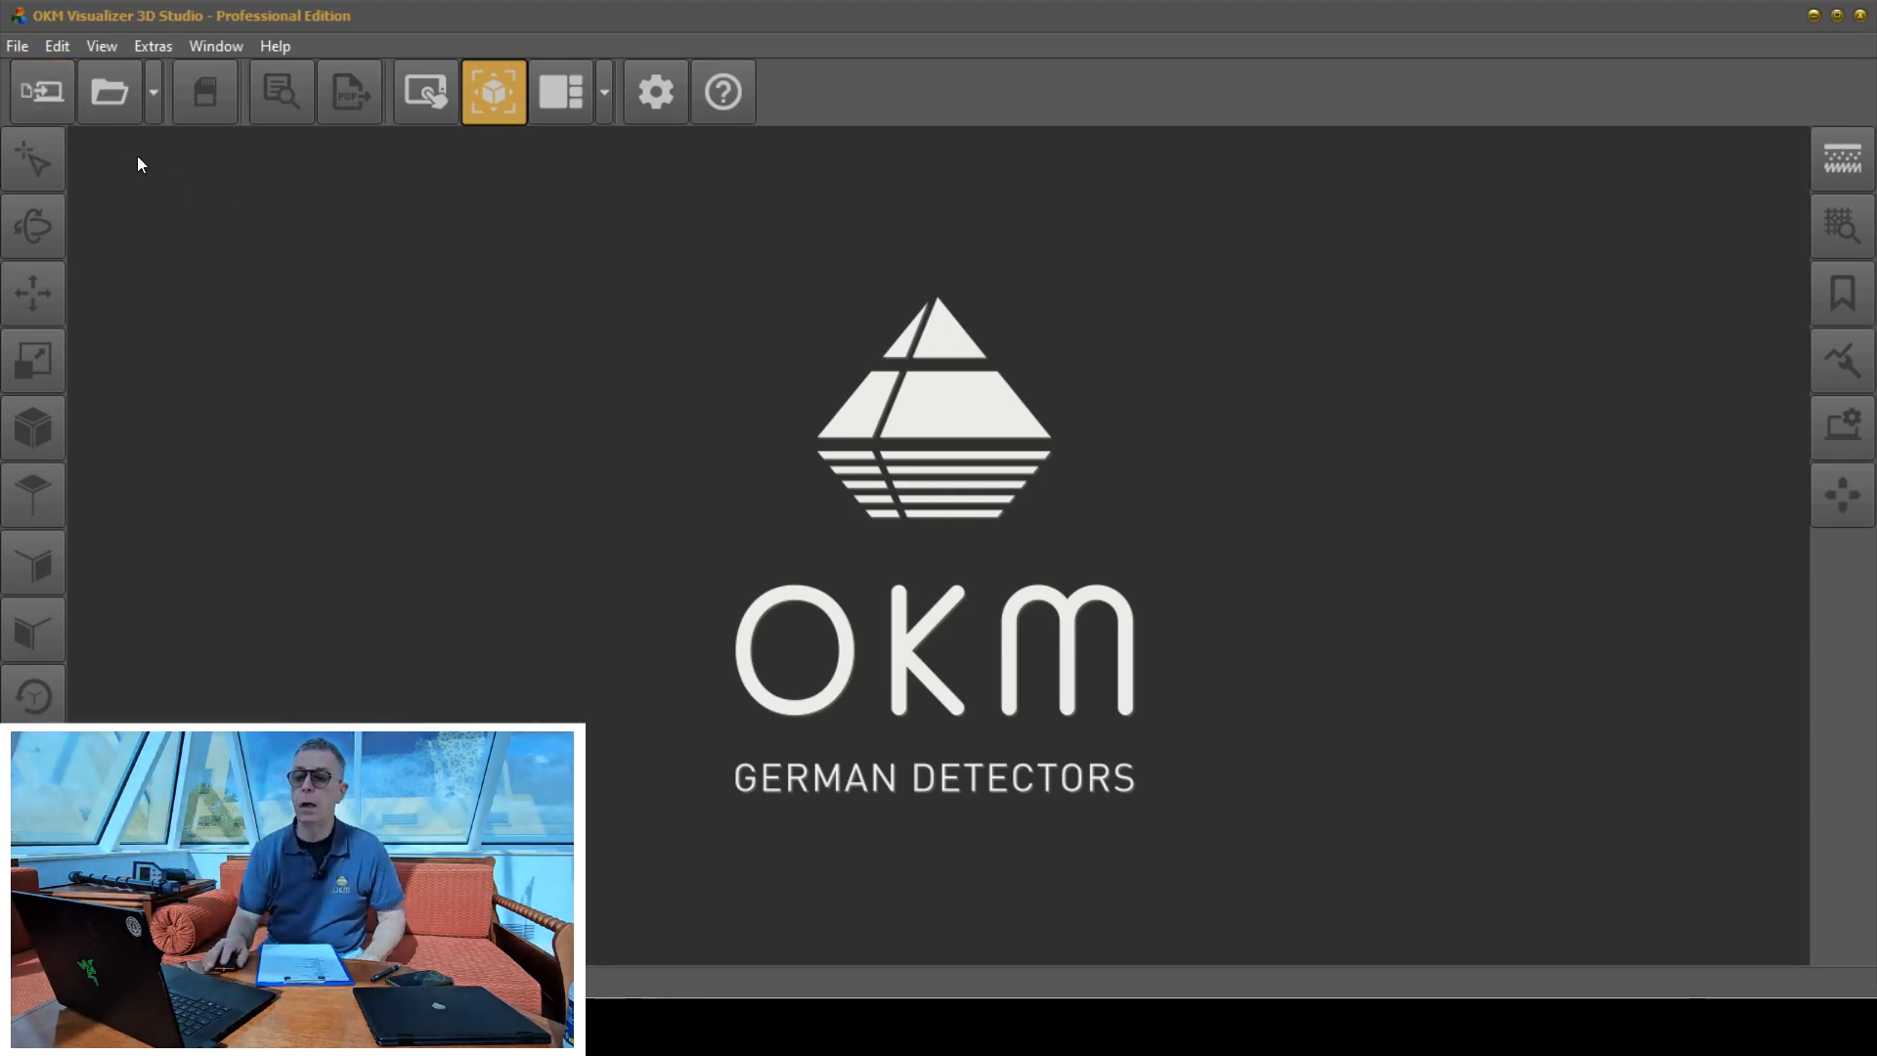
Look through the detector selection for scan imports and the file browser for opening saved scans, closing both.
left_click(43, 91)
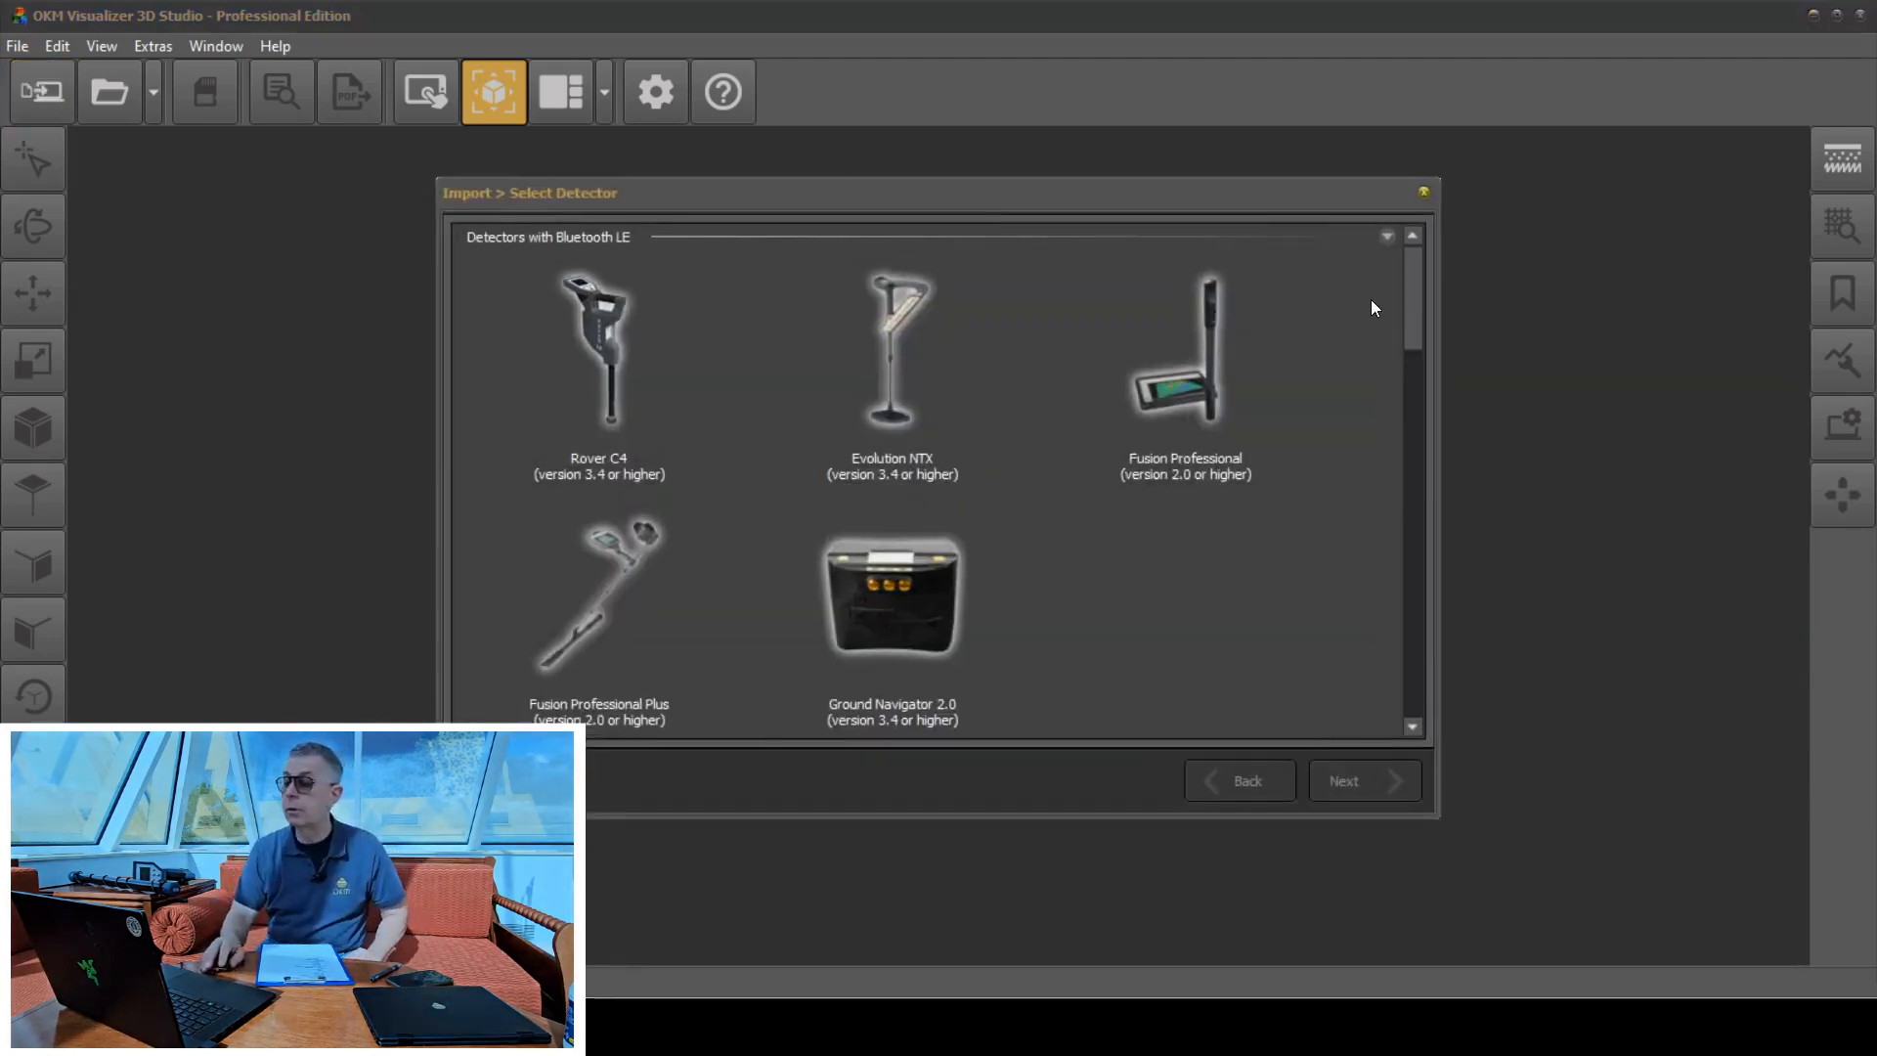
left_click_drag(1414, 309, 1269, 115)
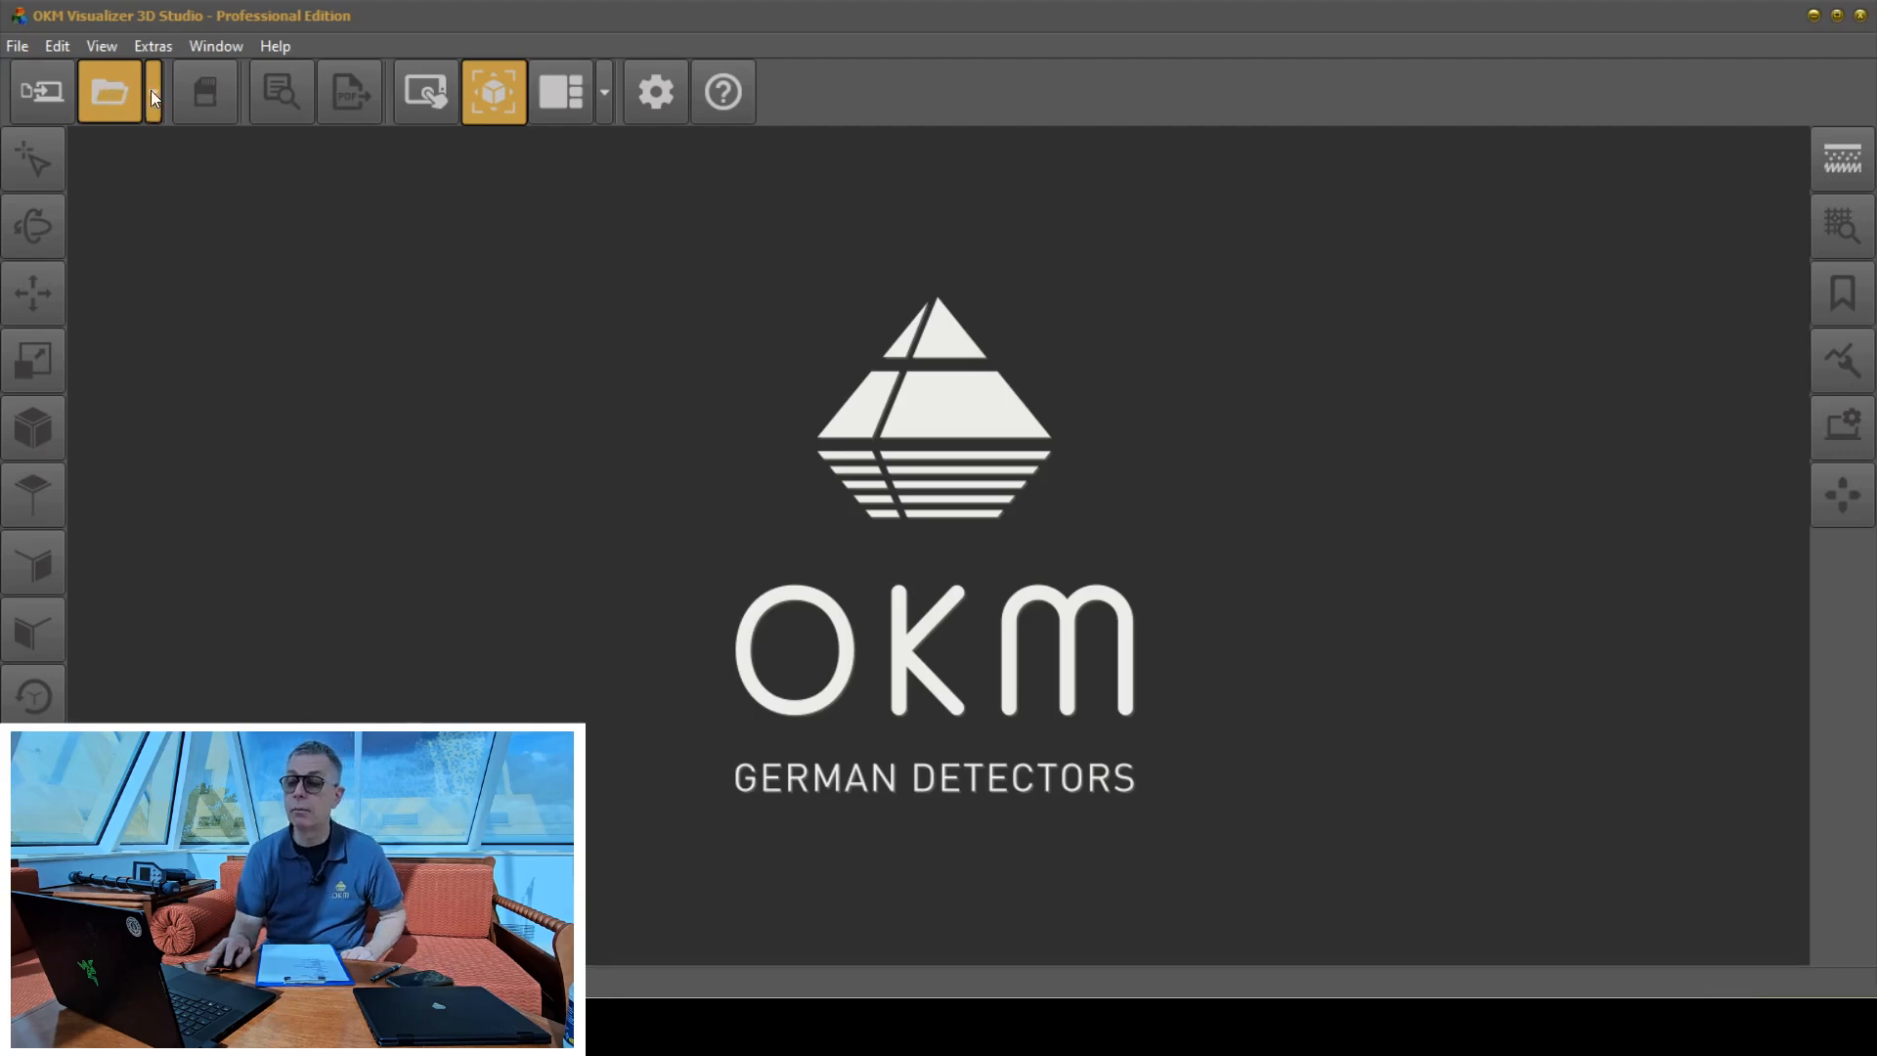
left_click(115, 90)
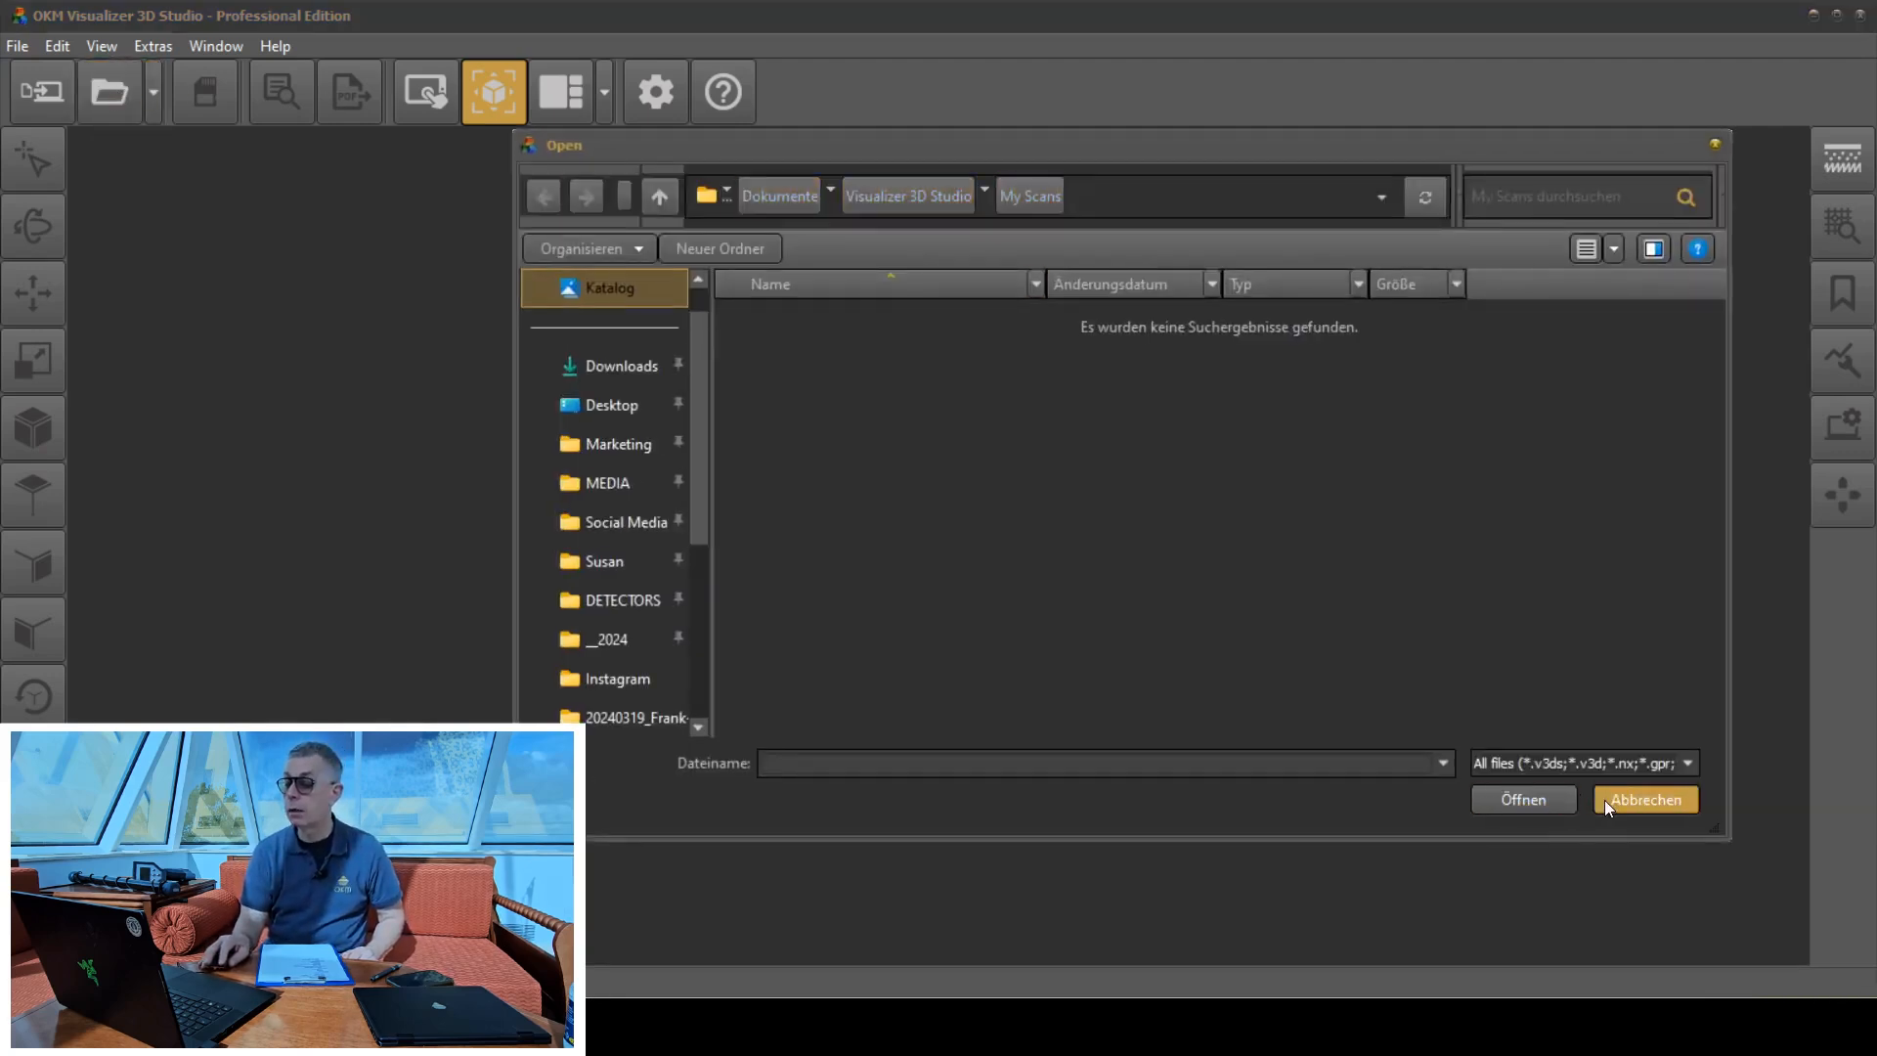
left_click(1646, 800)
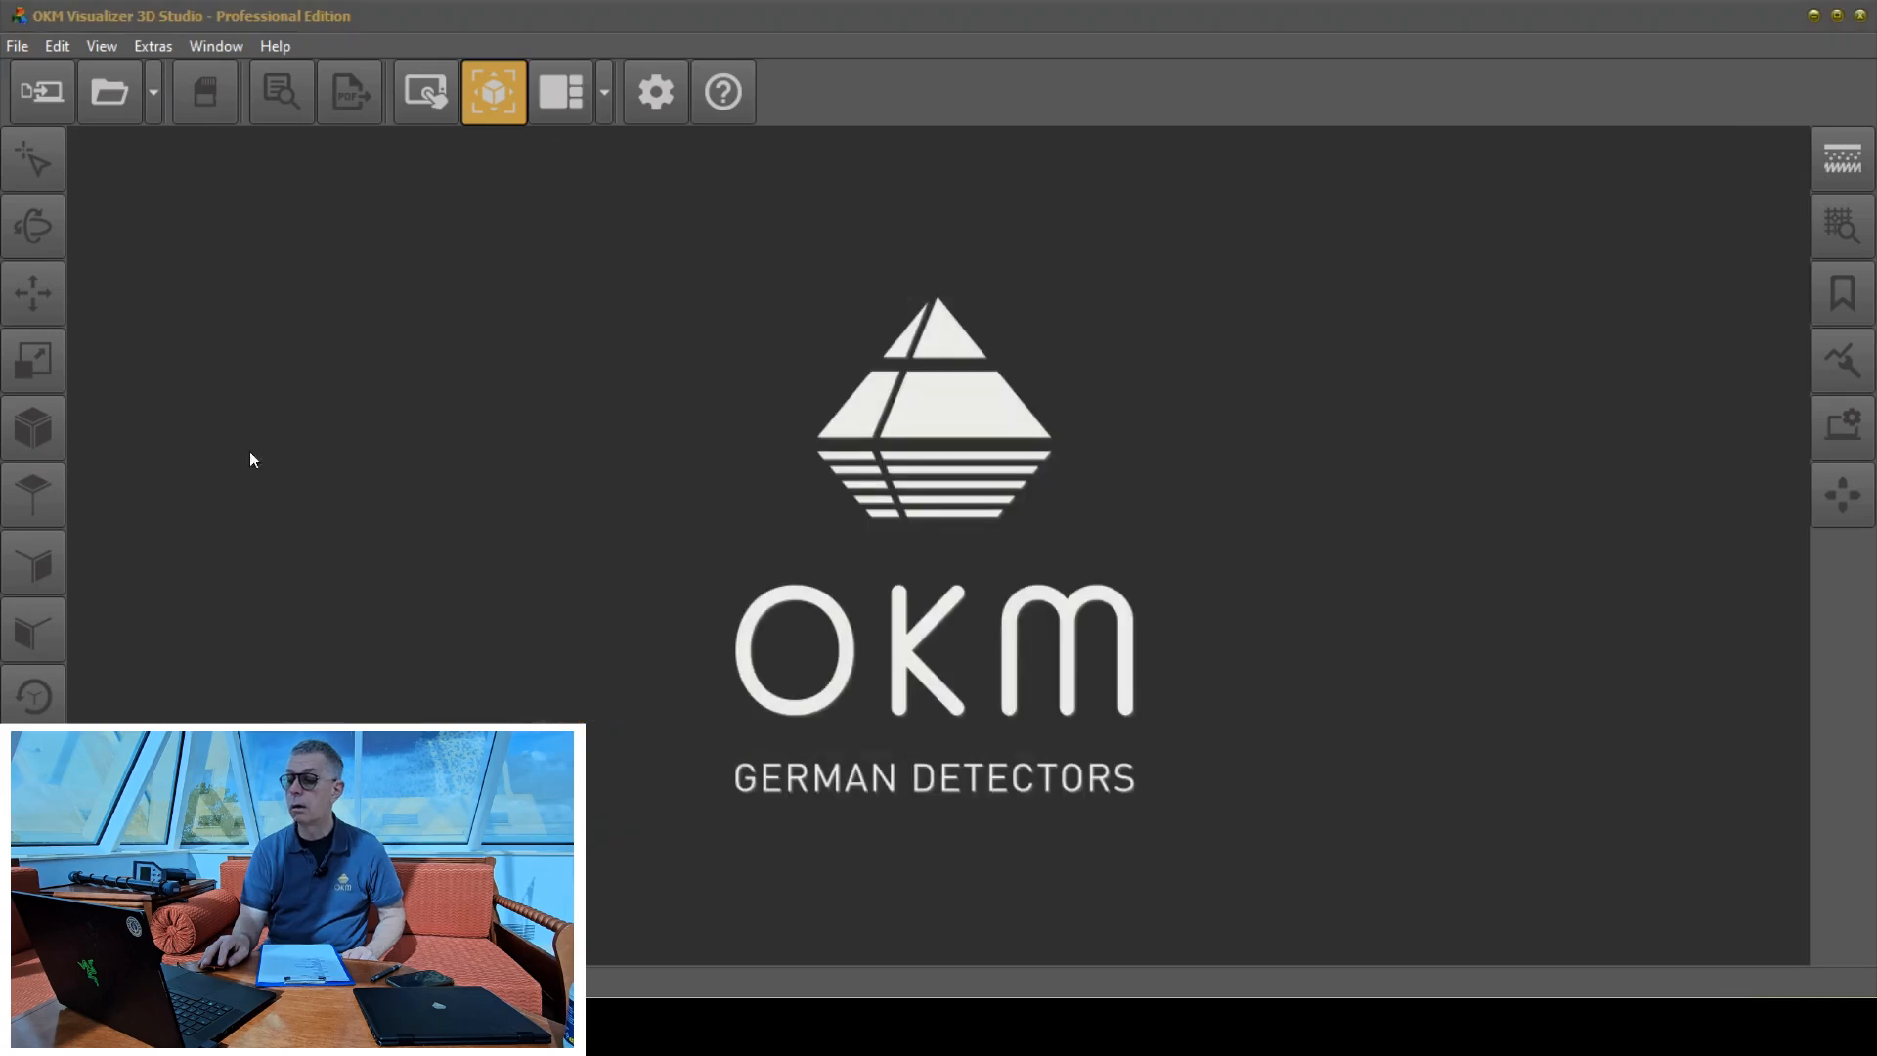
Open the recent scan Rover-C4-06022024-2155.v3ds and review its general characteristics, leaving them unedited.
left_click(153, 90)
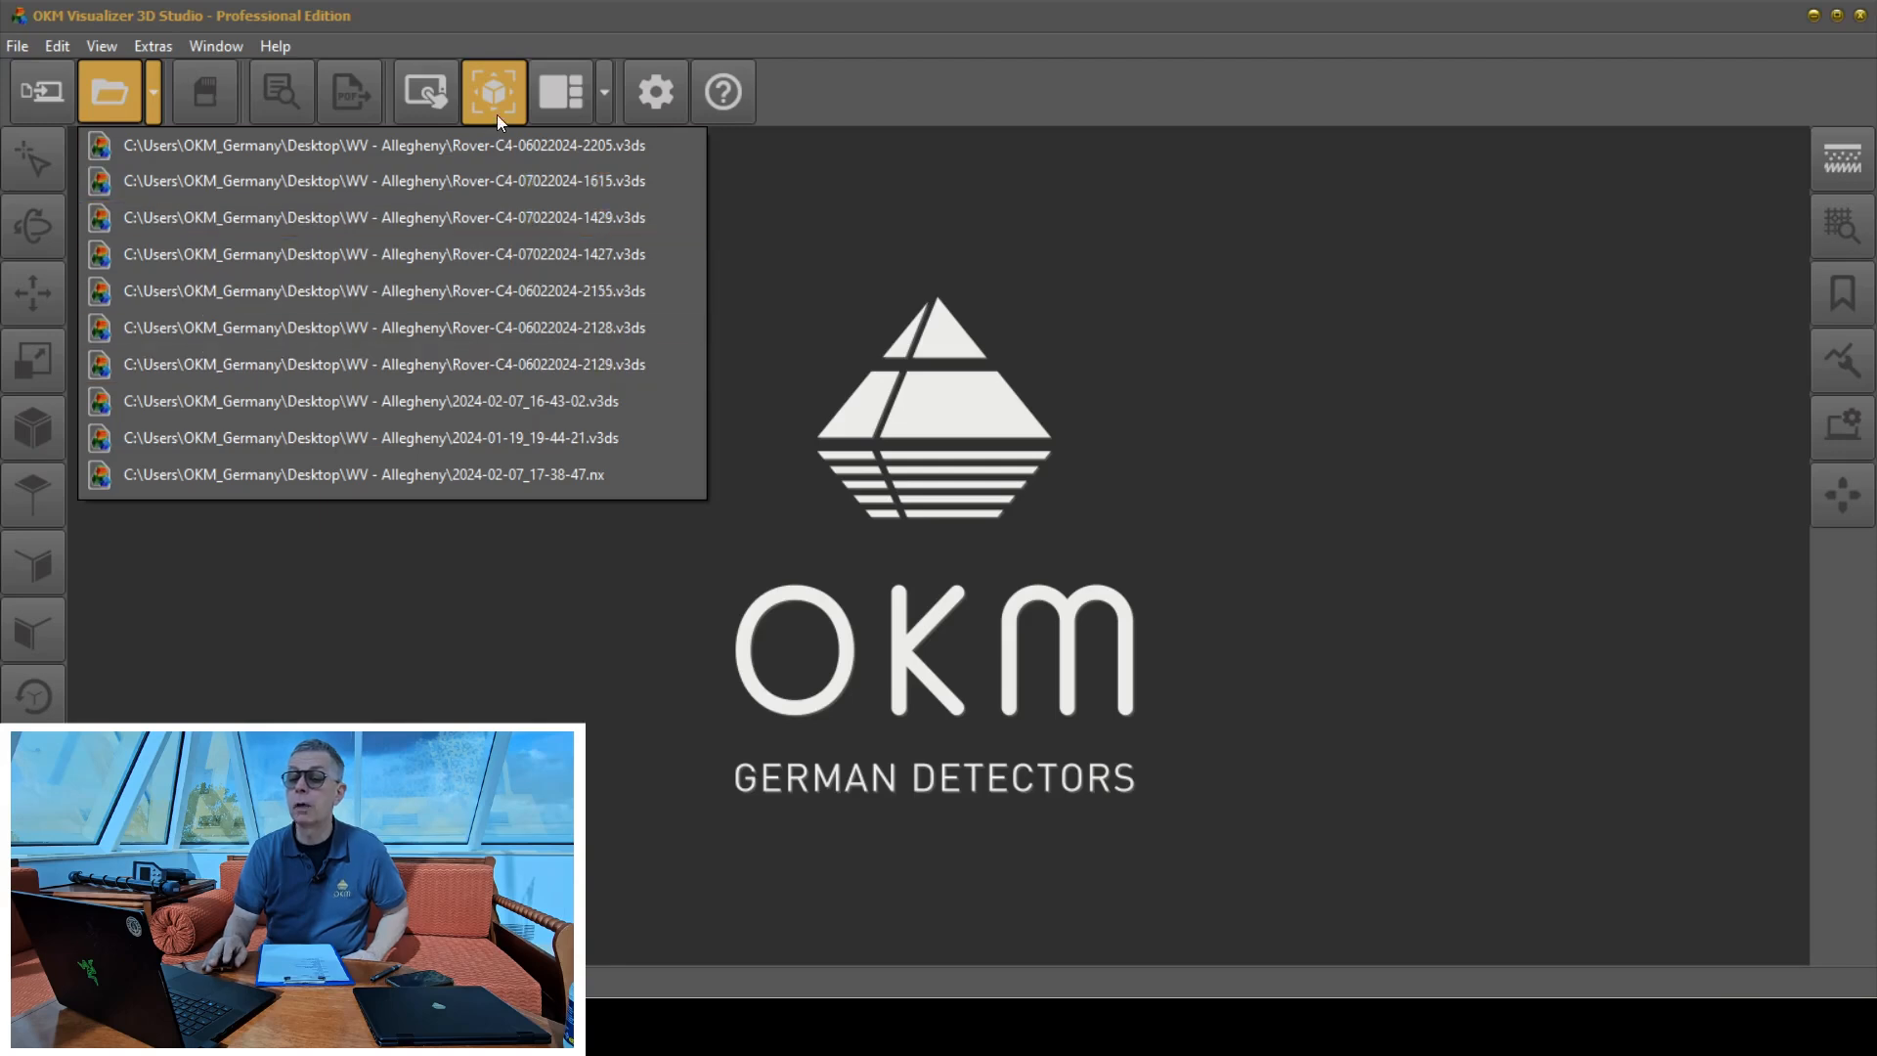
left_click(397, 290)
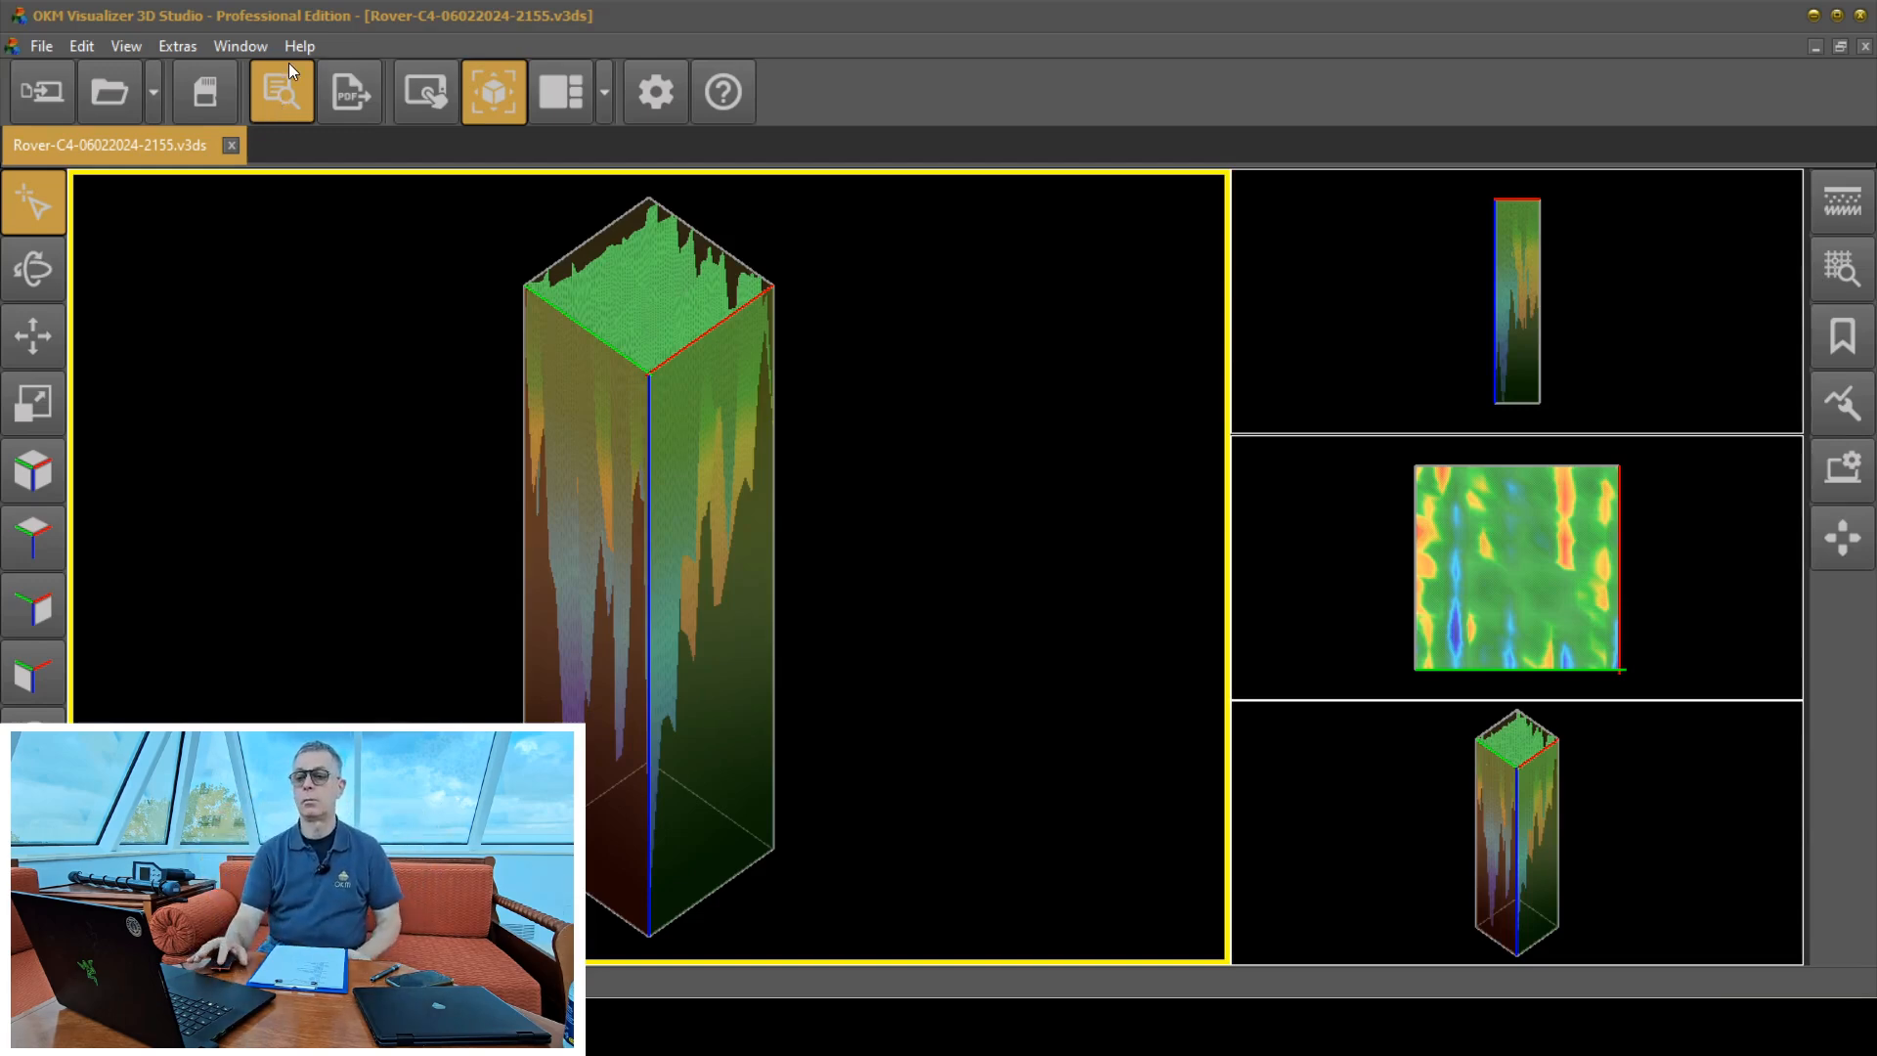
left_click(256, 92)
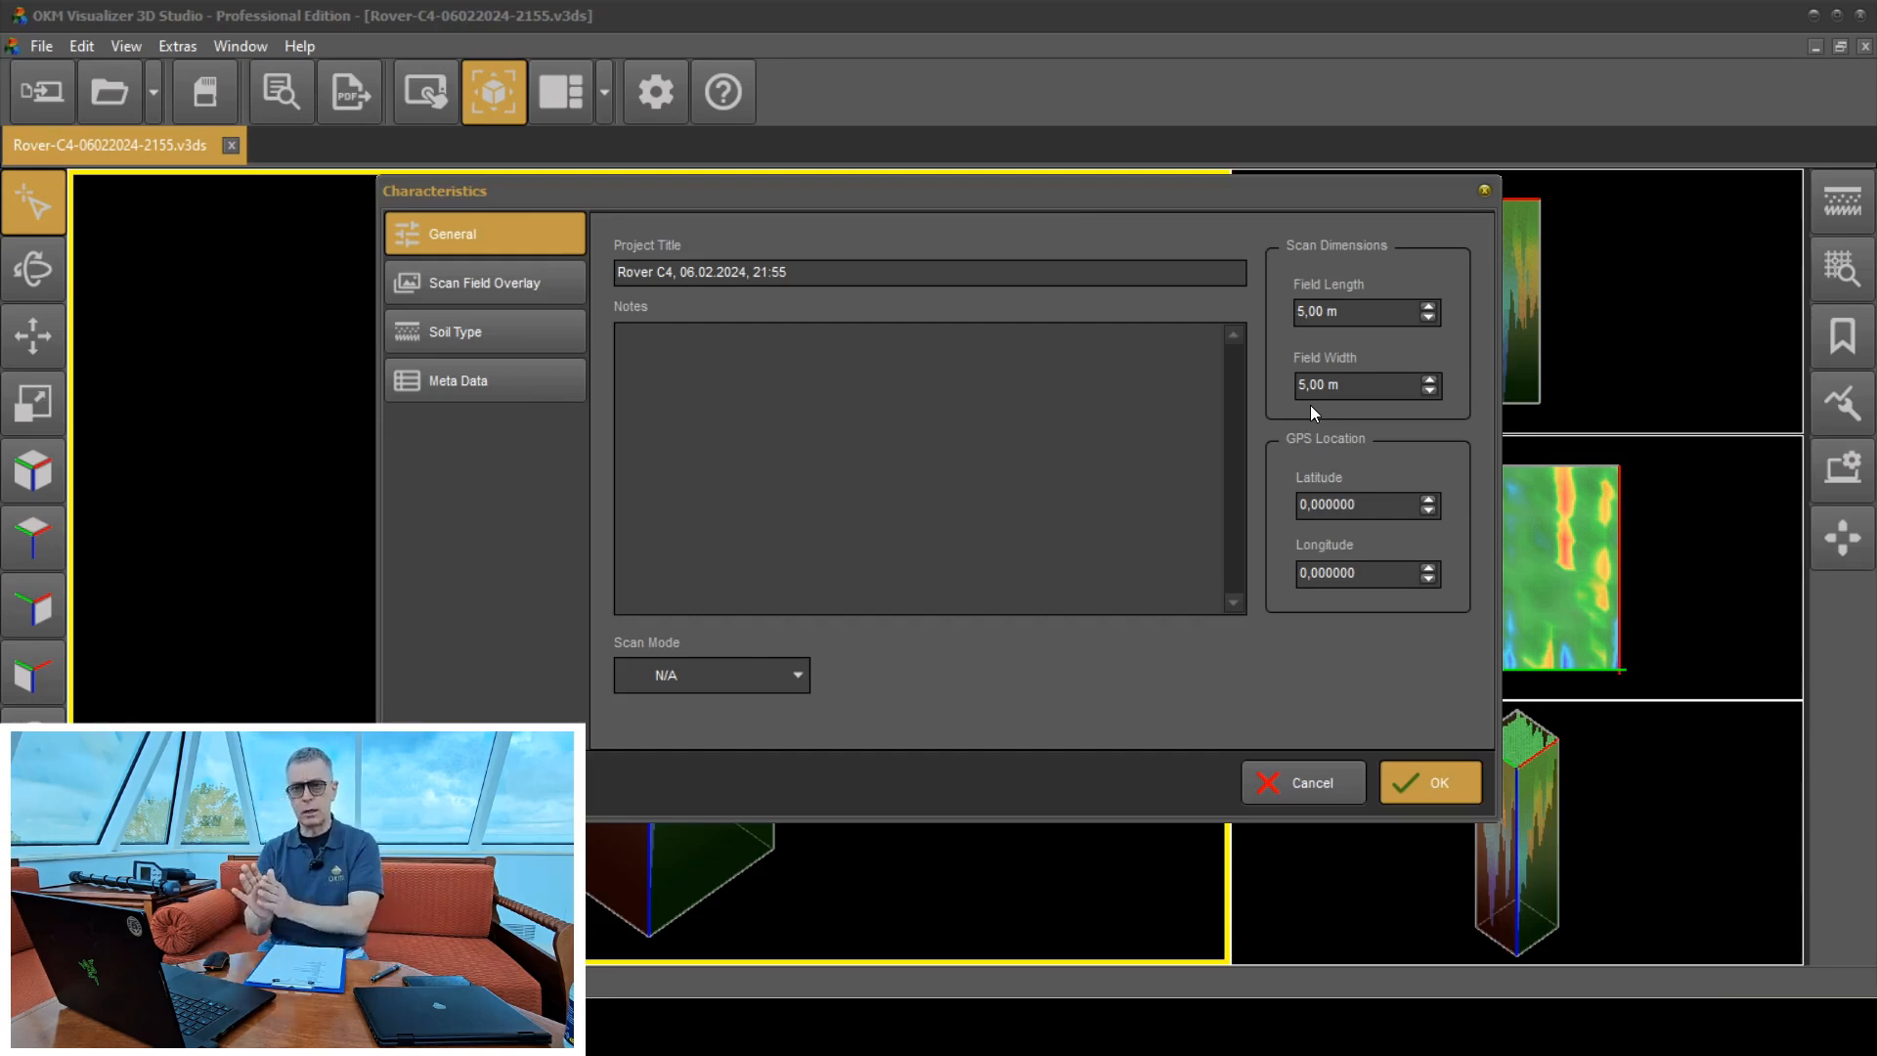
left_click(1301, 785)
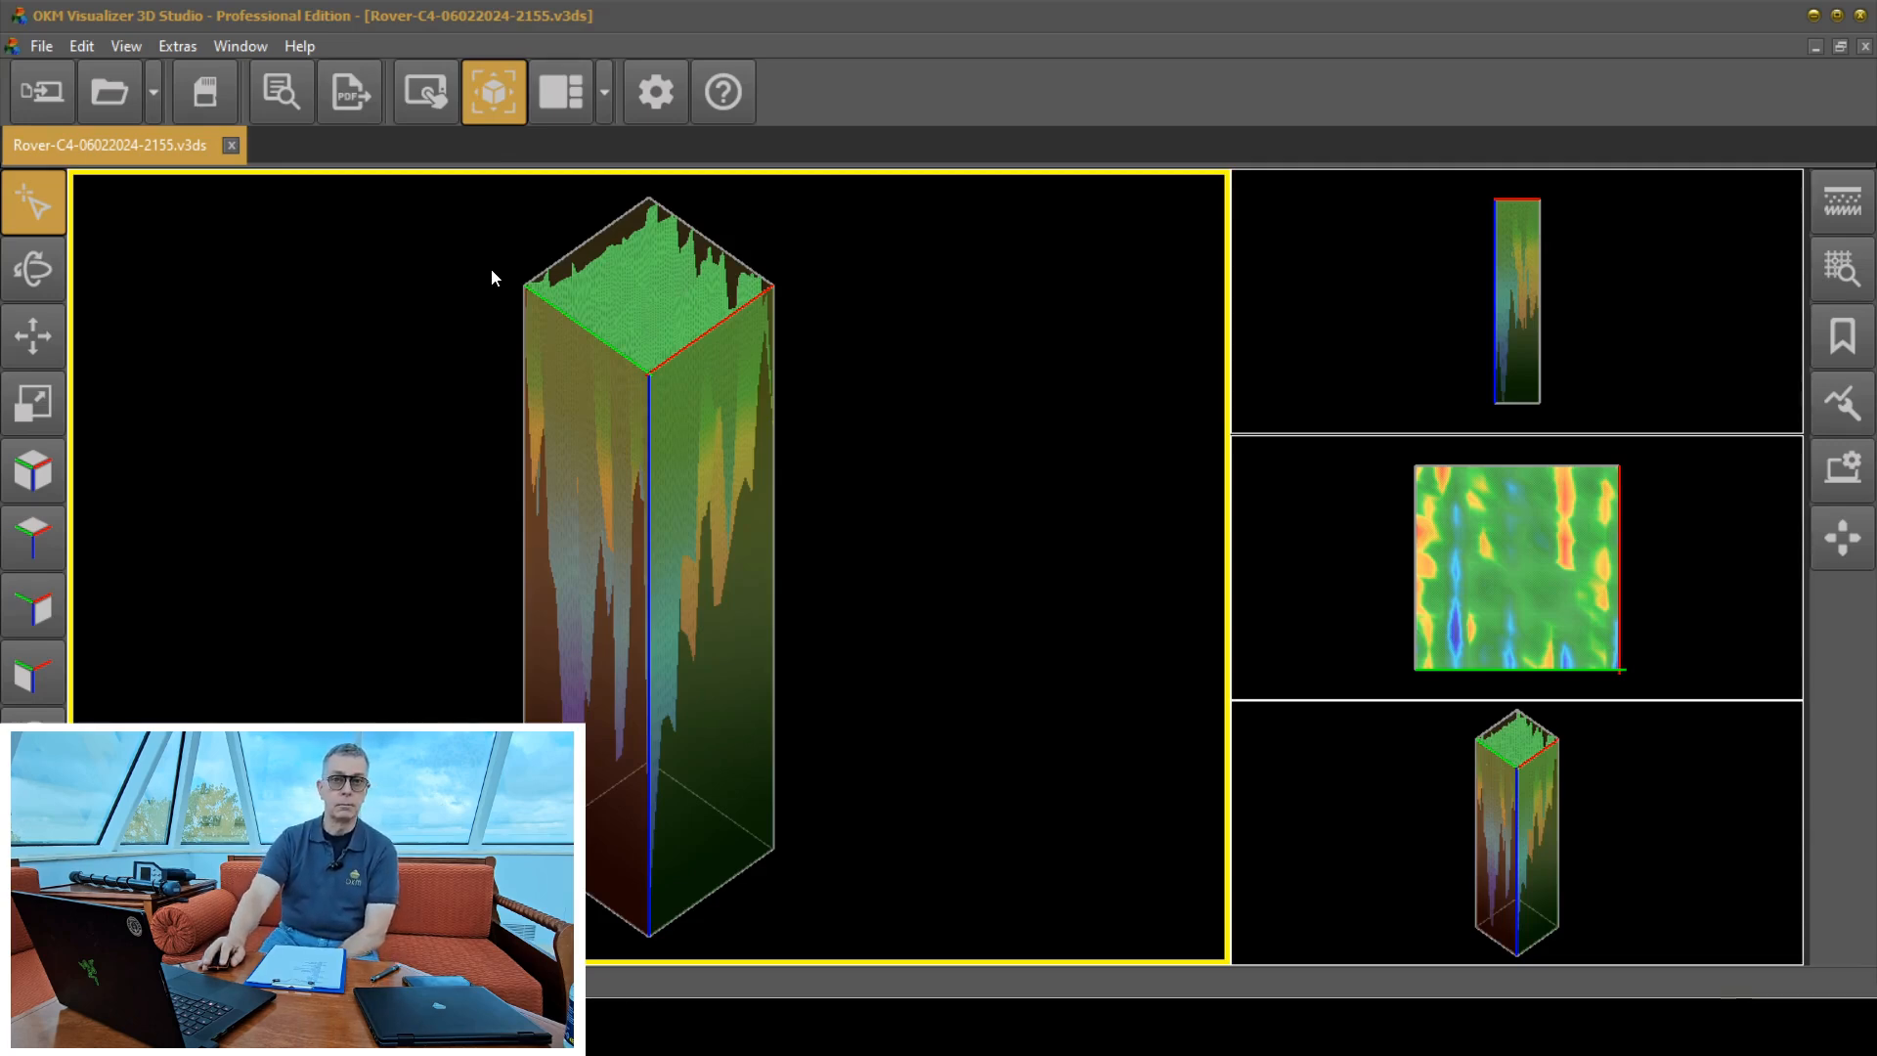
Turn off Auto-Scale and zoom the main 3D scan view far out and back in.
scroll(511, 352, "down", 3)
scroll(510, 353, "up", 5)
scroll(516, 313, "down", 3)
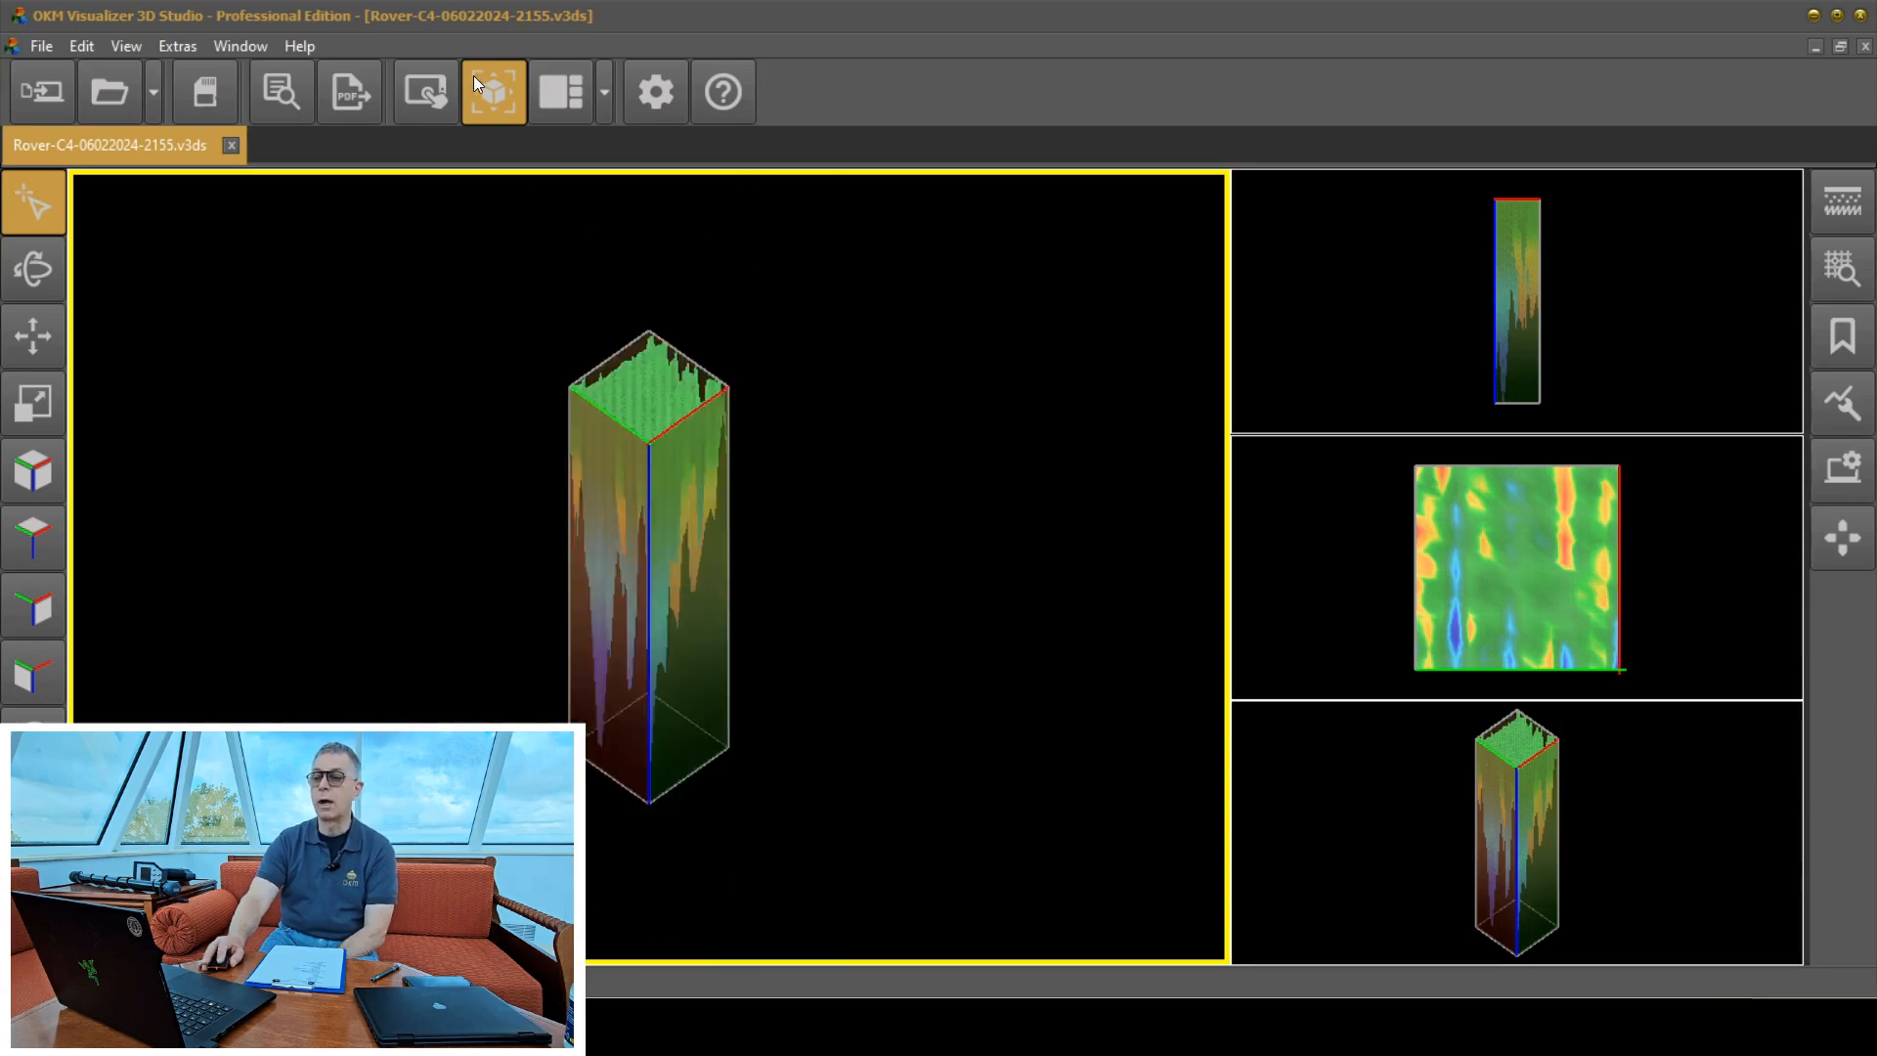
scroll(490, 258, "down", 5)
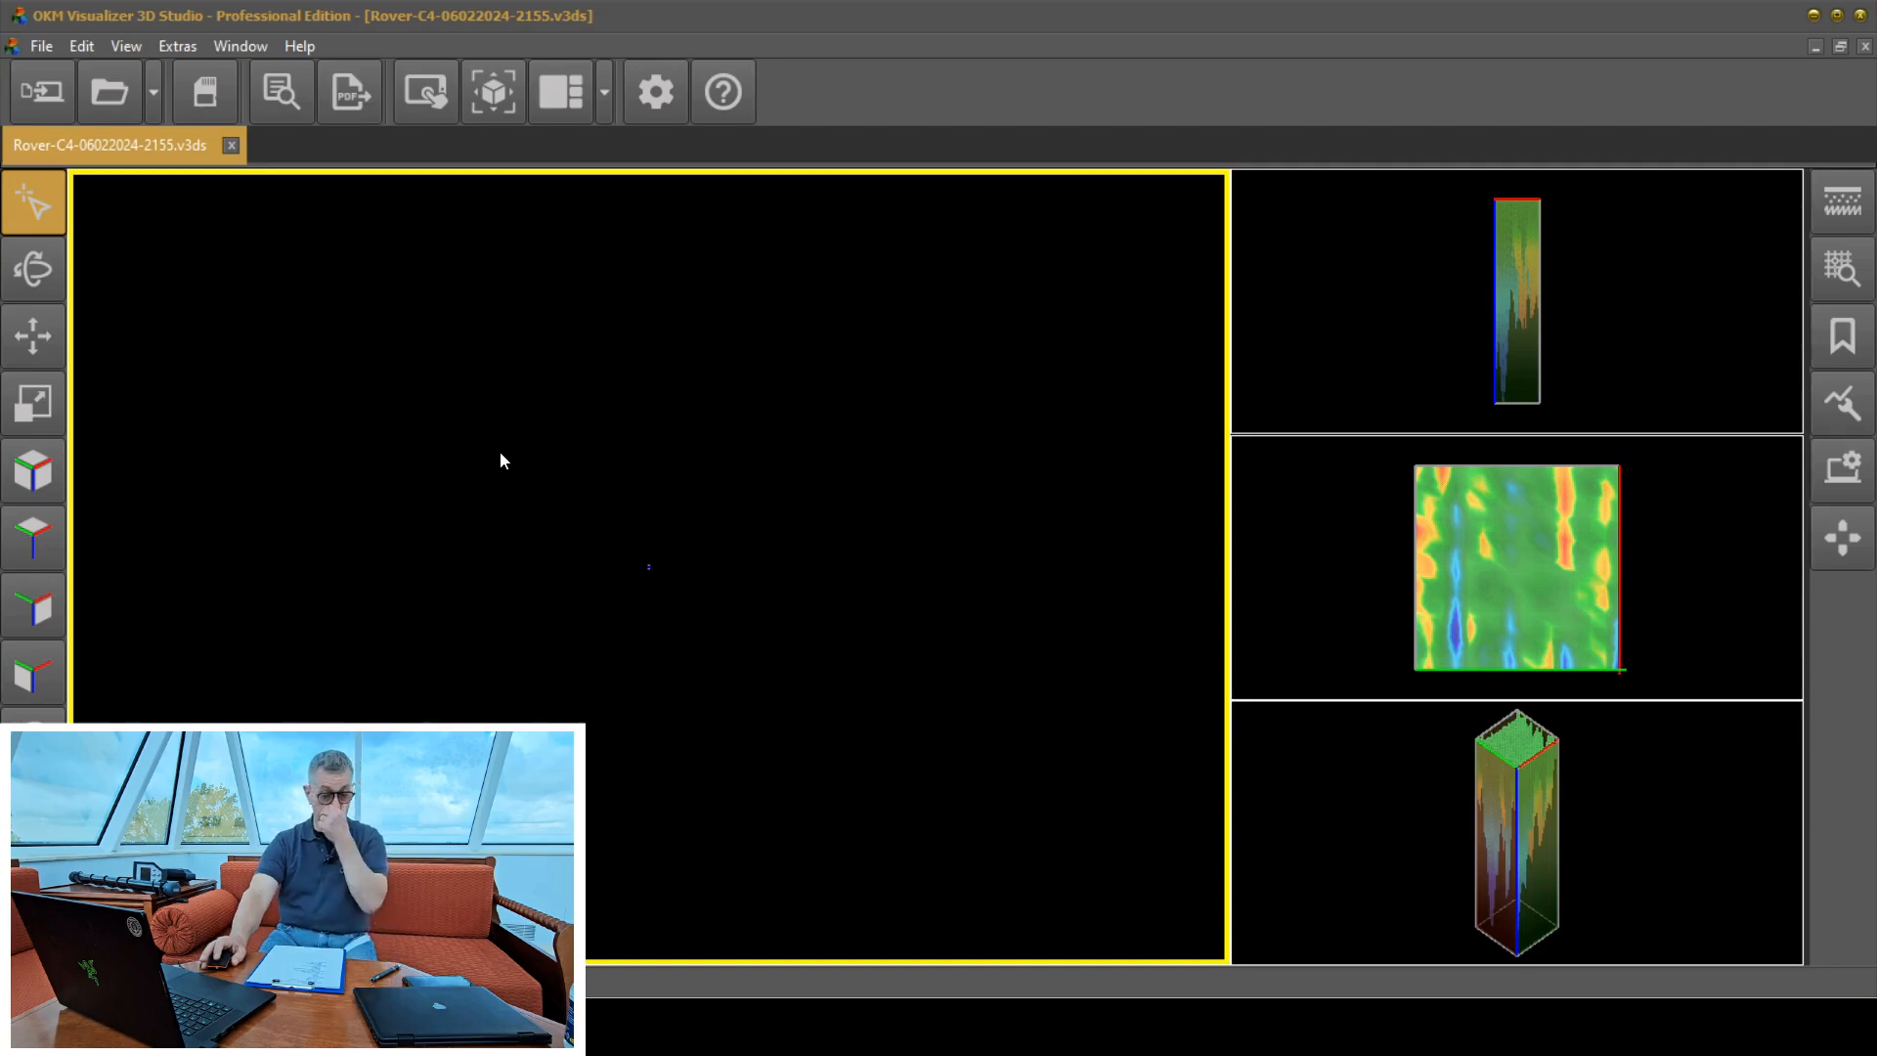
scroll(544, 557, "up", 5)
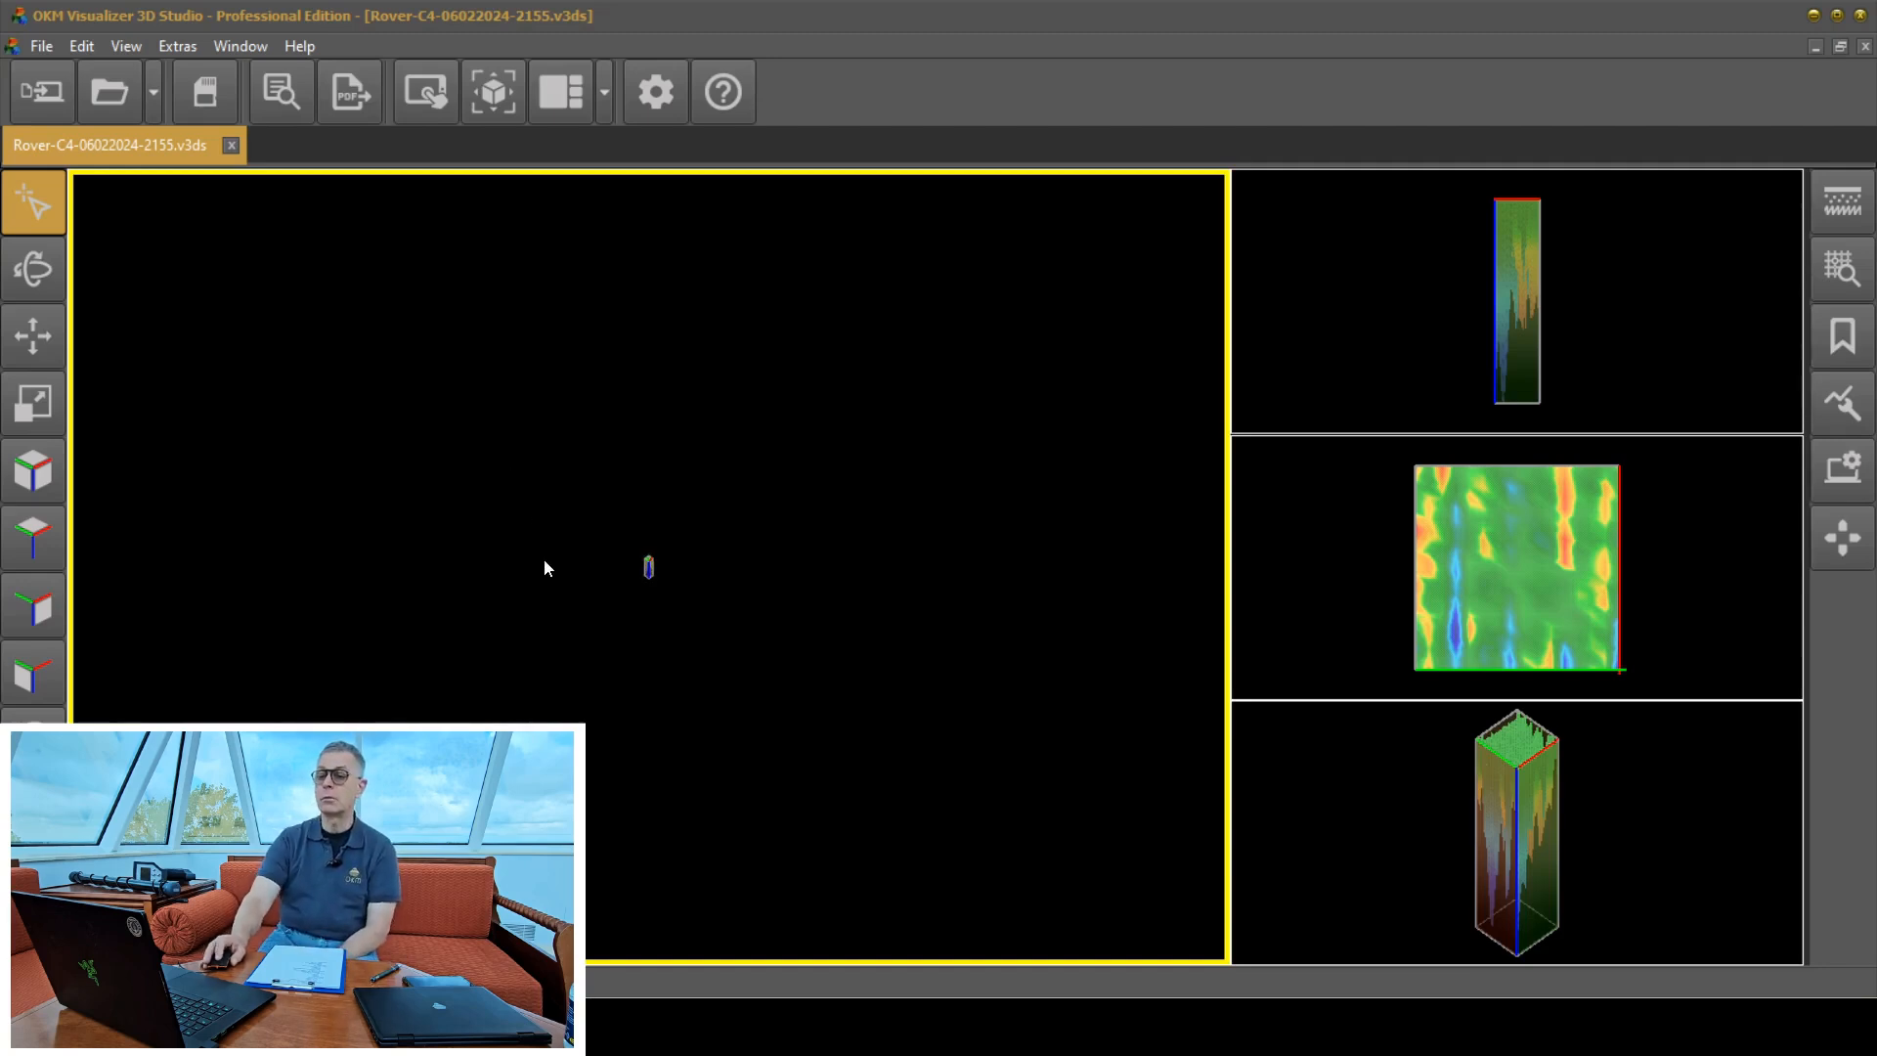
scroll(549, 549, "up", 5)
scroll(553, 545, "down", 3)
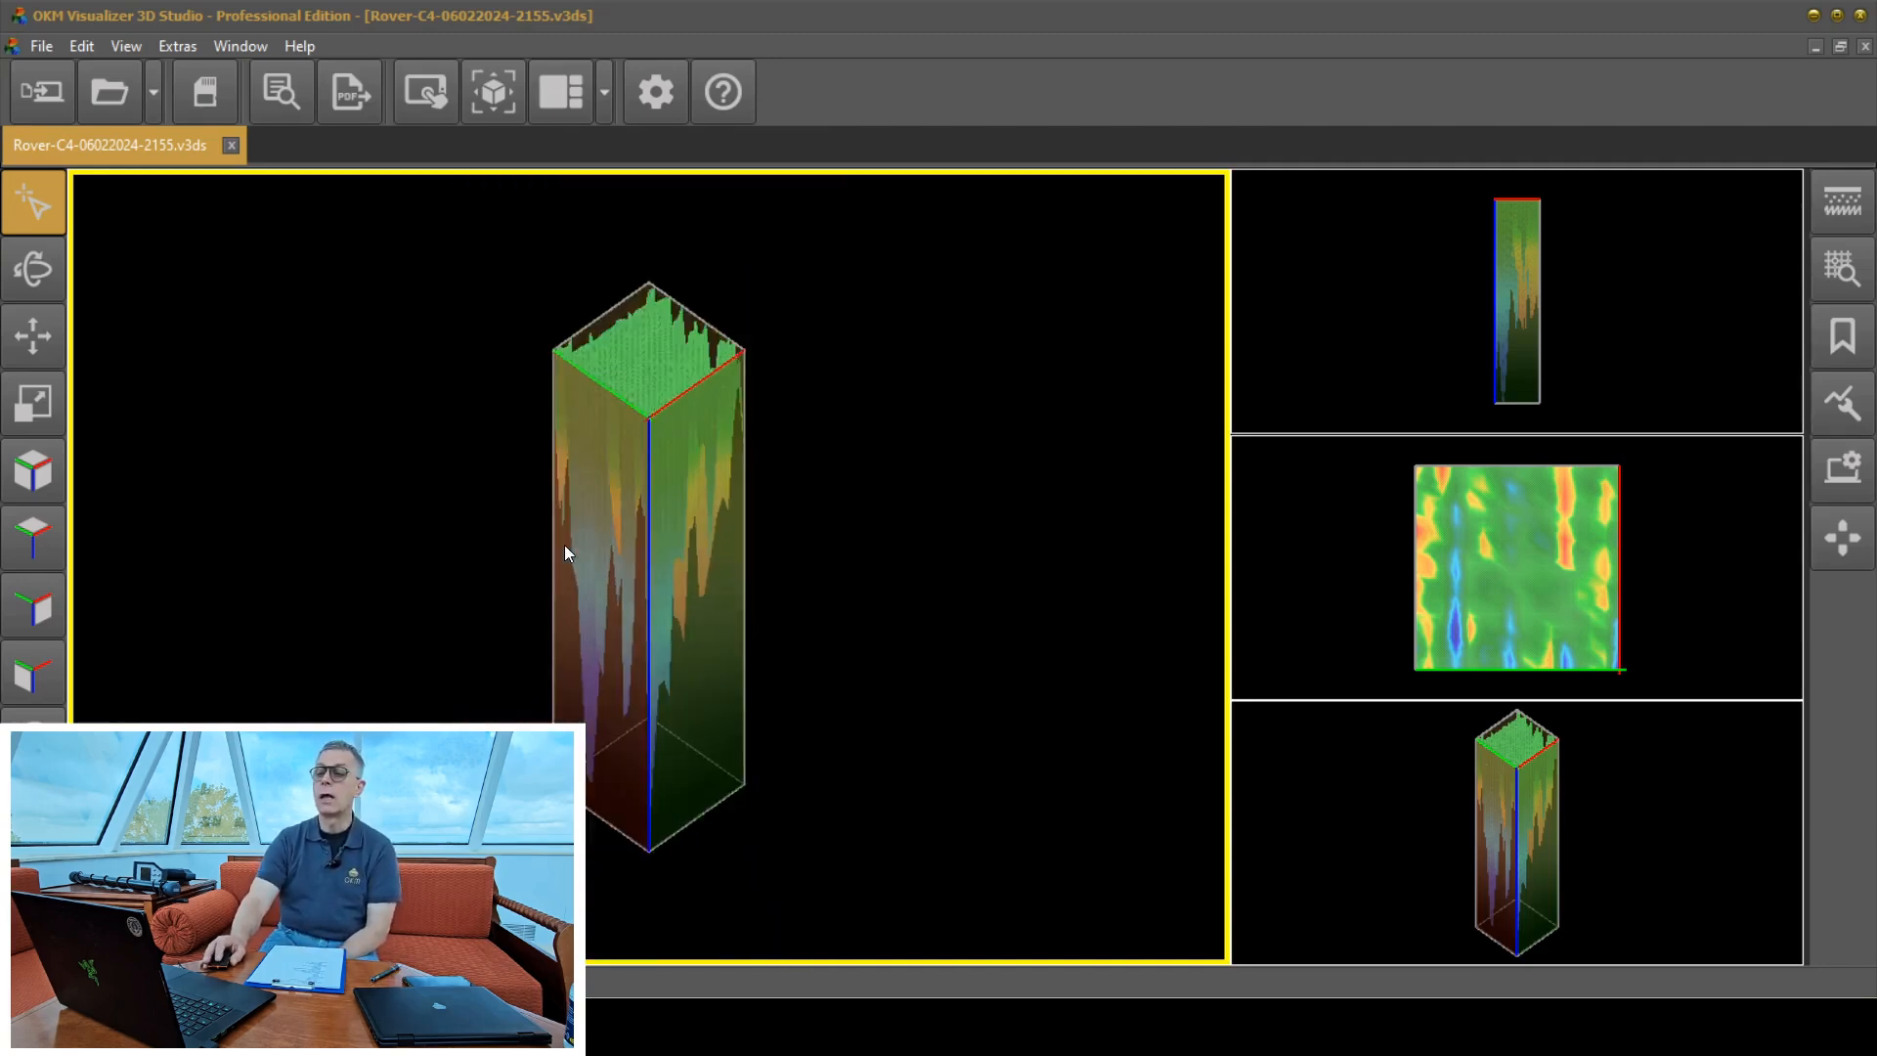
Cycle the viewport layout through Full View and Default View, ending on Quad View.
left_click(572, 98)
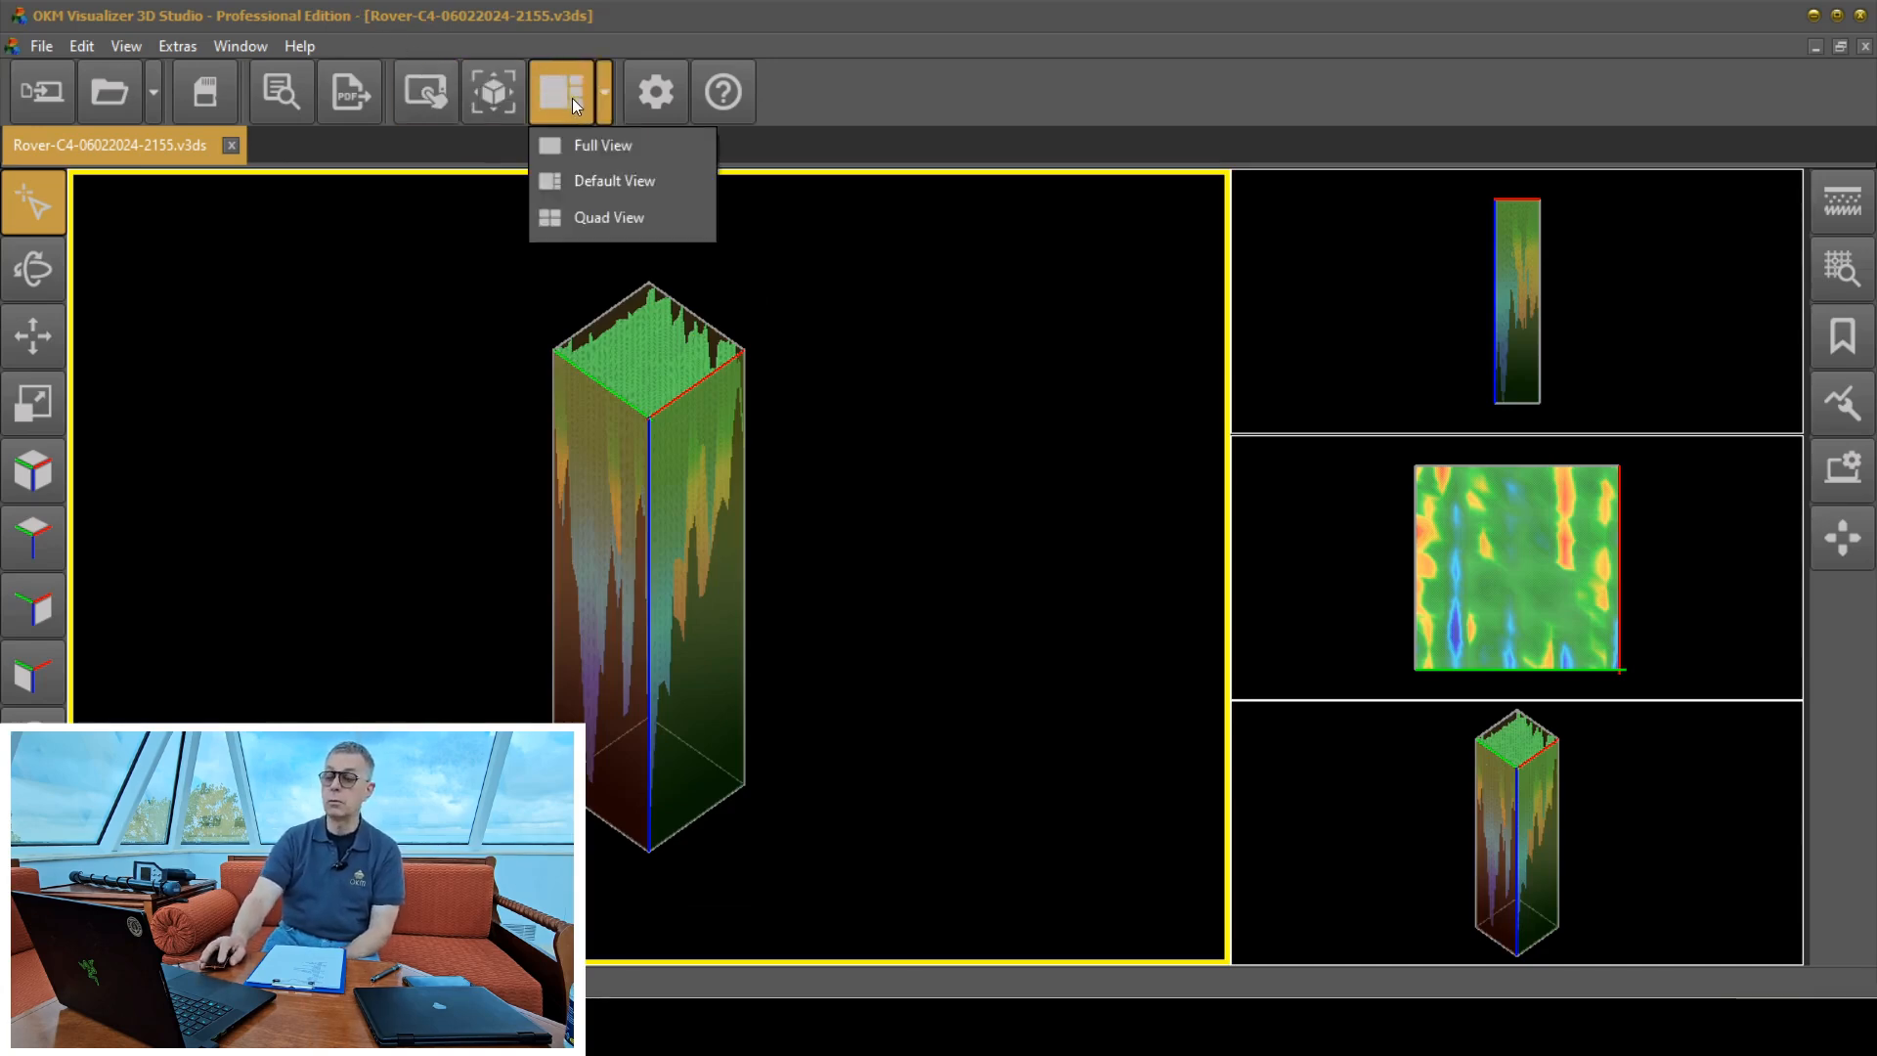
left_click(575, 141)
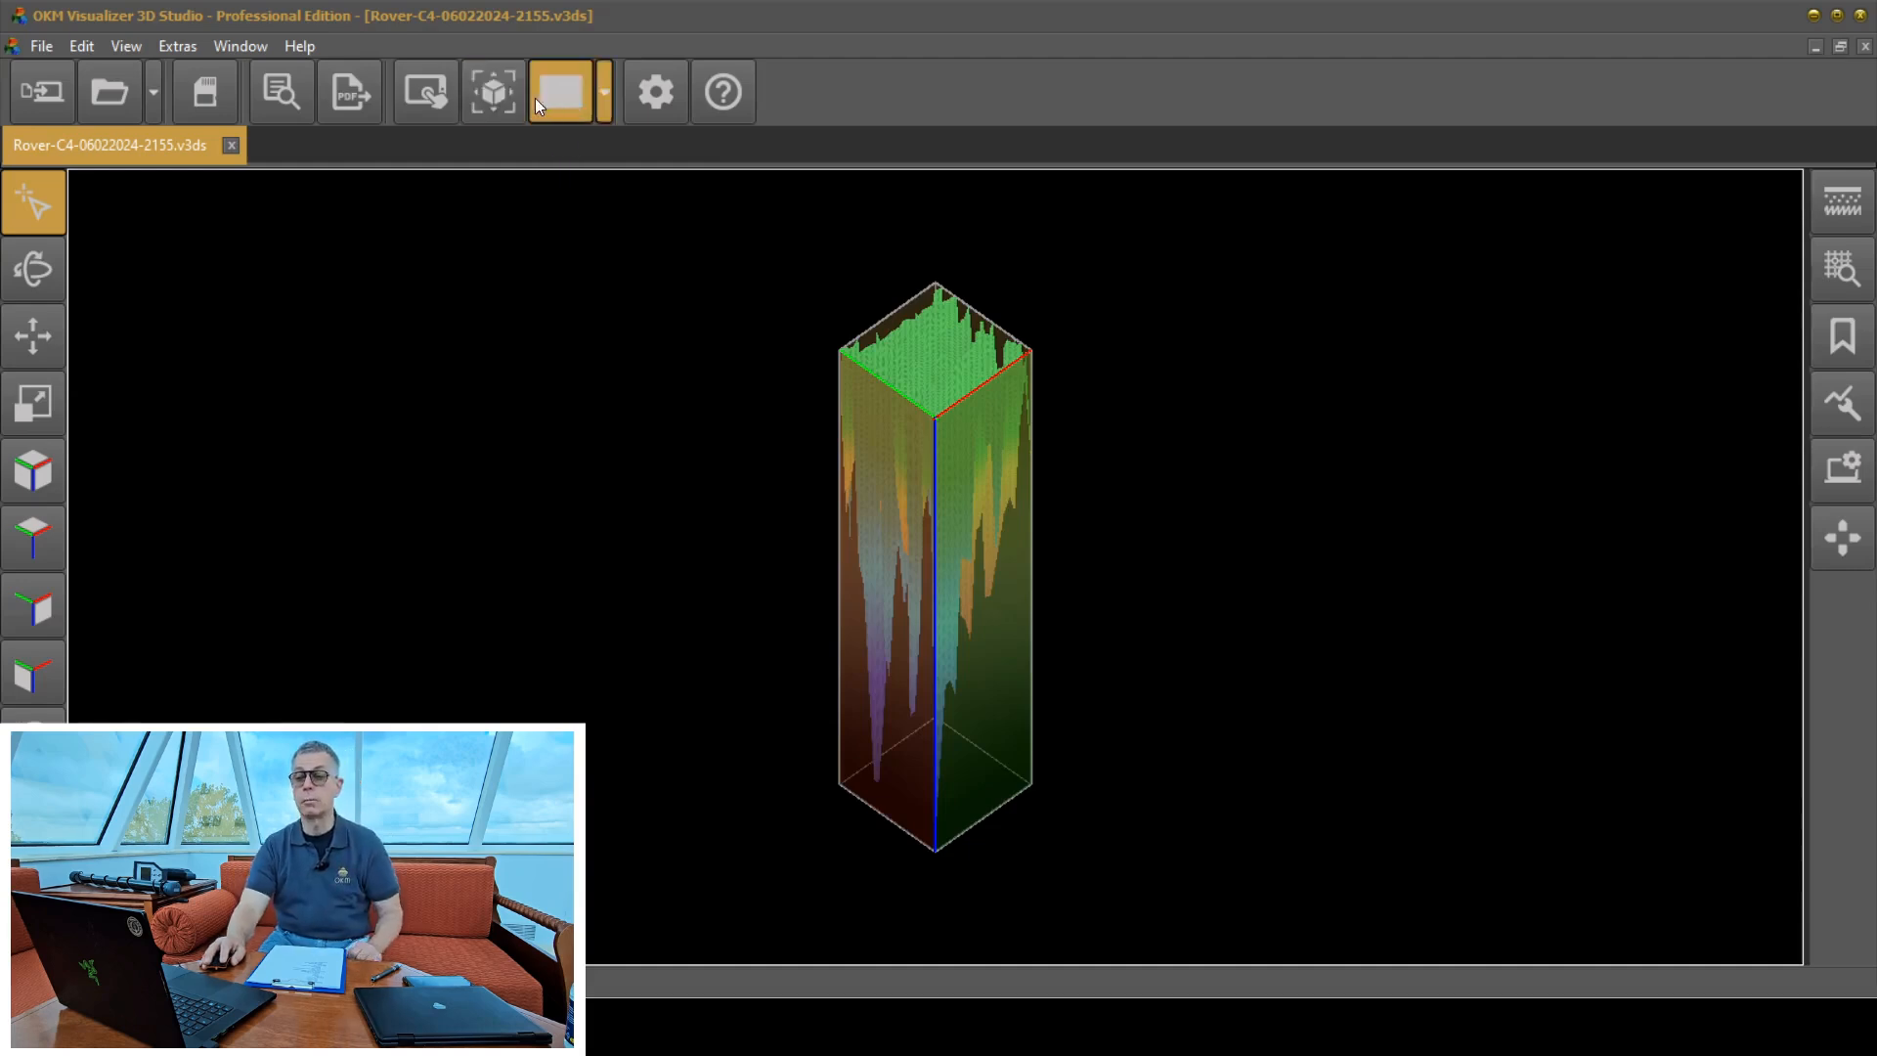
left_click(550, 97)
left_click(567, 186)
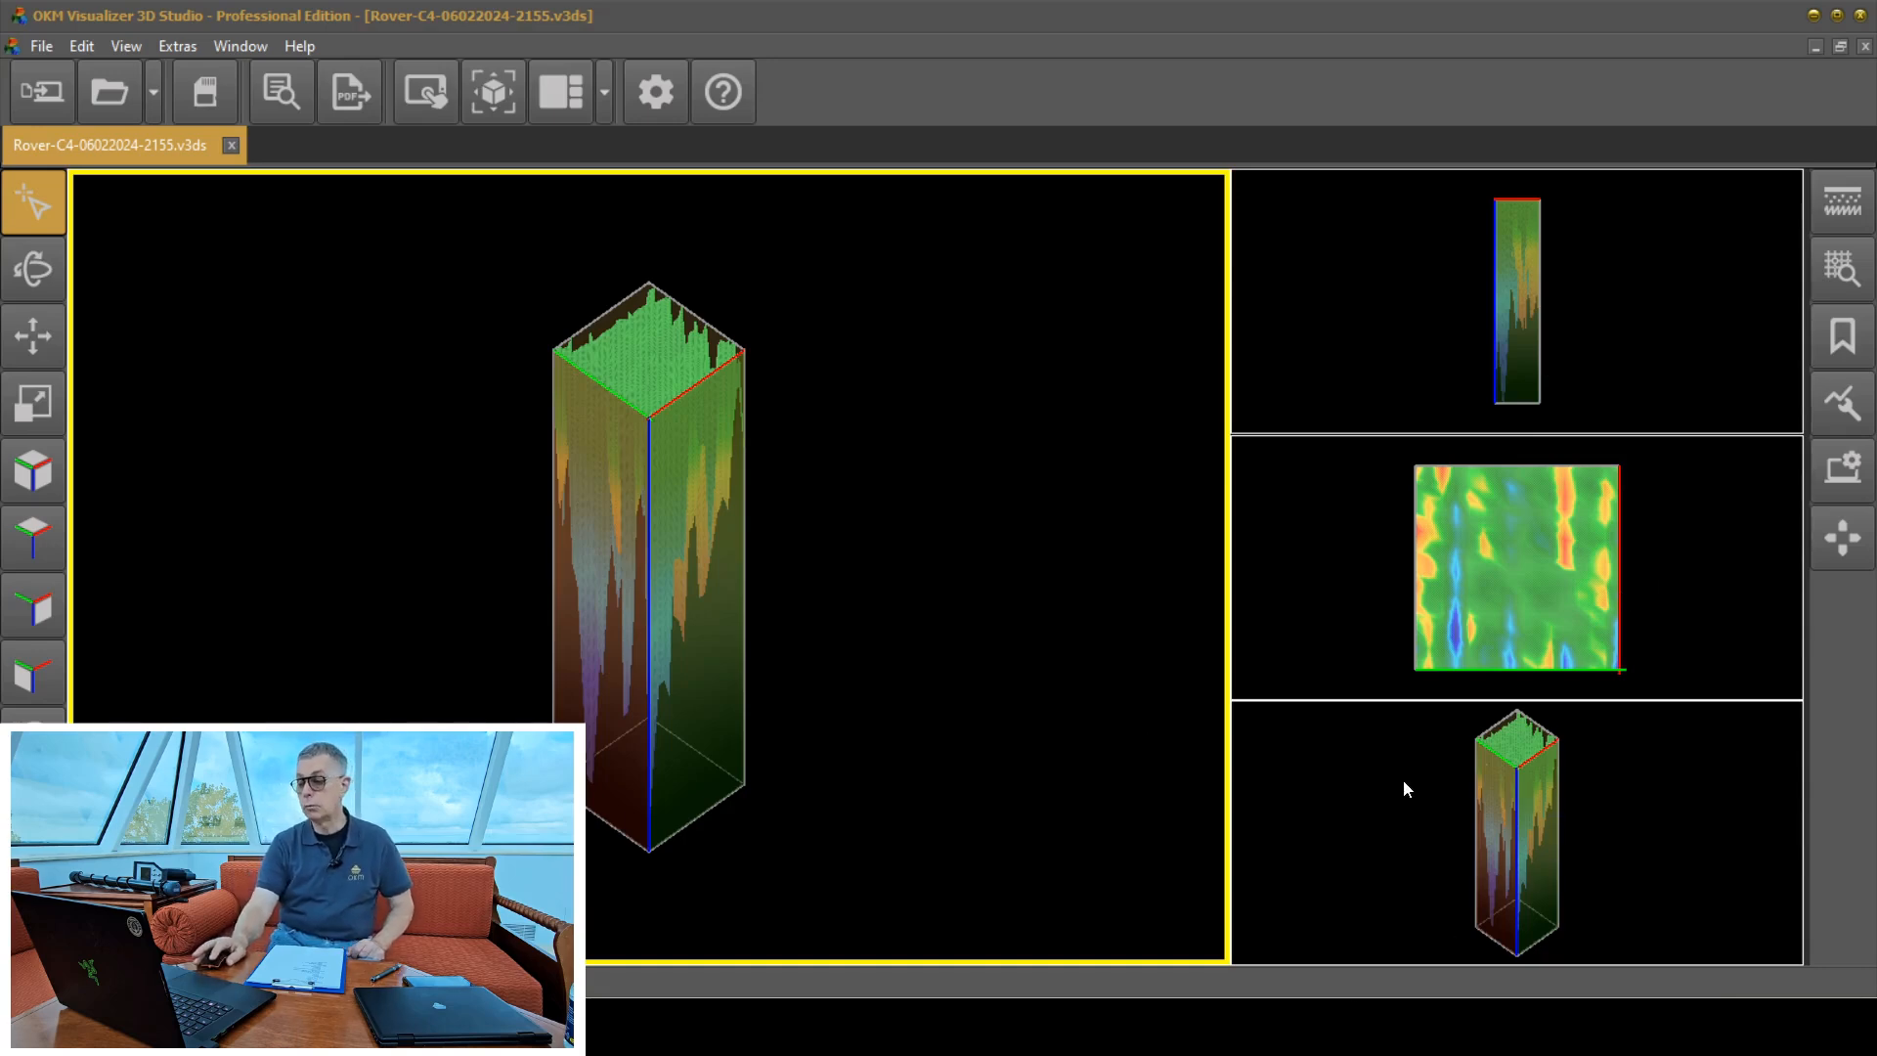
left_click(604, 90)
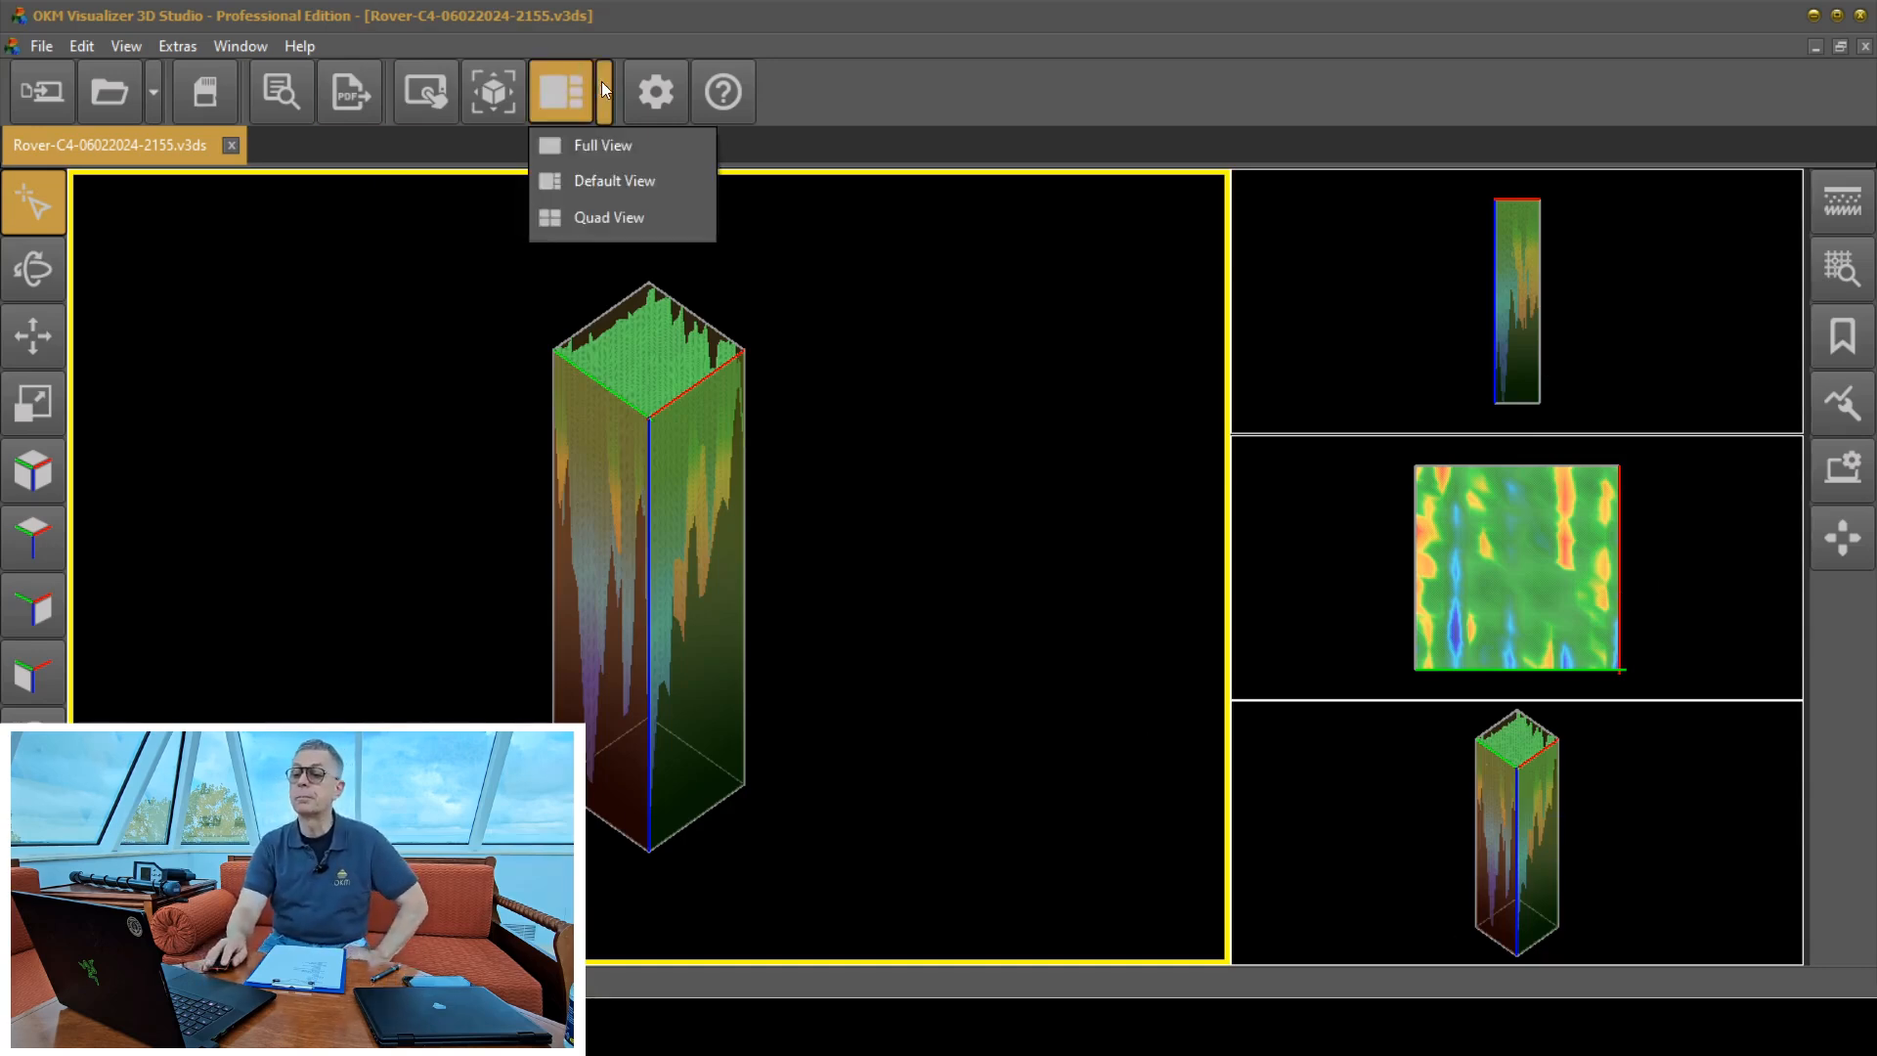
left_click(621, 217)
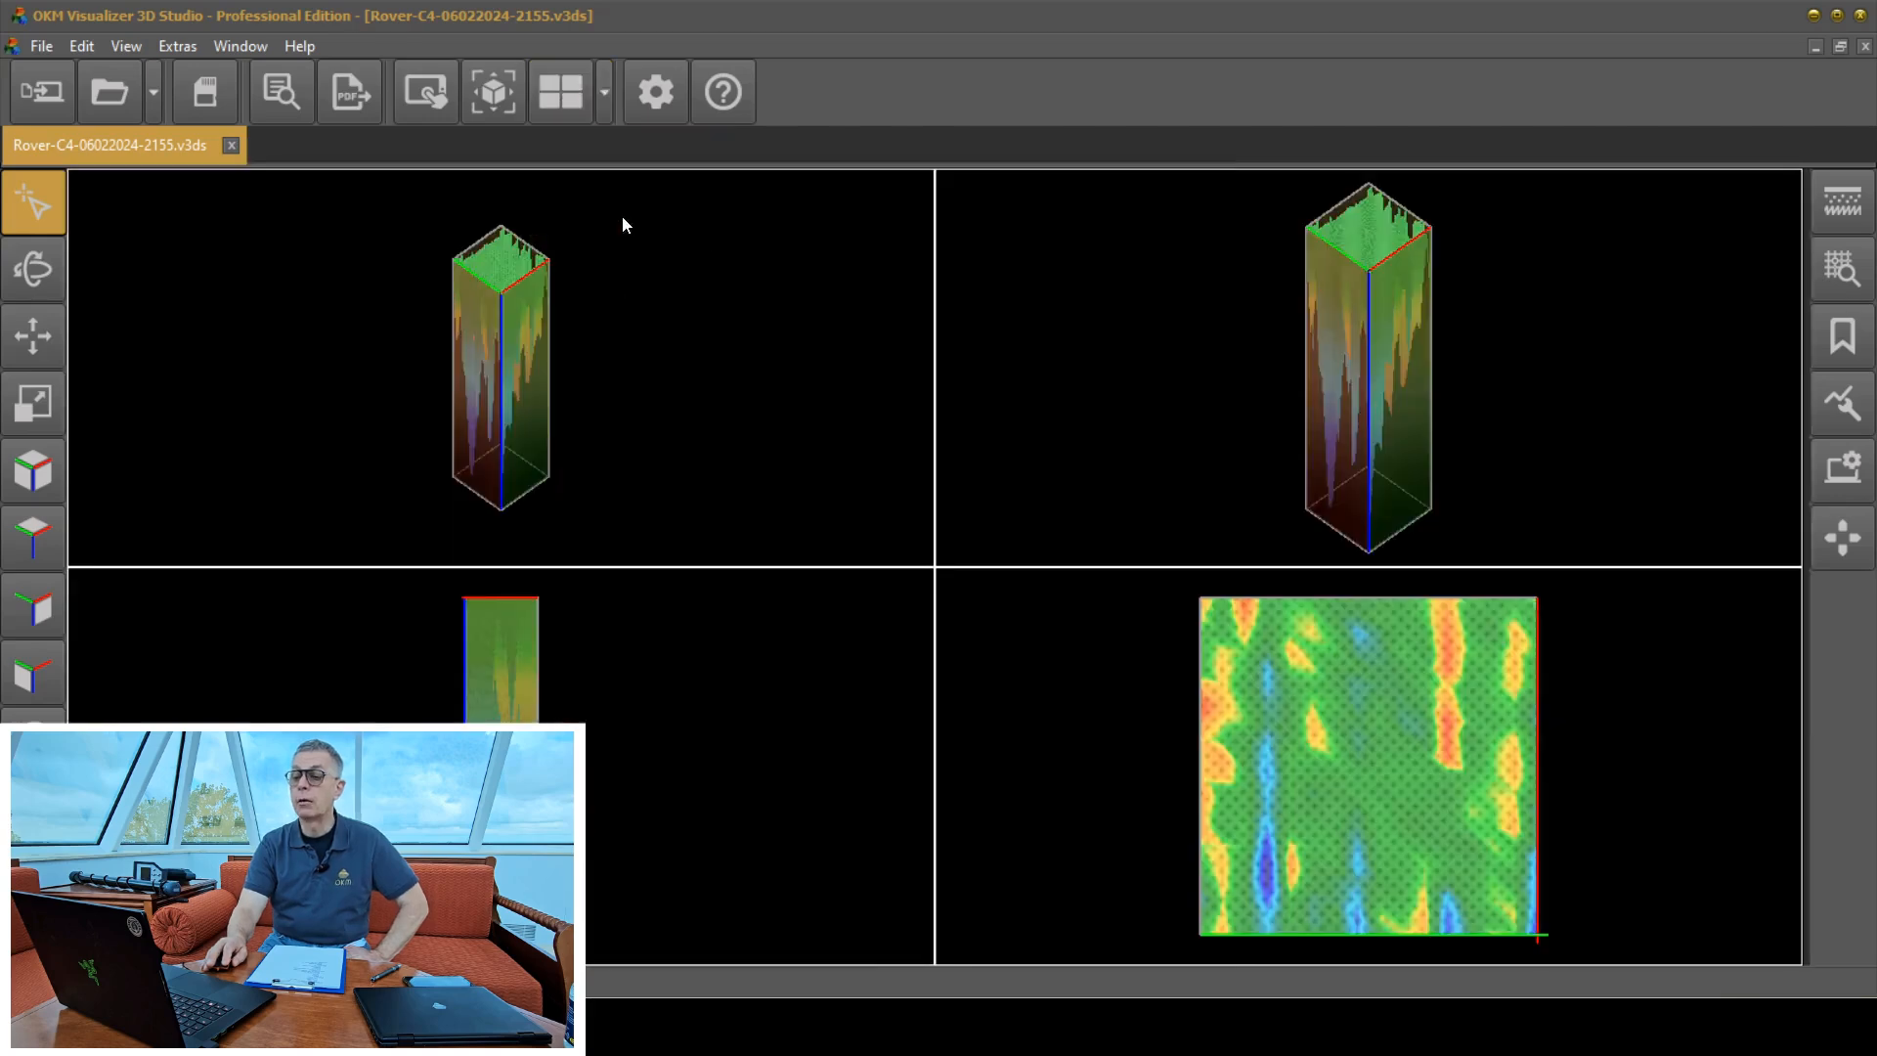
Activate the four viewports in turn, ending with the first perspective view of the scan.
left_click(571, 342)
left_click(1311, 313)
left_click(1292, 736)
left_click(679, 420)
left_click(1194, 794)
left_click(1165, 501)
left_click(848, 626)
left_click(782, 440)
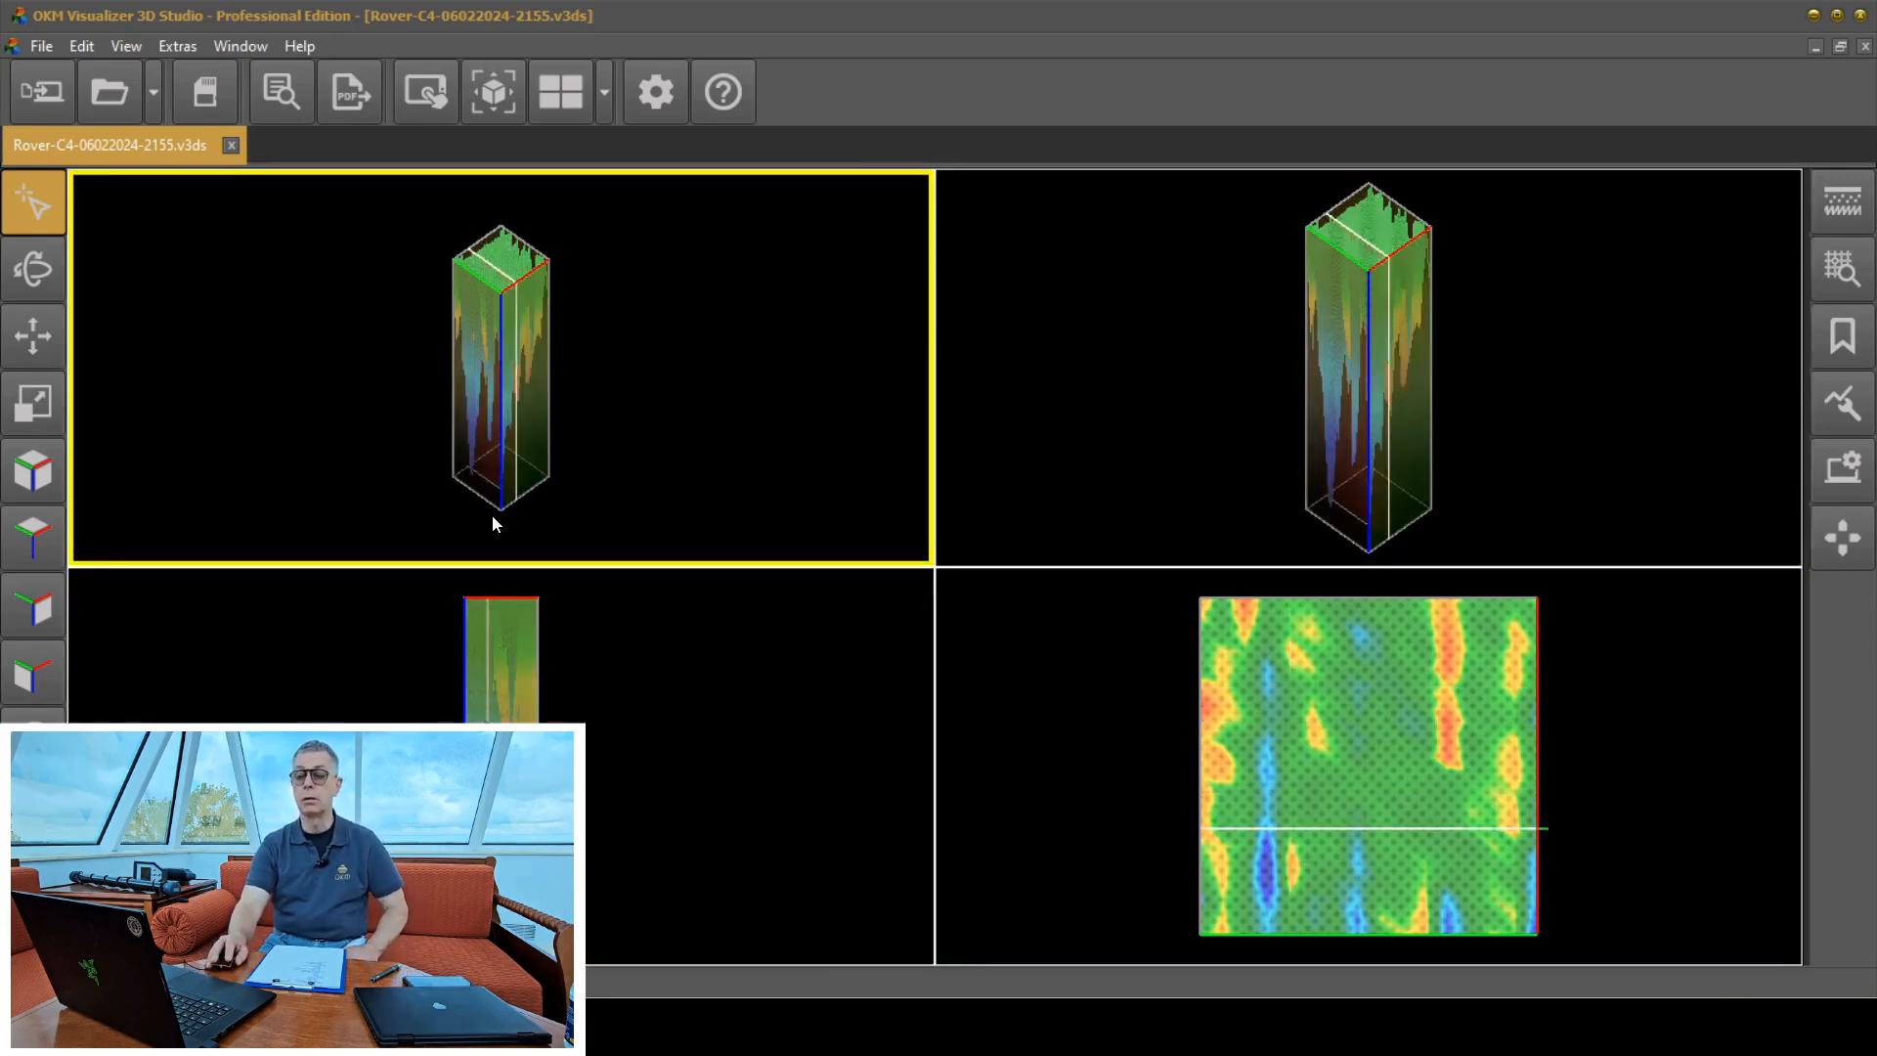
Rotate the scan separately in each of the four viewports to a tilted orientation.
left_click(49, 260)
left_click_drag(442, 252, 578, 255)
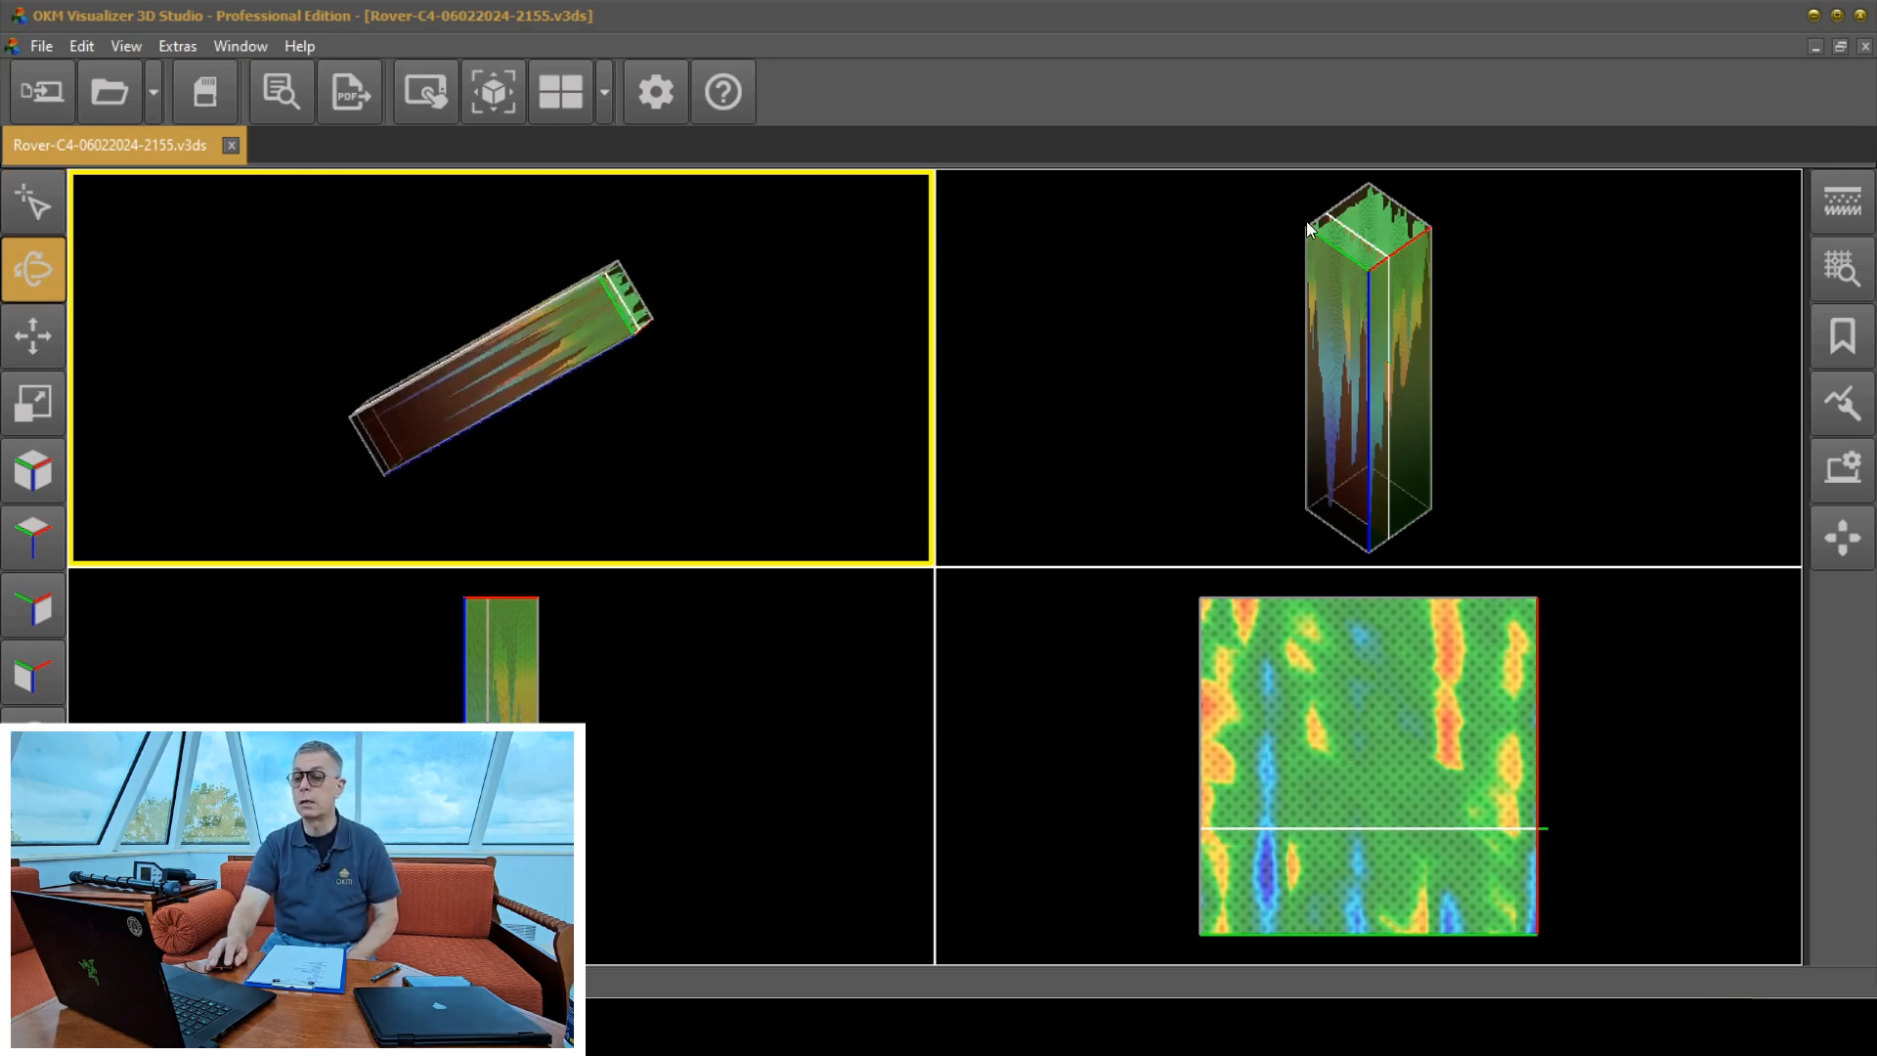
left_click_drag(1306, 239, 1190, 332)
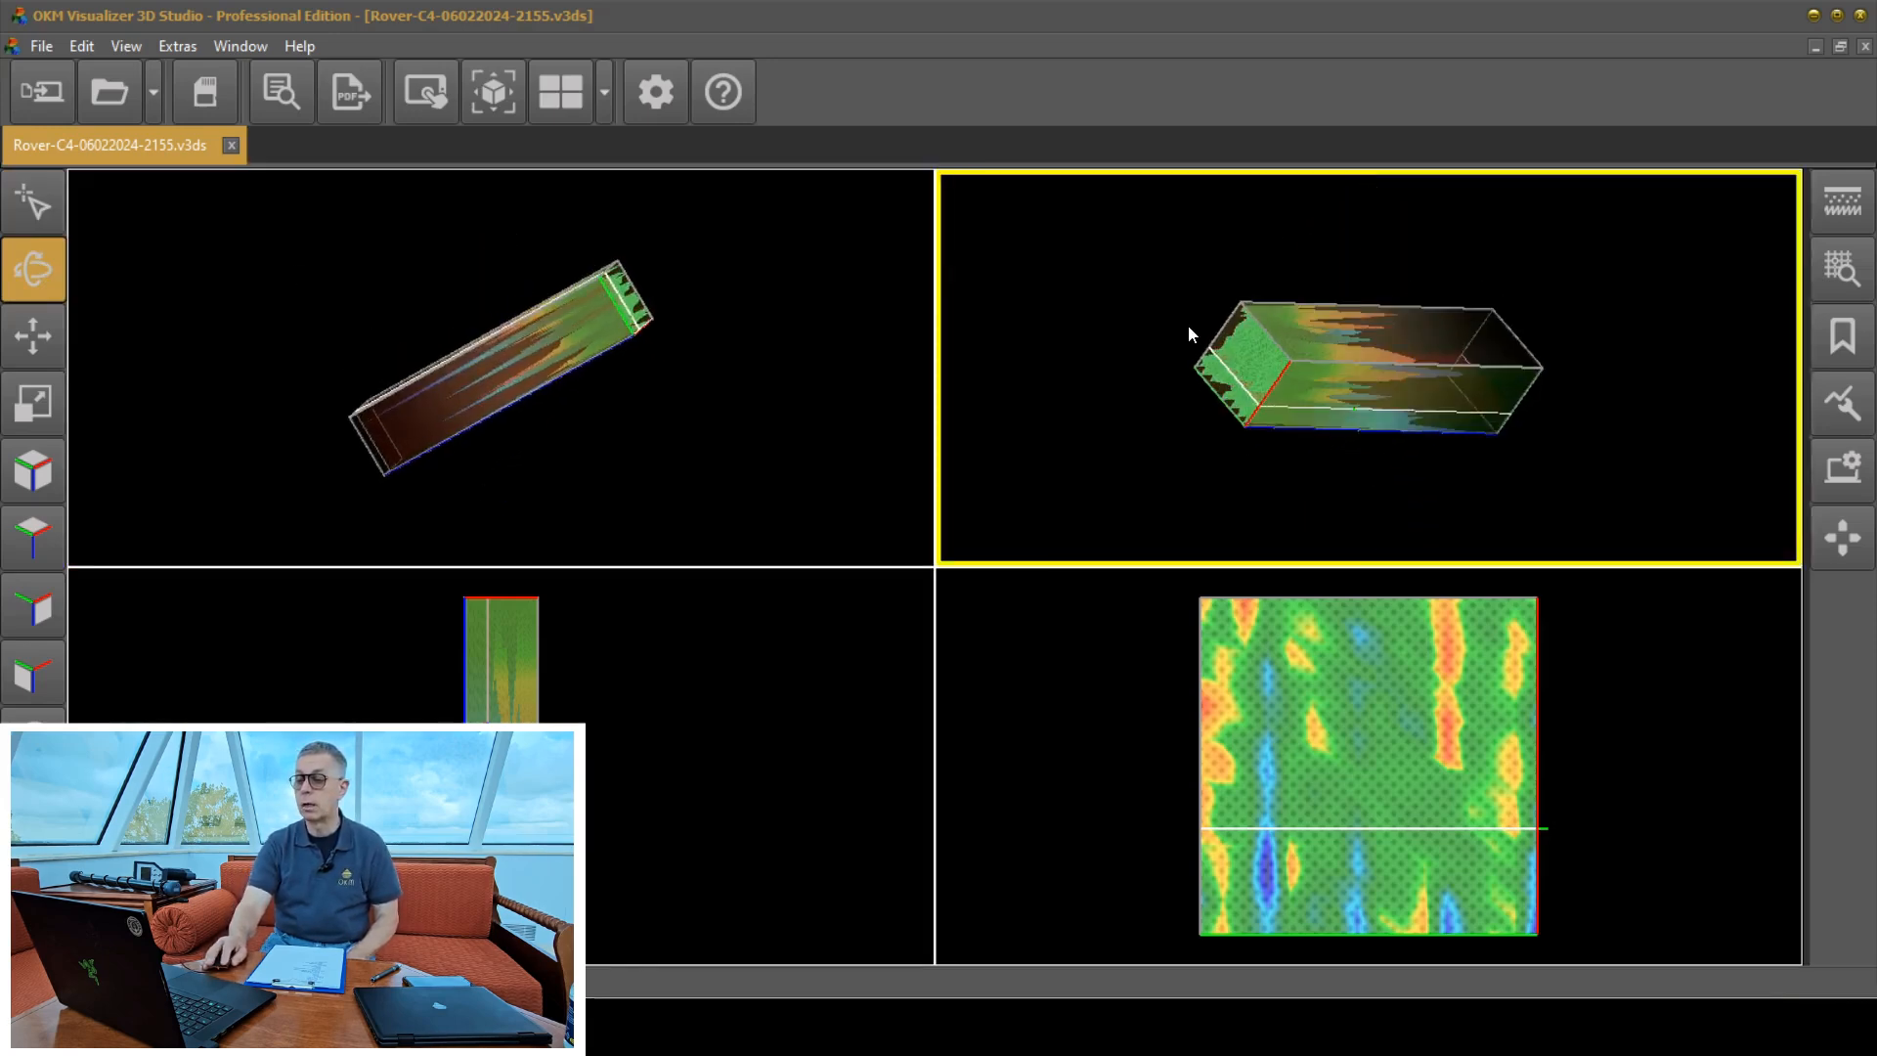
mouse_move(1241, 733)
left_mouse_down()
mouse_move(1311, 766)
mouse_move(1264, 715)
mouse_move(1226, 760)
mouse_move(1209, 745)
left_mouse_up()
left_click(560, 660)
left_click_drag(561, 662, 664, 823)
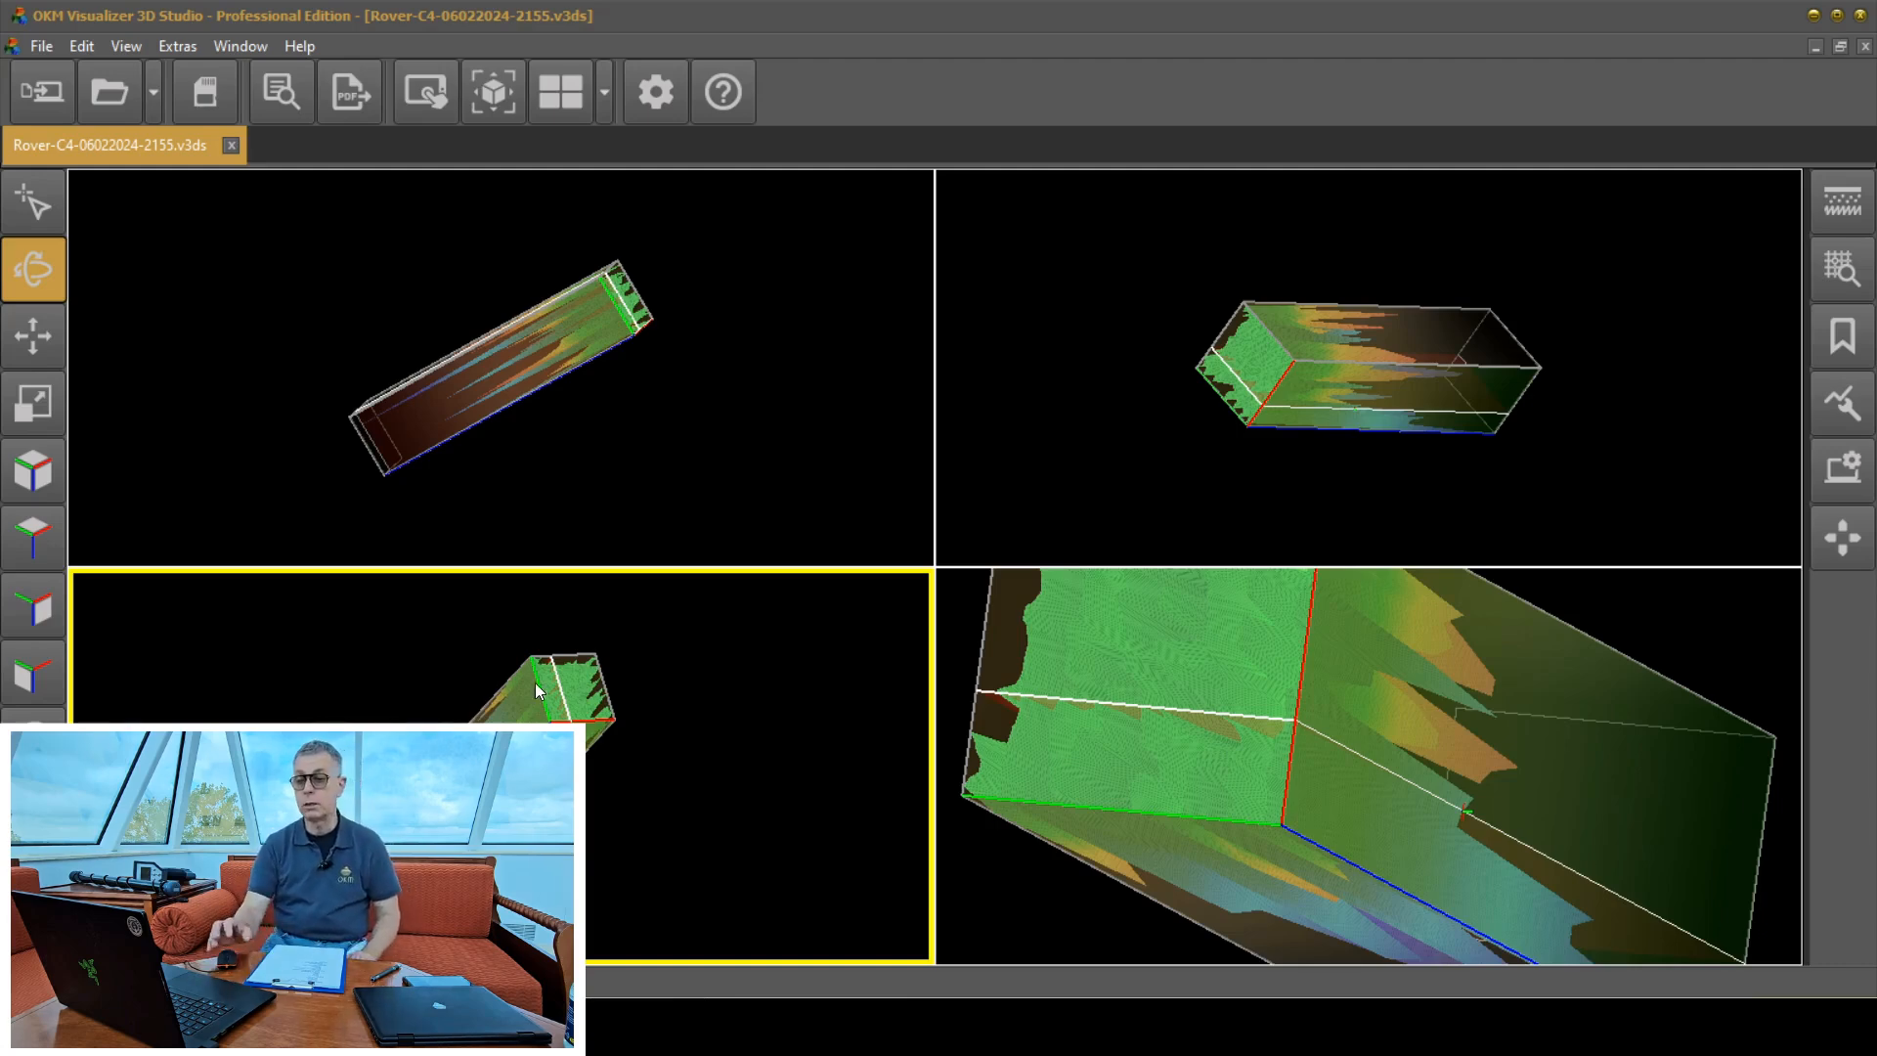
Restore the top view in the viewport showing the enlarged tilted scan, and make the first viewport active again.
left_click(1175, 710)
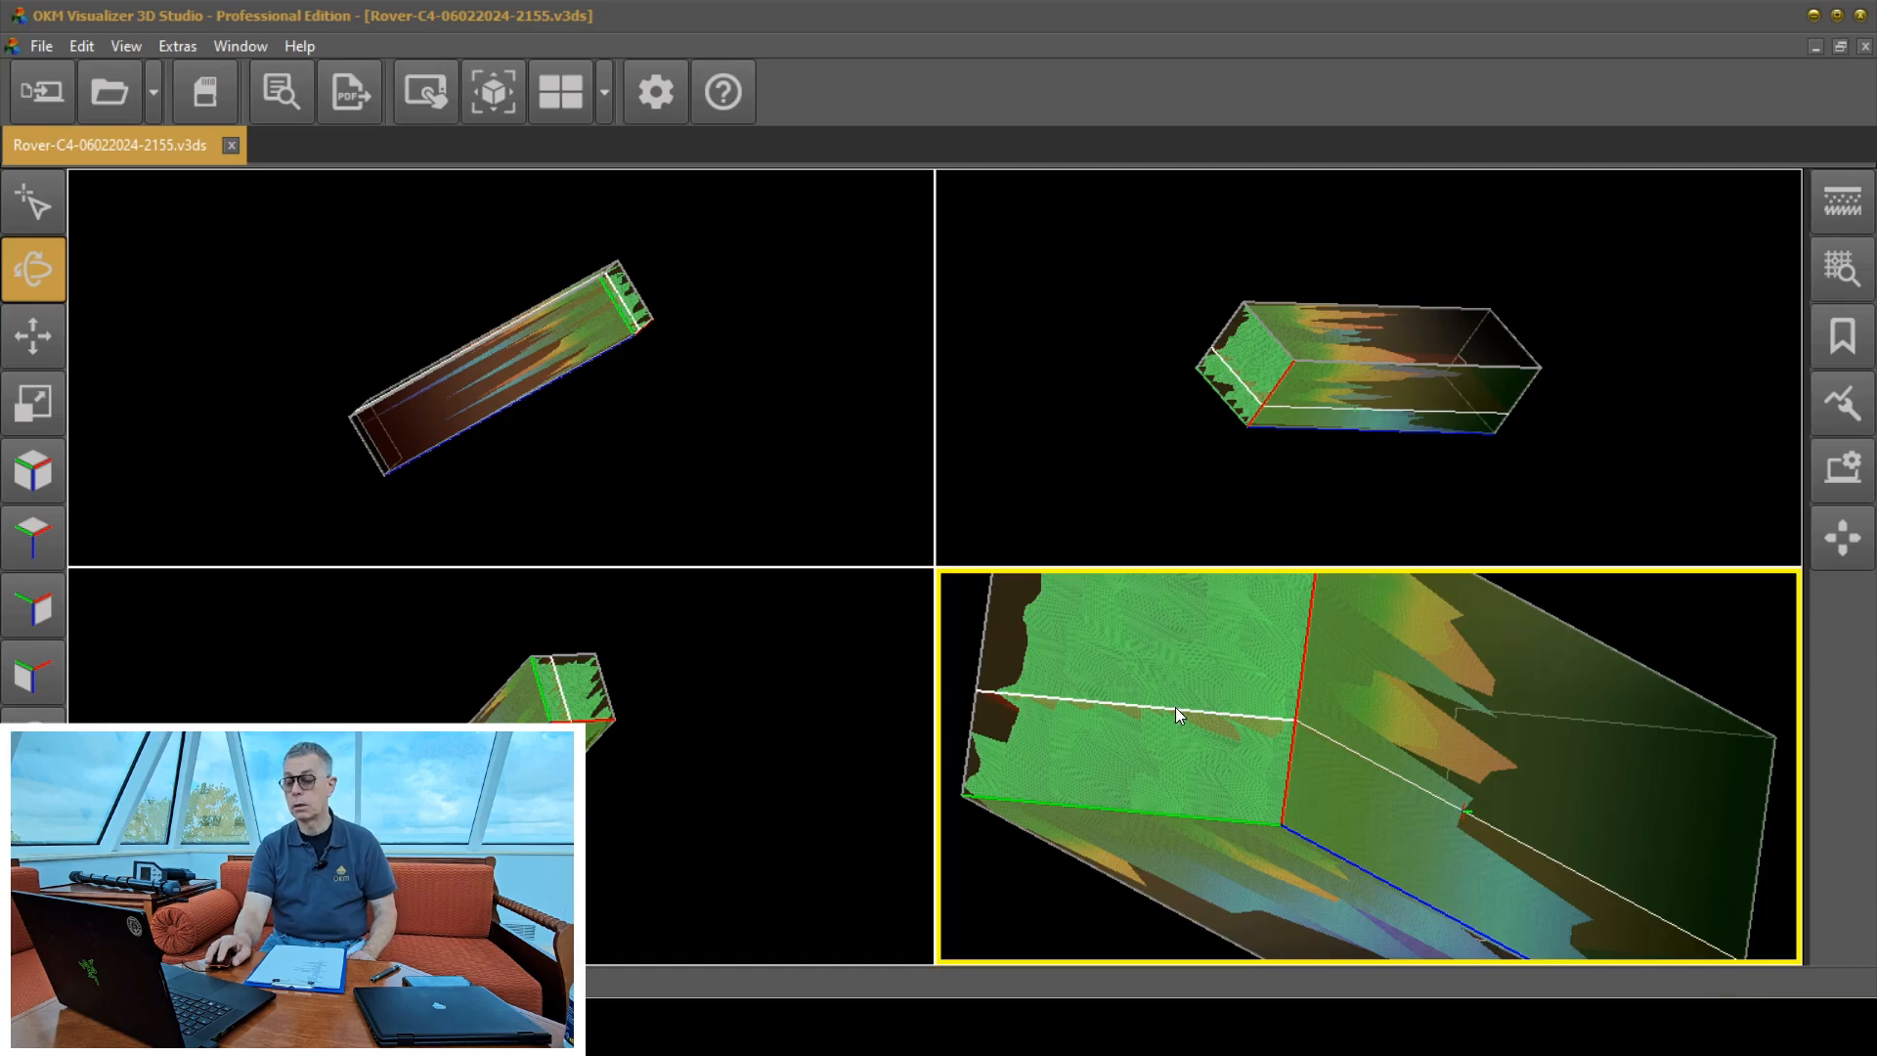
key("t")
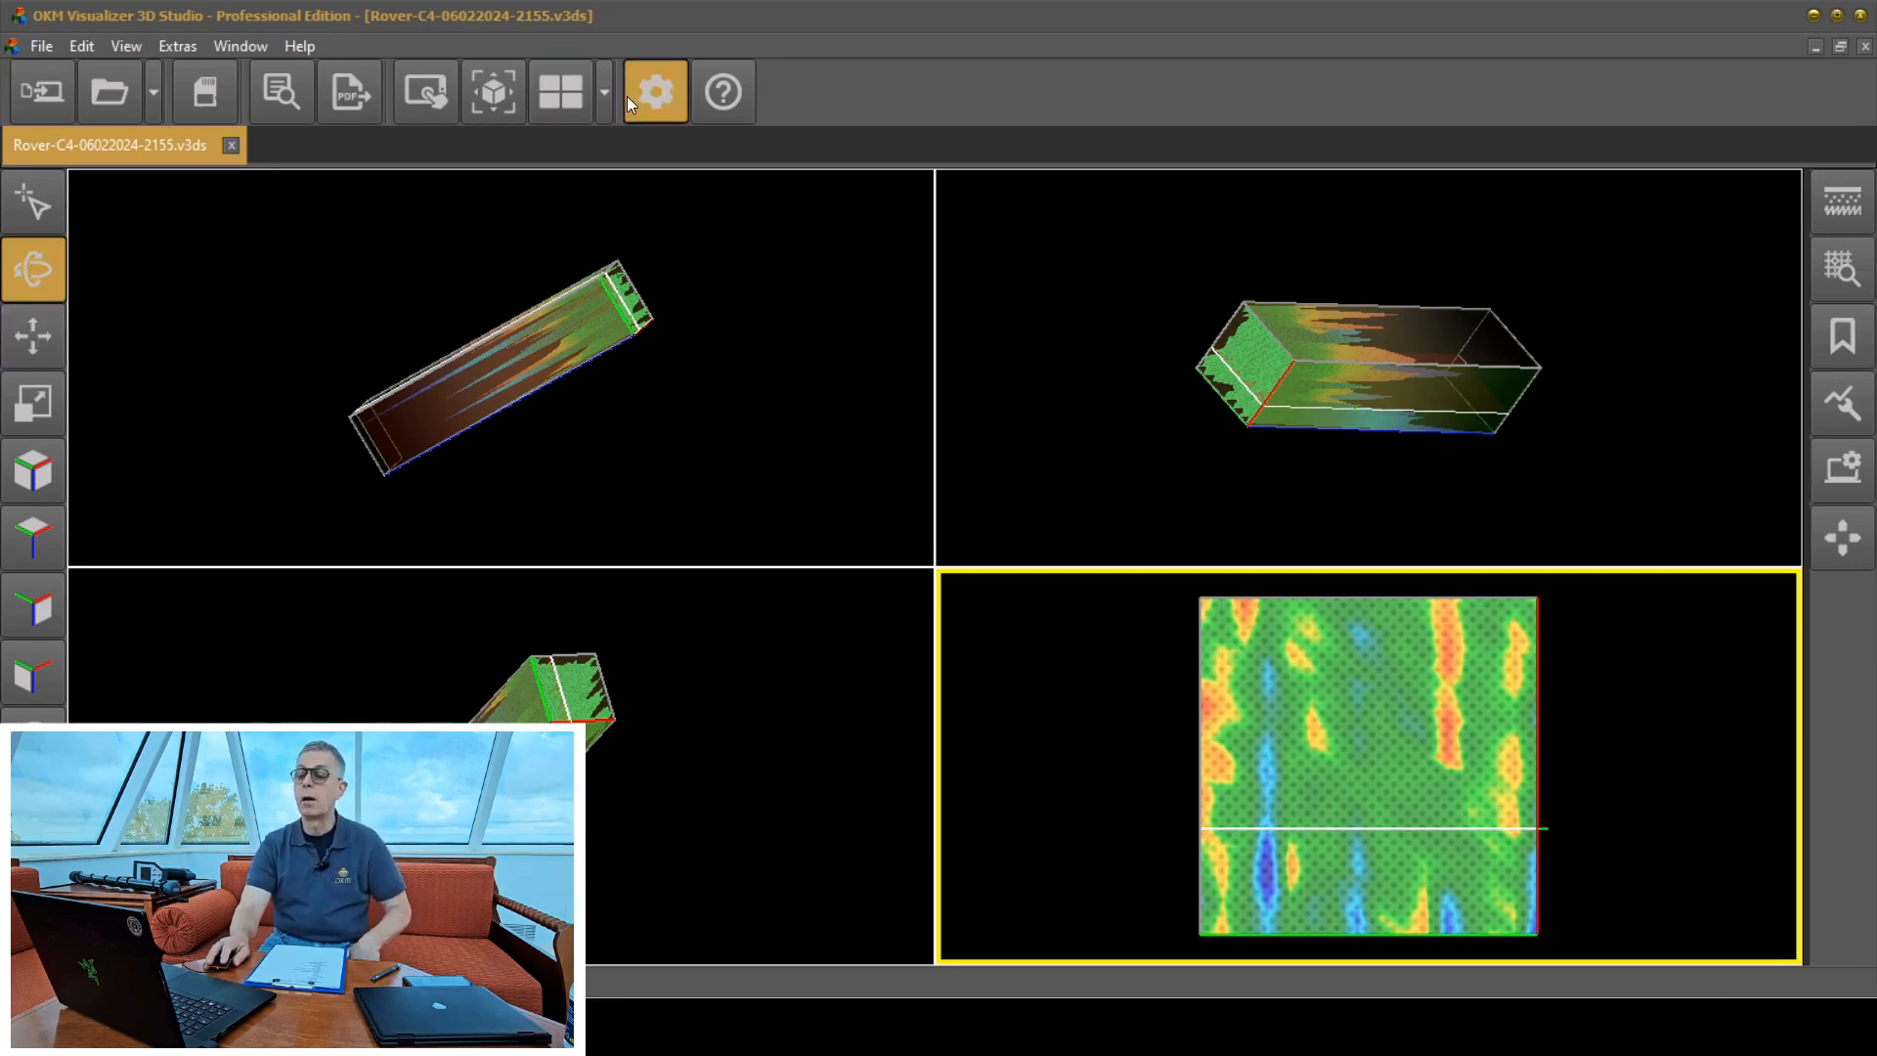
left_click(1148, 504)
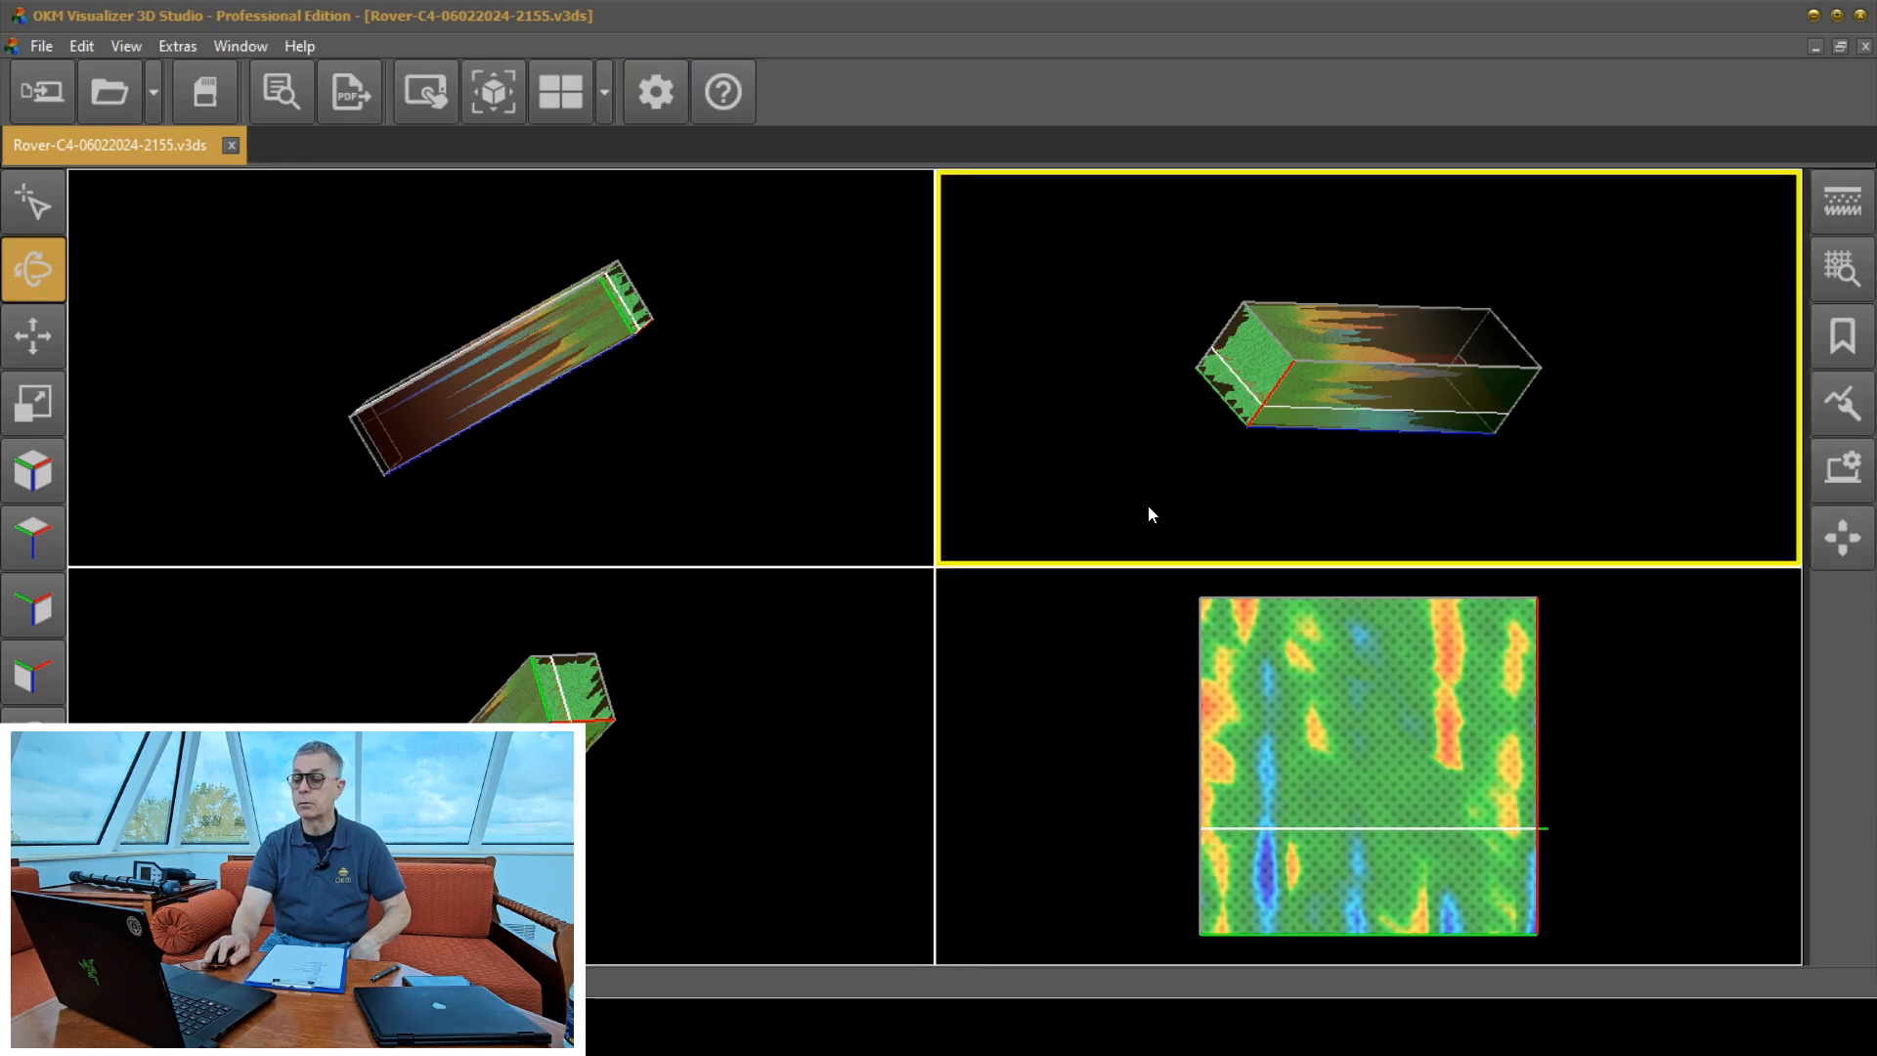
left_click(872, 471)
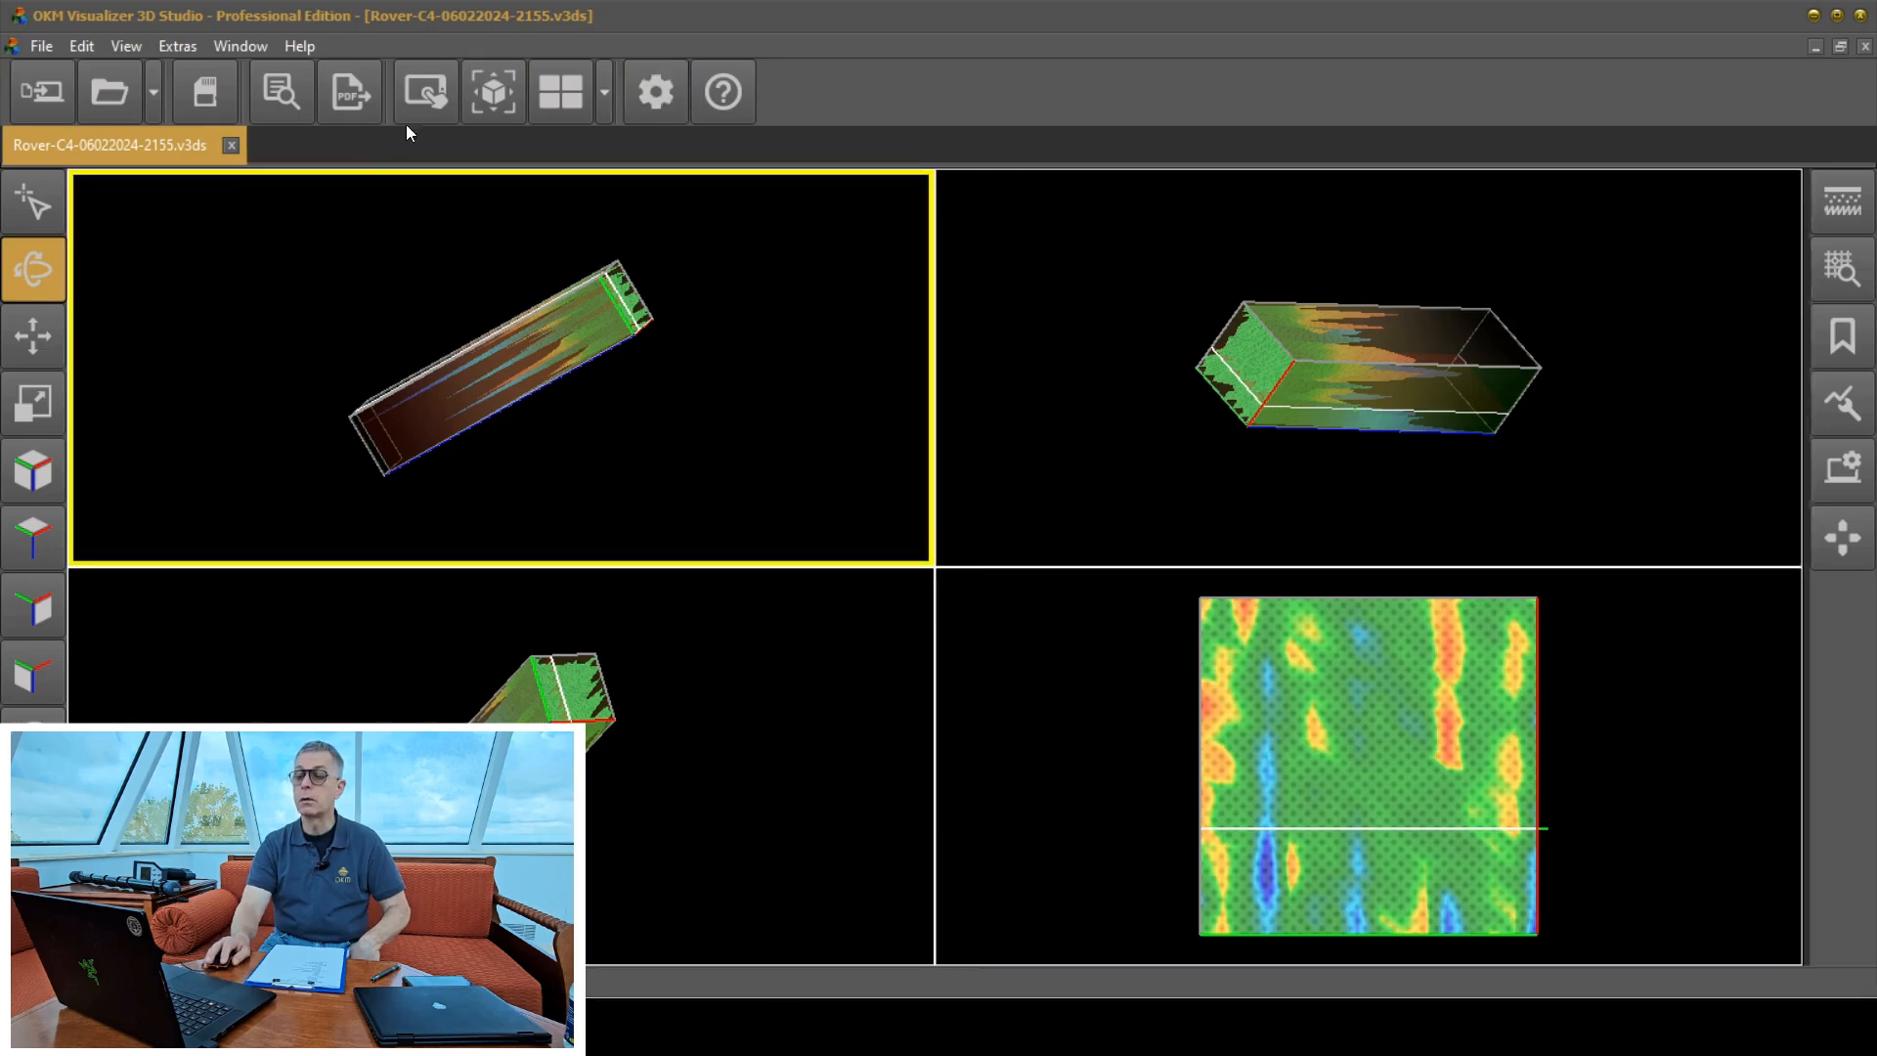
Review the General, Folders and Visualization preferences and close the dialog without changing any setting.
left_click(652, 94)
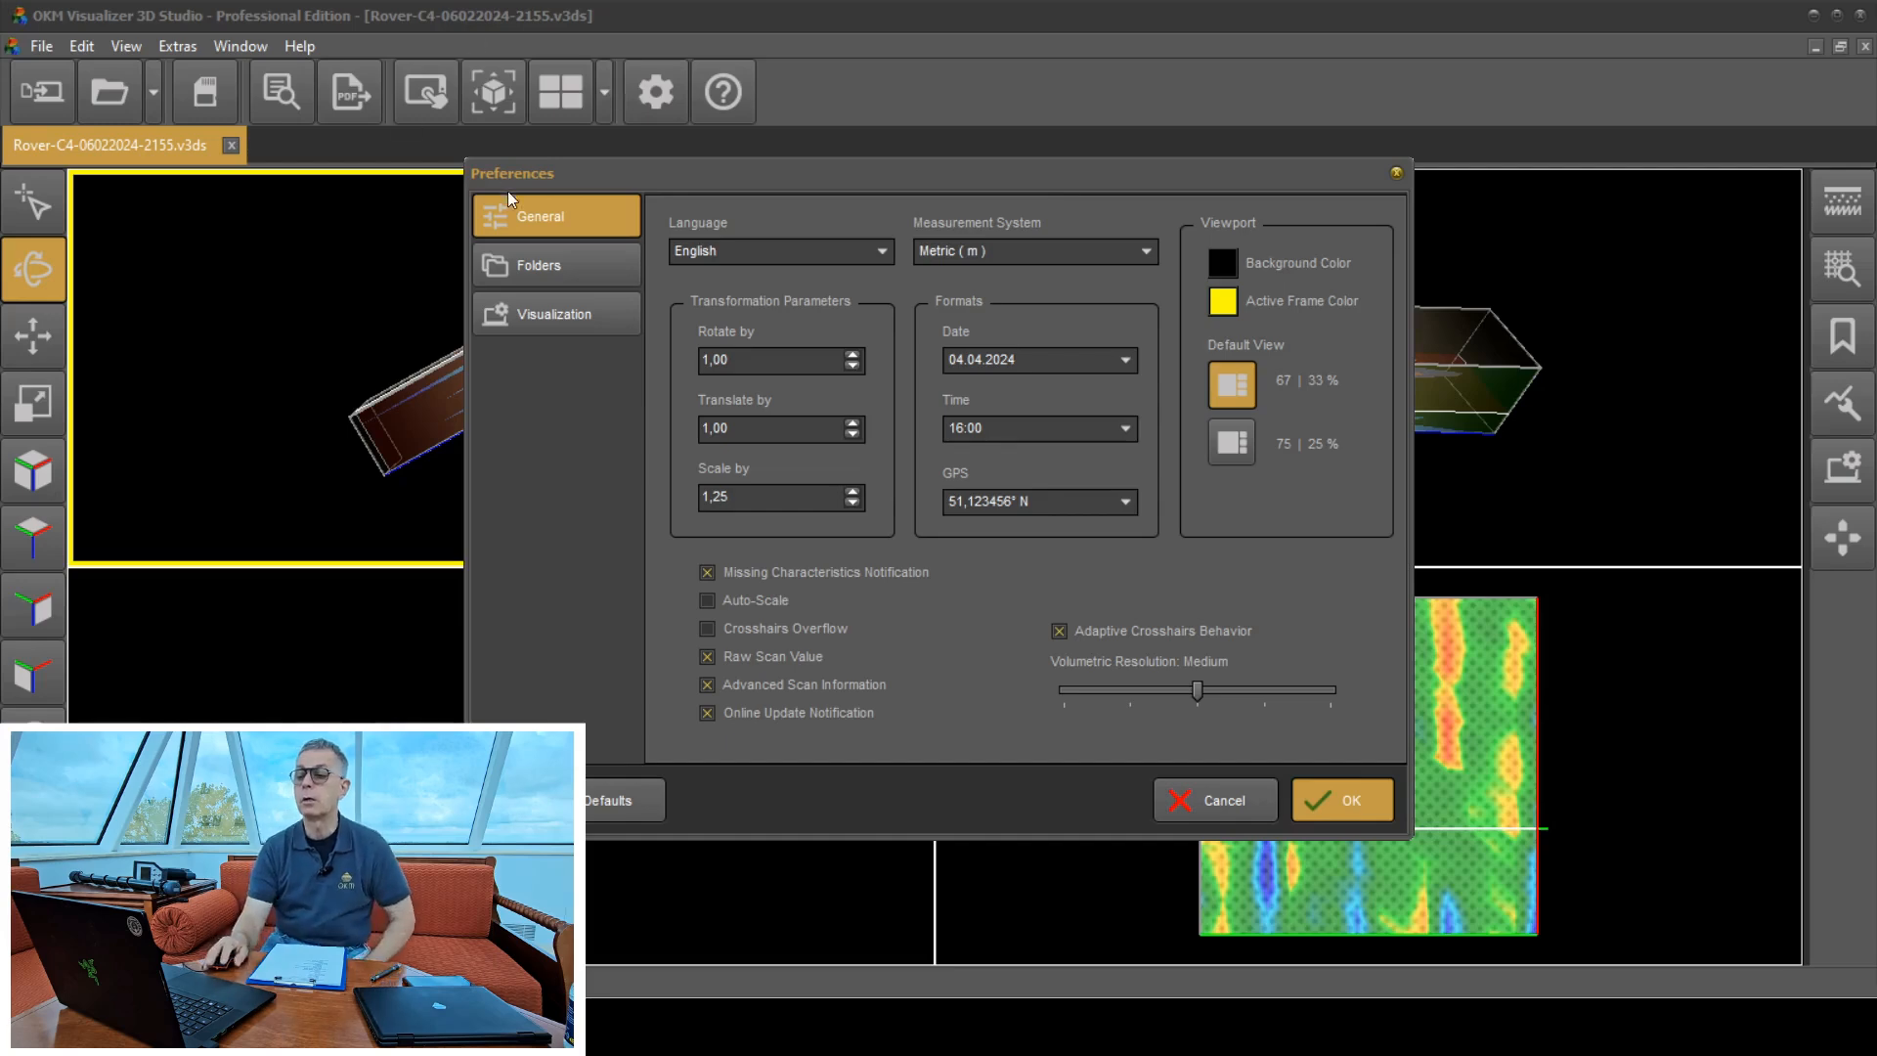
left_click(533, 272)
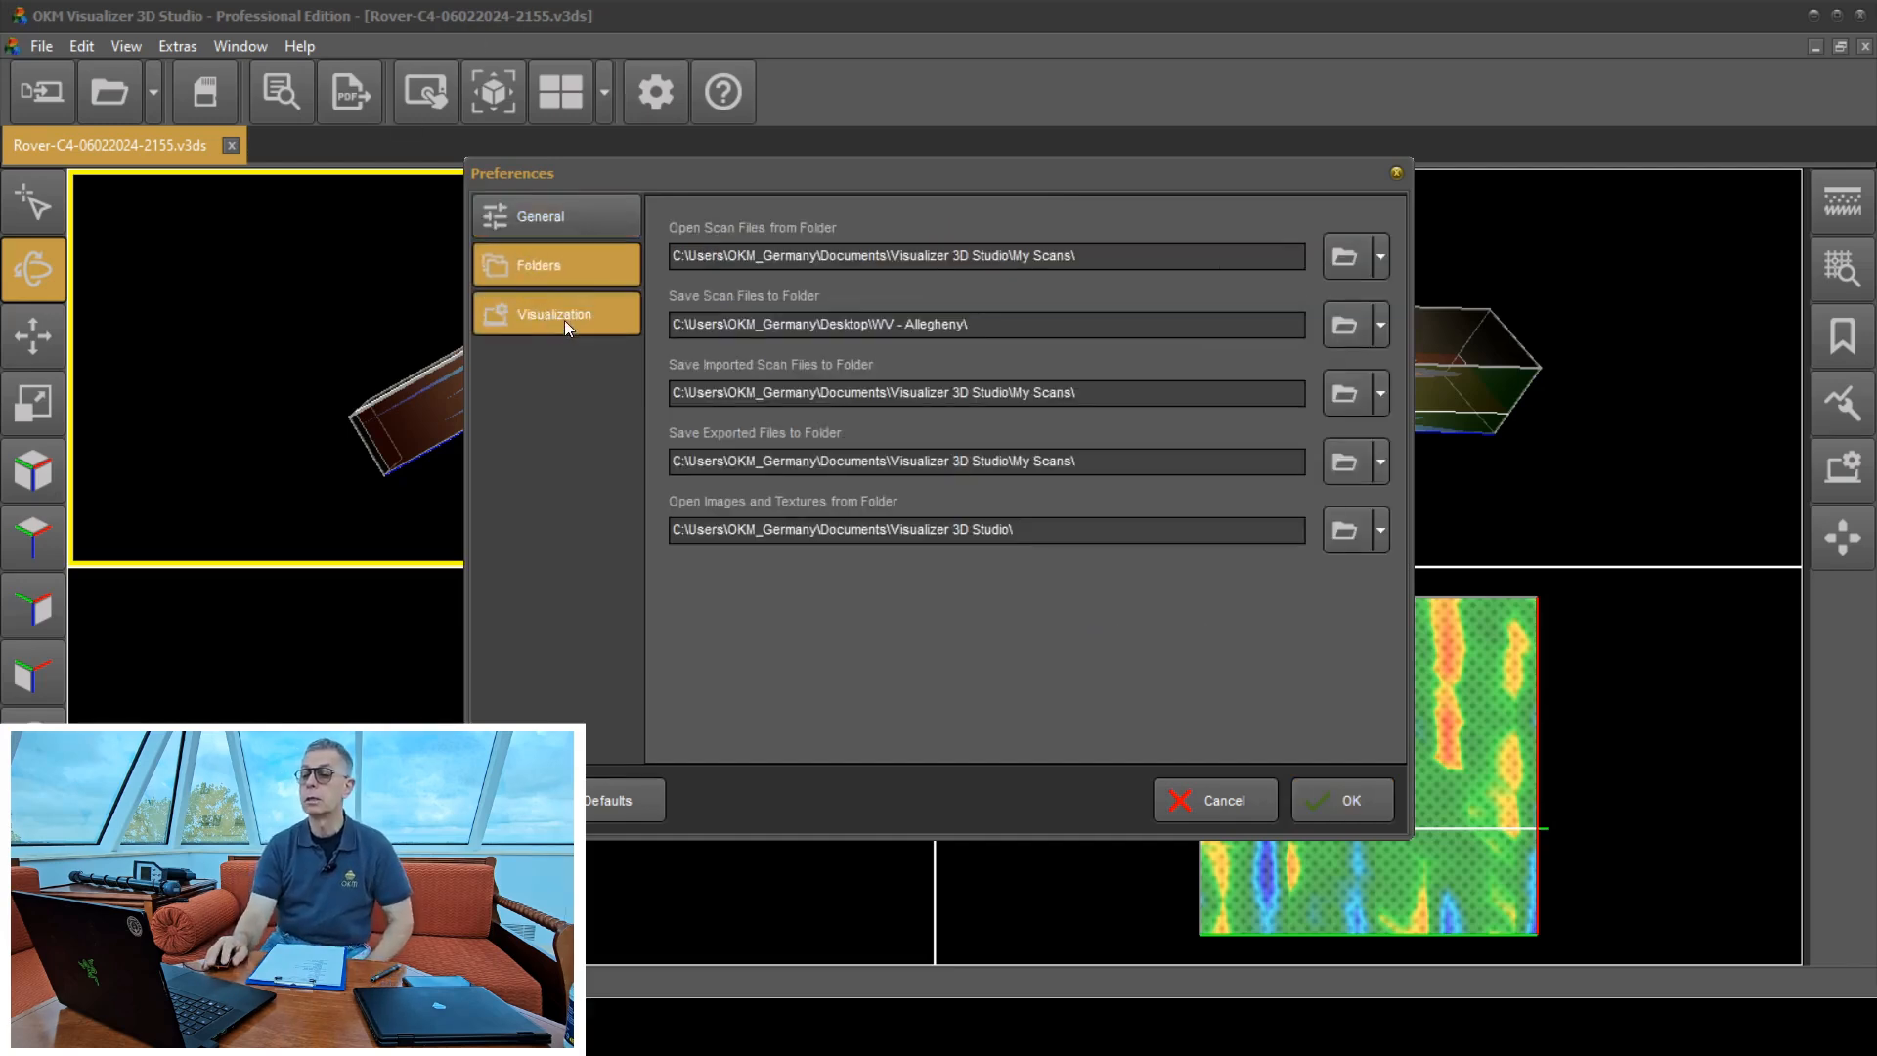
left_click(565, 311)
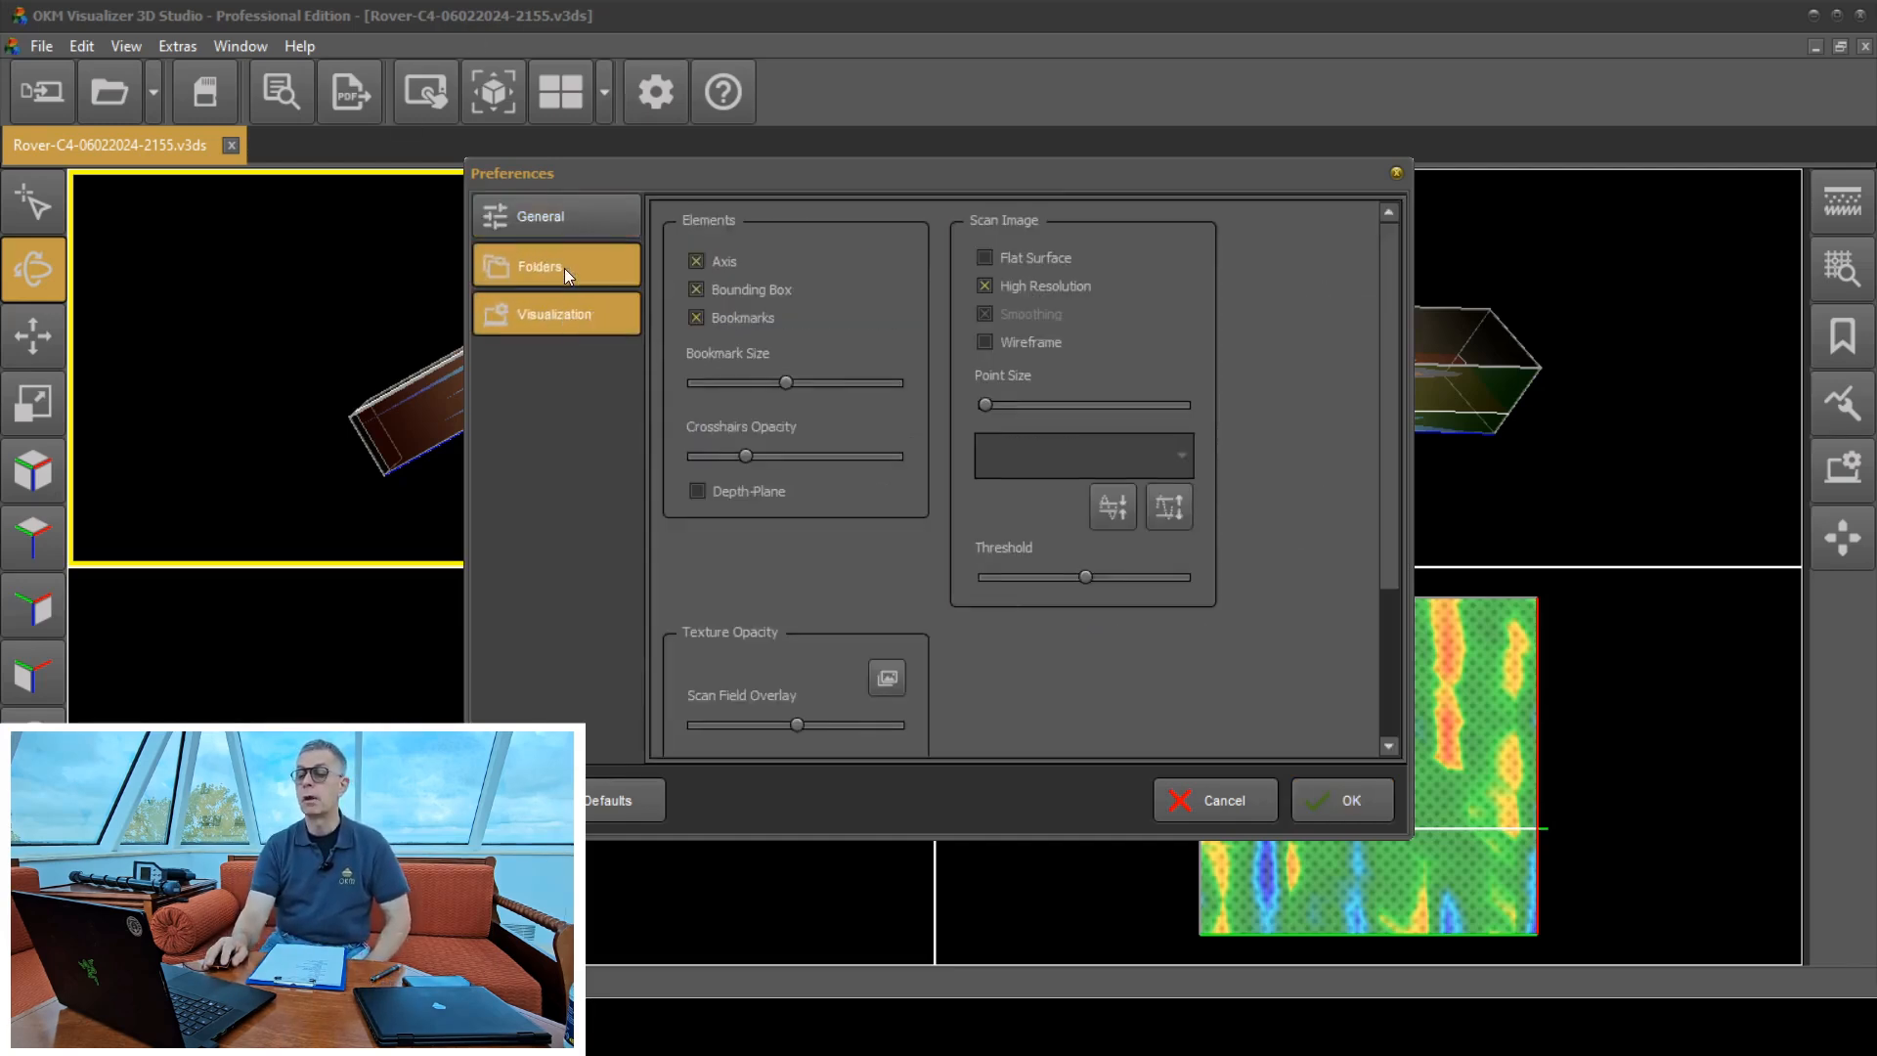
left_click(565, 268)
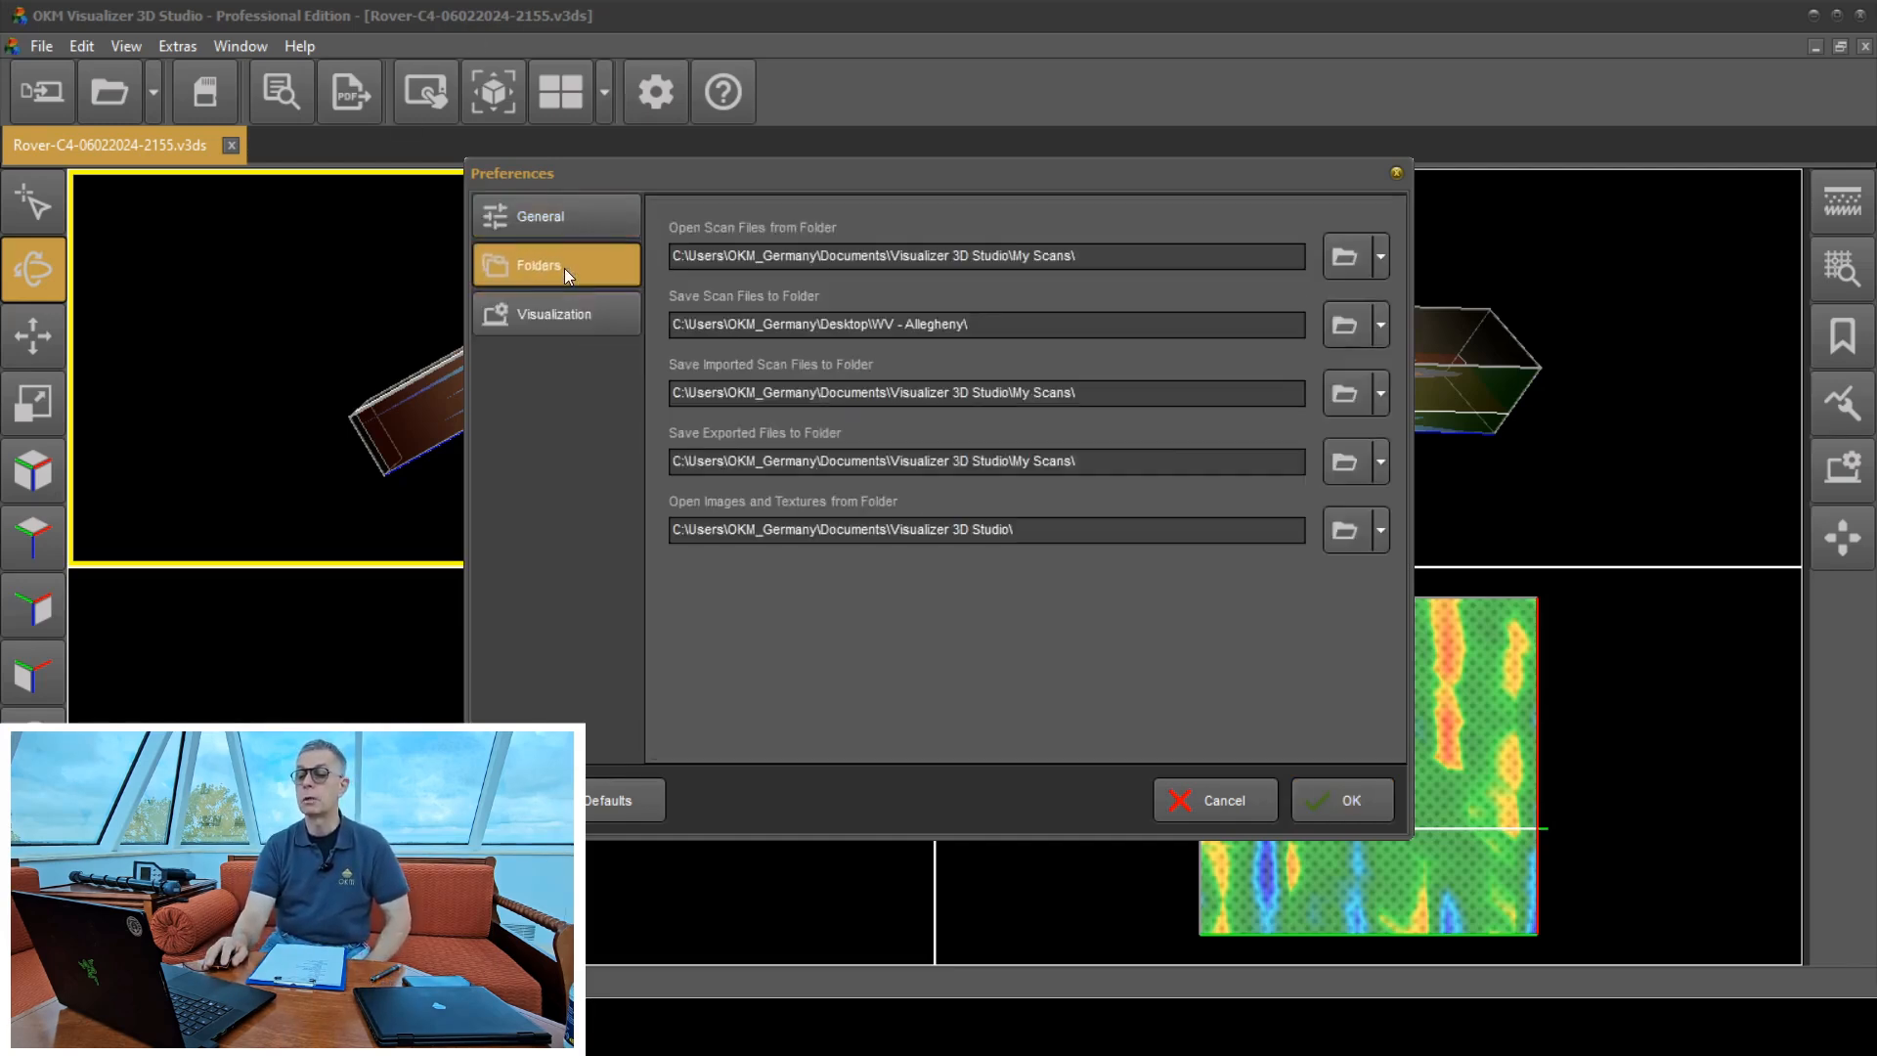
left_click(561, 321)
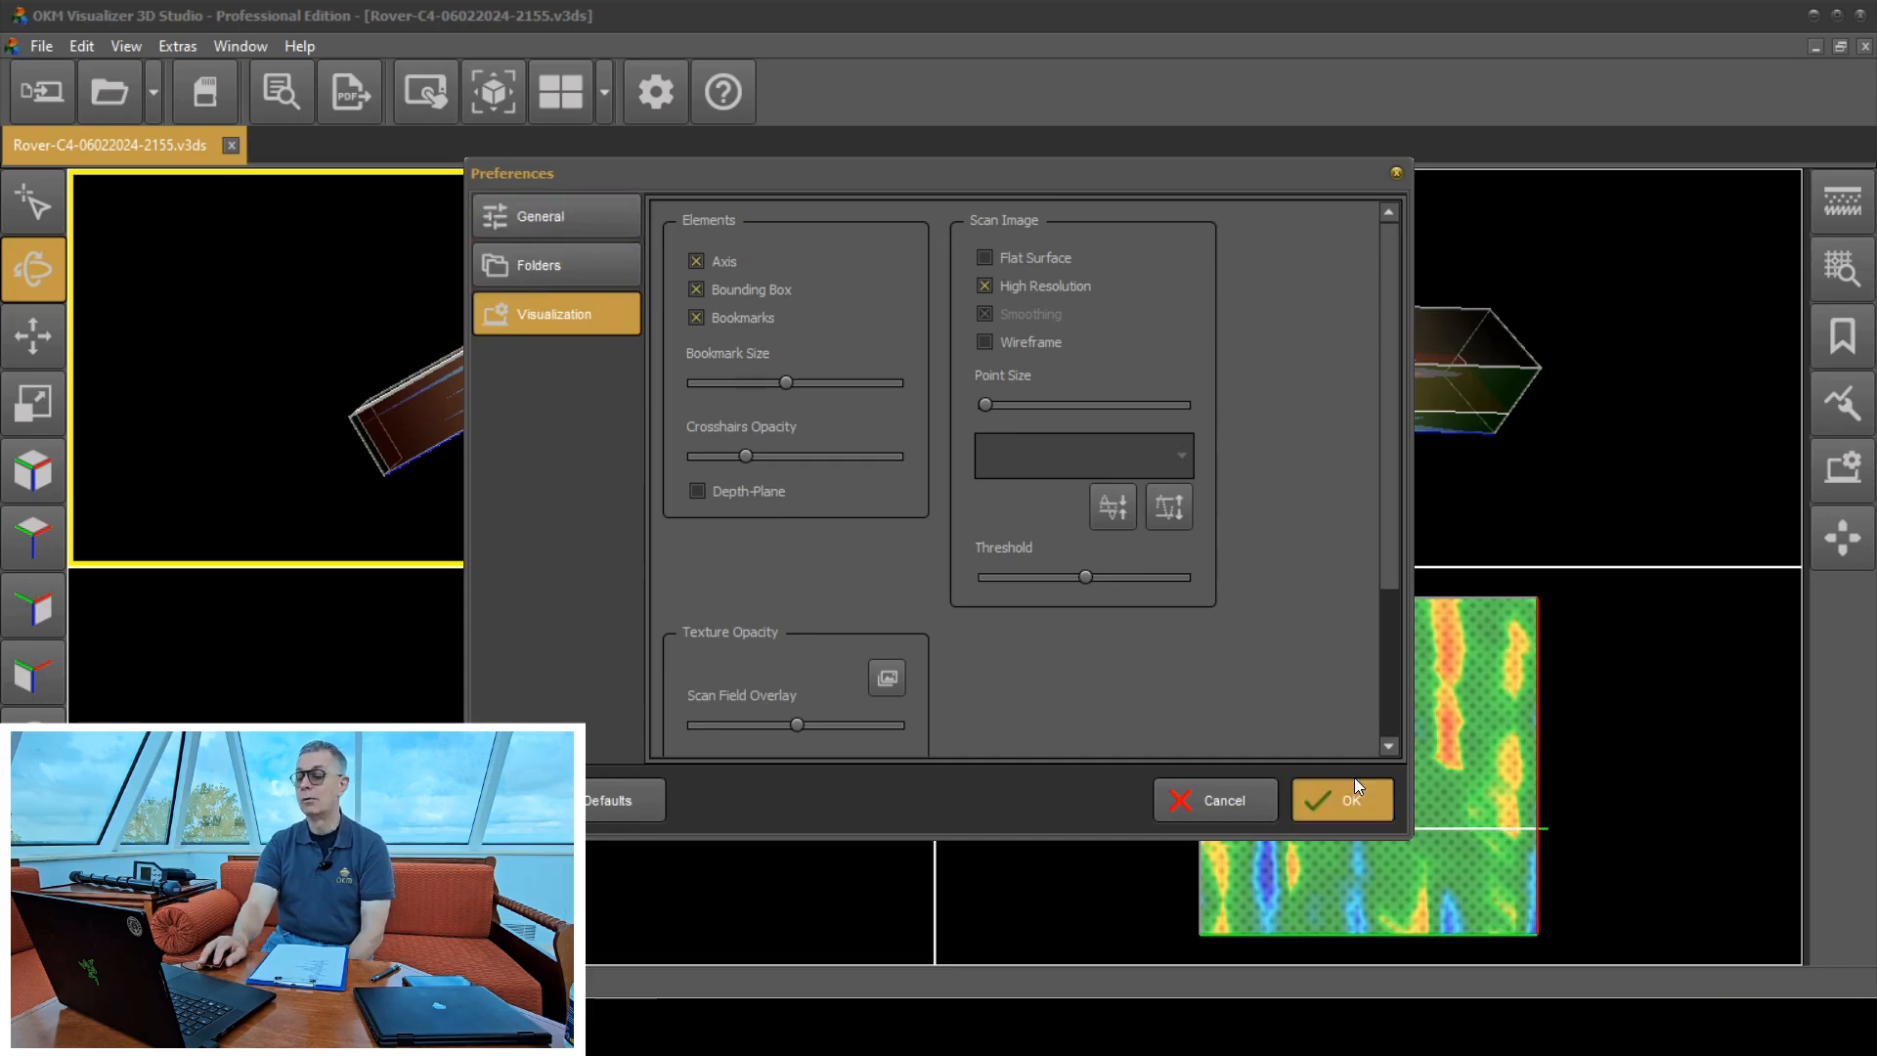
left_click(1347, 803)
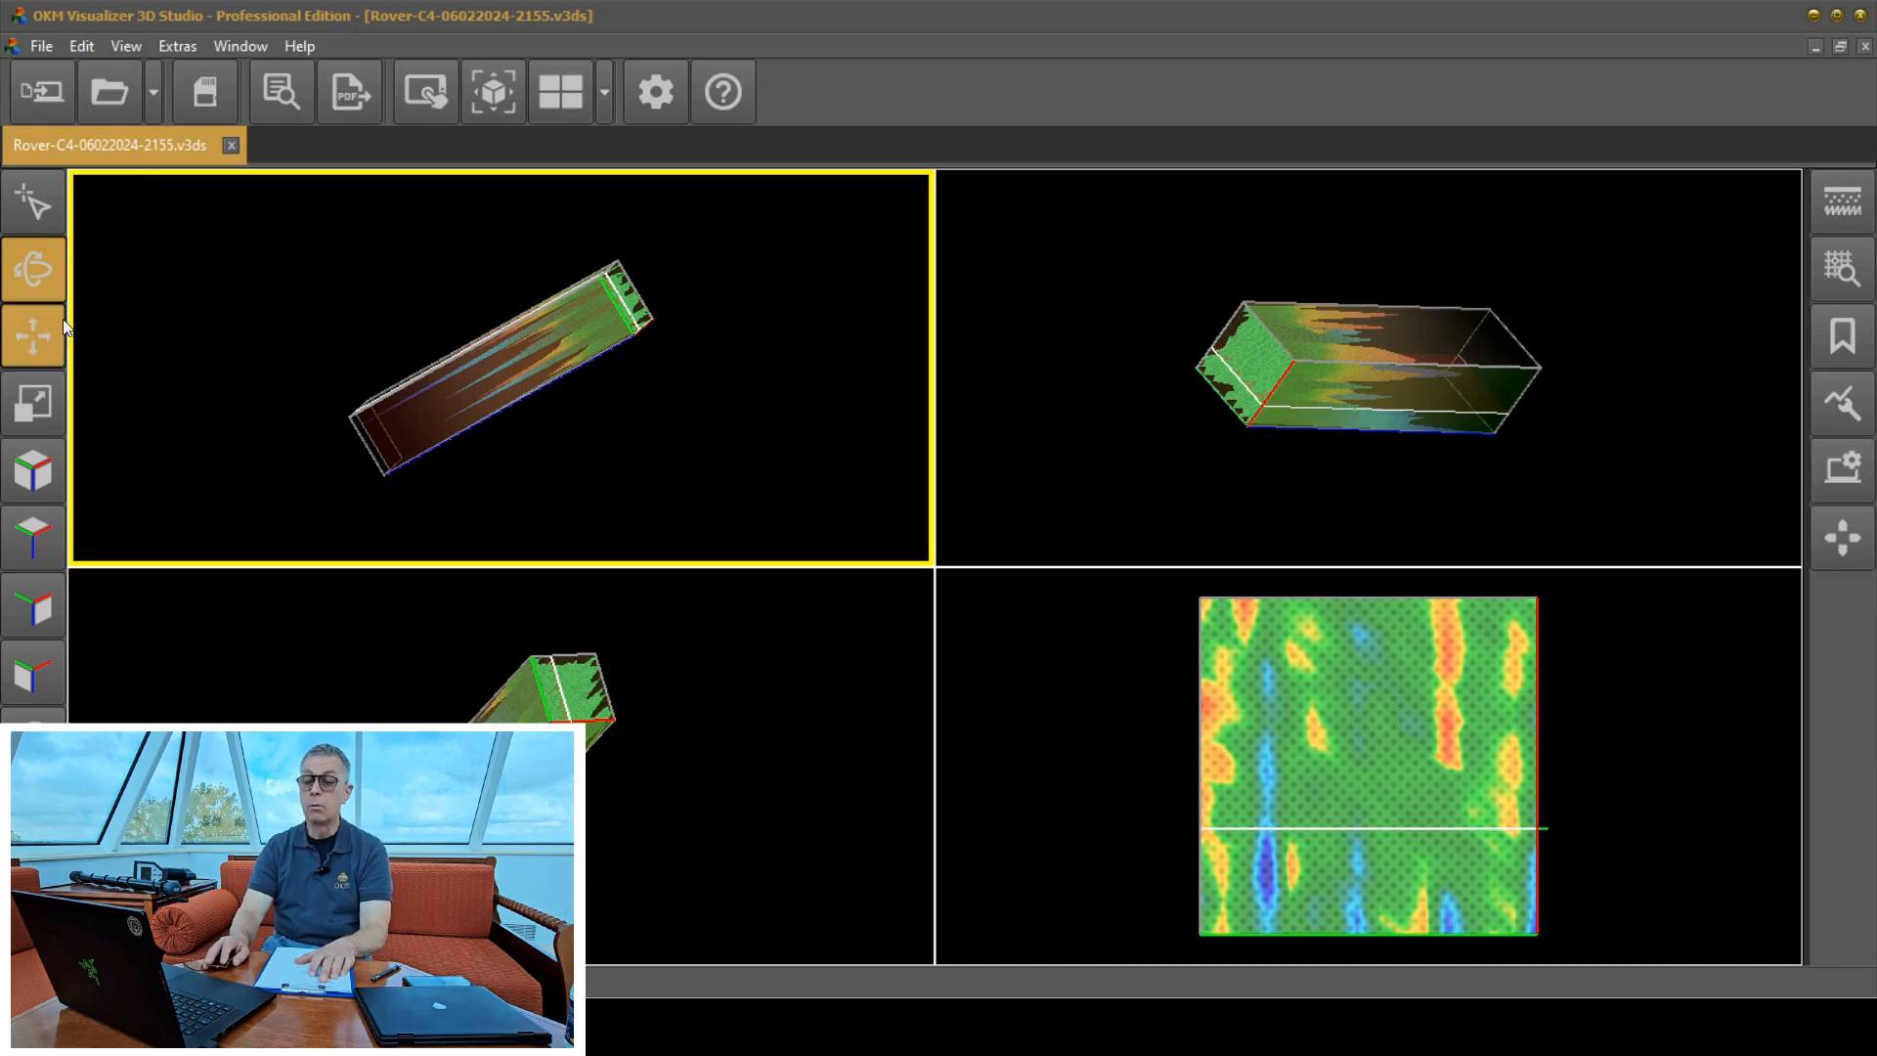
Rotate the scan in the first viewport so its green surface faces the viewer.
left_click(26, 213)
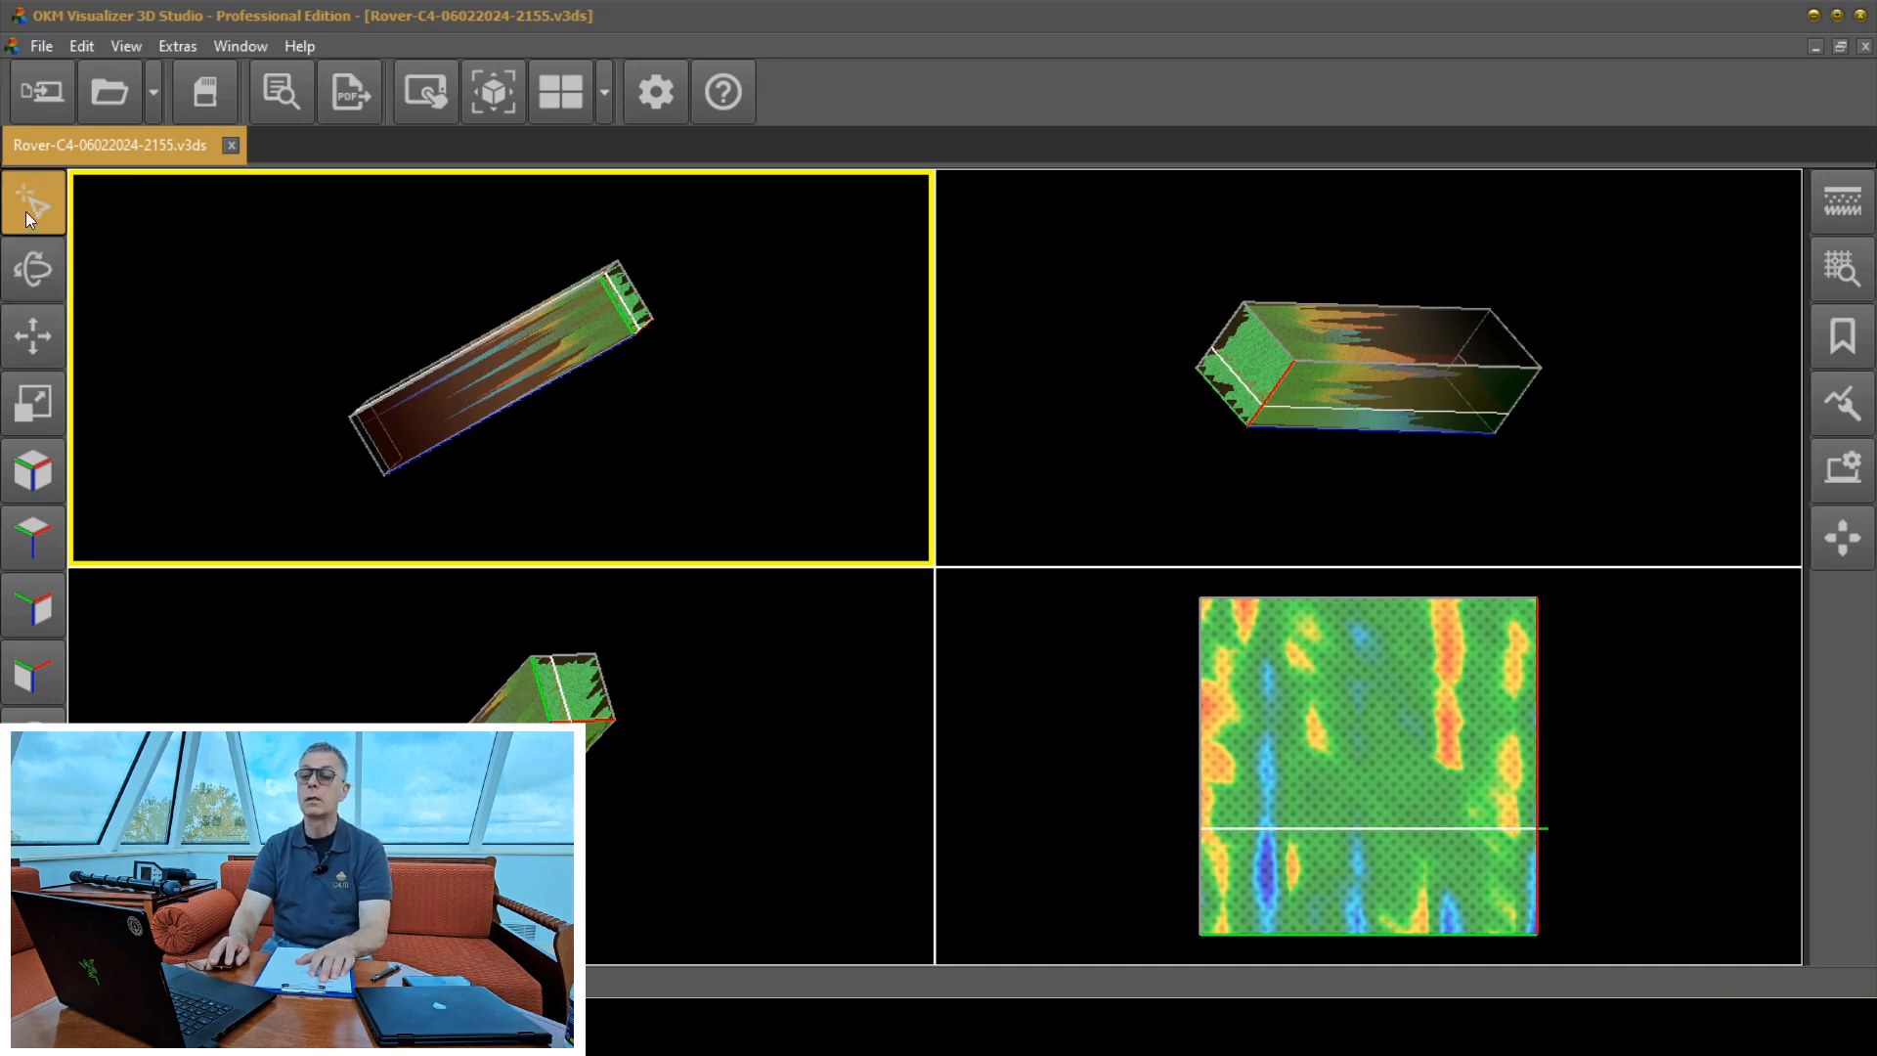
left_click(43, 264)
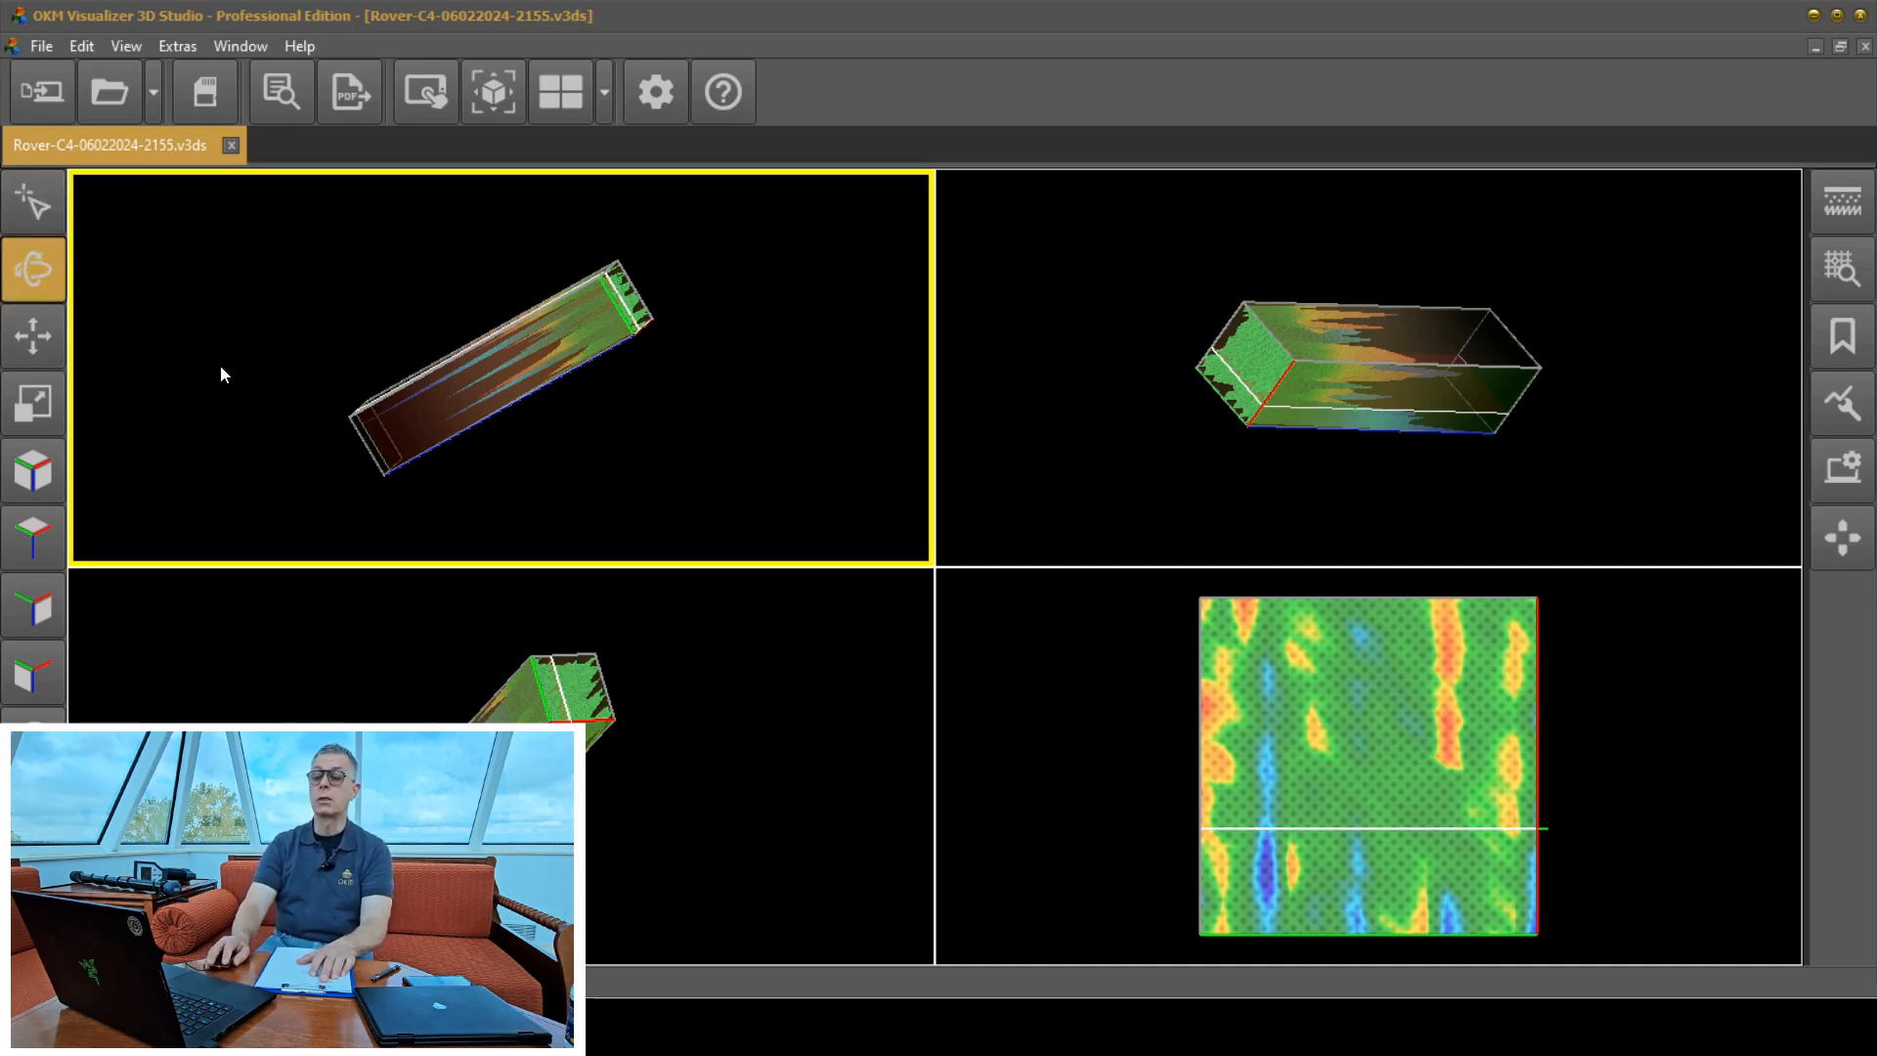
left_click_drag(490, 360, 206, 423)
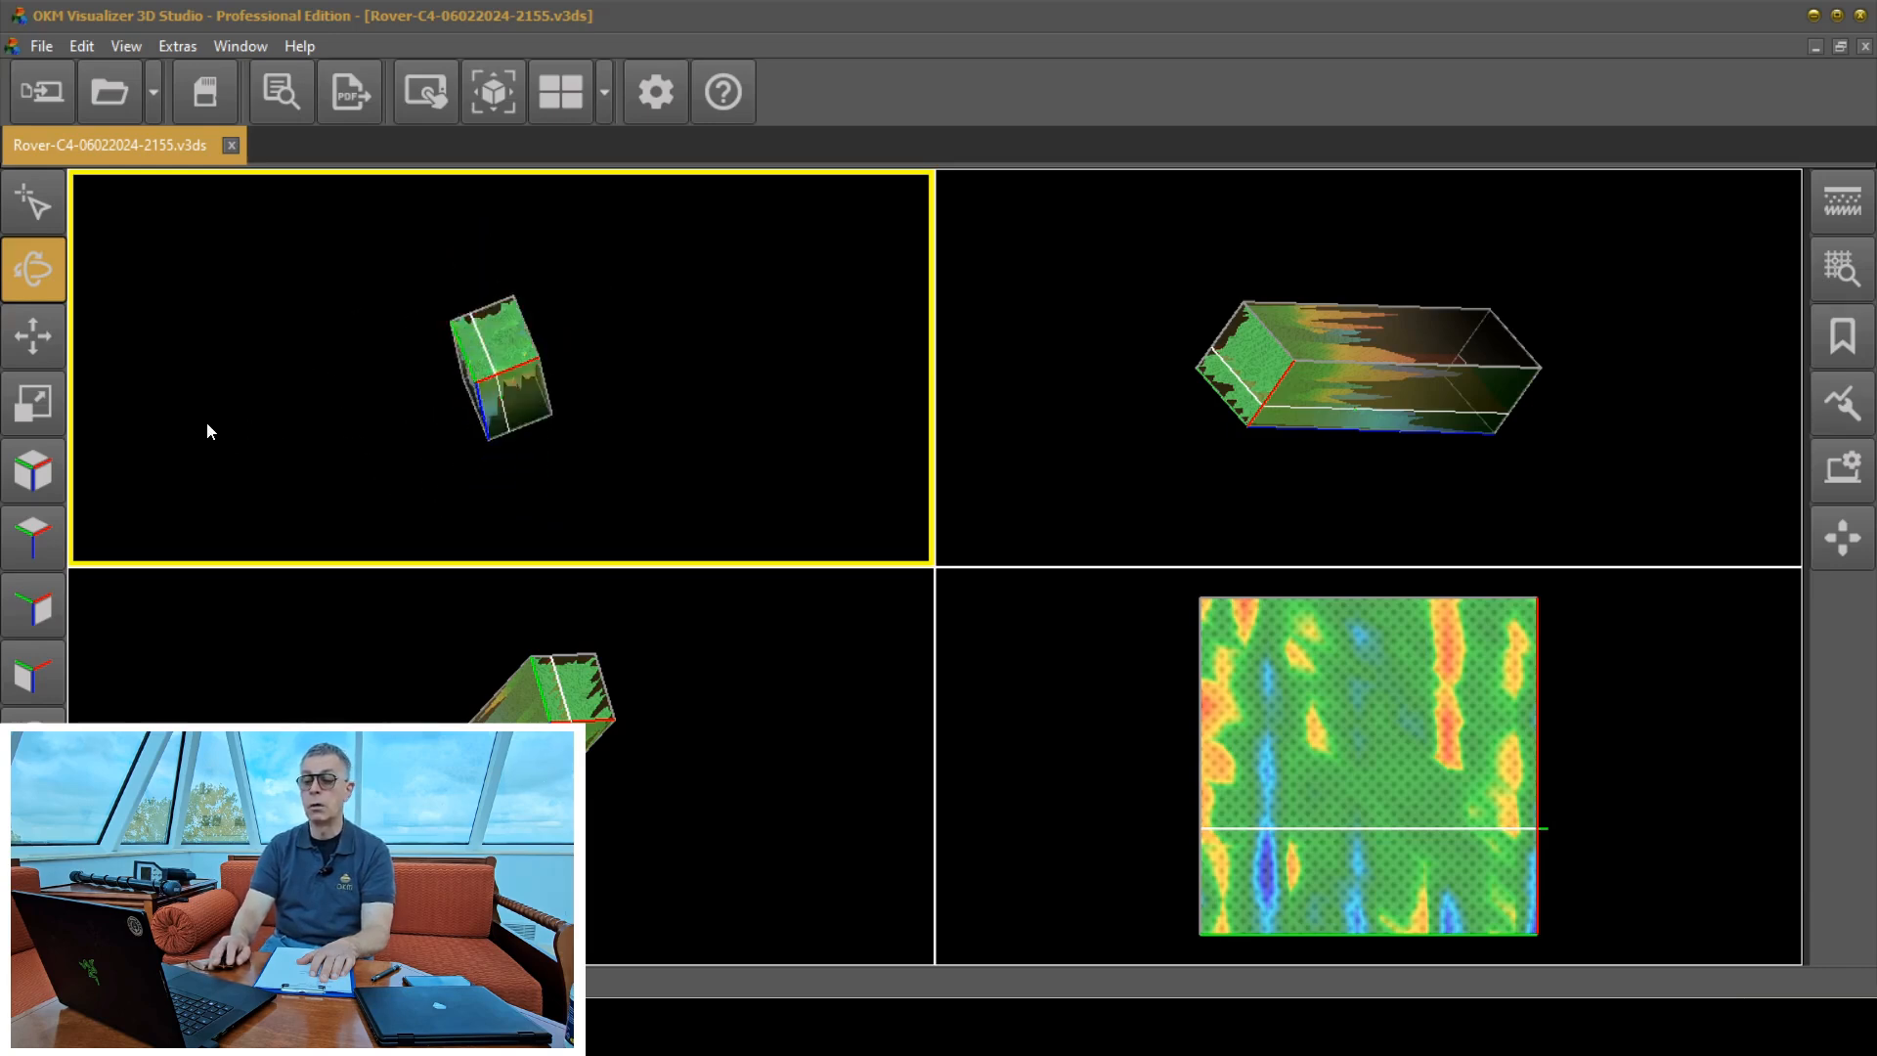
Pick several crosshair positions on the scan's green surface in the first viewport and enlarge the scan.
left_click(44, 219)
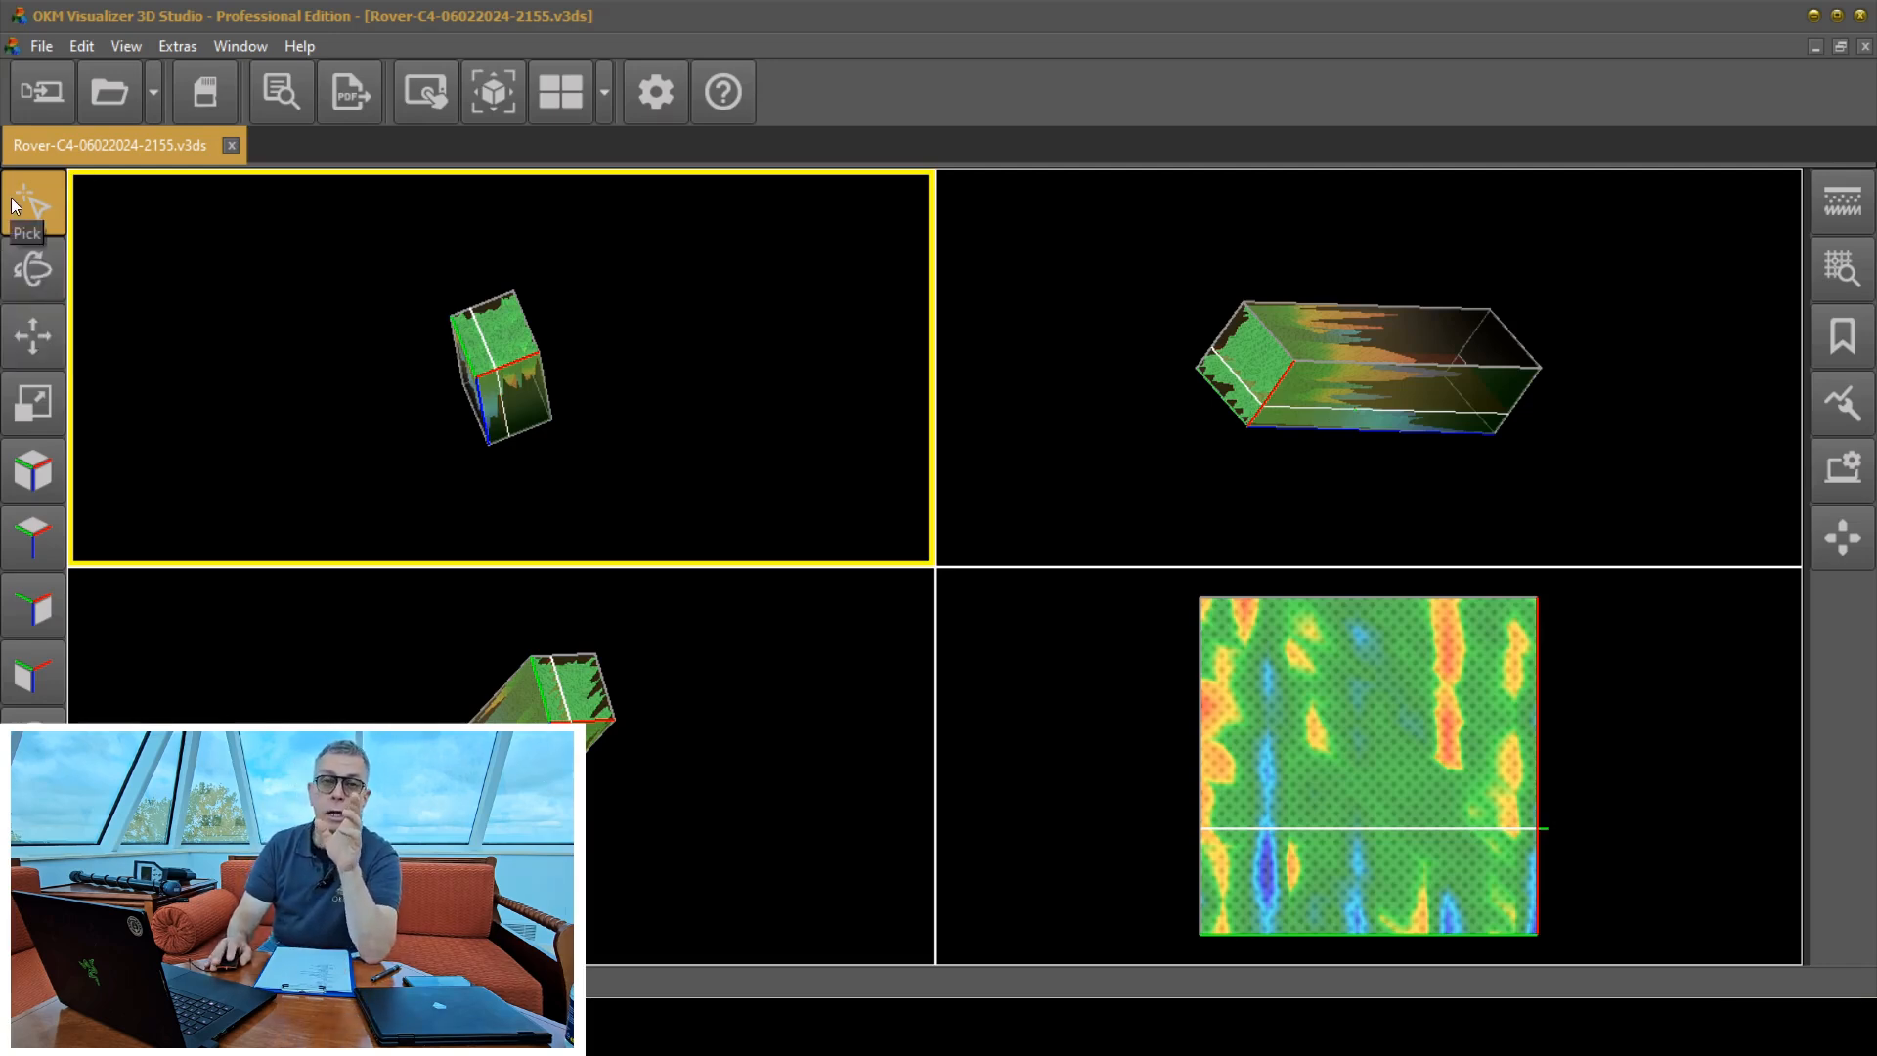
left_click(511, 334)
left_click(482, 362)
left_click(468, 324)
scroll(432, 344, "down", 4)
scroll(428, 344, "up", 6)
scroll(429, 348, "up", 3)
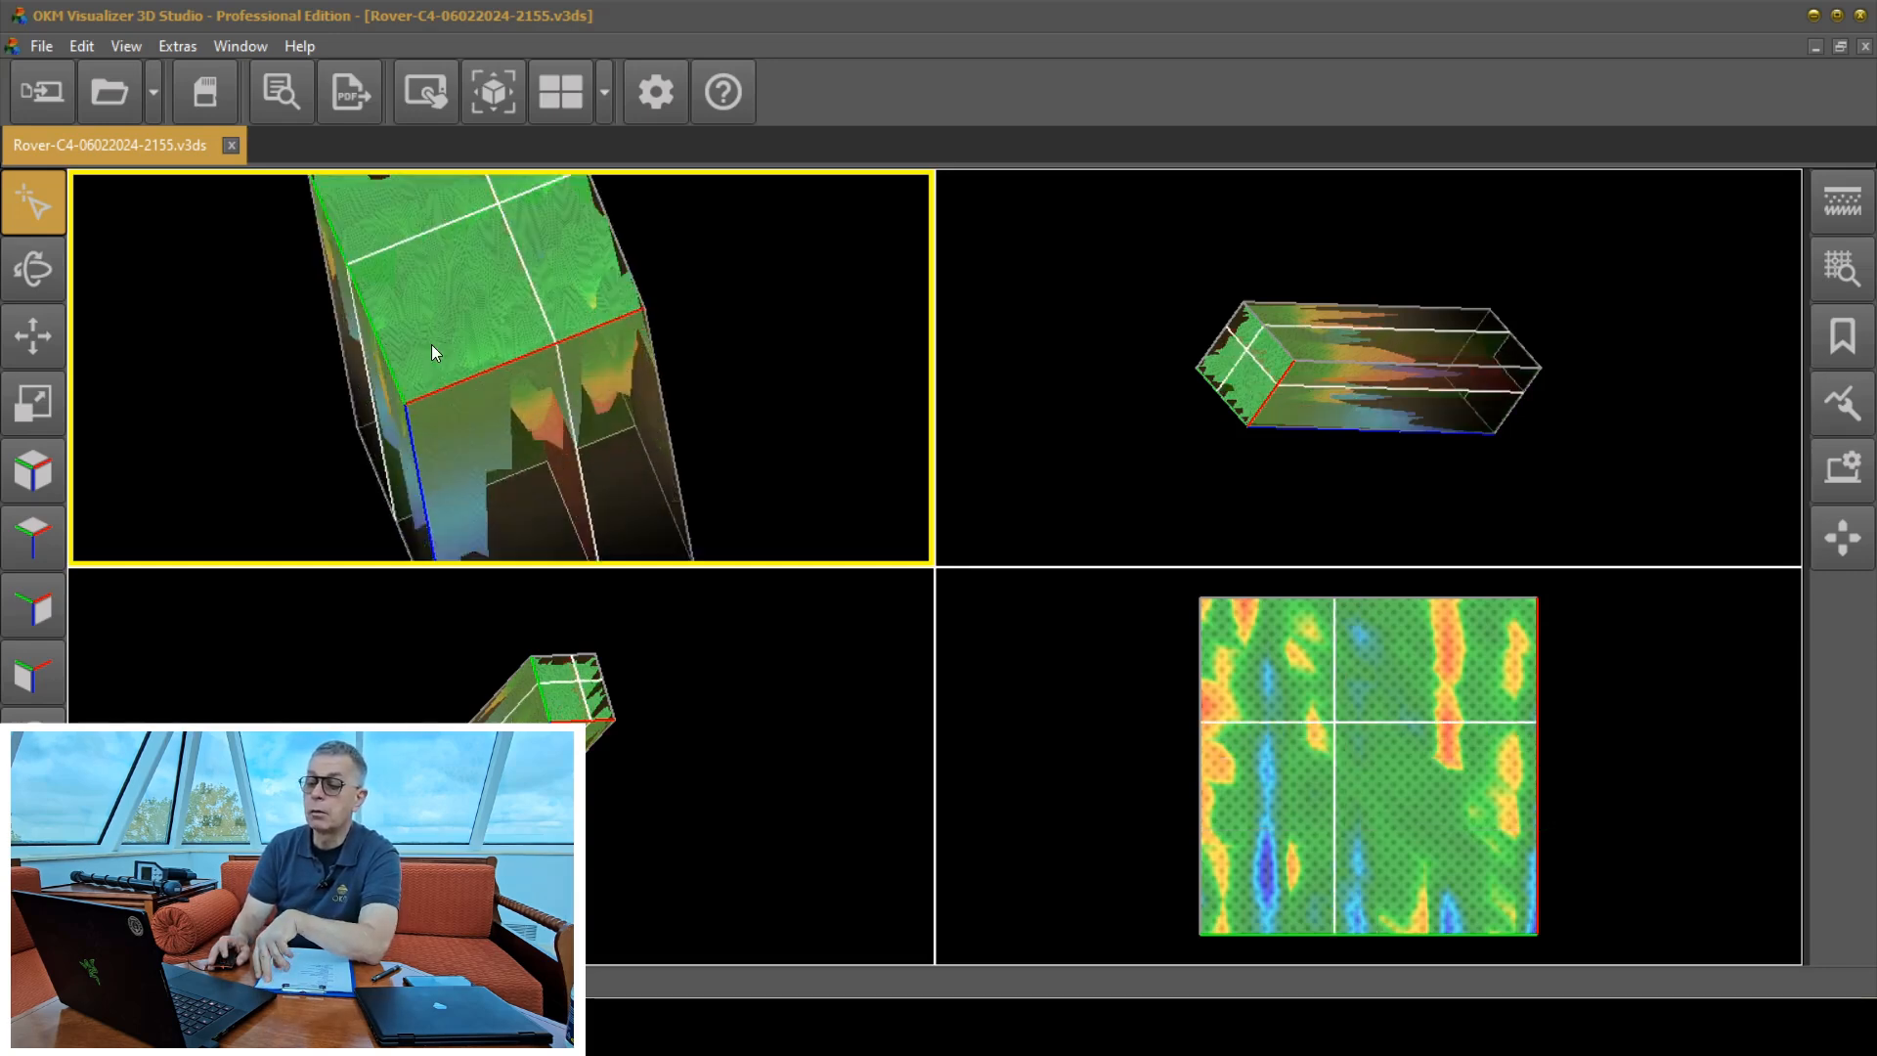
Turn the first viewport's scan to show its surface from above and pick a crosshair position on the blue anomaly.
left_click(37, 270)
left_click_drag(516, 271, 608, 393)
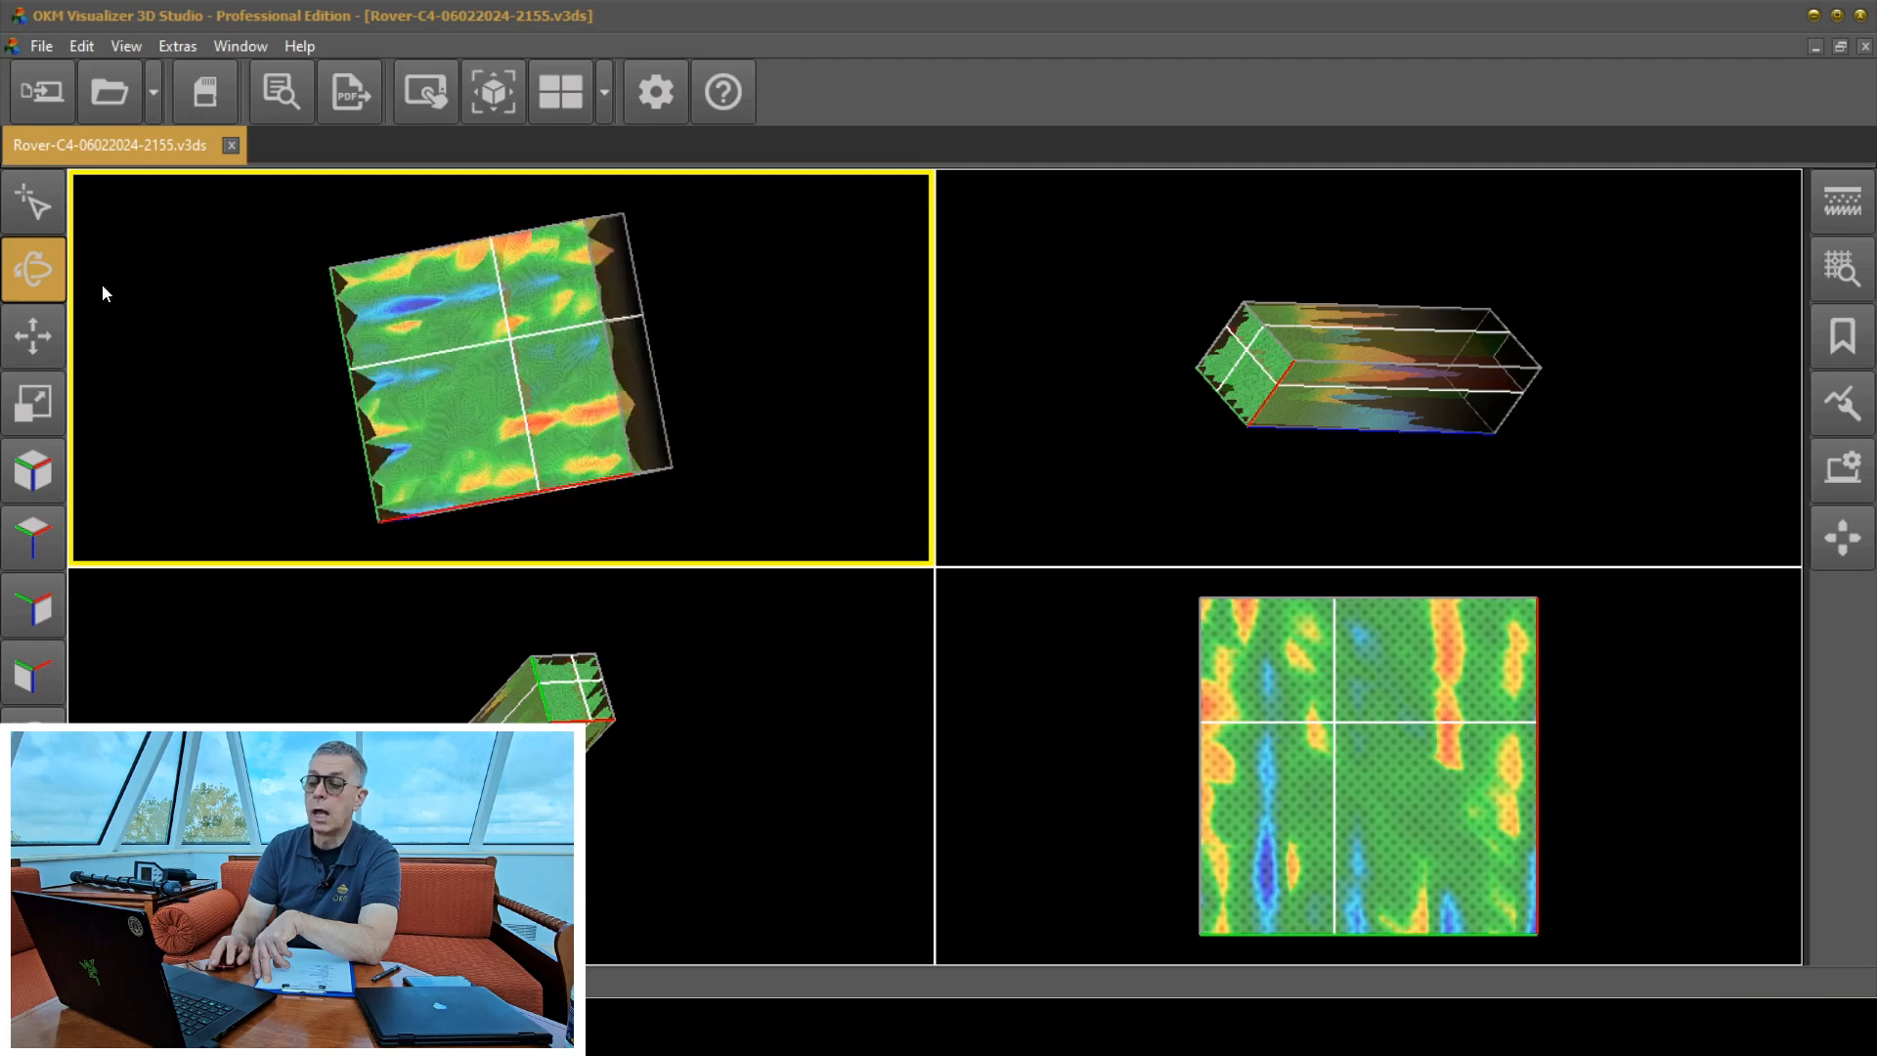
left_click(20, 201)
left_click(442, 422)
left_click_drag(442, 423, 576, 448)
left_click_drag(506, 296, 426, 426)
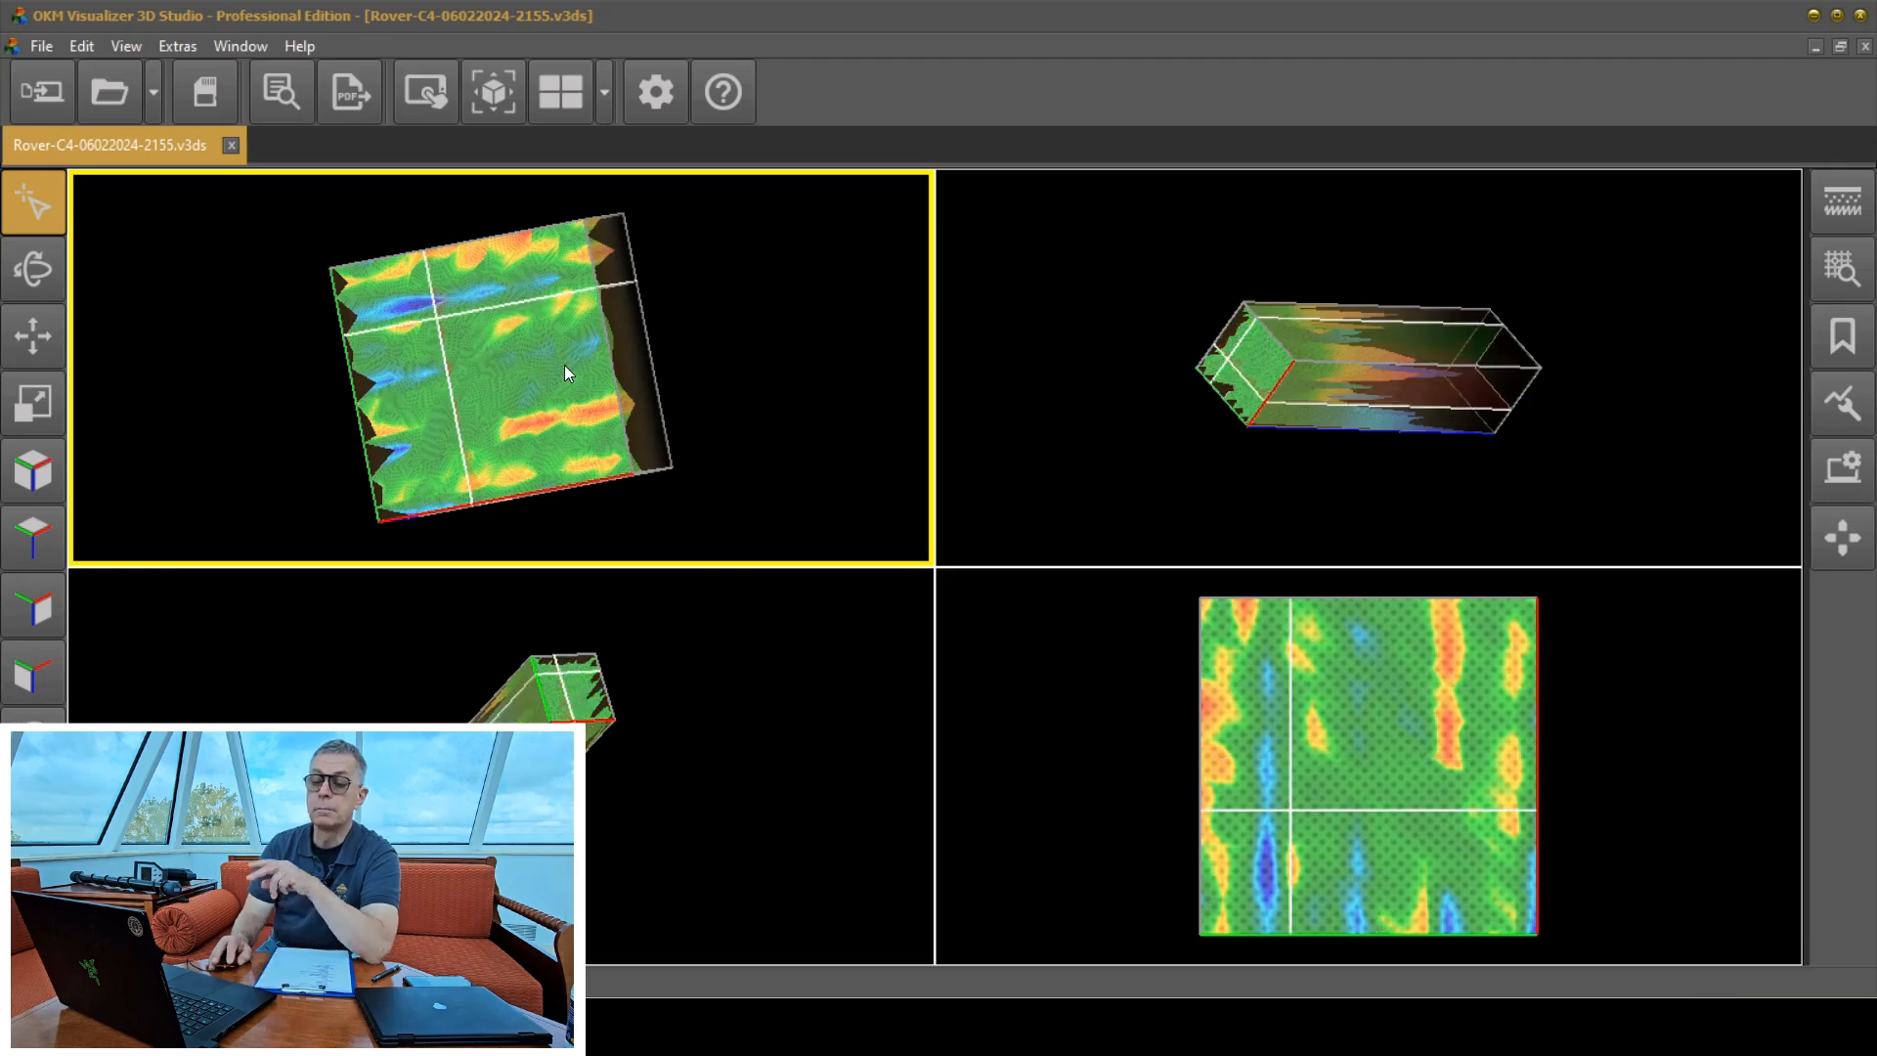
Rotate the scan in the first viewport to a tilted side orientation and shift it off-centre with the Move tool.
left_click(37, 281)
left_click_drag(242, 342, 387, 364)
left_click(33, 336)
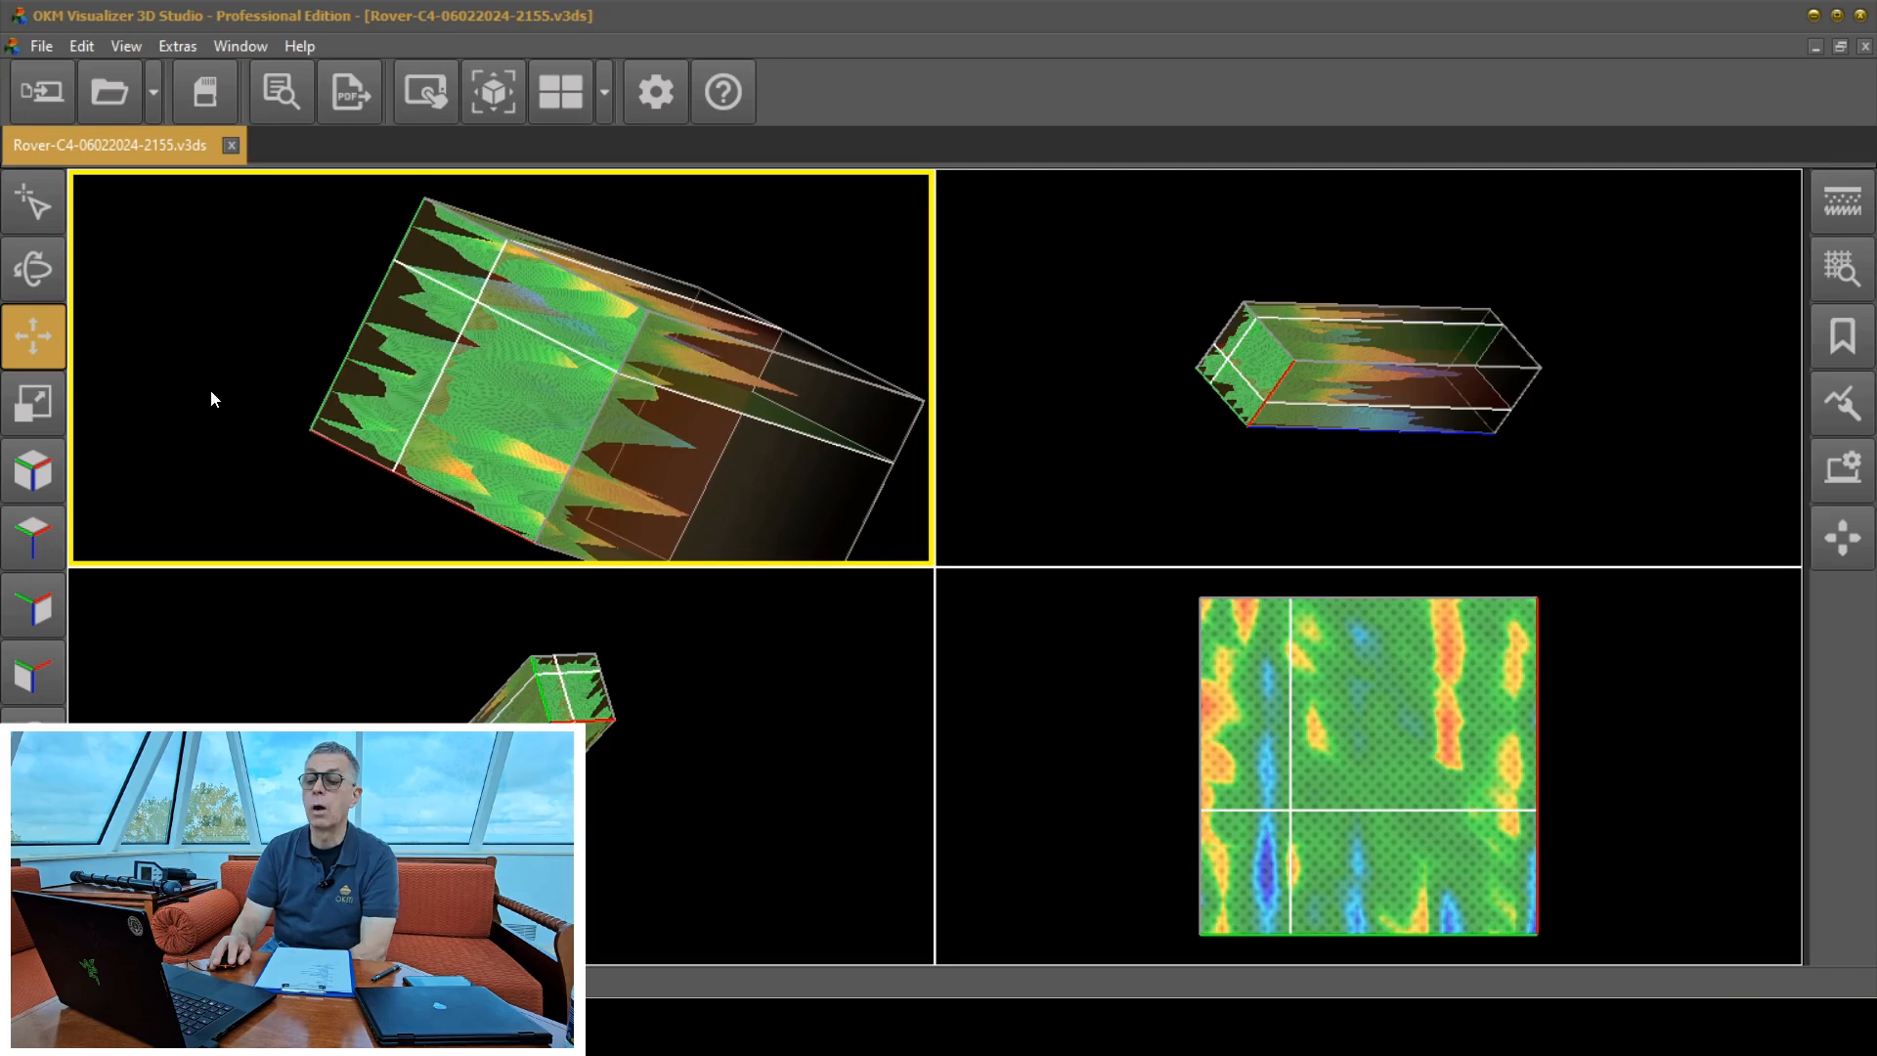
Shrink the first viewport's scan to a tiny point with the Scale tool and enlarge it until it overfills the viewport.
left_click(38, 401)
left_click_drag(401, 375, 273, 388)
scroll(483, 344, "down", 1)
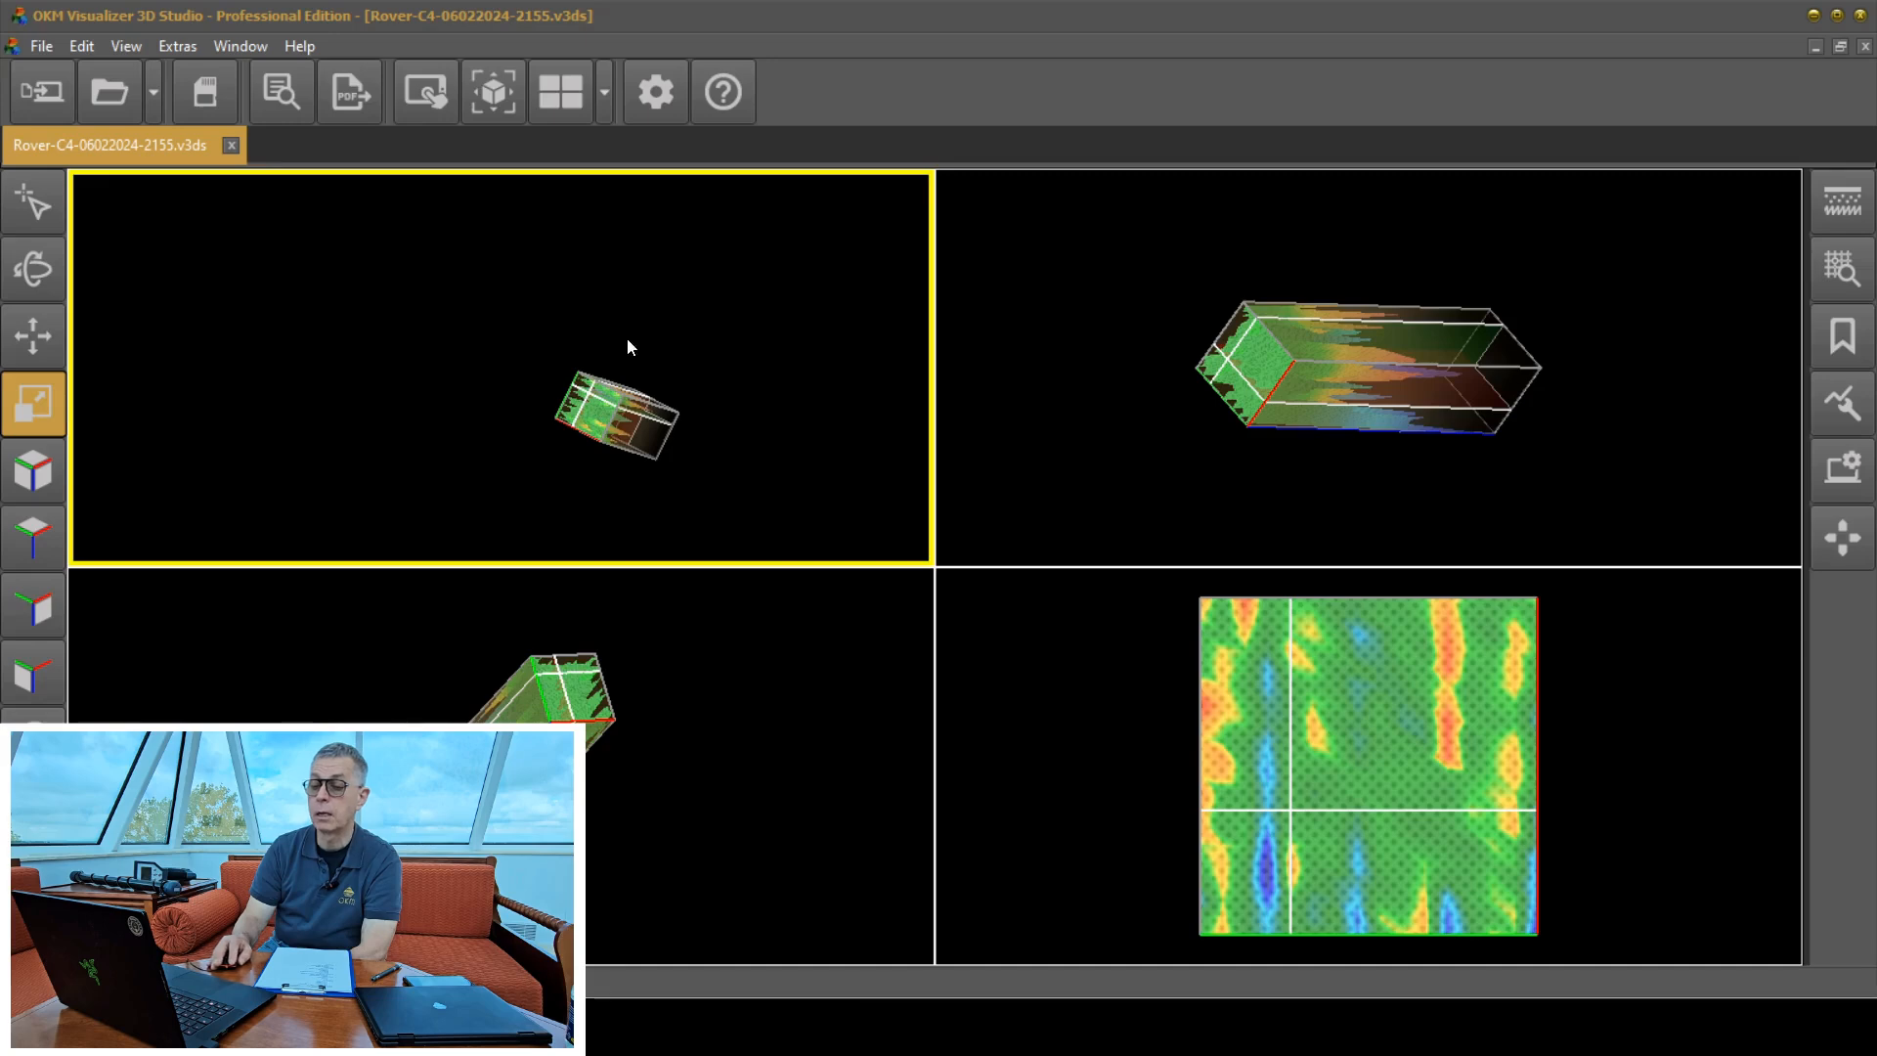
scroll(593, 350, "down", 3)
left_click_drag(573, 347, 279, 358)
scroll(284, 352, "down", 5)
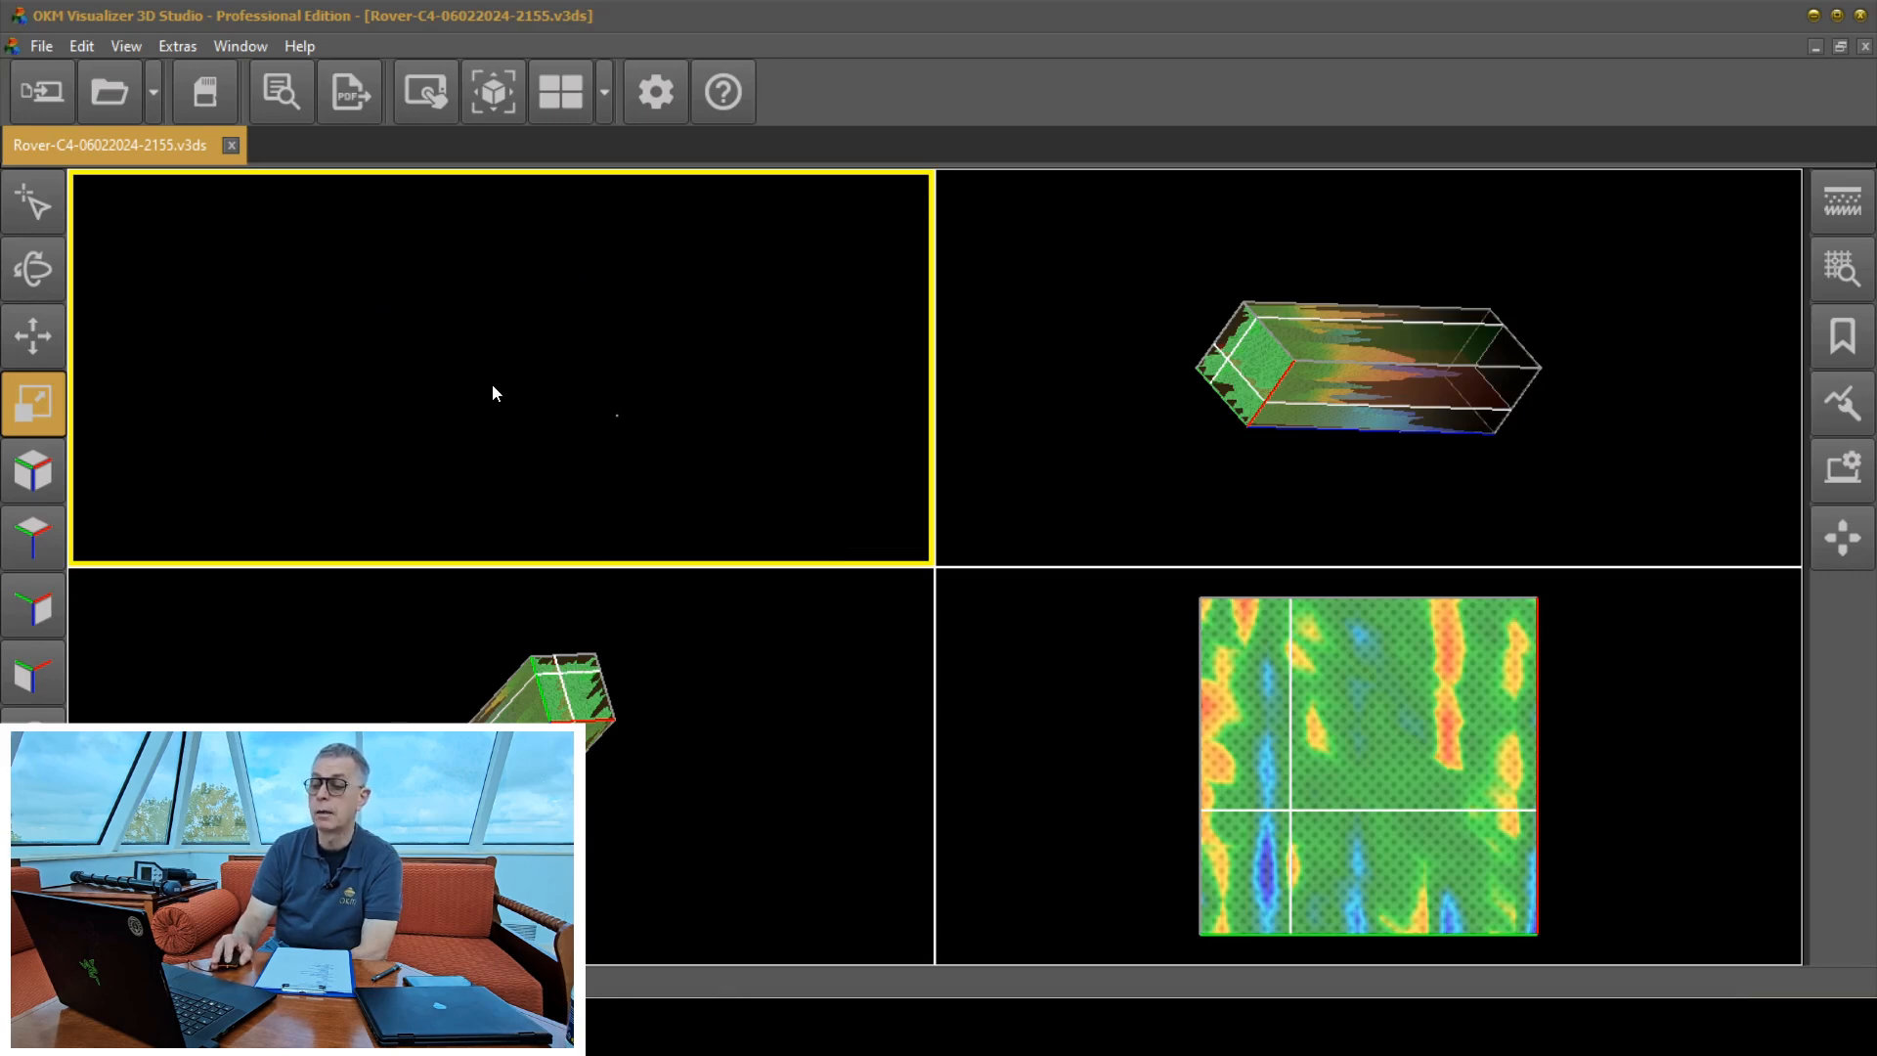
scroll(490, 383, "up", 8)
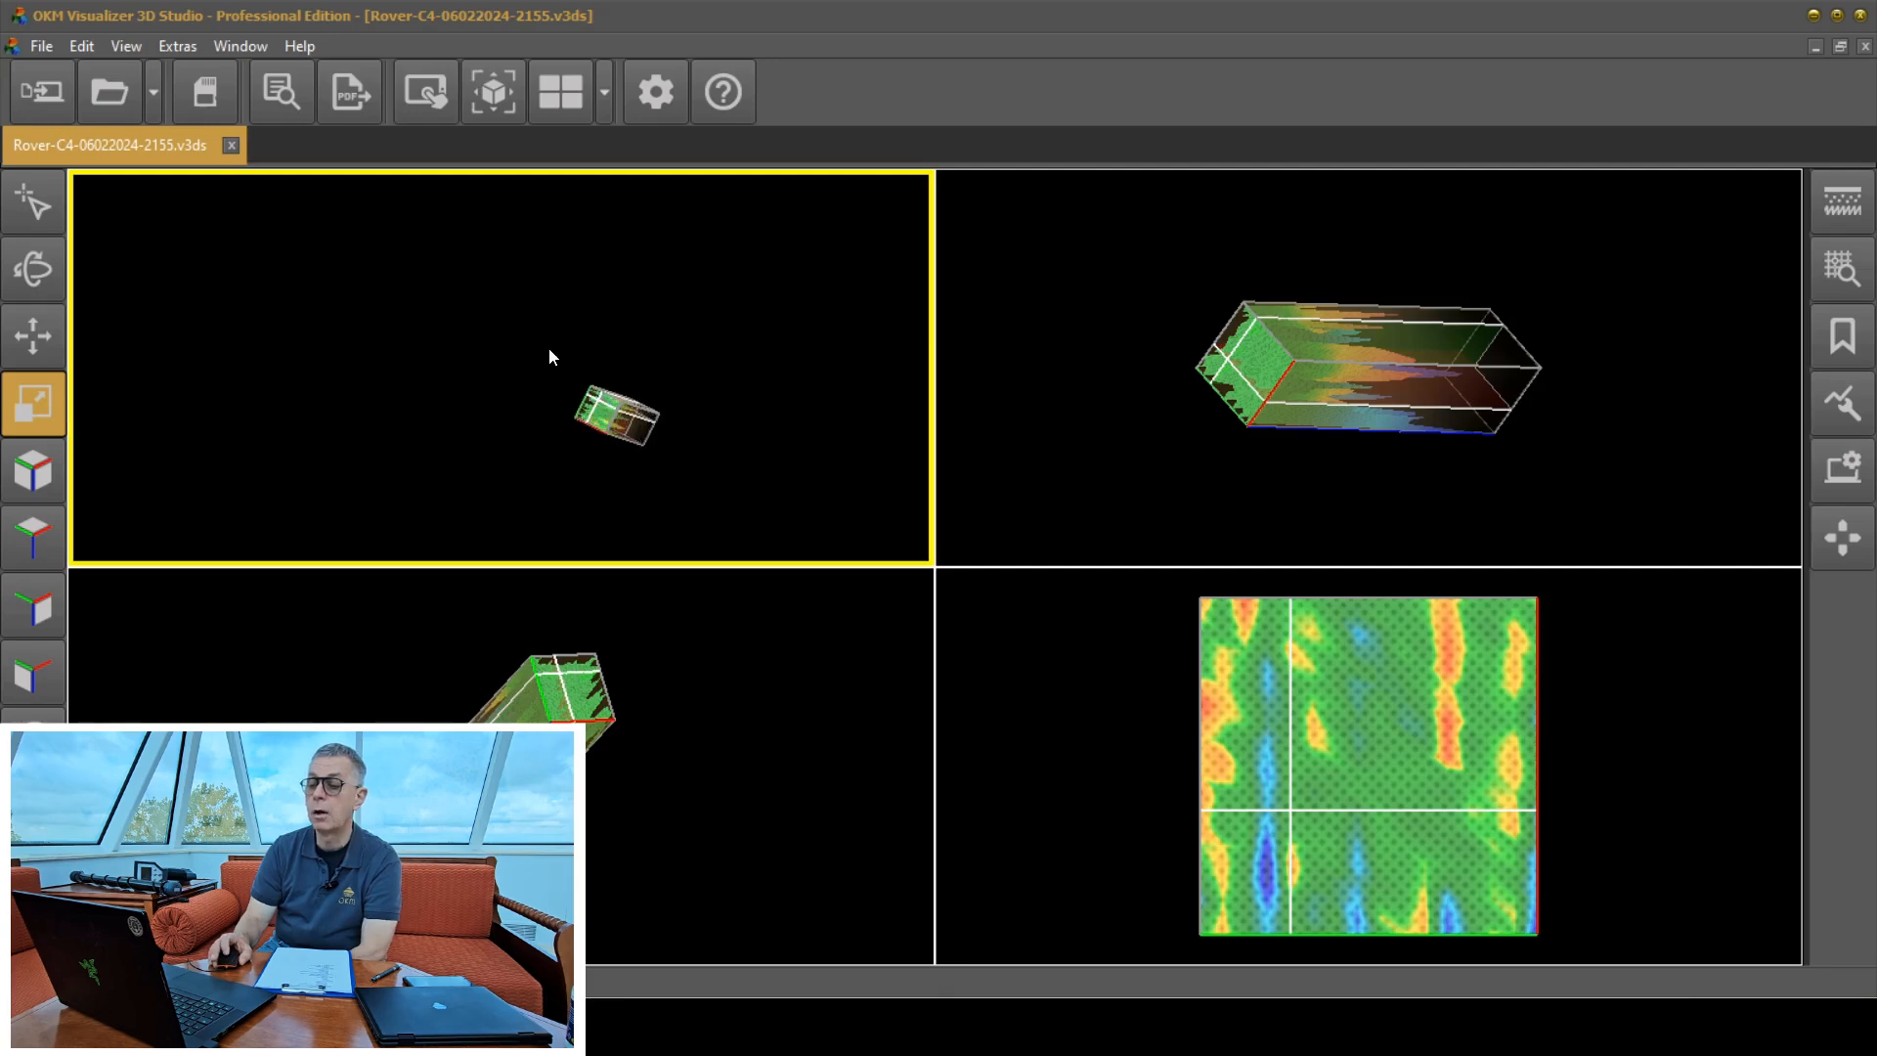
scroll(555, 348, "up", 3)
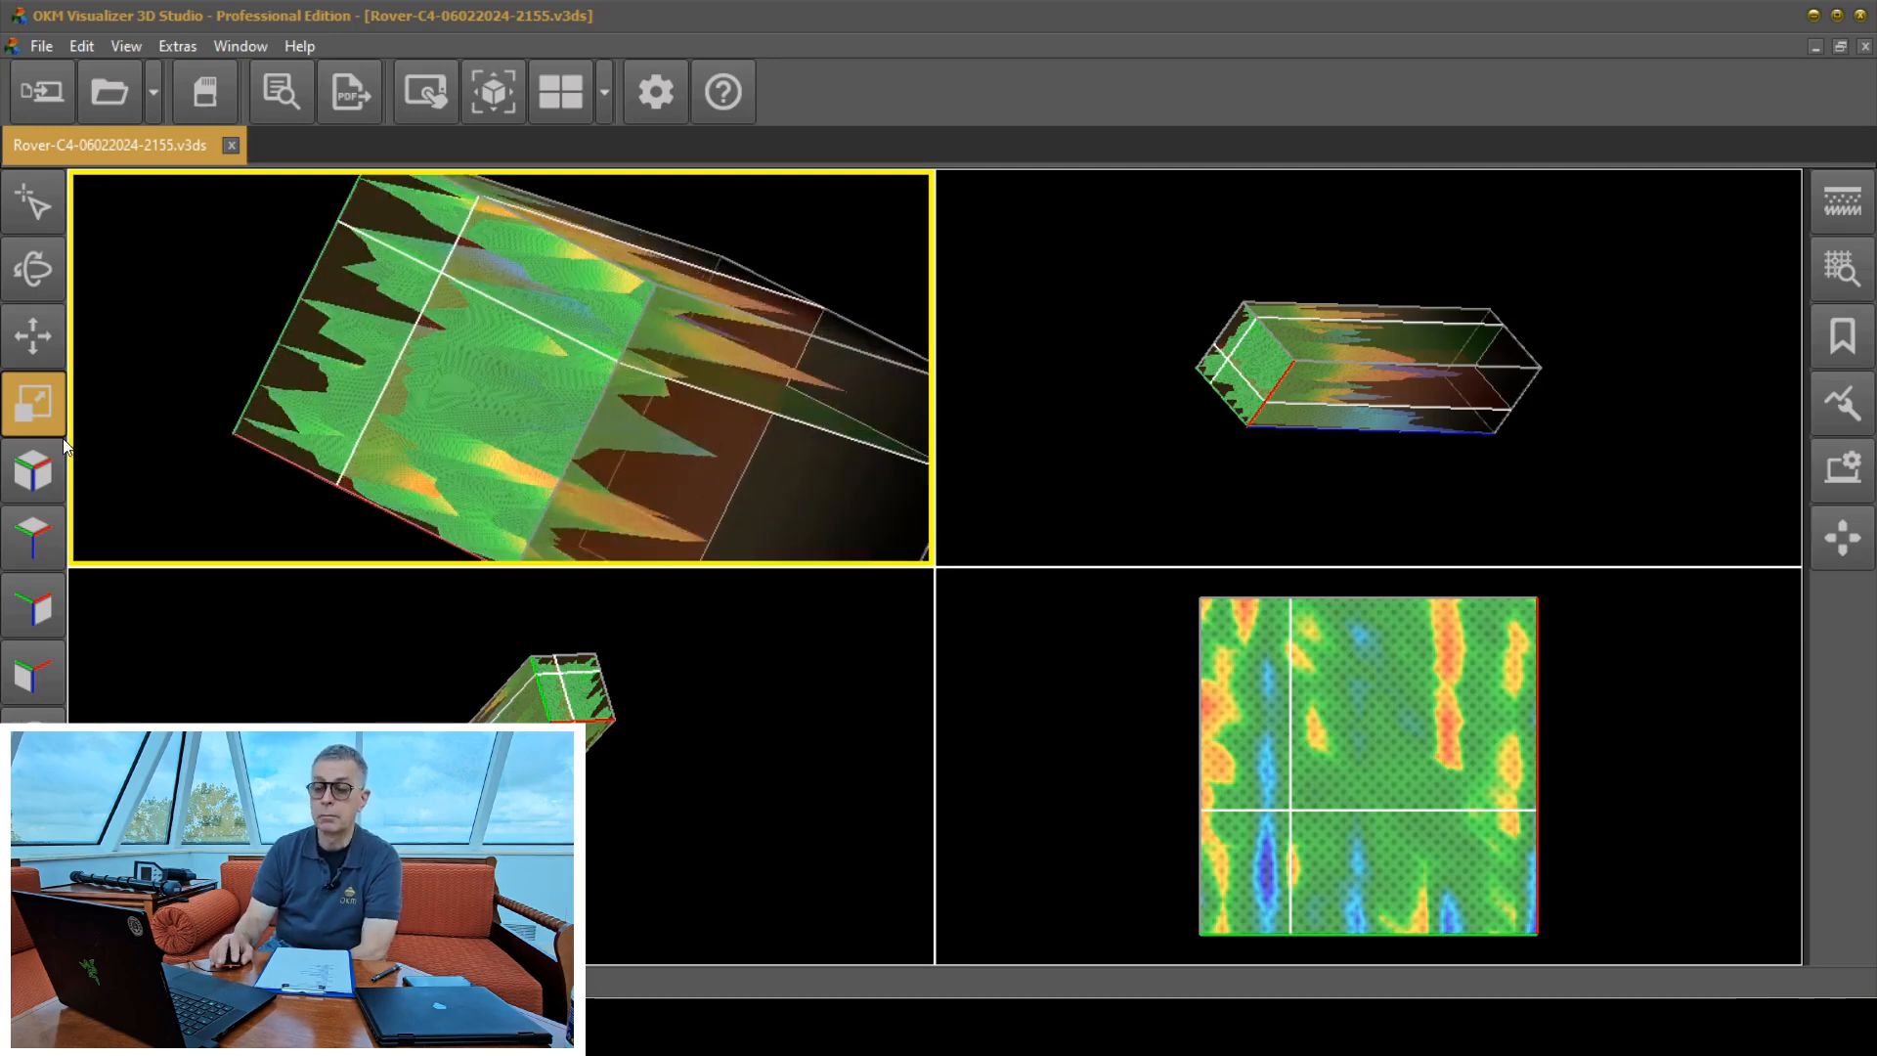
Restore the perspective view in the first viewport and scale the scan so nearly its full depth fits.
left_click(29, 477)
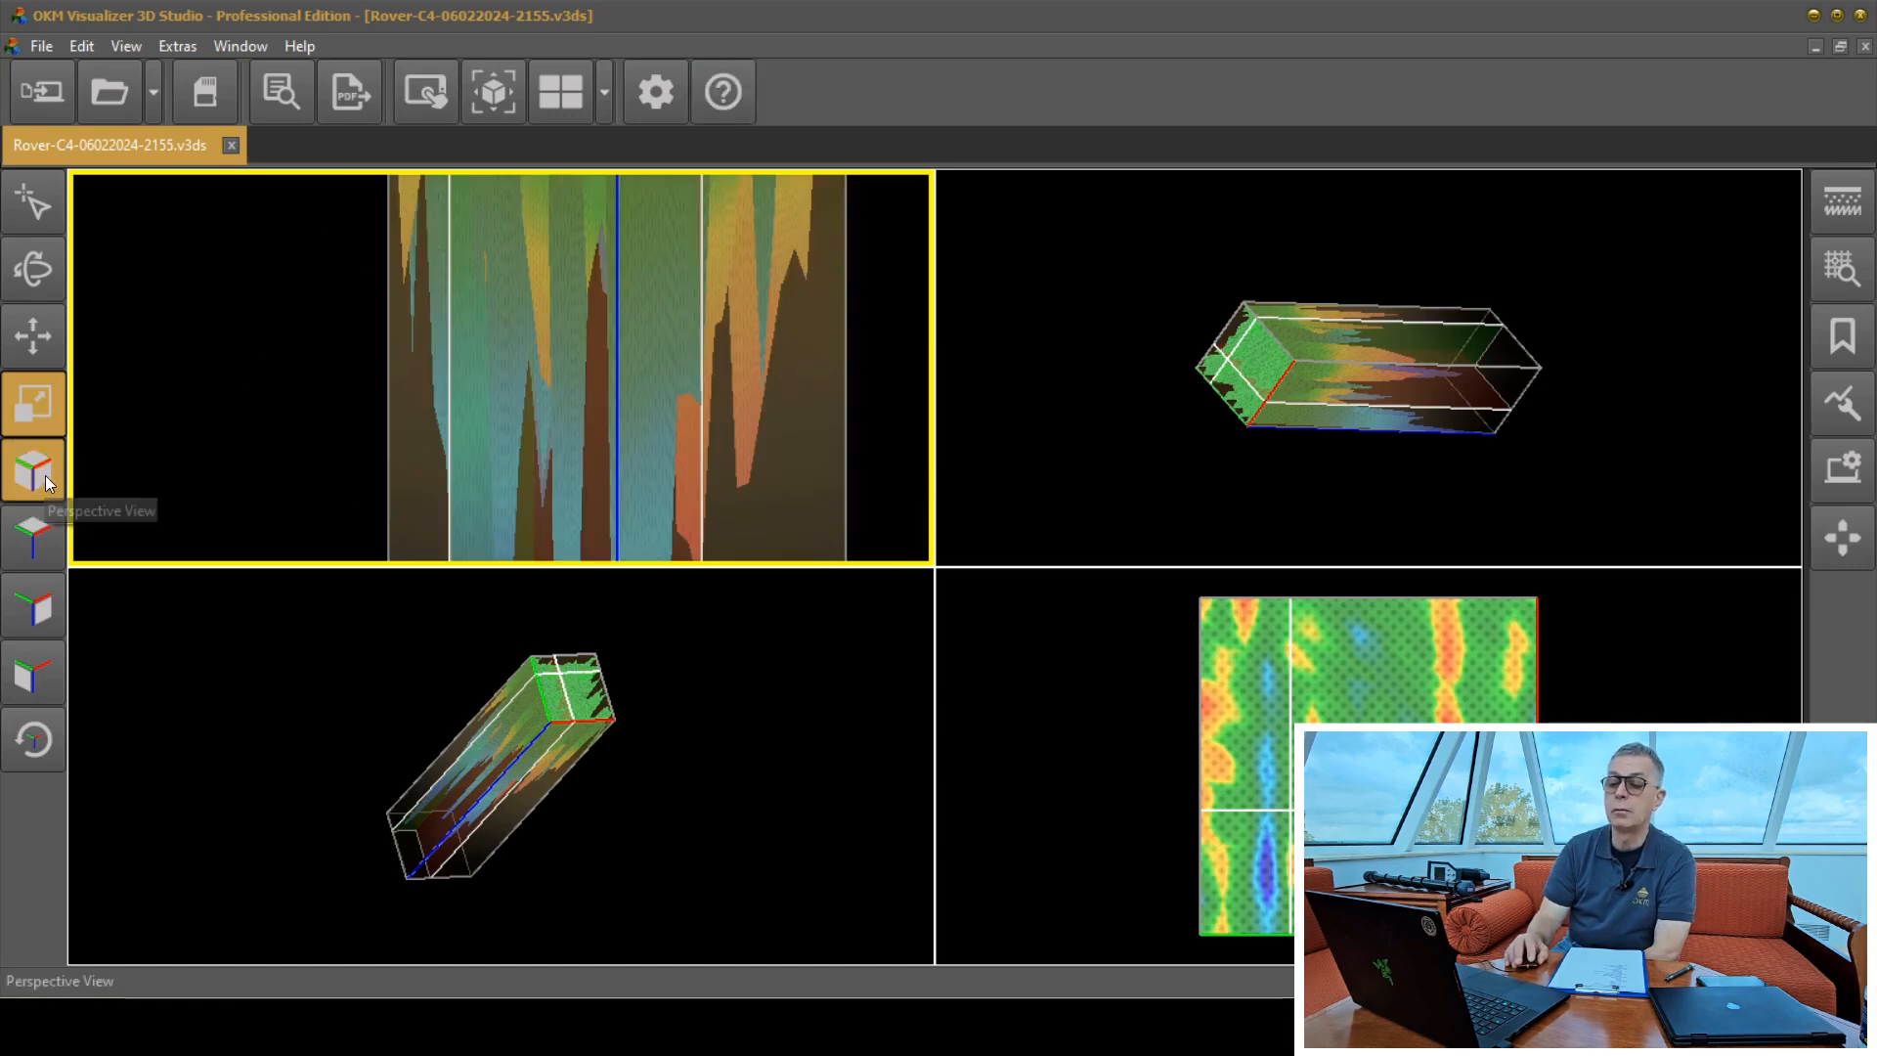
scroll(731, 254, "up", 3)
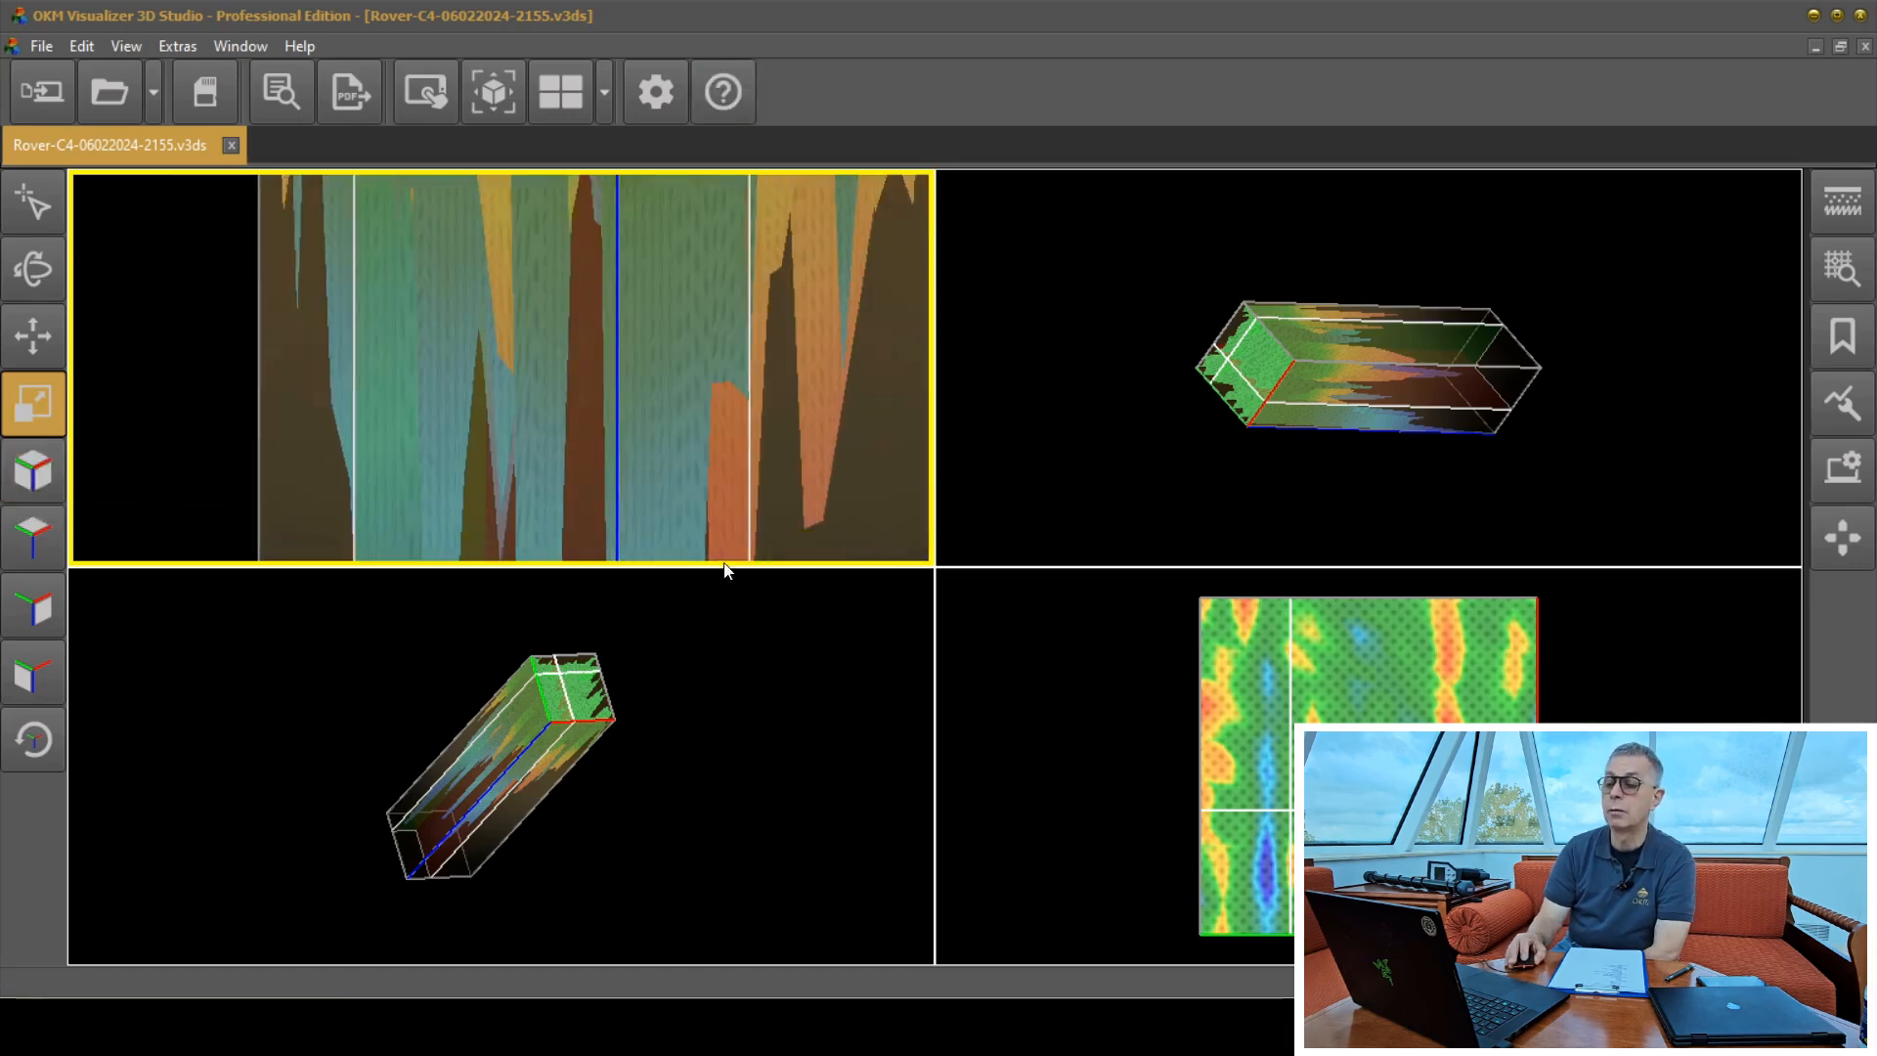
scroll(711, 391, "down", 1)
scroll(706, 606, "down", 1)
scroll(673, 396, "down", 4)
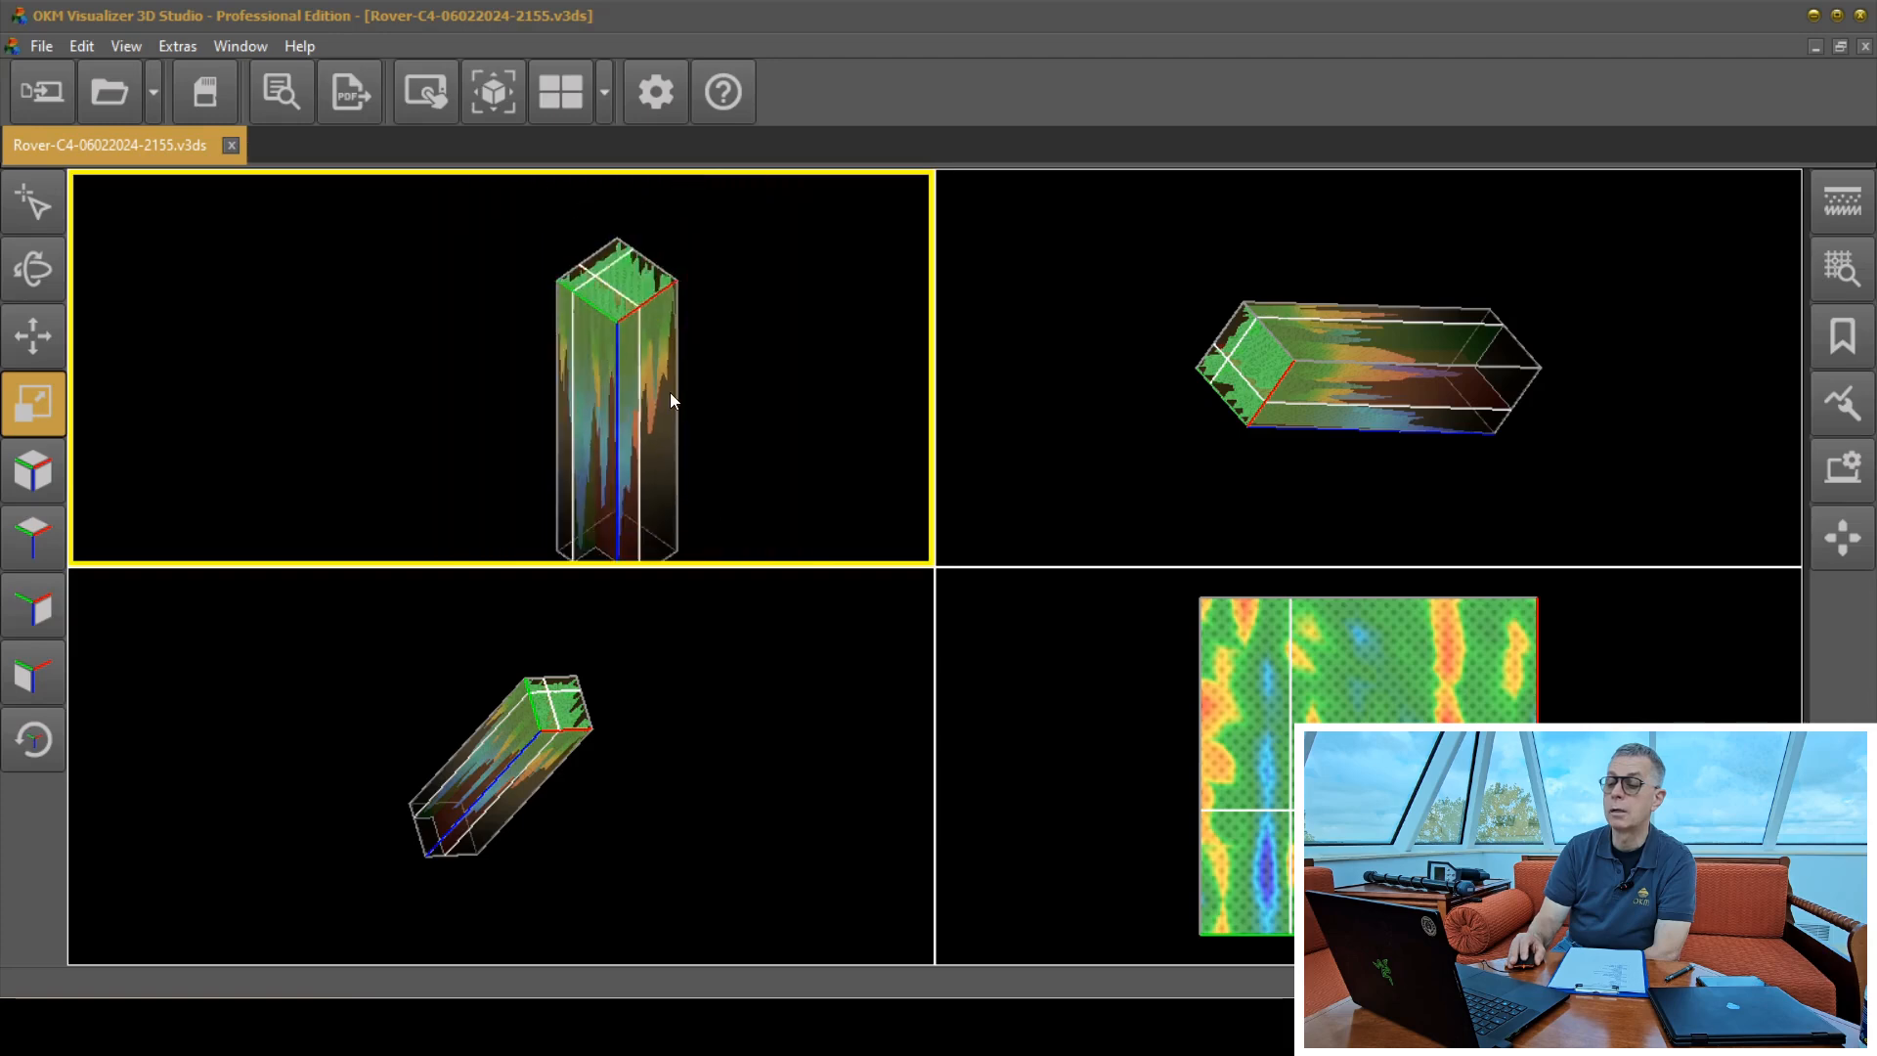
Set the second viewport to the top view and enlarge the scan in it.
left_click(1132, 308)
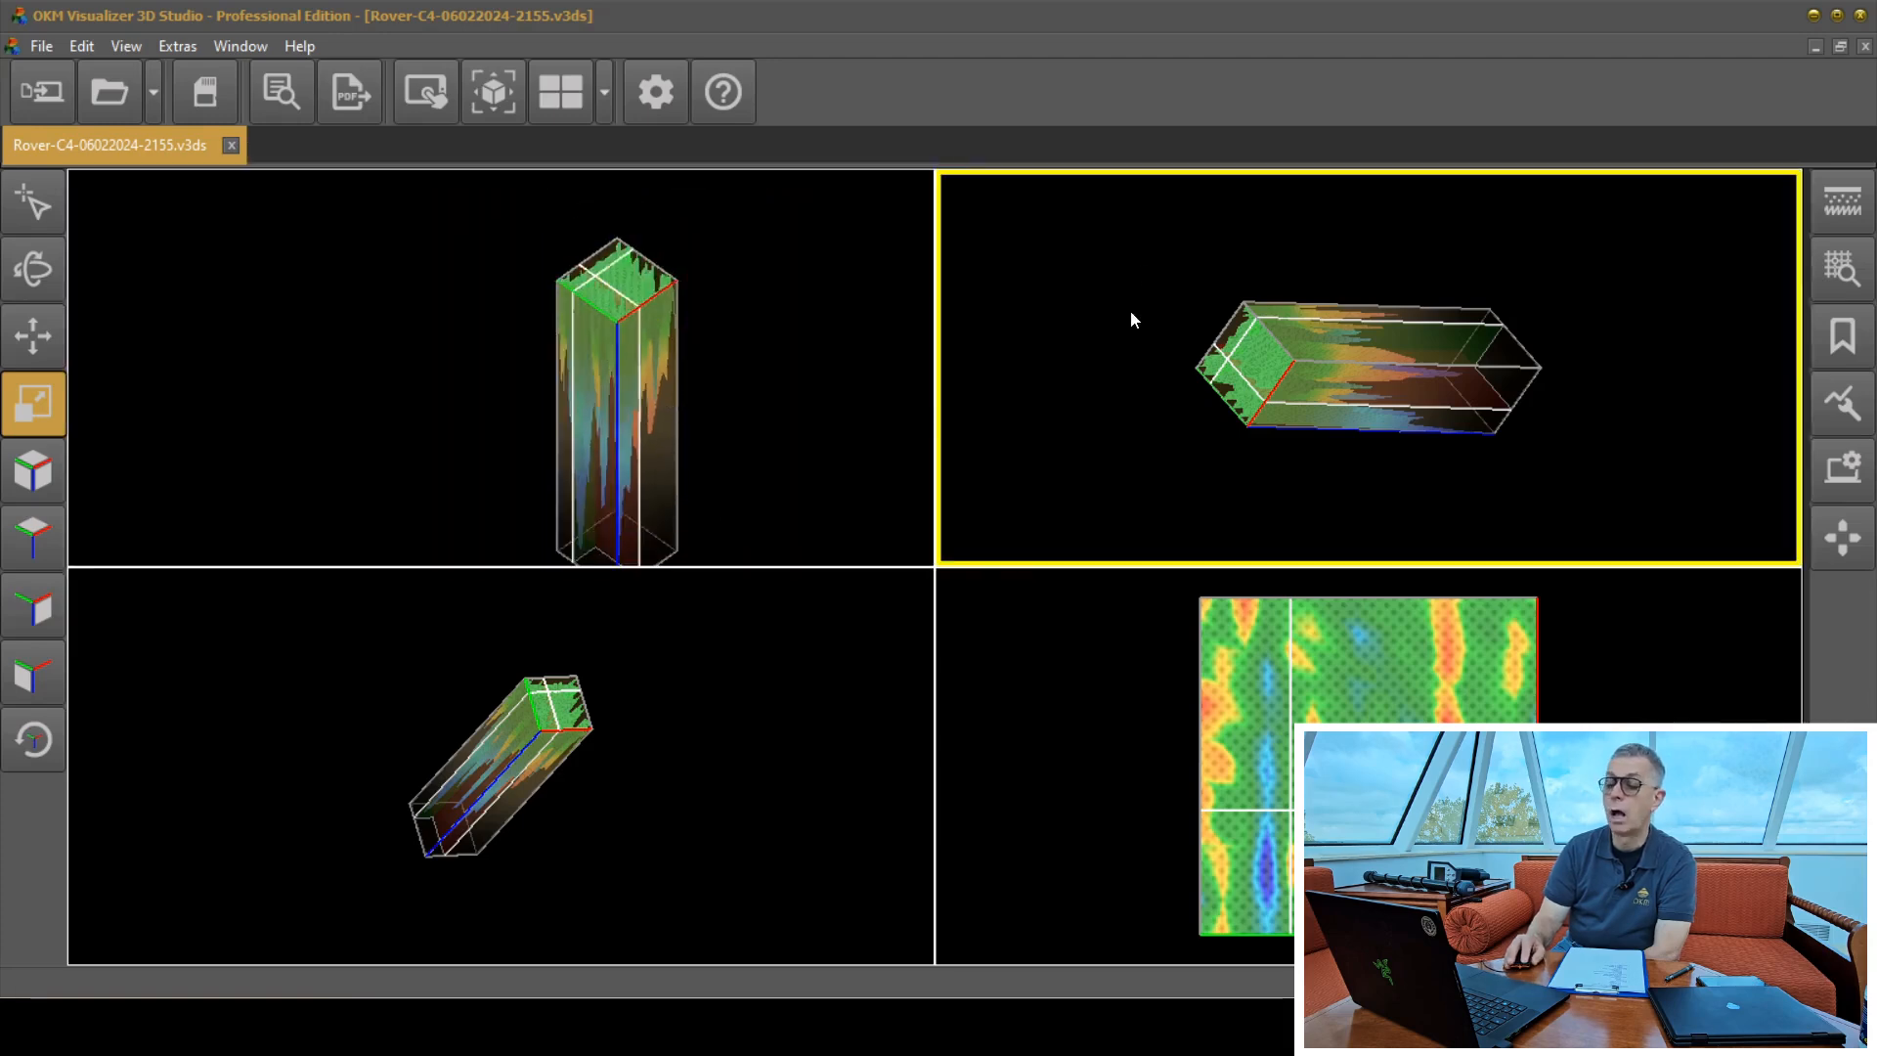
left_click(28, 544)
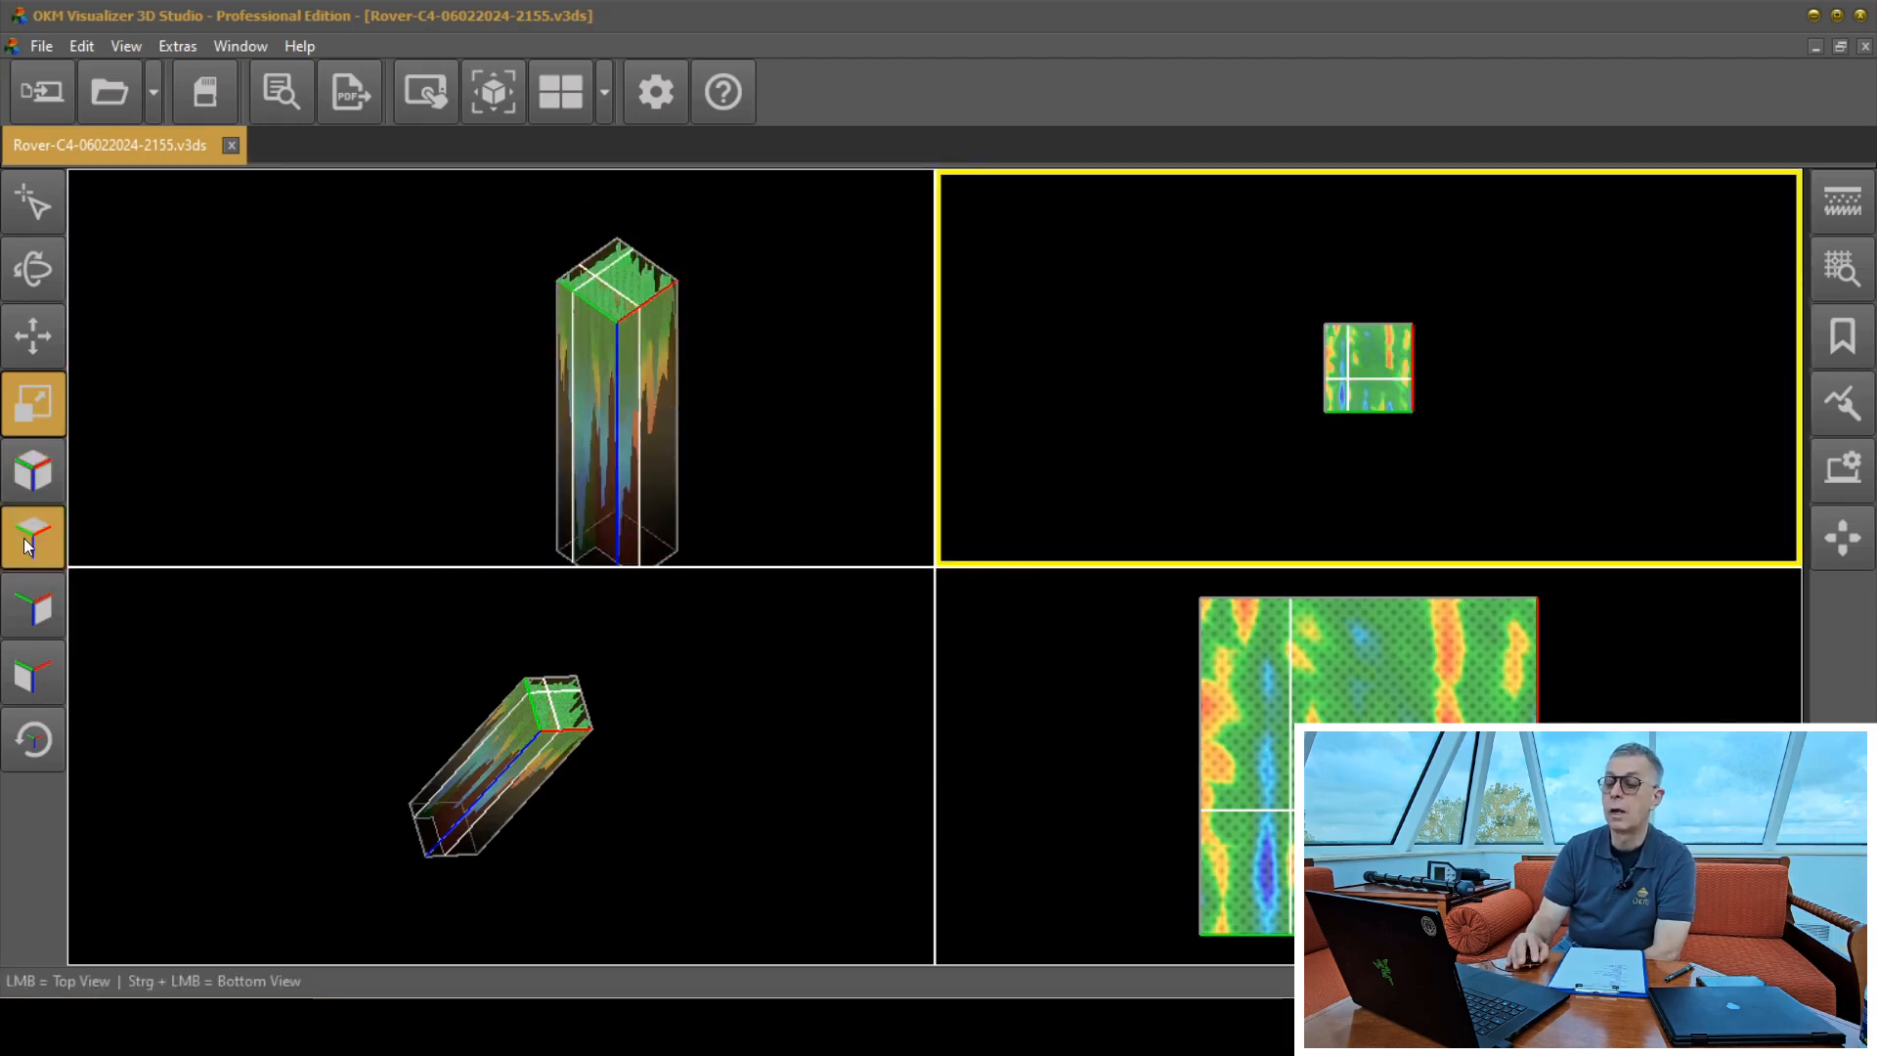
scroll(1115, 321, "up", 2)
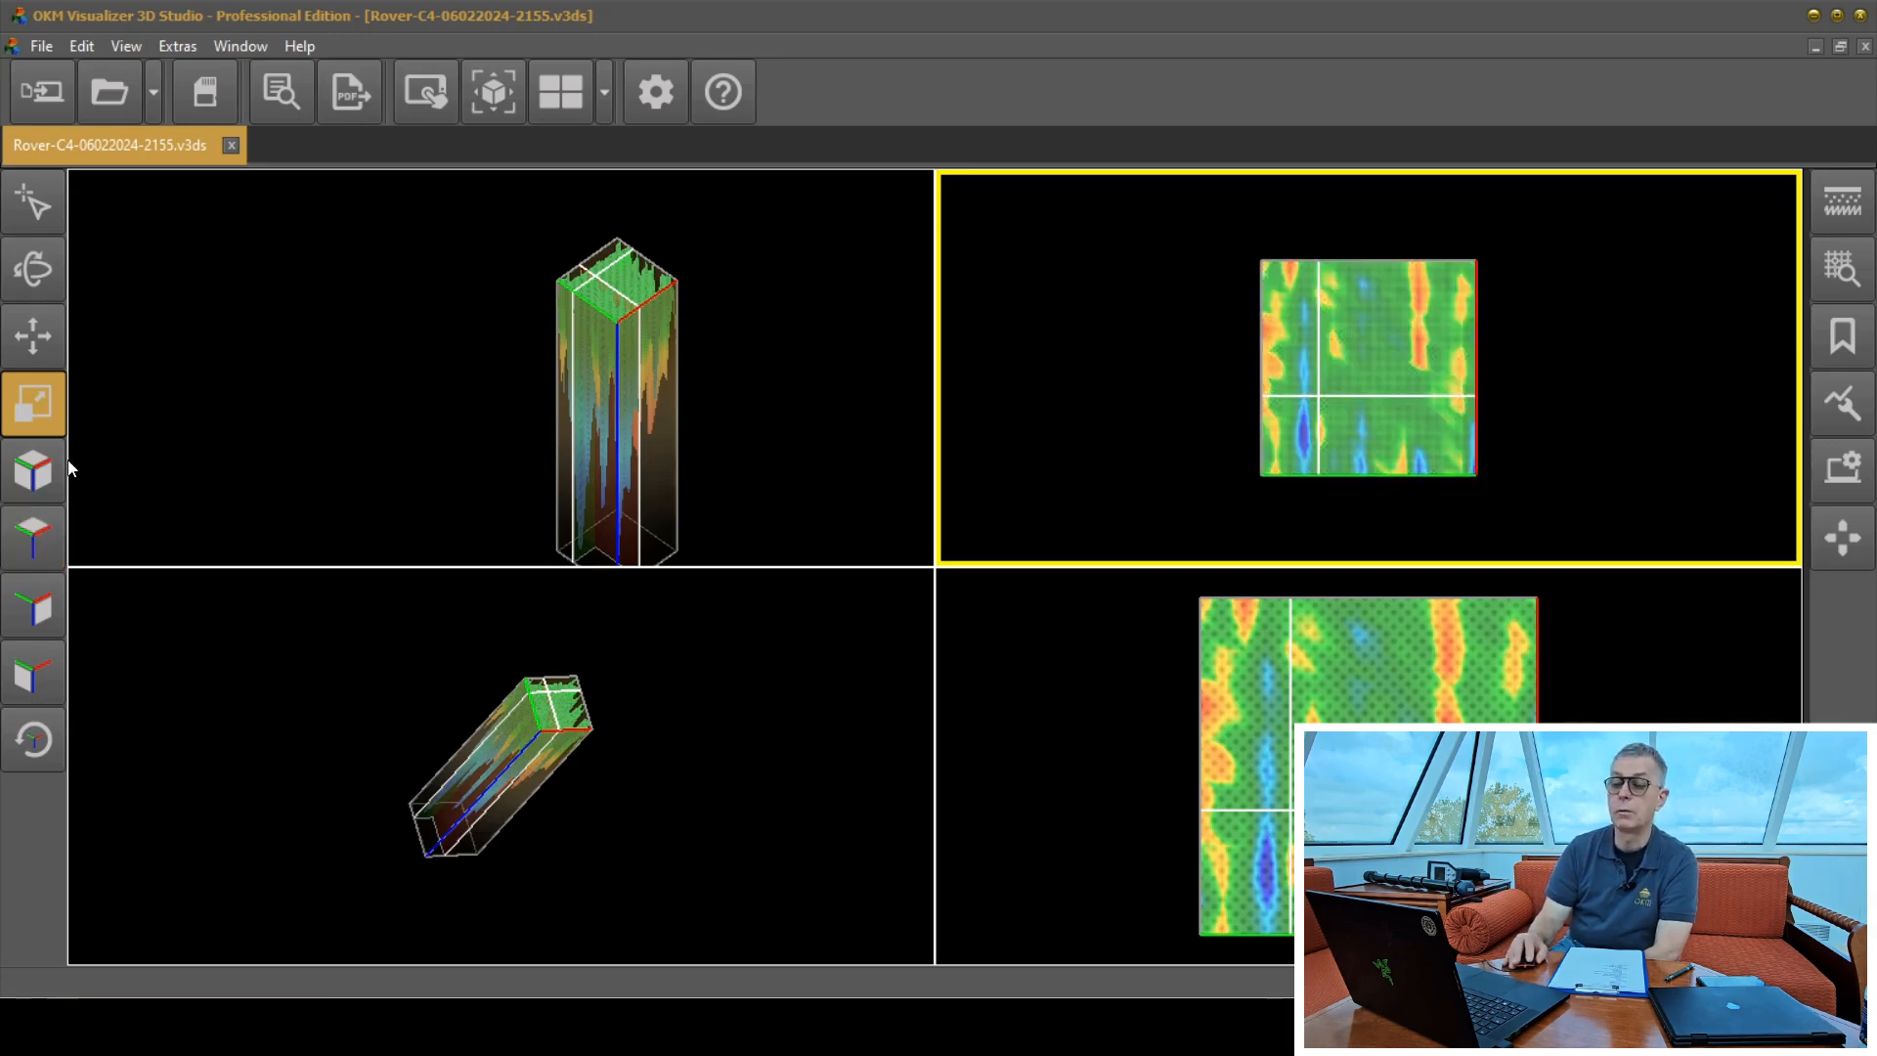
left_click(36, 611)
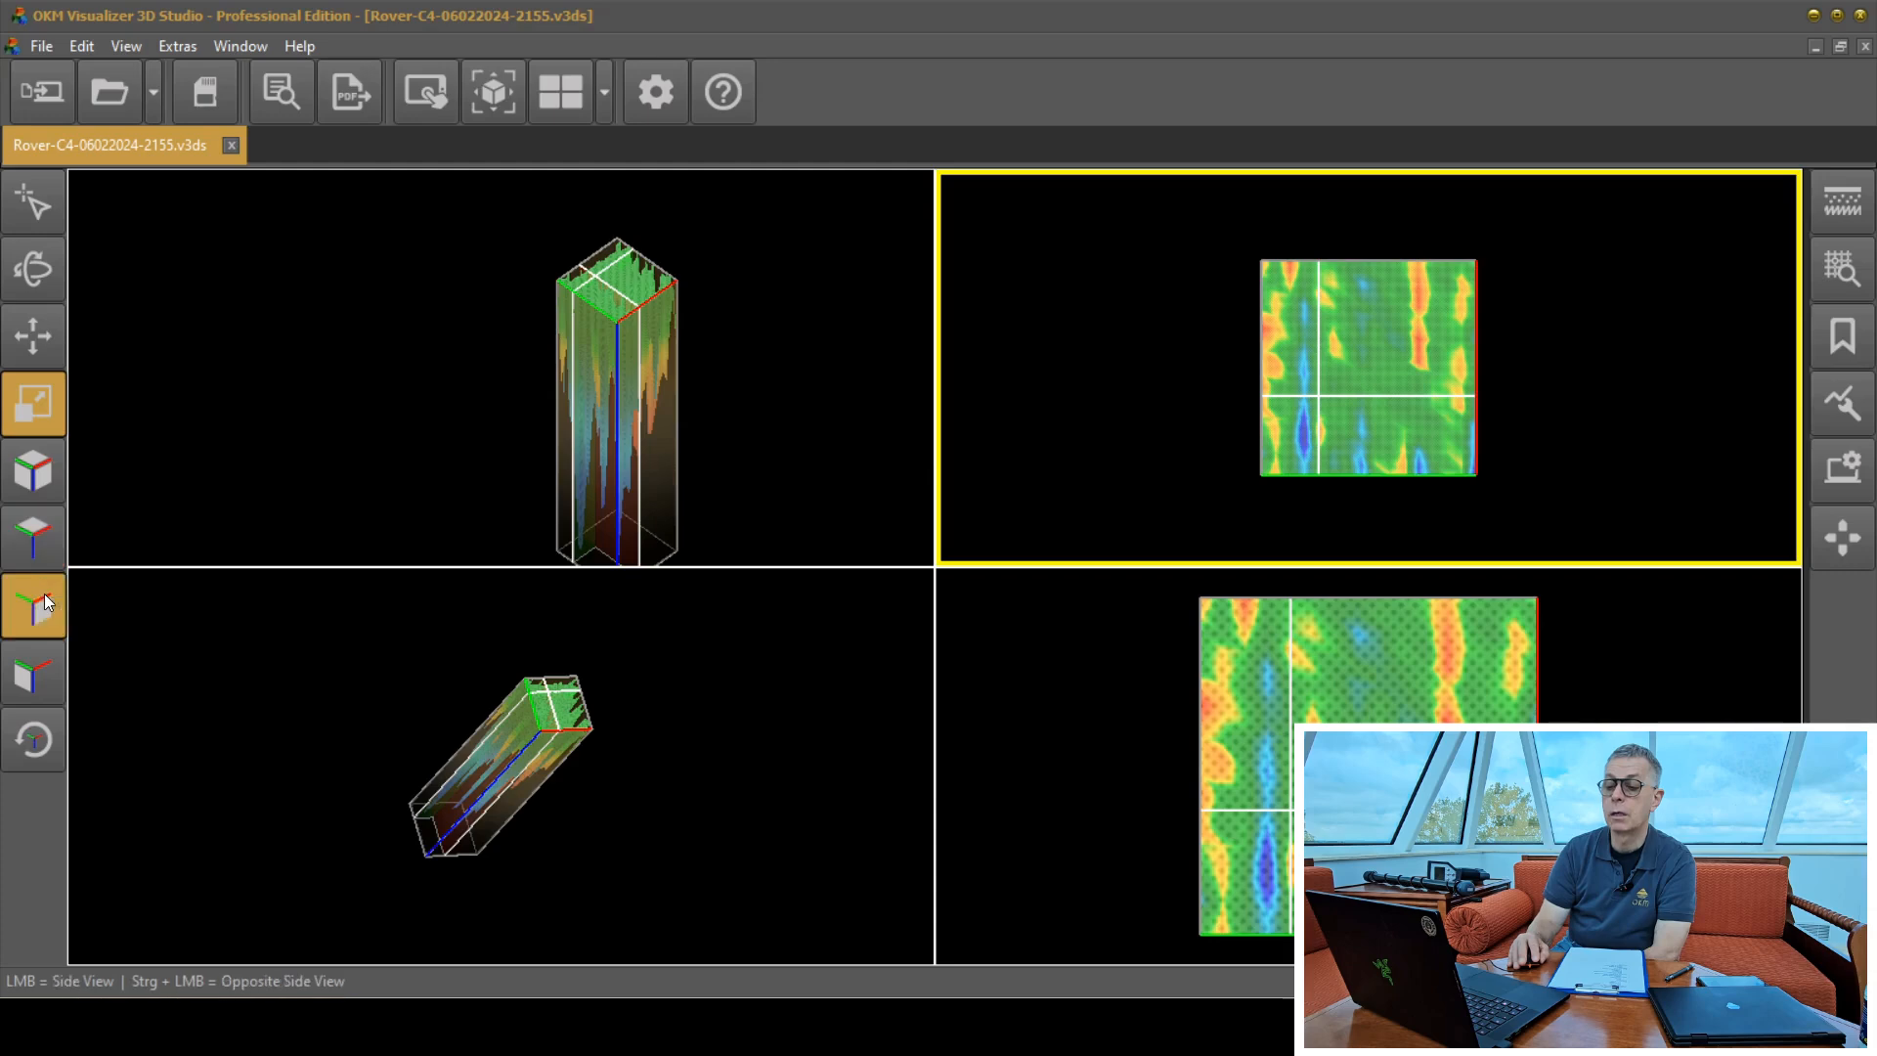
left_click(39, 540)
Show the side and front views in the third viewport with its scaling reset, and make the fourth viewport active.
left_click(226, 648)
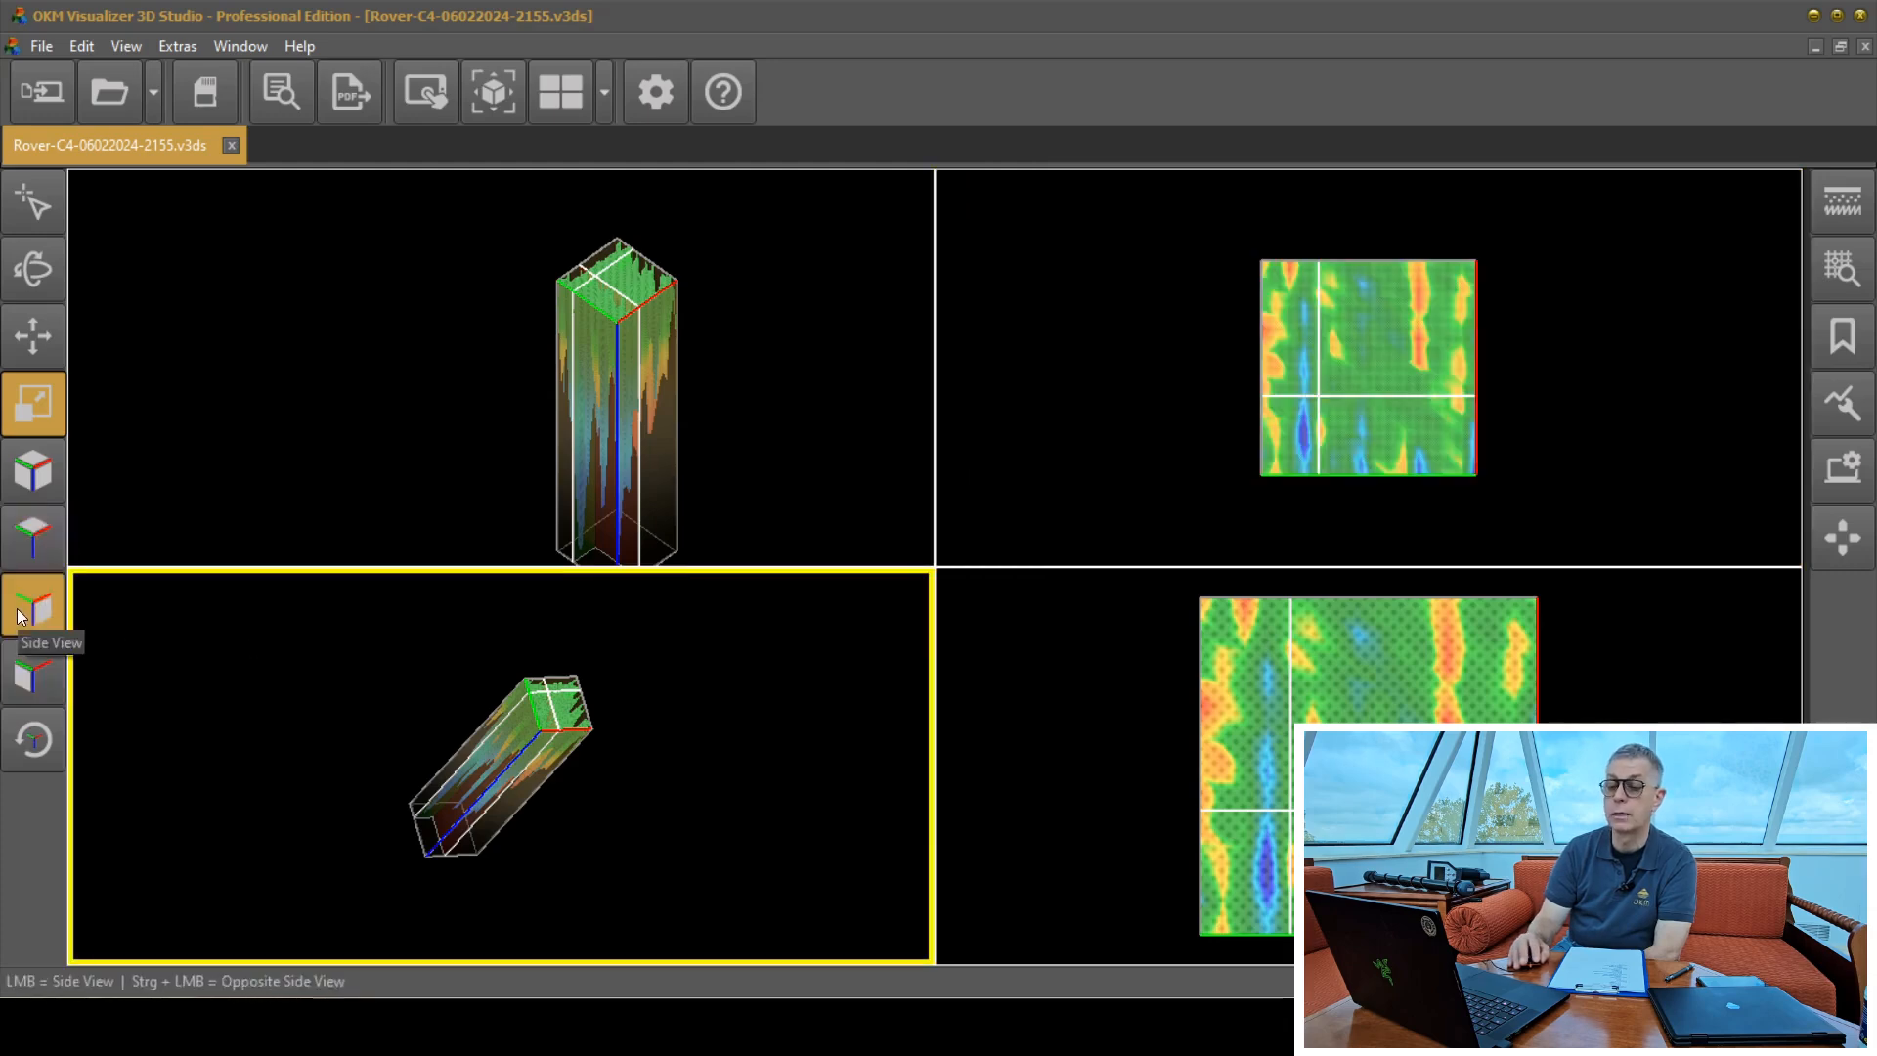
left_click(41, 656)
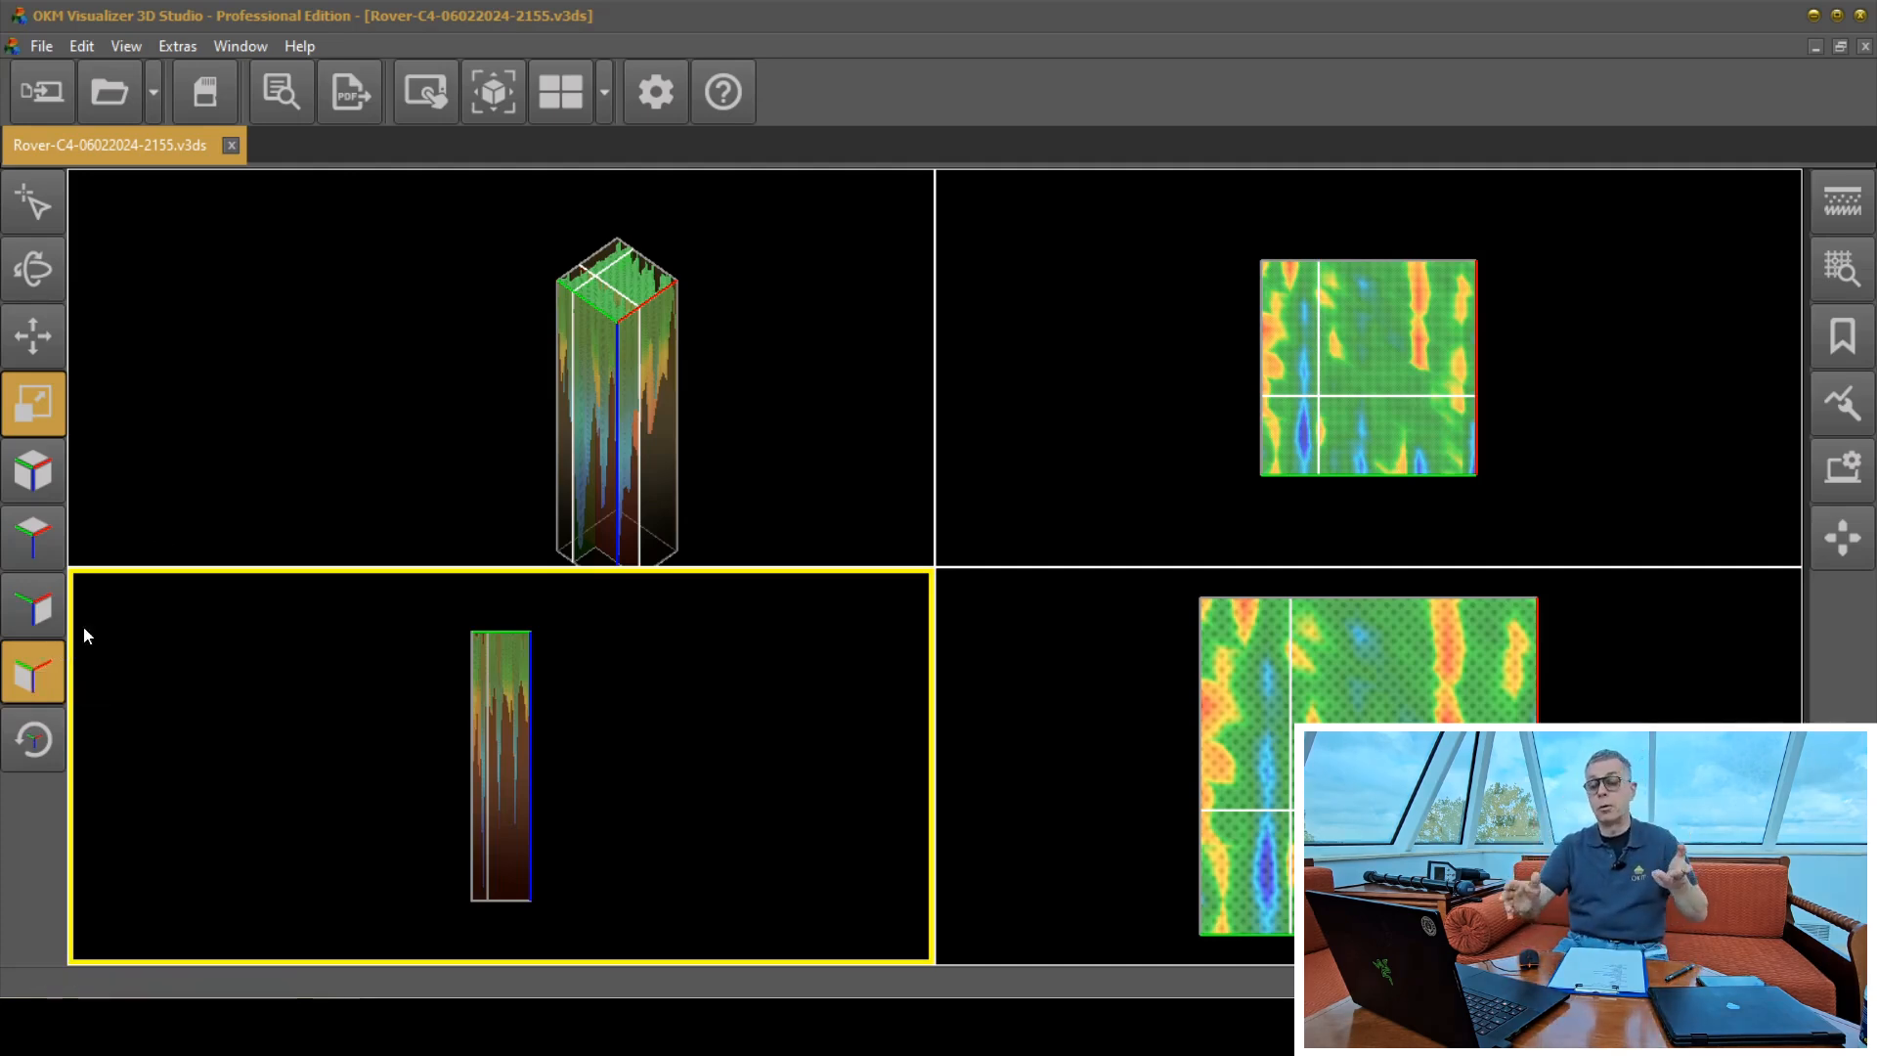
left_click(31, 755)
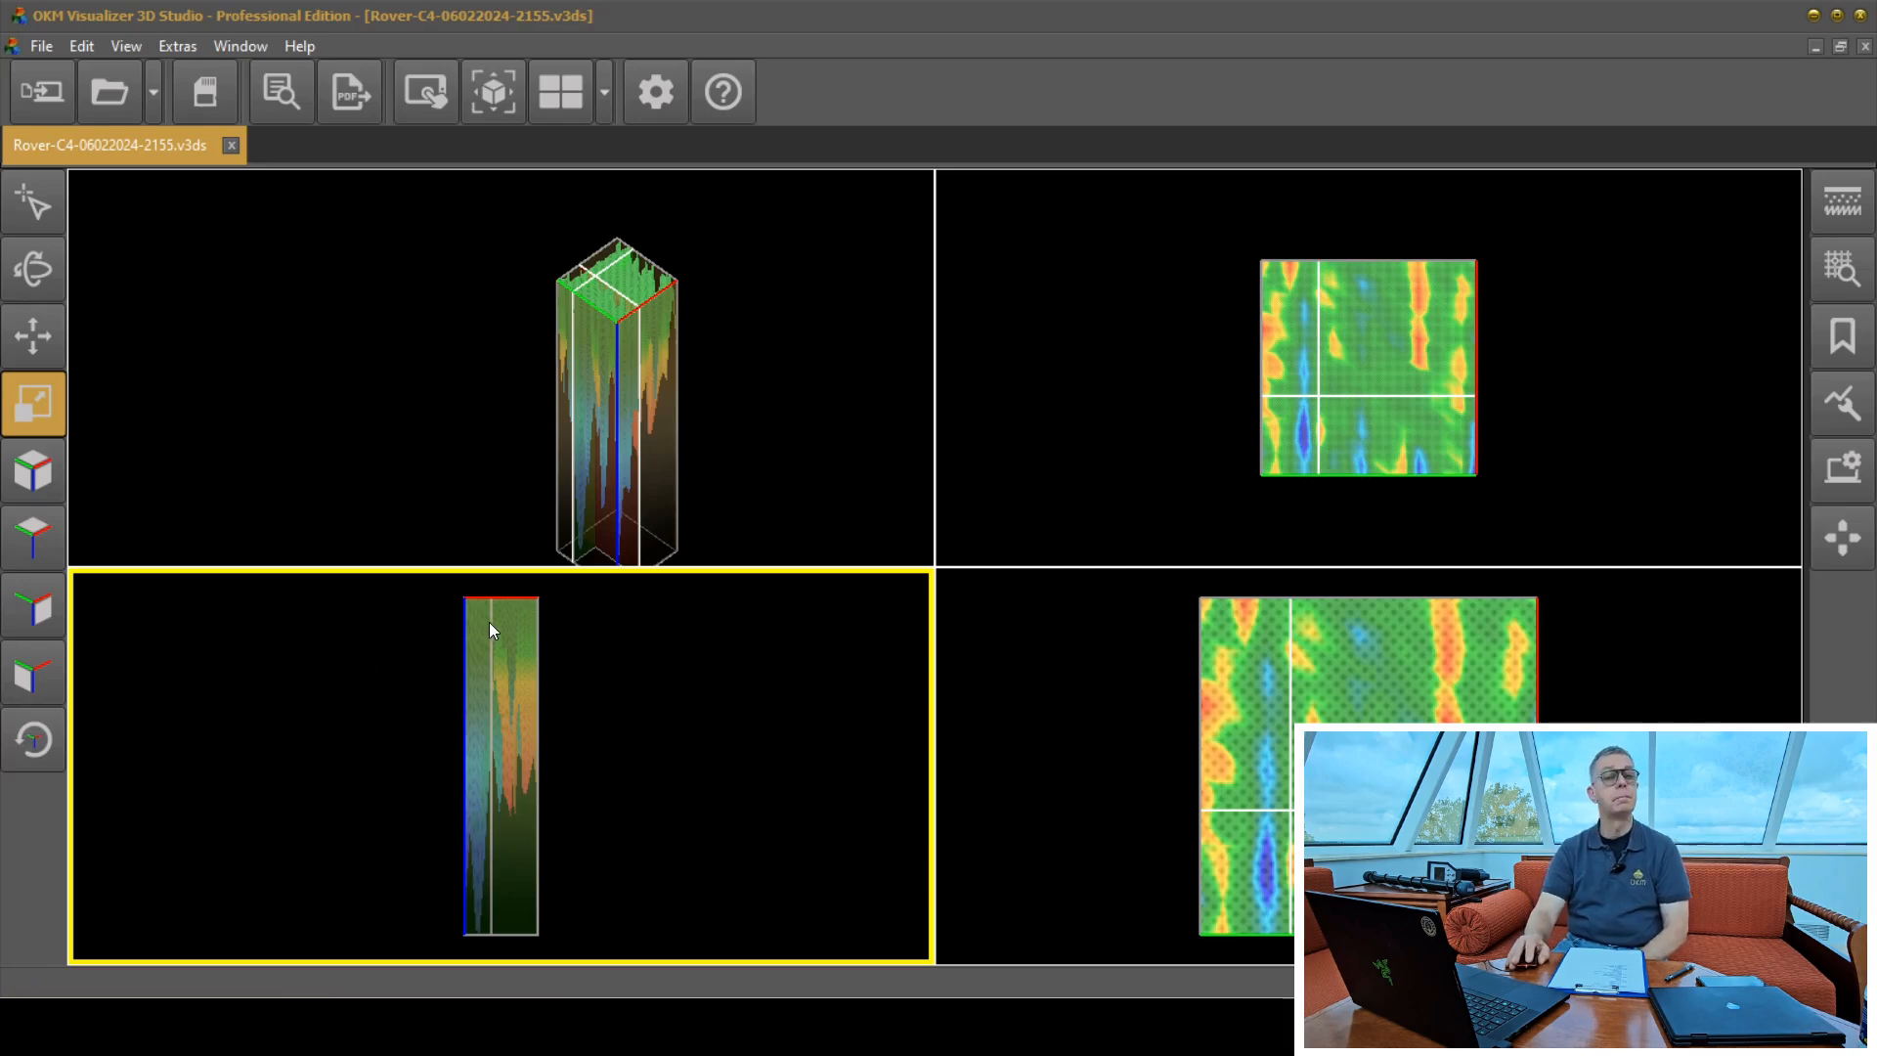
left_click(1179, 698)
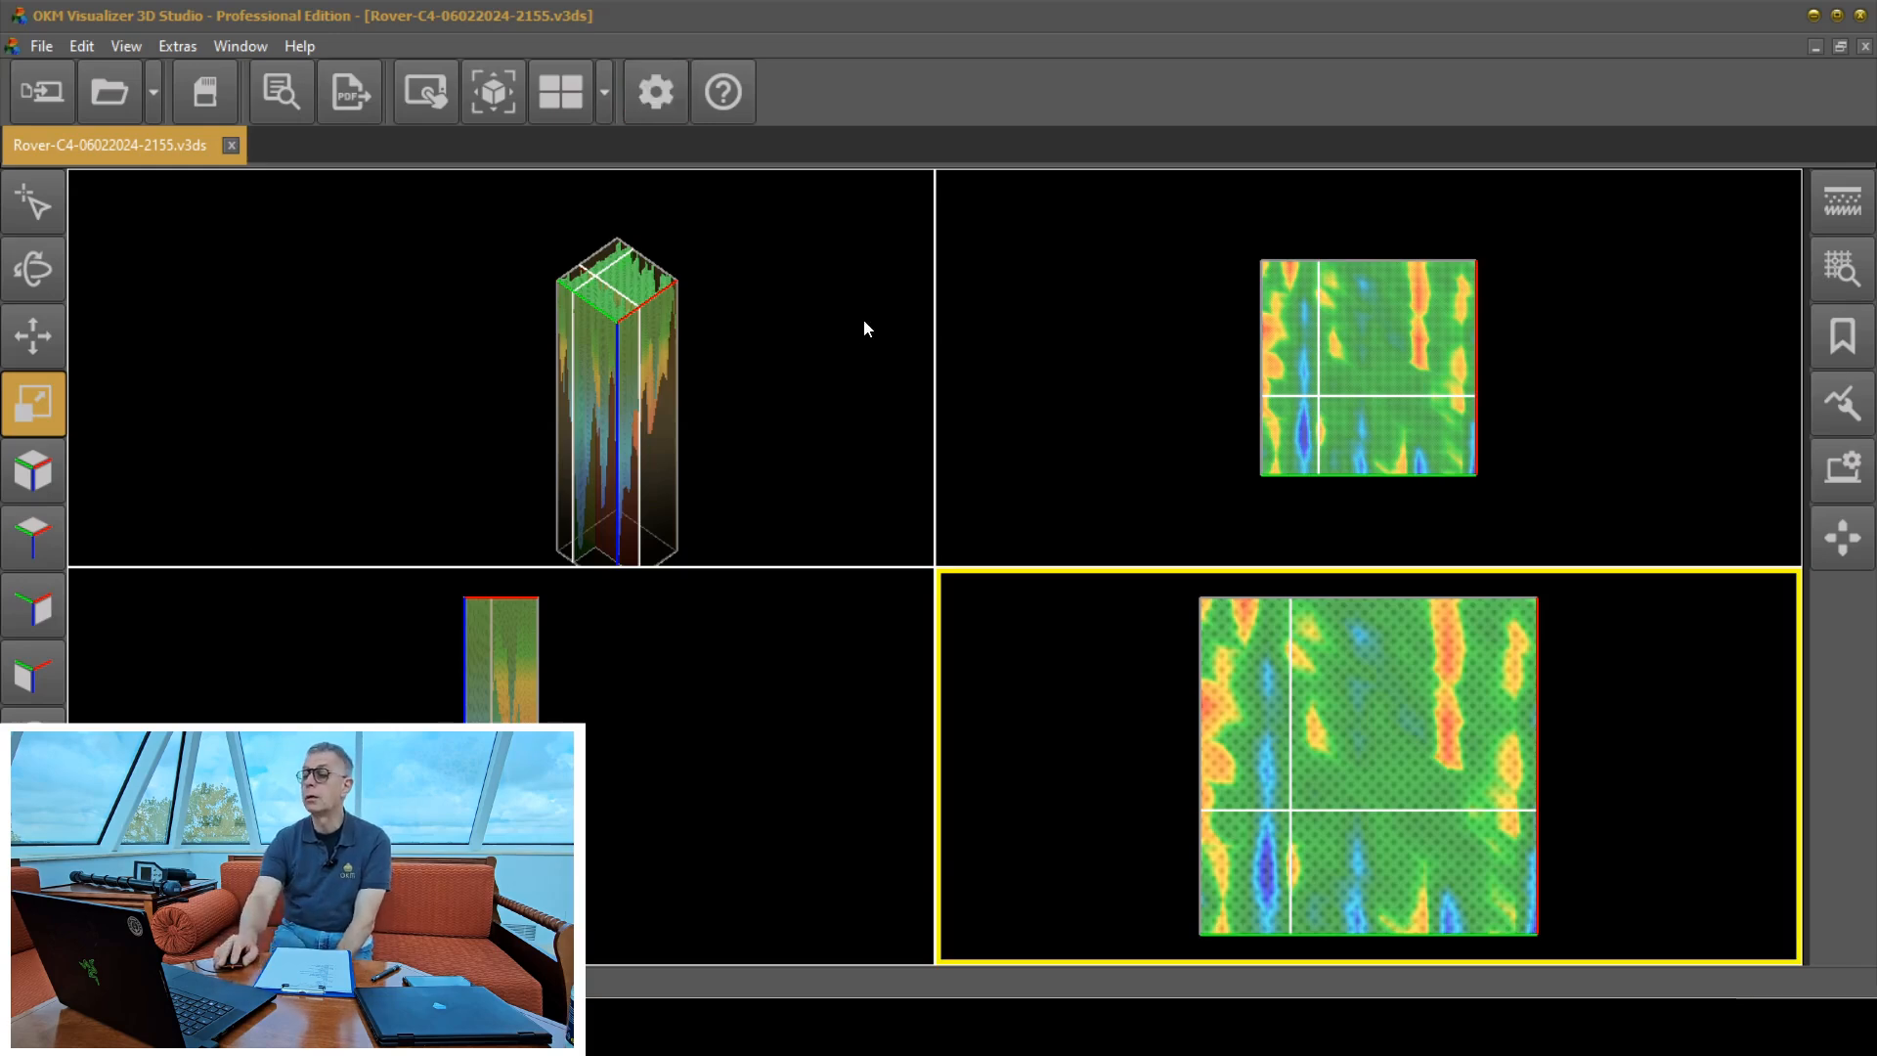
Examine the OKM Standard Soil Types, including the properties of Clay and the selected Neutral type.
left_click(1842, 201)
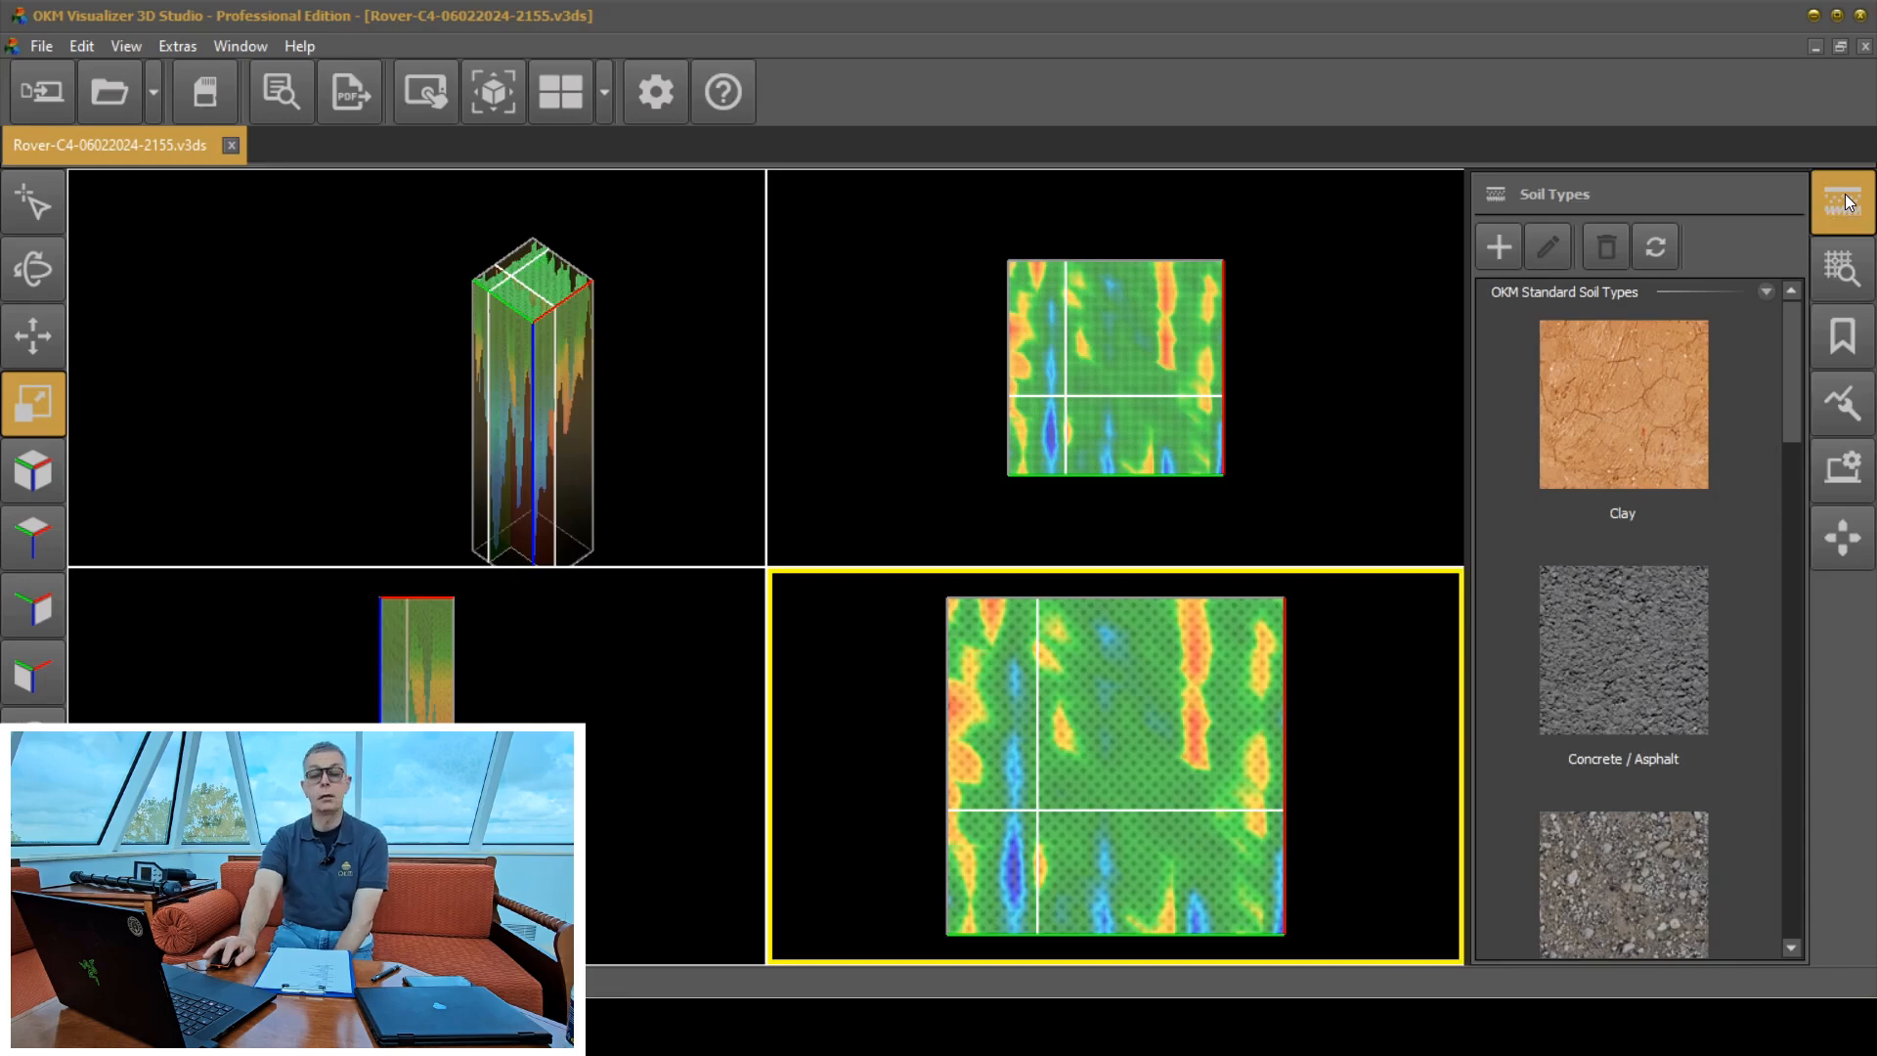
left_click(1843, 201)
left_click(1843, 202)
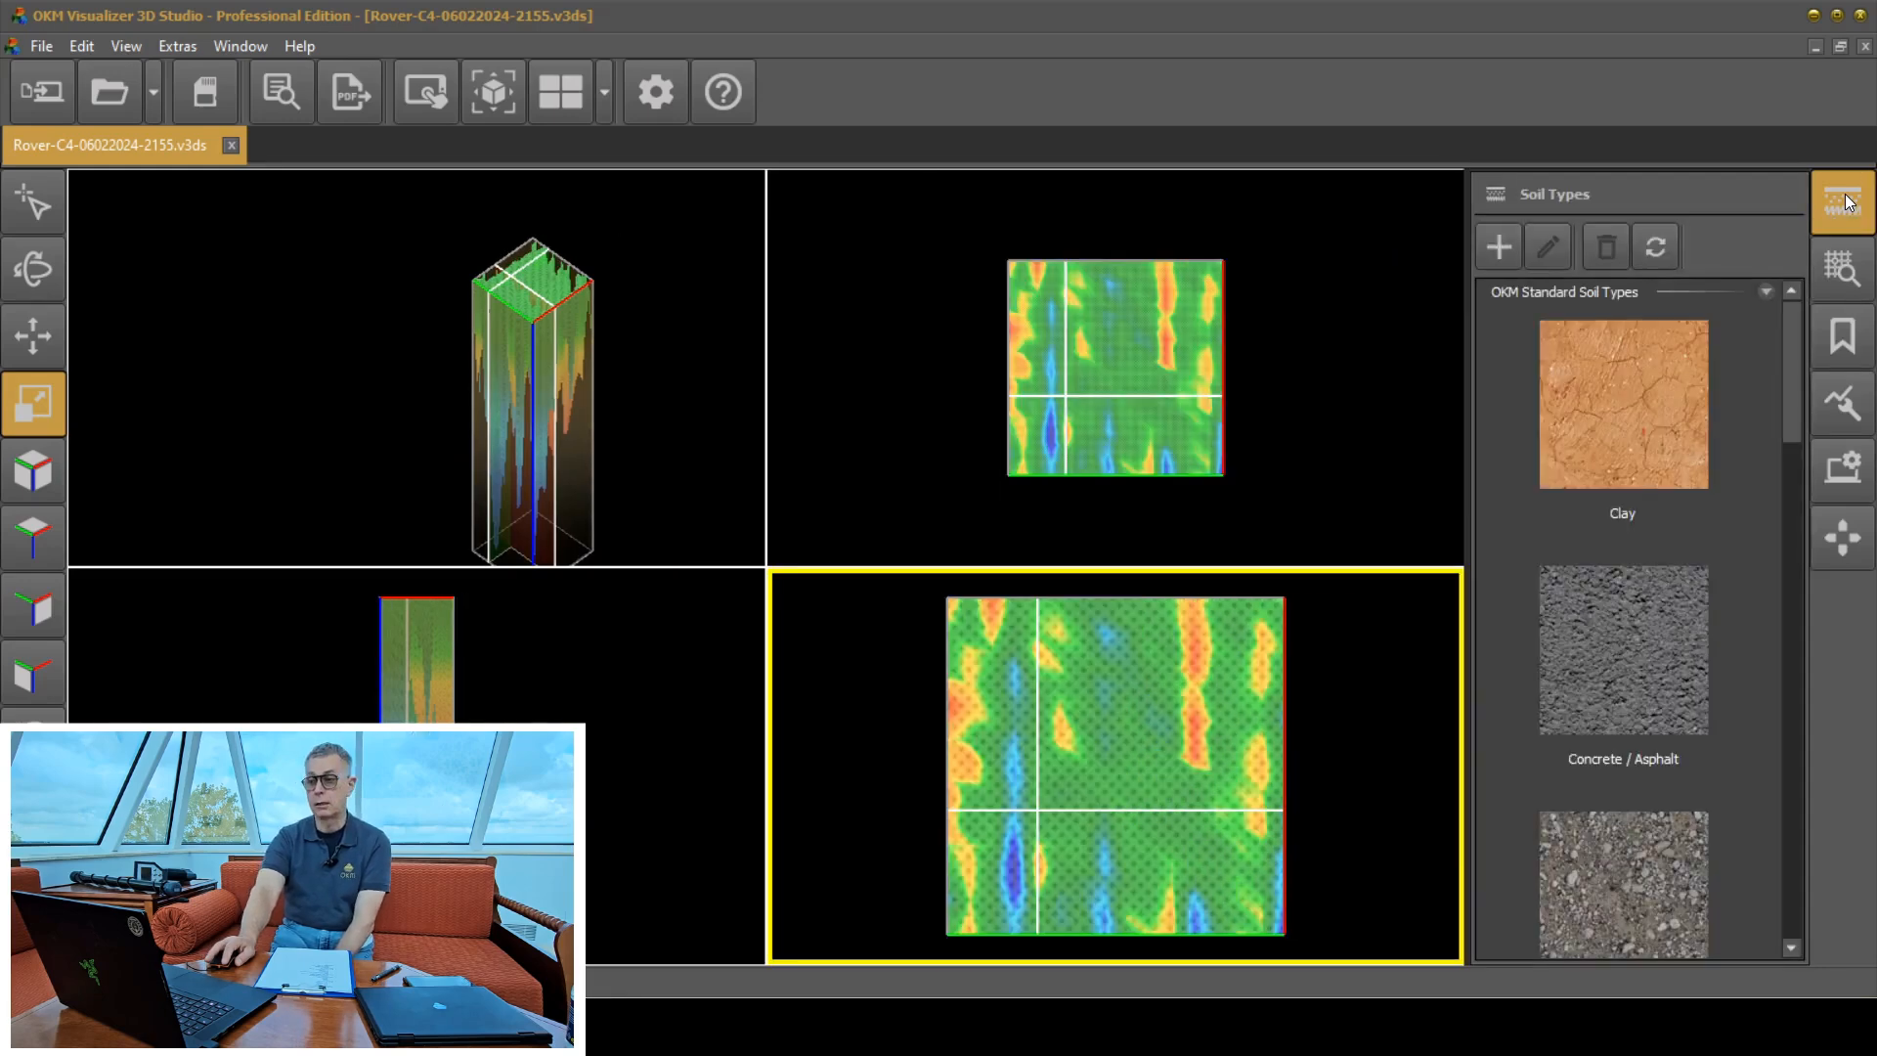
left_click(1843, 201)
left_click(1843, 202)
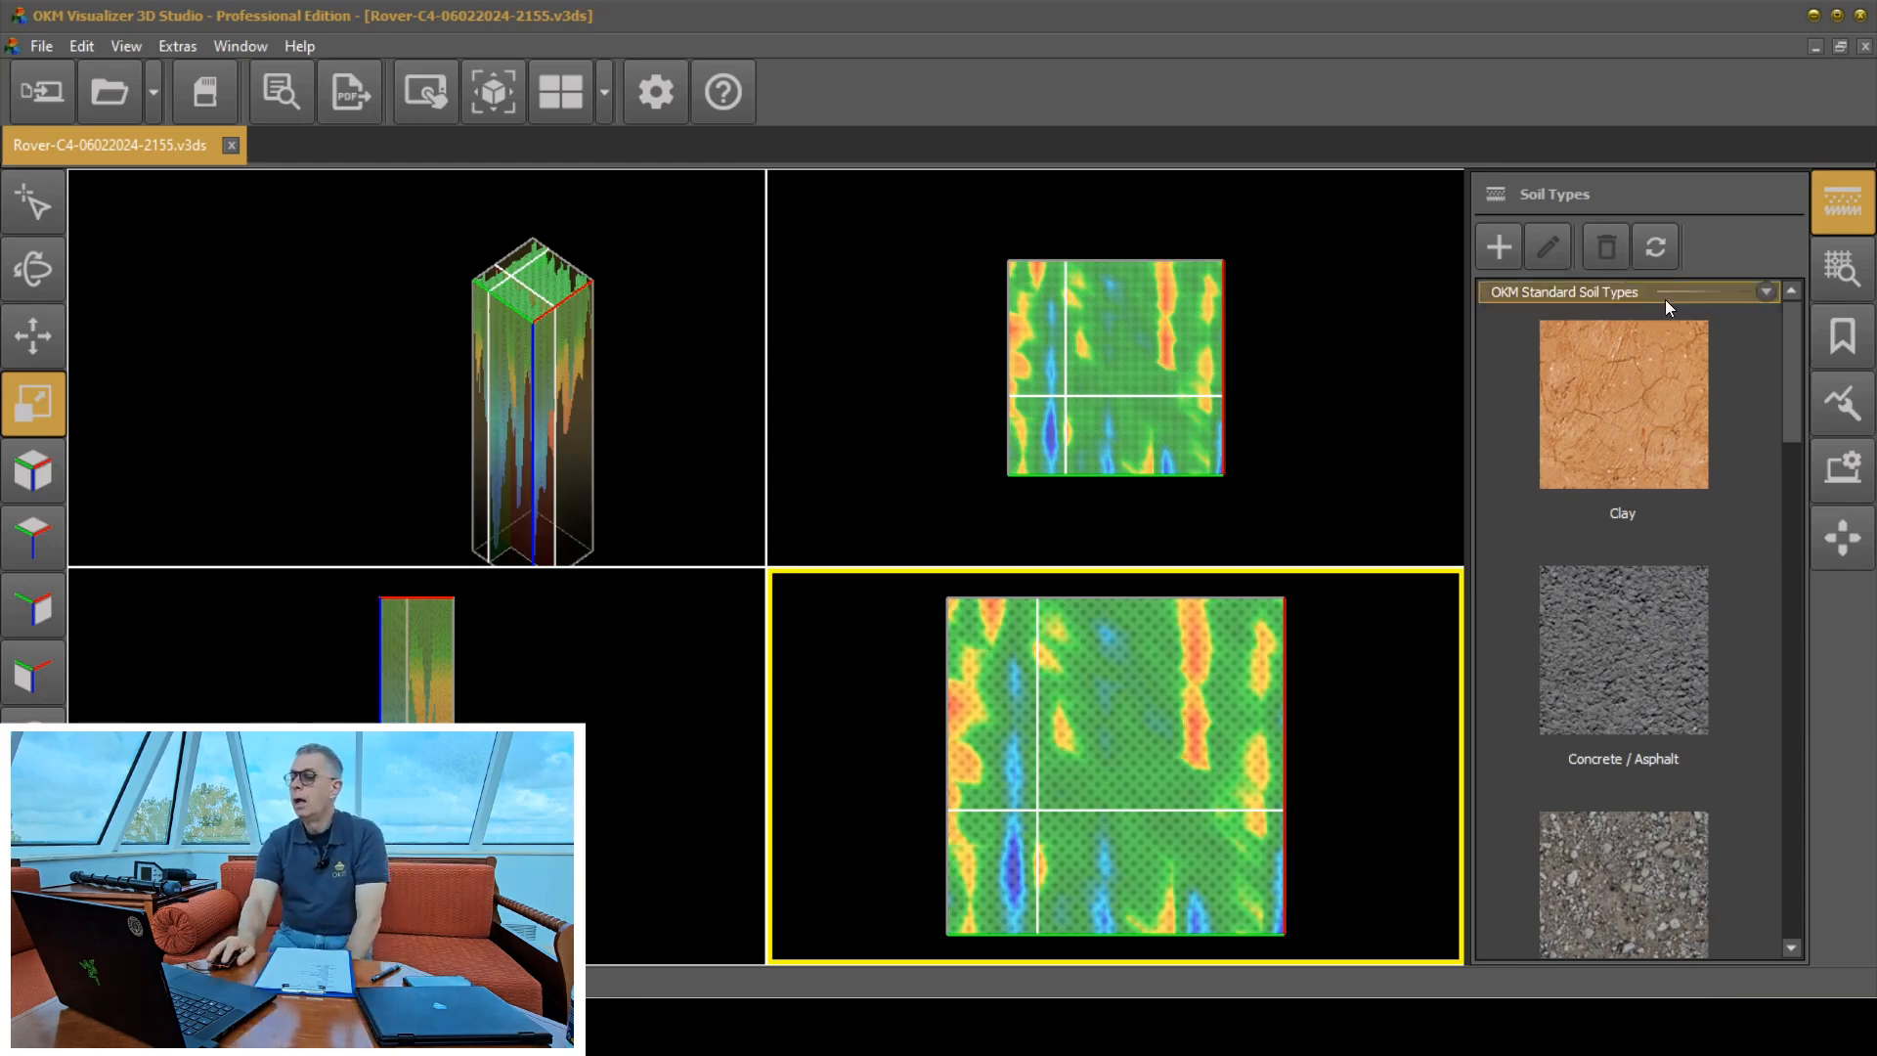
mouse_move(1712, 382)
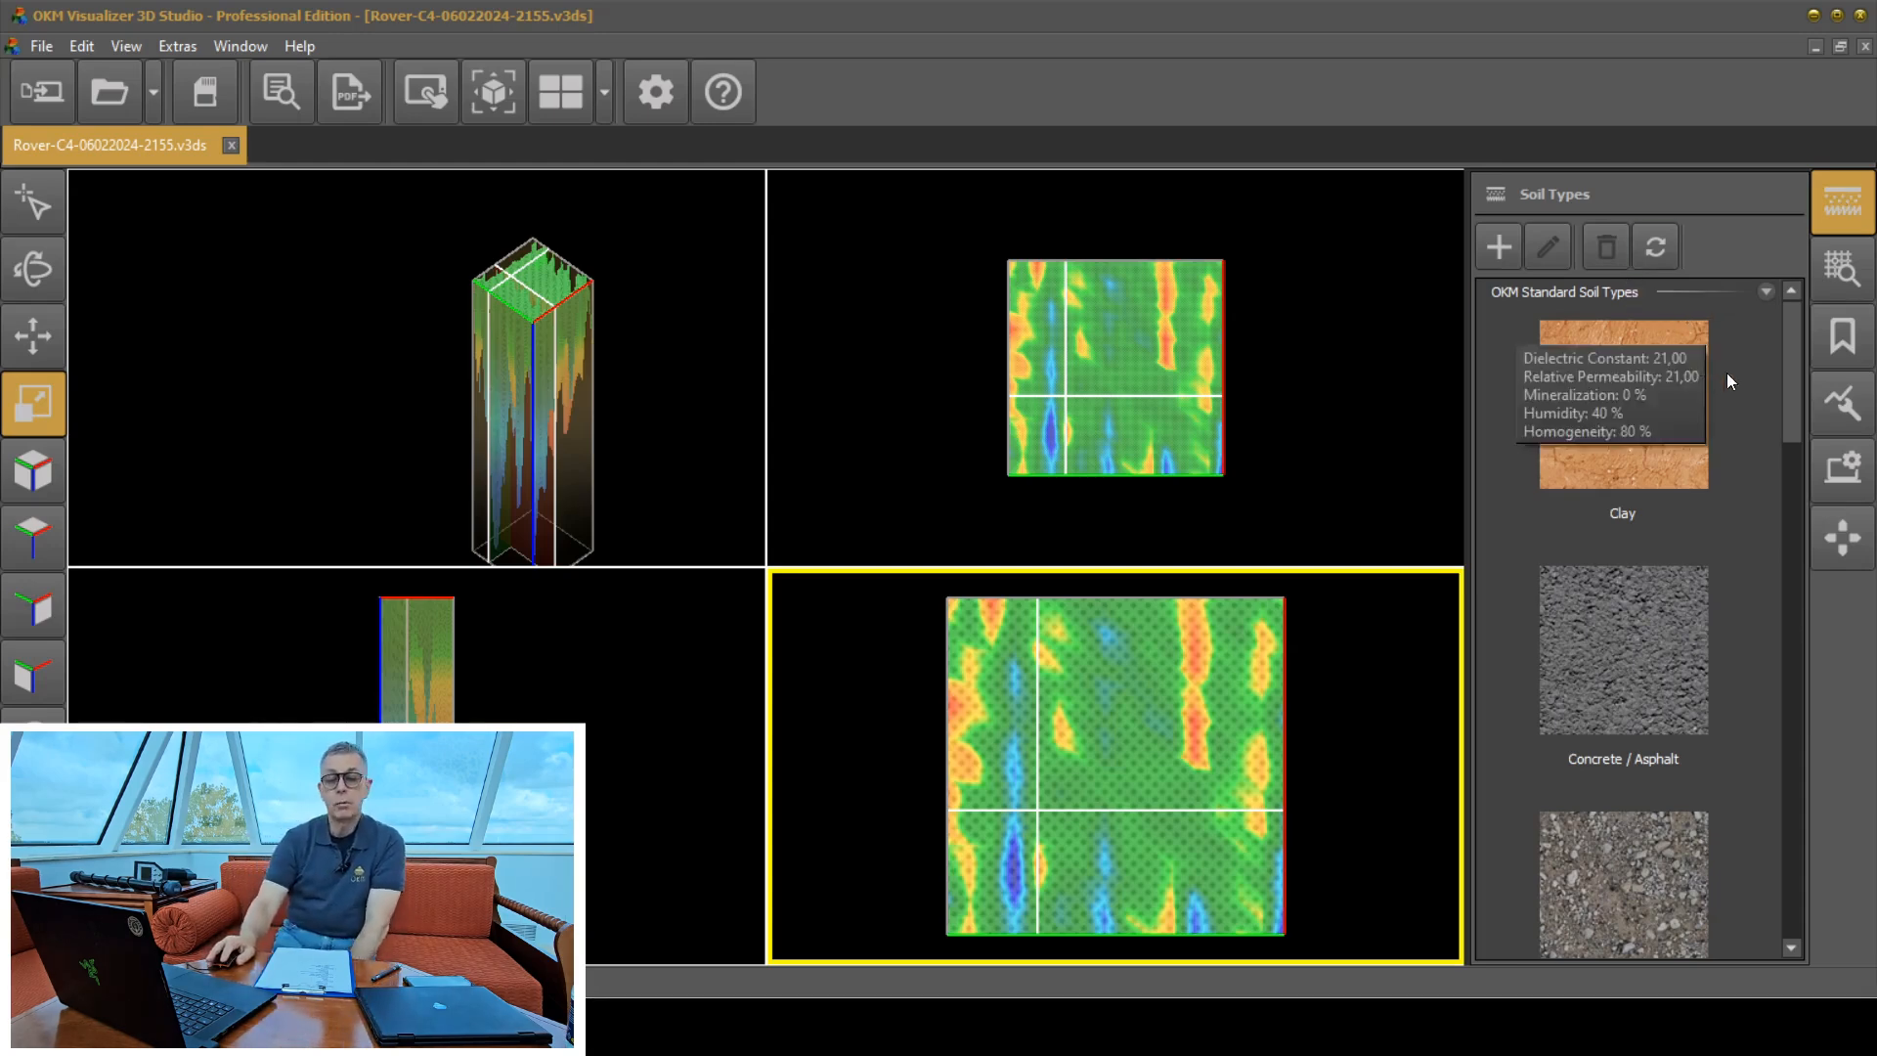
left_click_drag(1797, 400, 1826, 712)
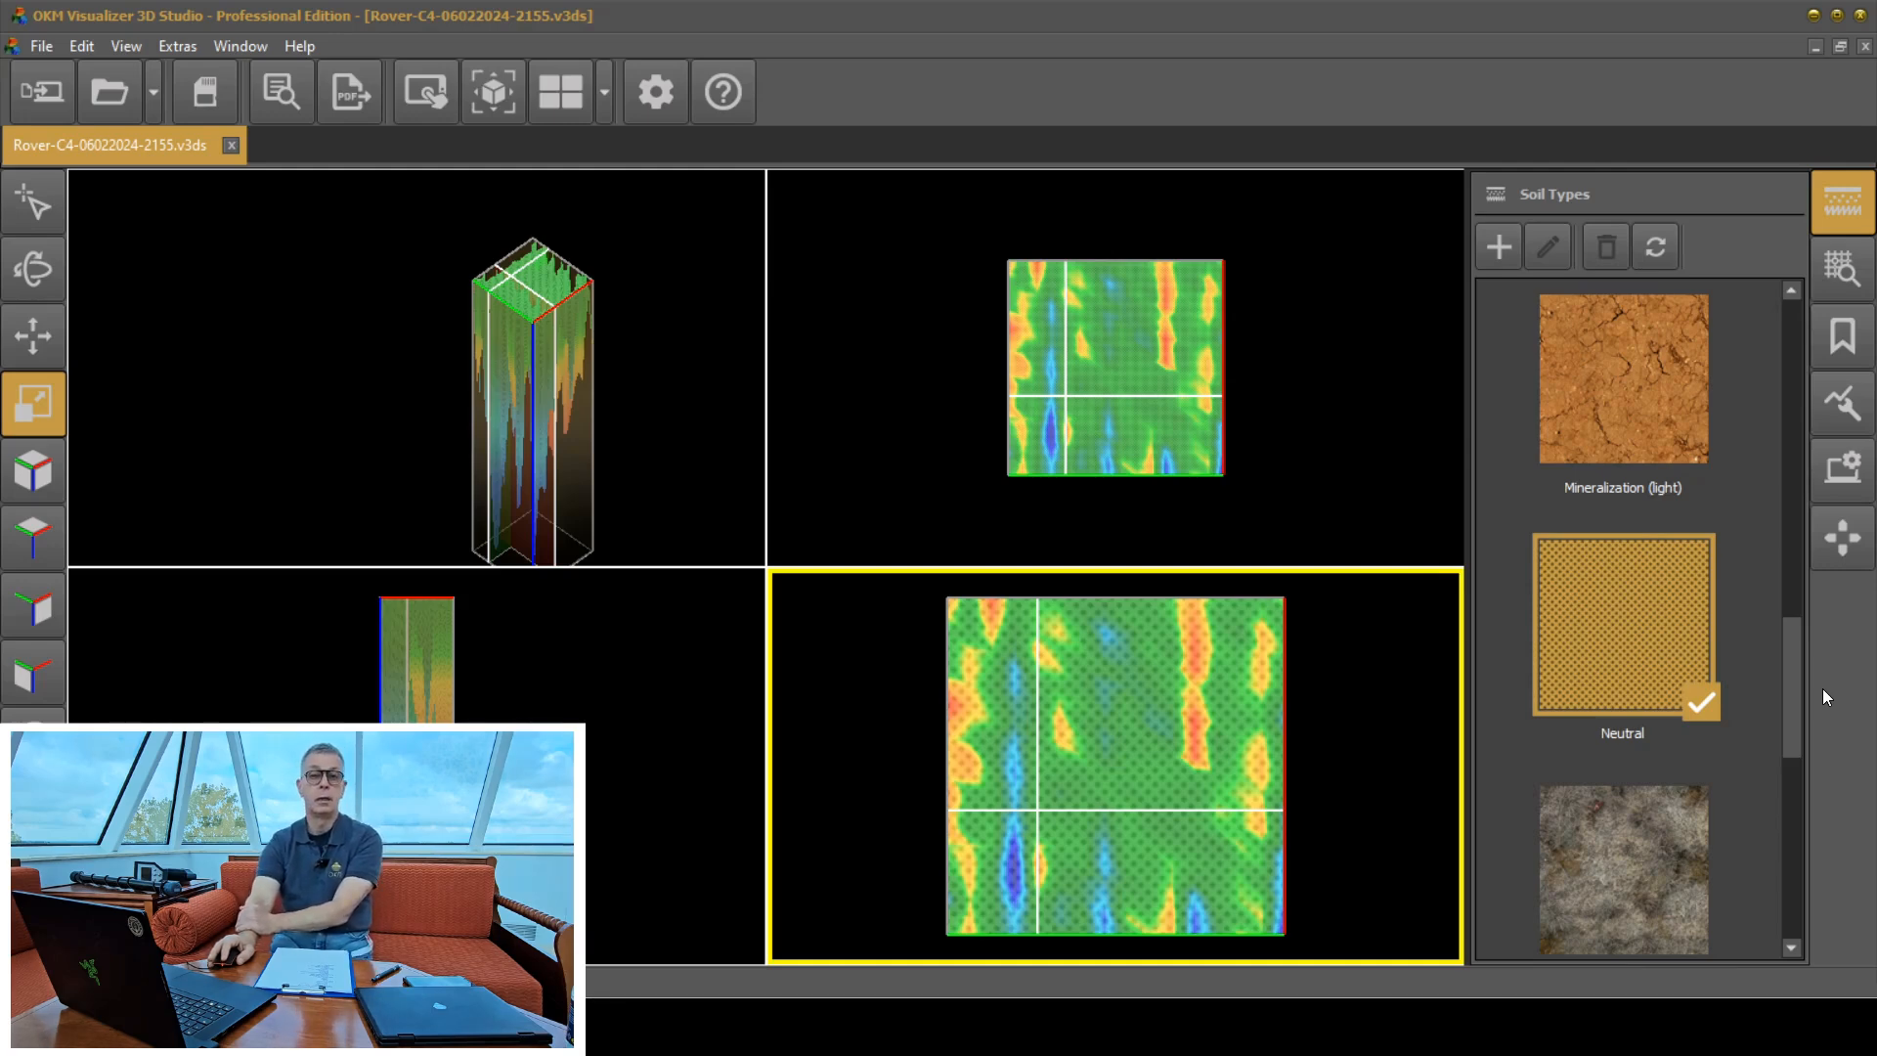
mouse_move(1644, 679)
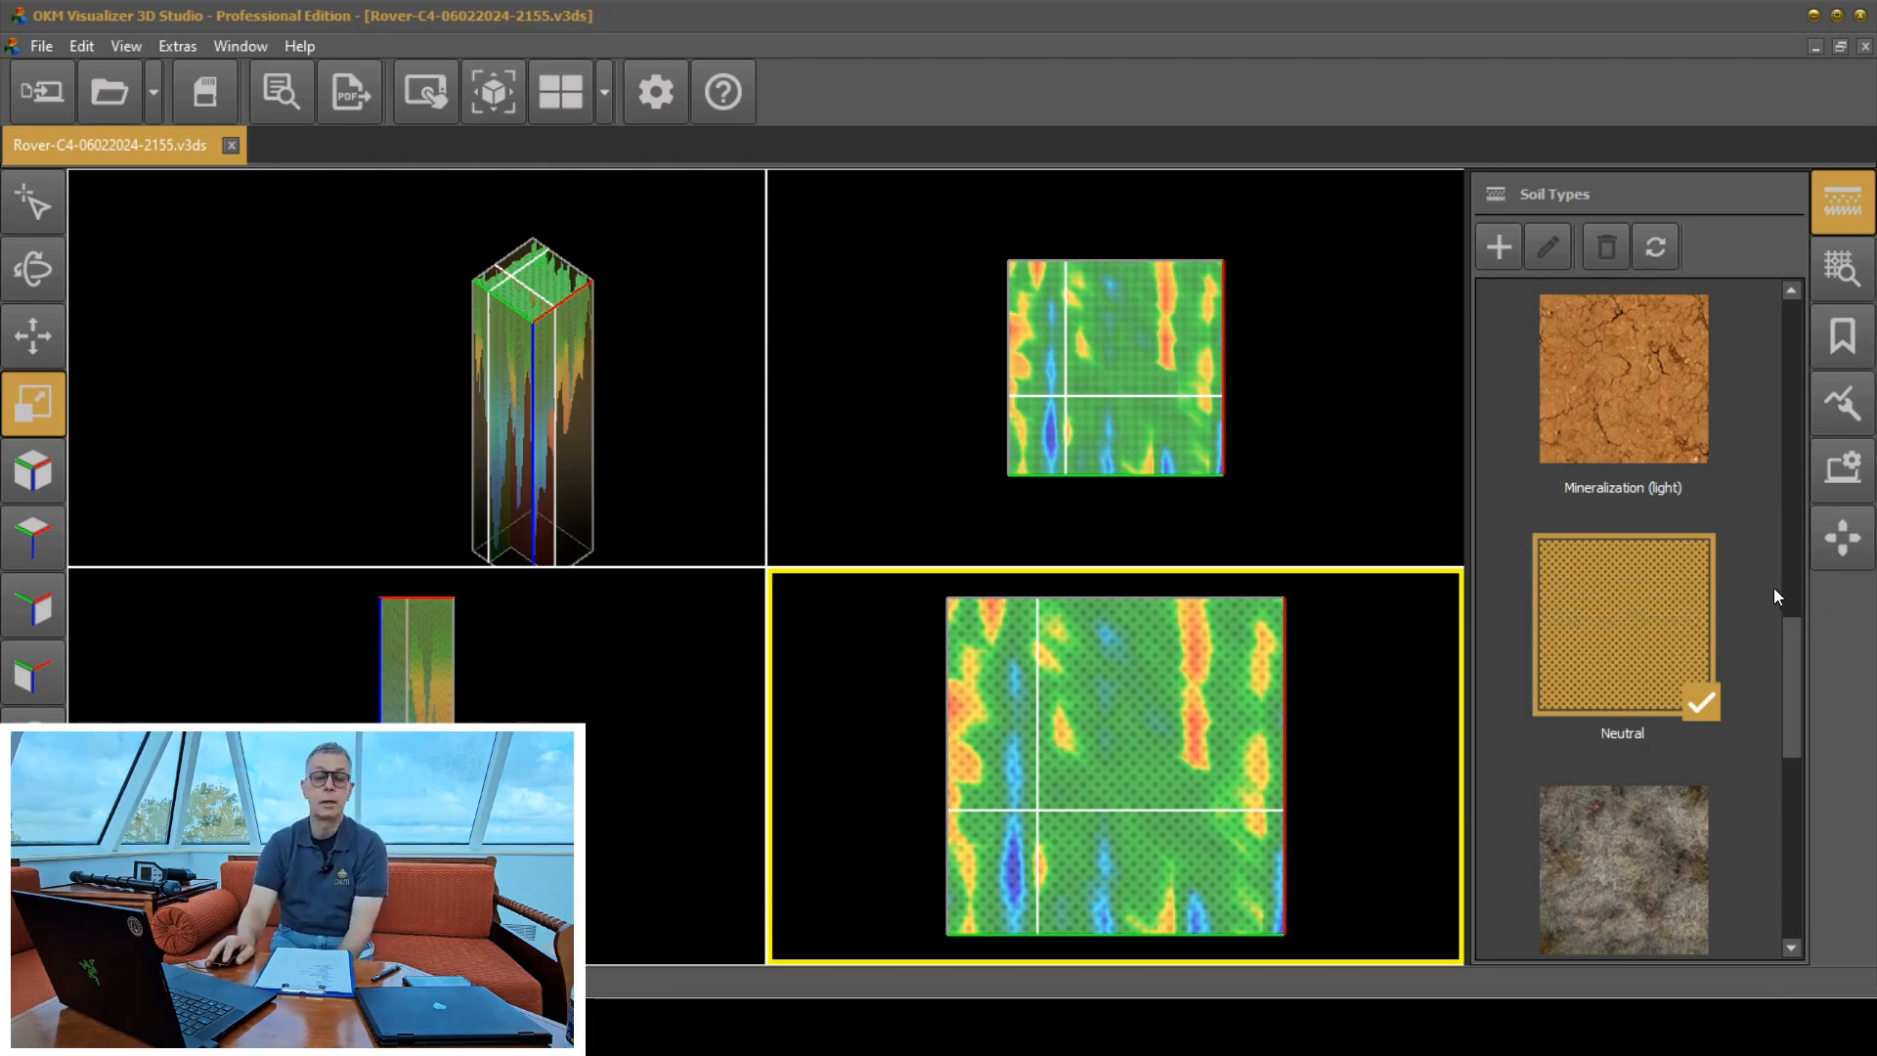
Display the scan information and pick crosshair positions in the fourth viewport, ending on the blue anomaly at impulse 5, scan line 13.
left_click(1844, 271)
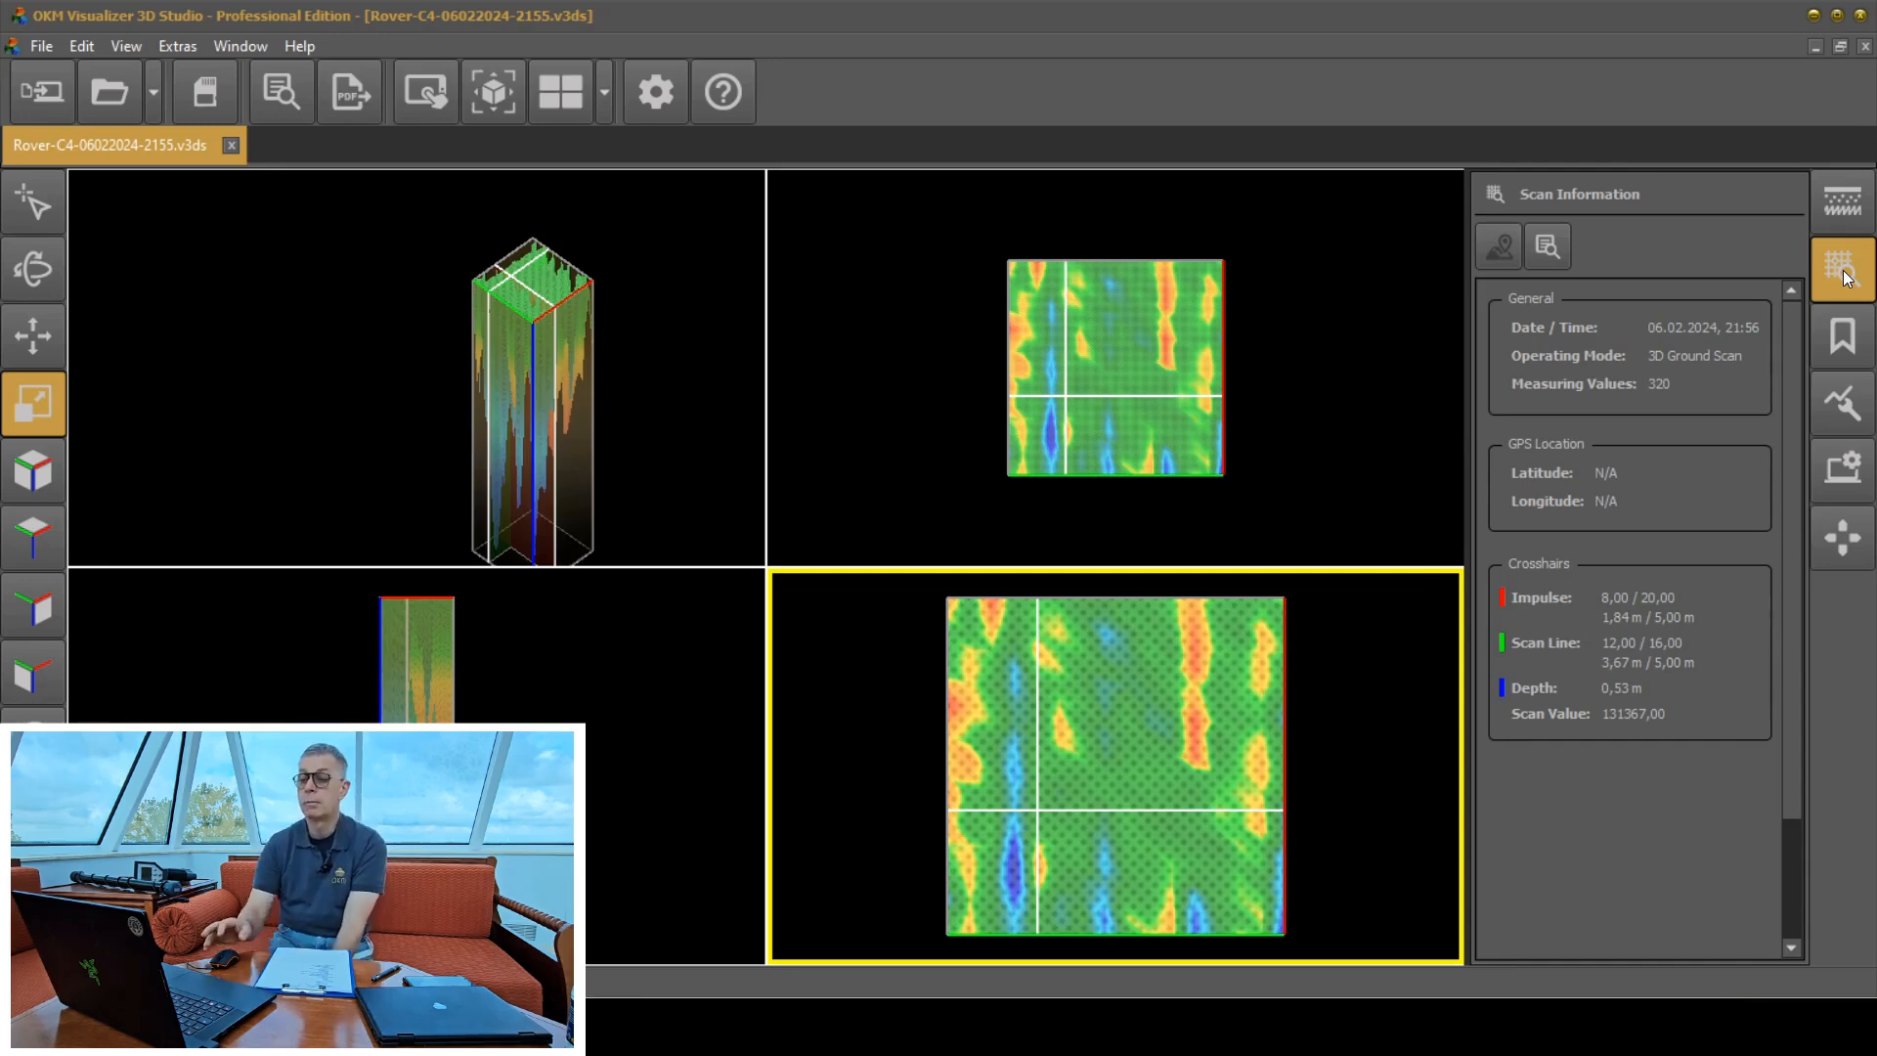
left_click(24, 197)
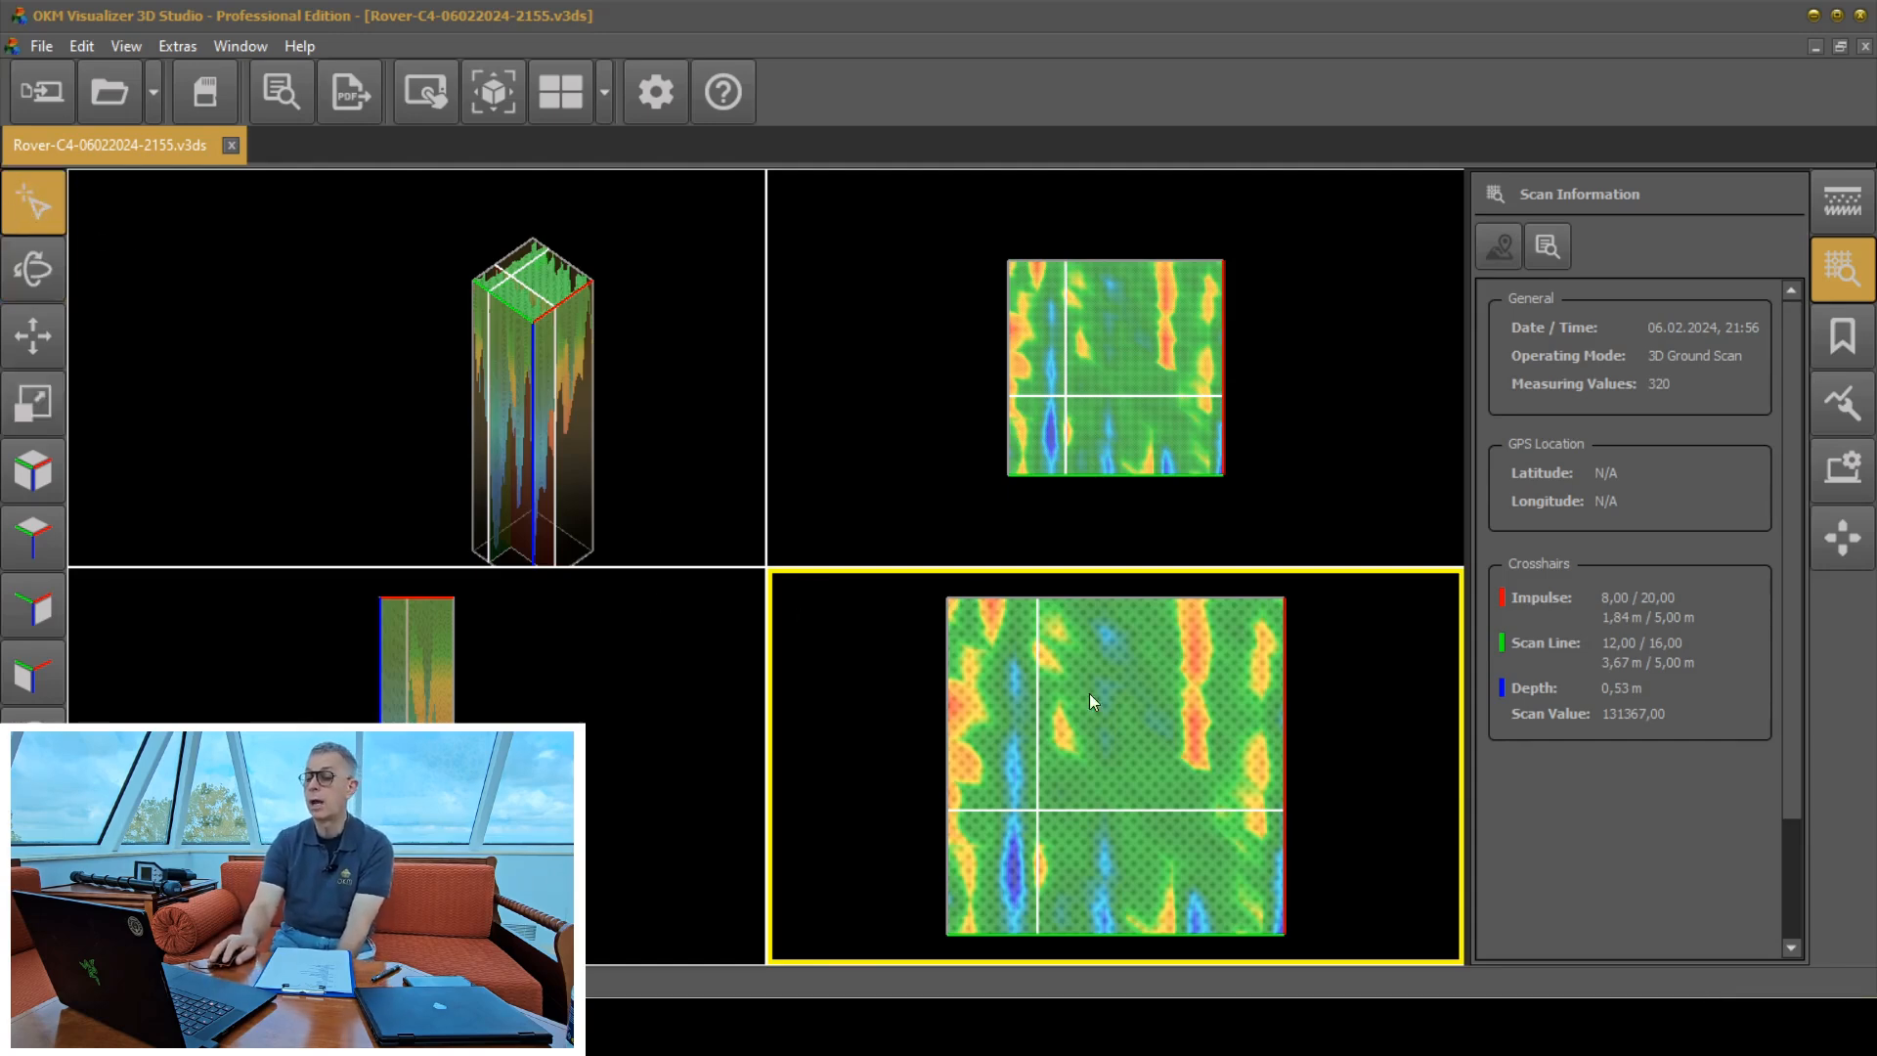
left_click(1151, 703)
left_click(1240, 778)
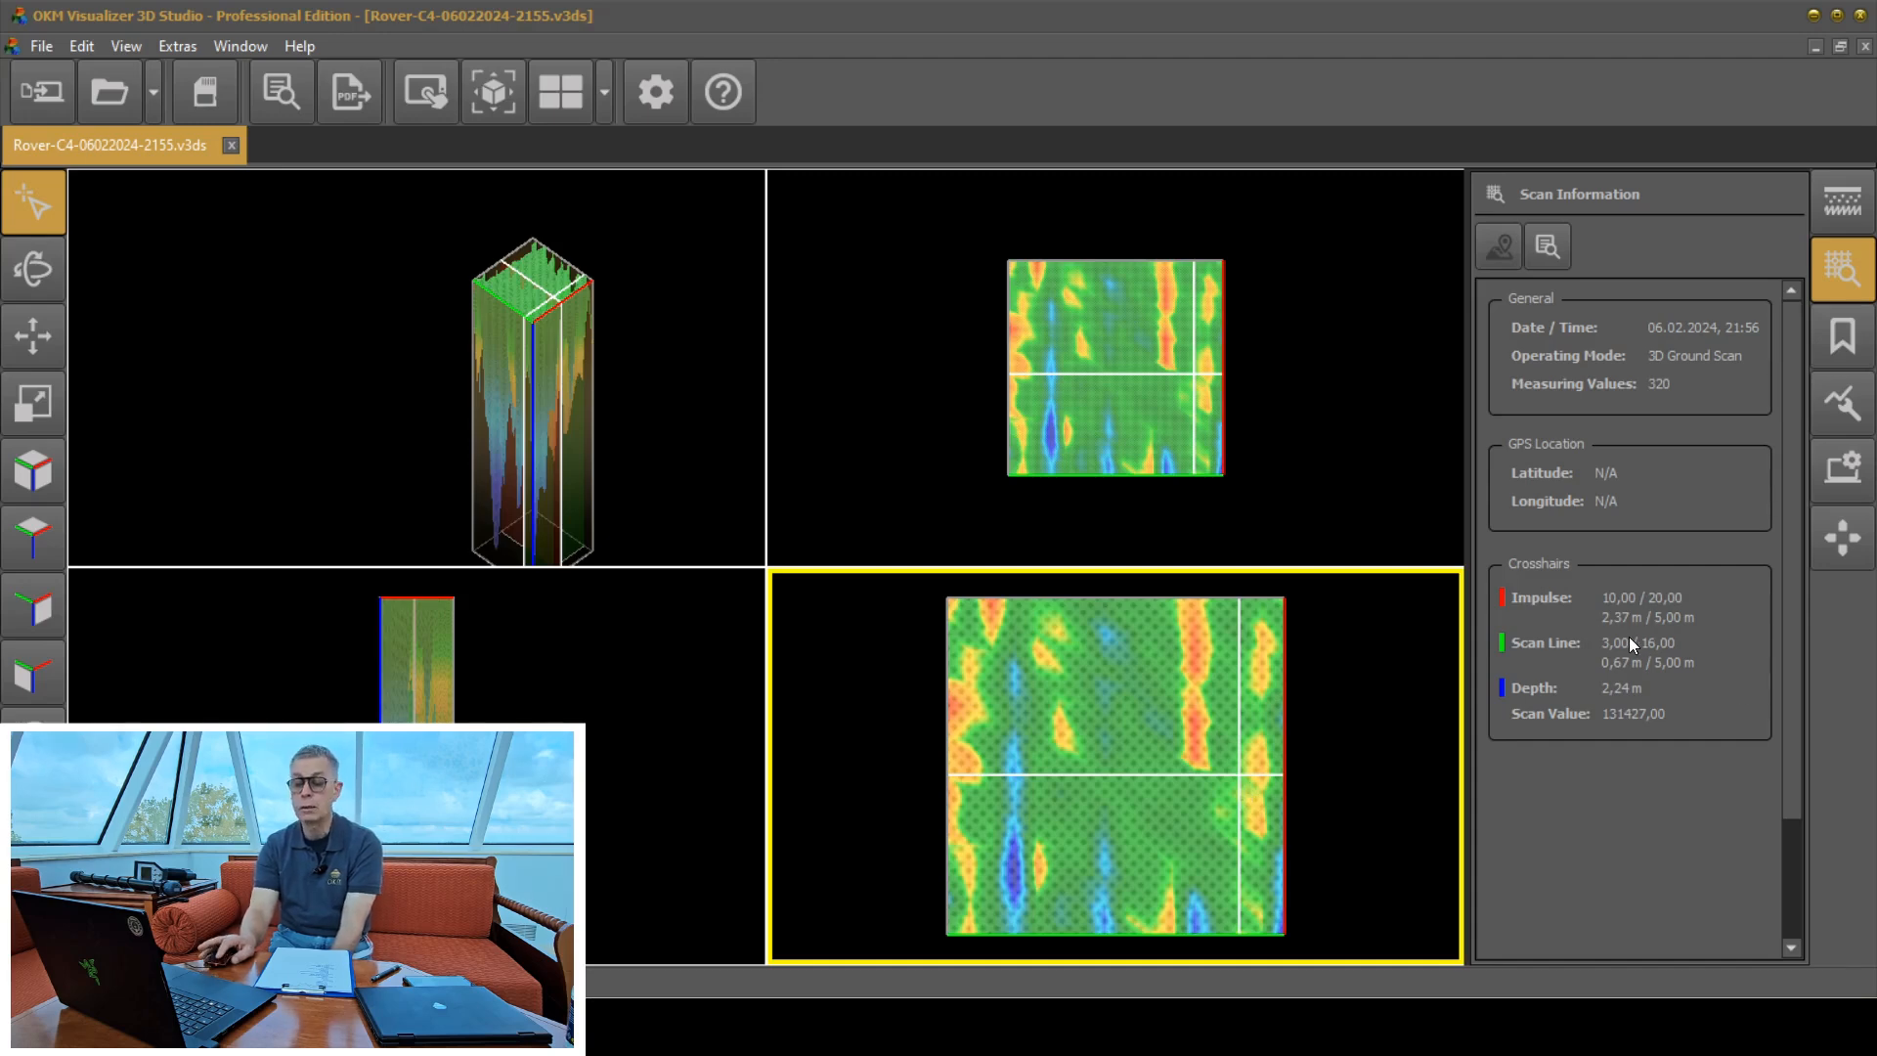
left_click(1011, 867)
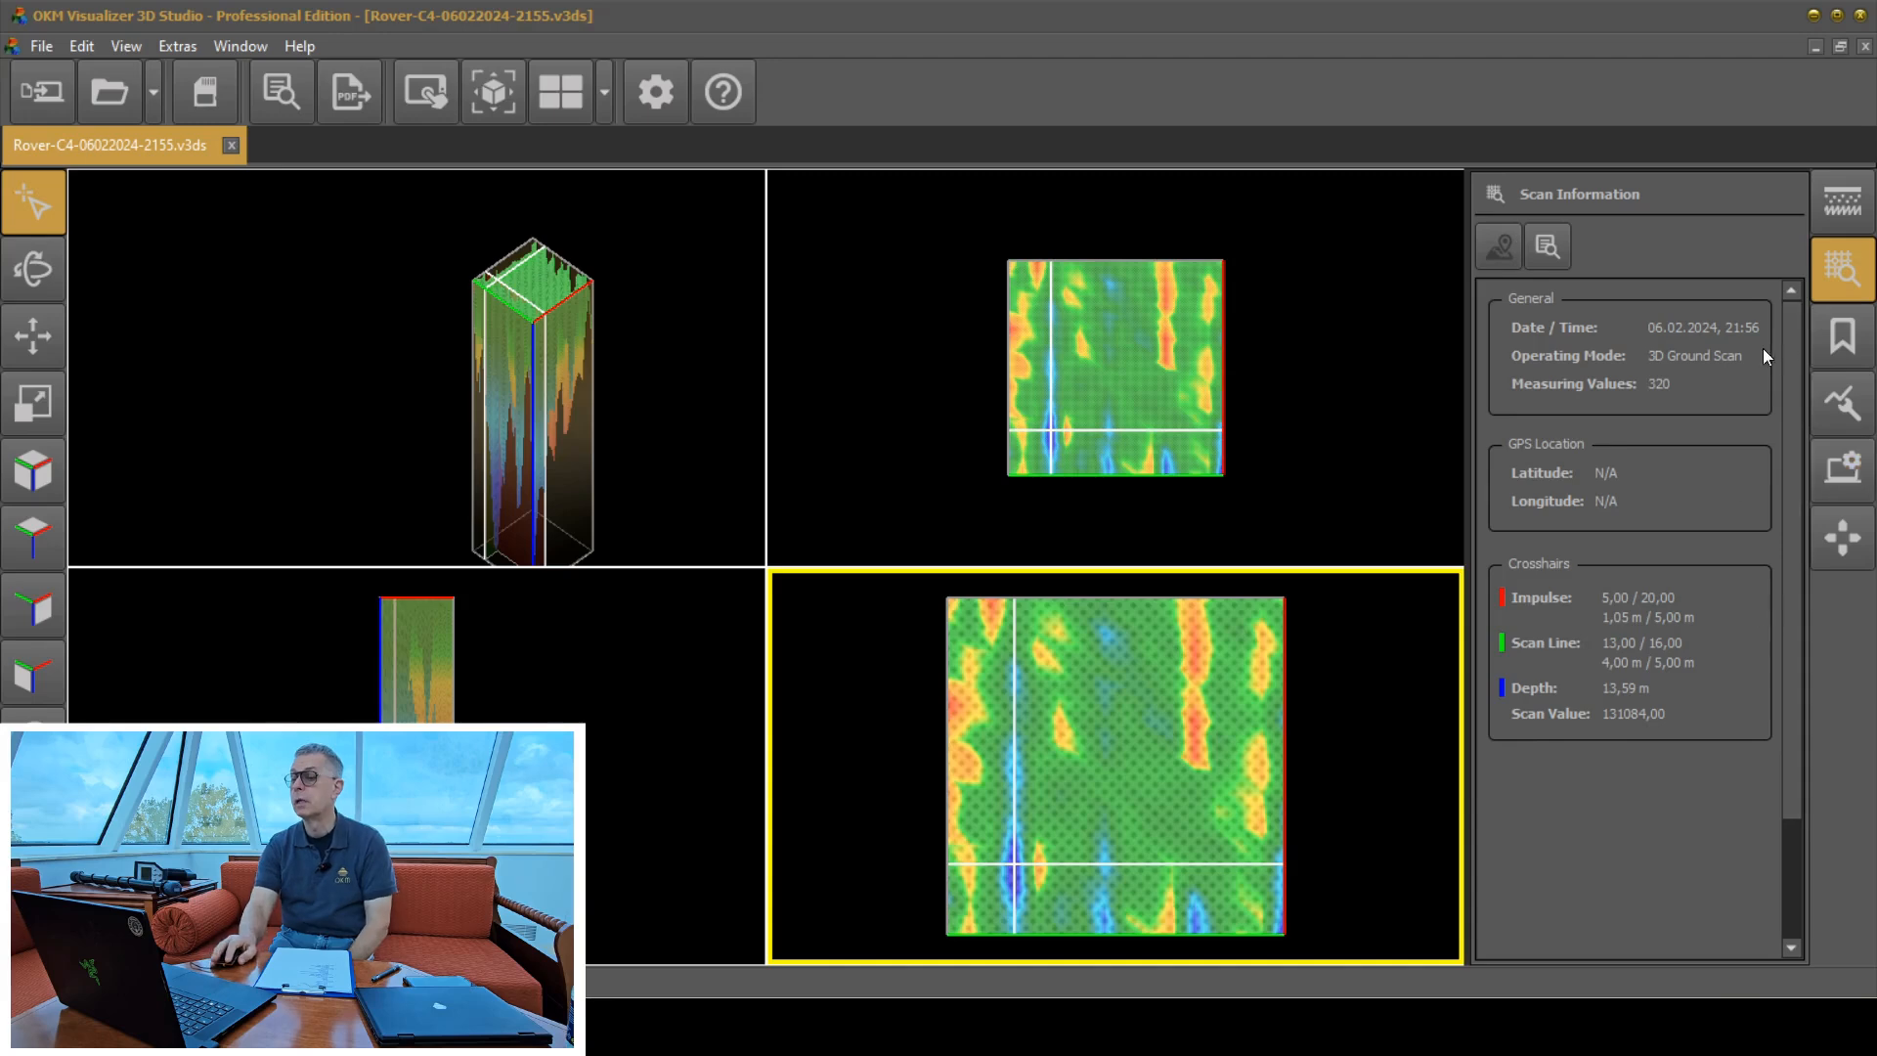
Start a new bookmark at the current crosshair position, titled "Blue" and coloured bright blue.
left_click(1845, 337)
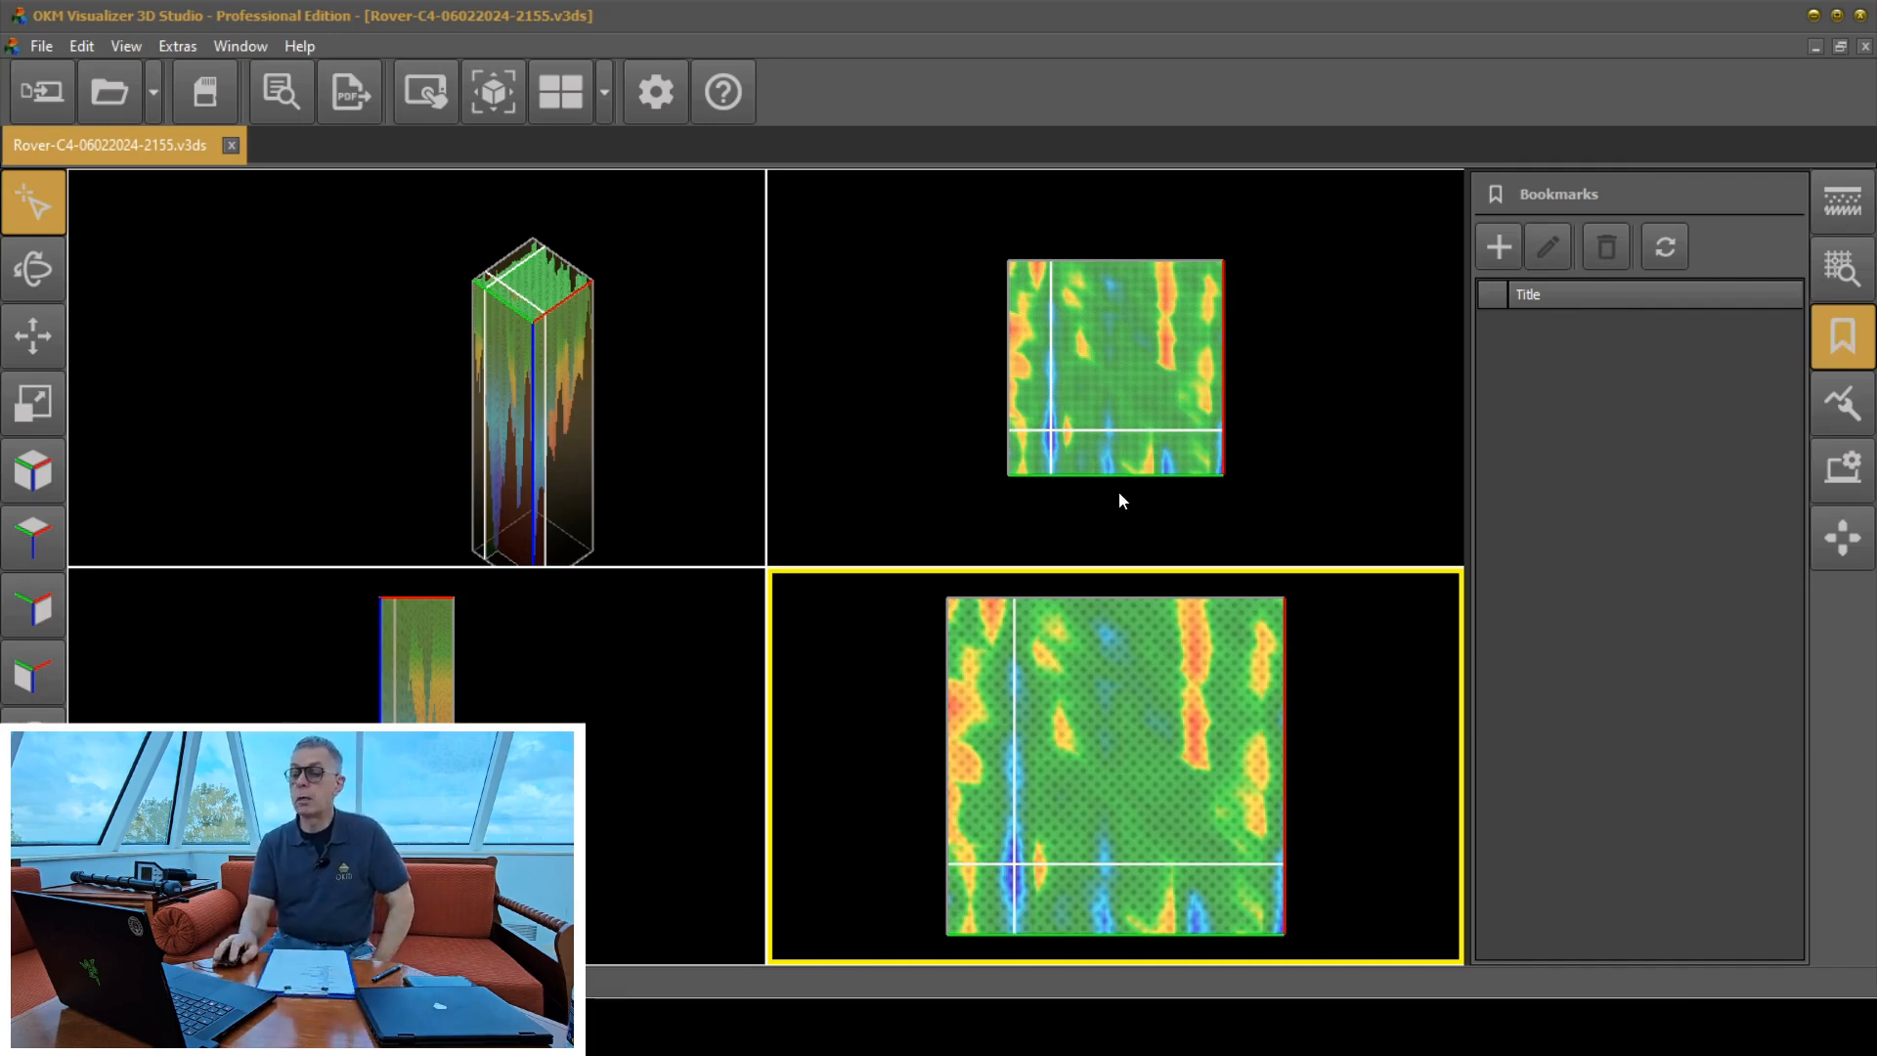
left_click(1491, 248)
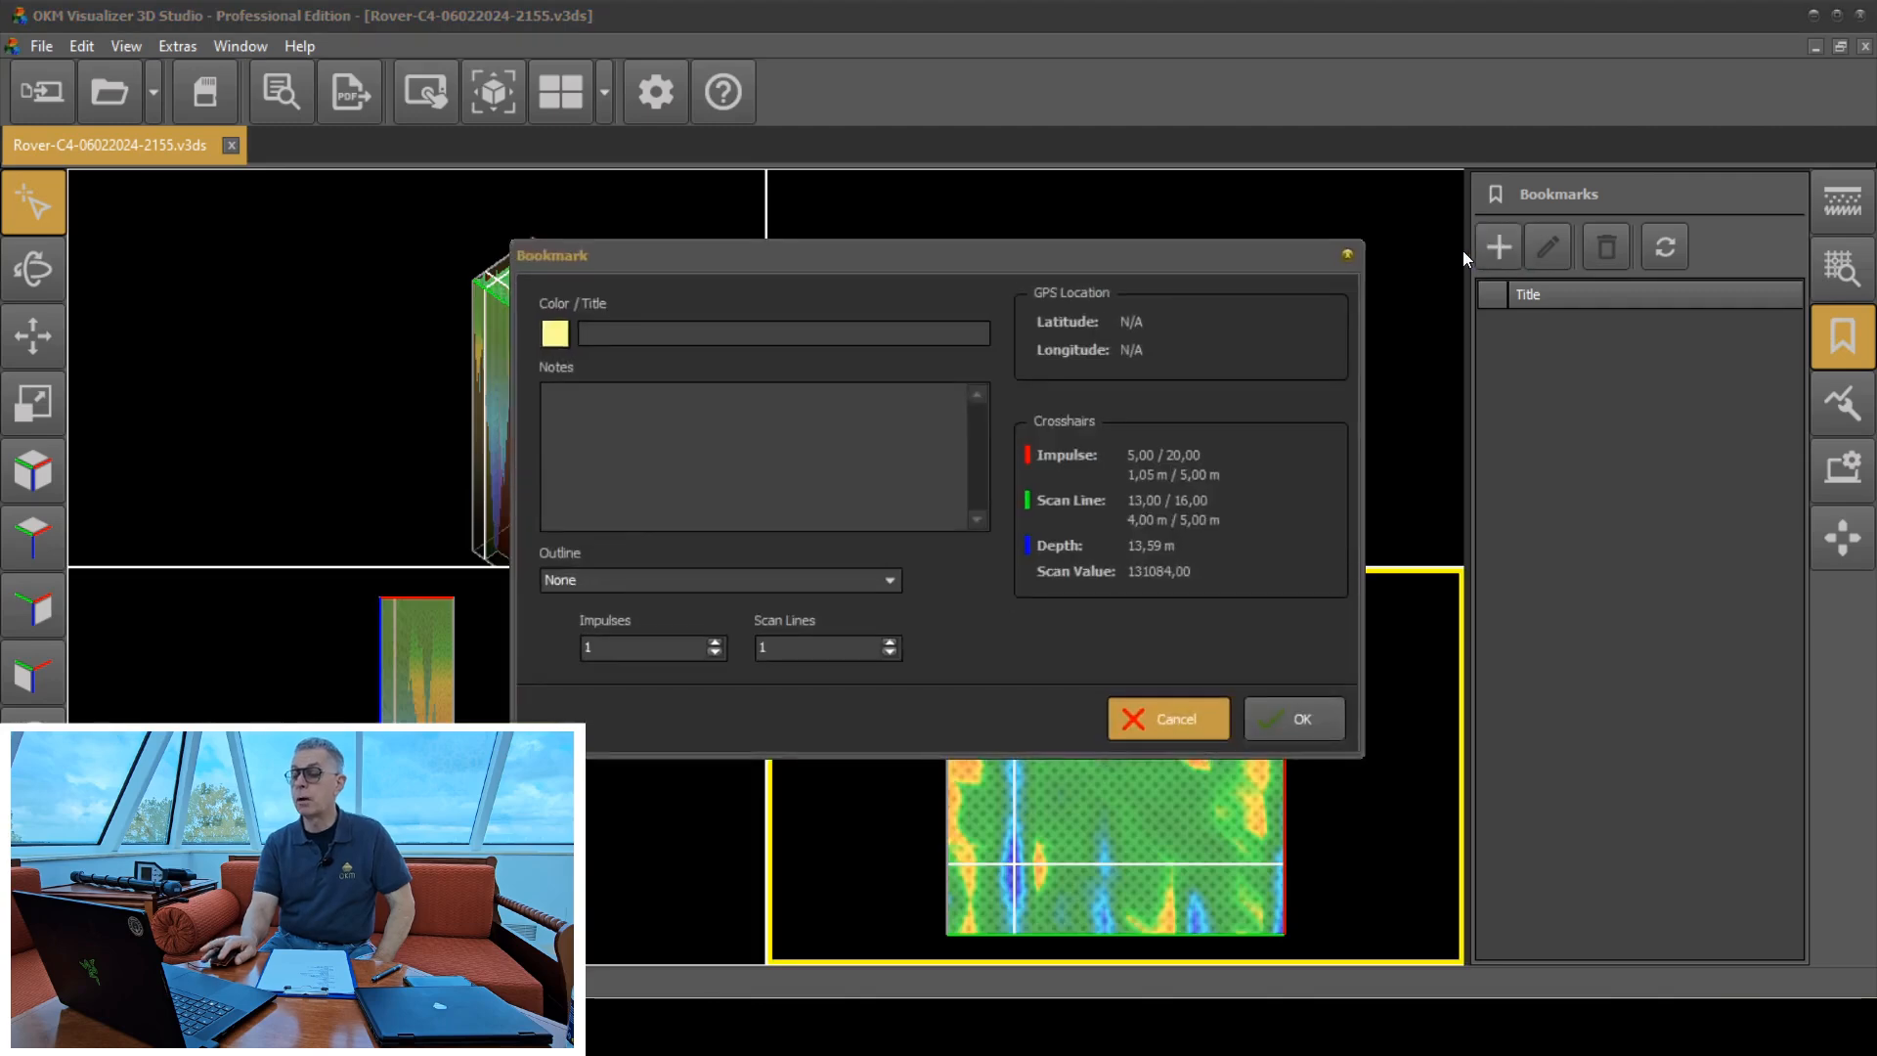
left_click(1149, 722)
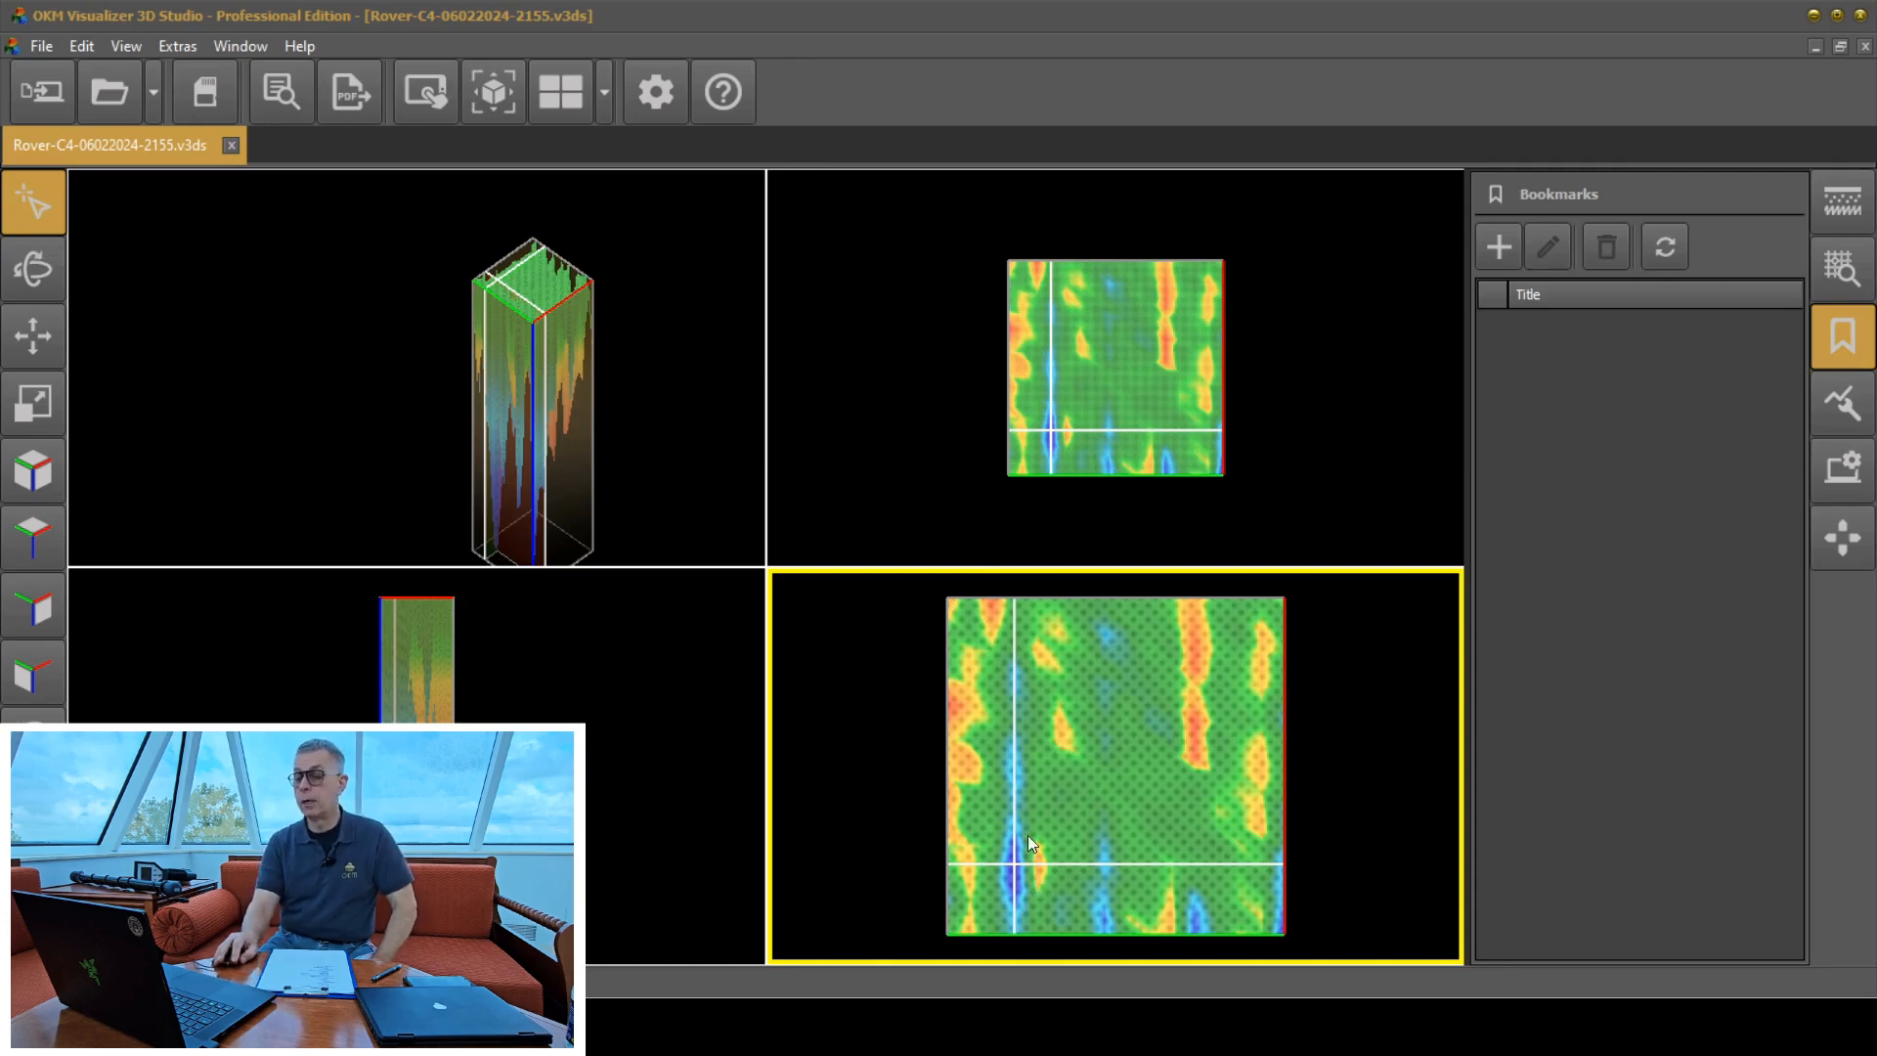
left_click(1500, 245)
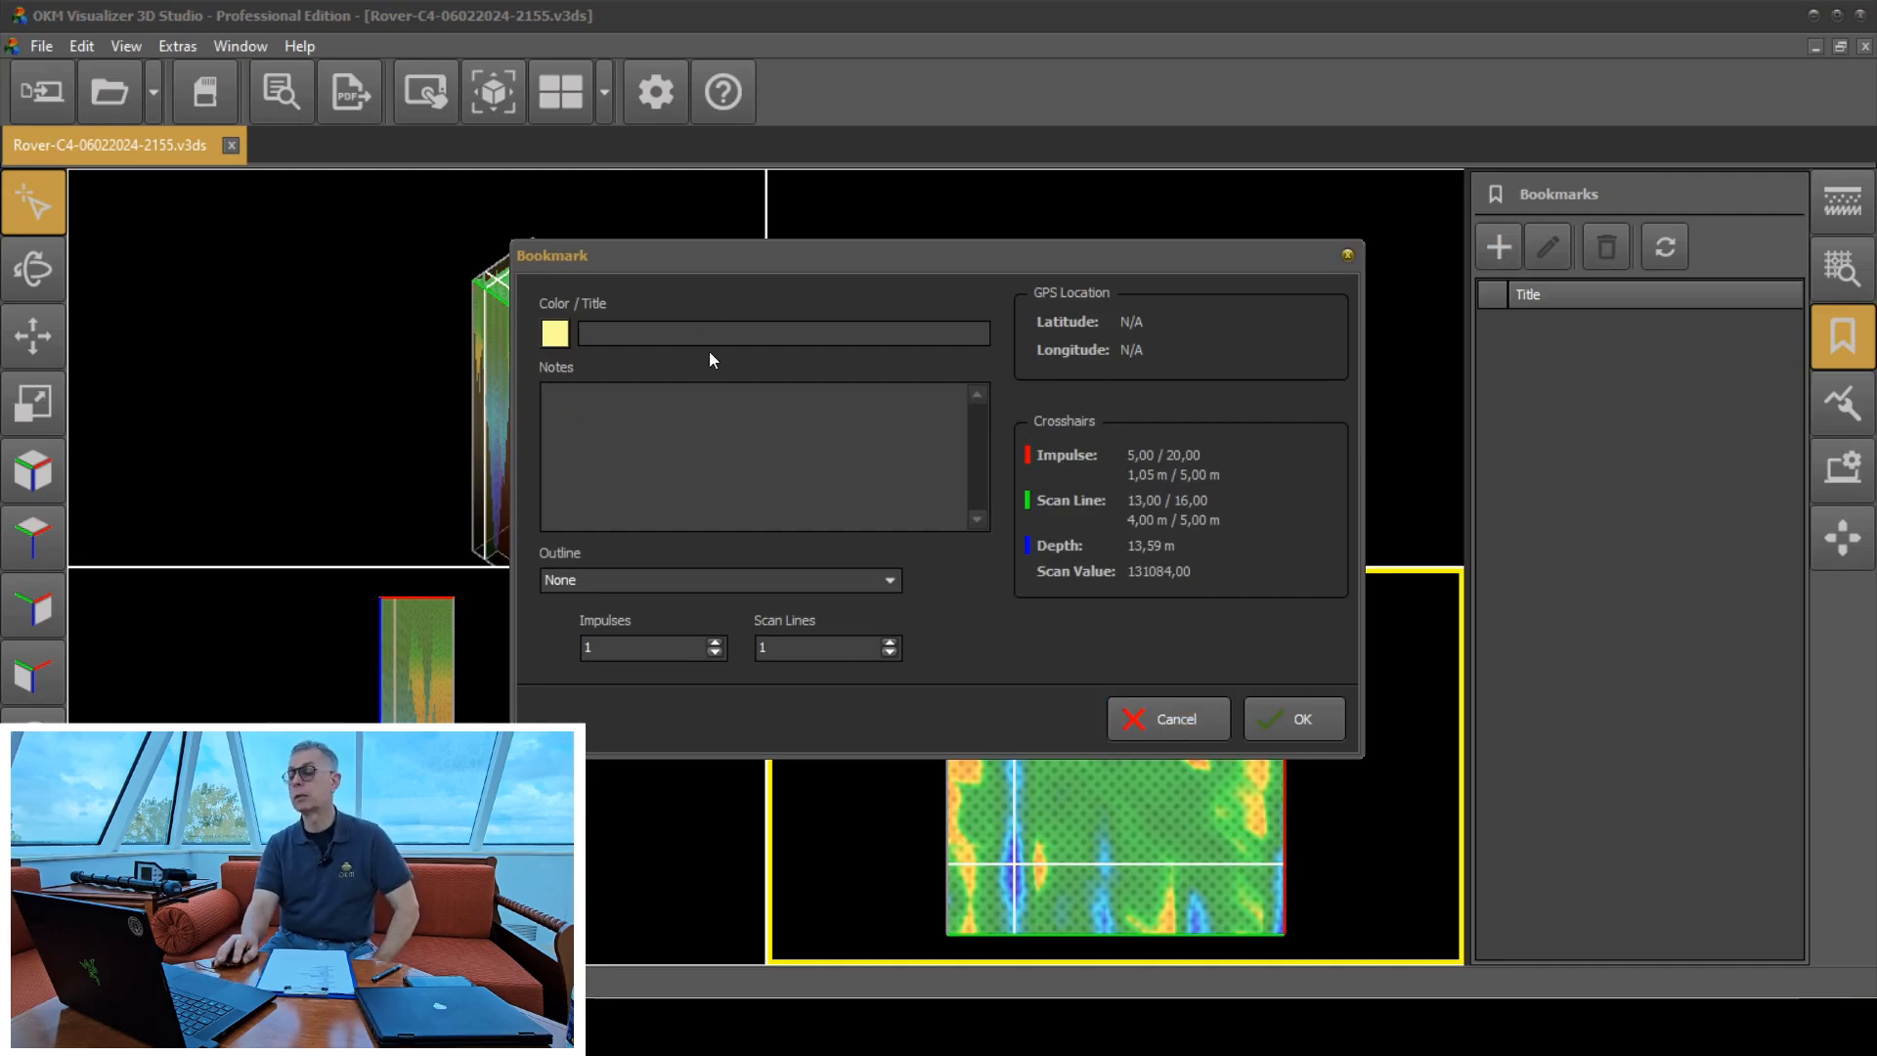
left_click(737, 390)
type("lue")
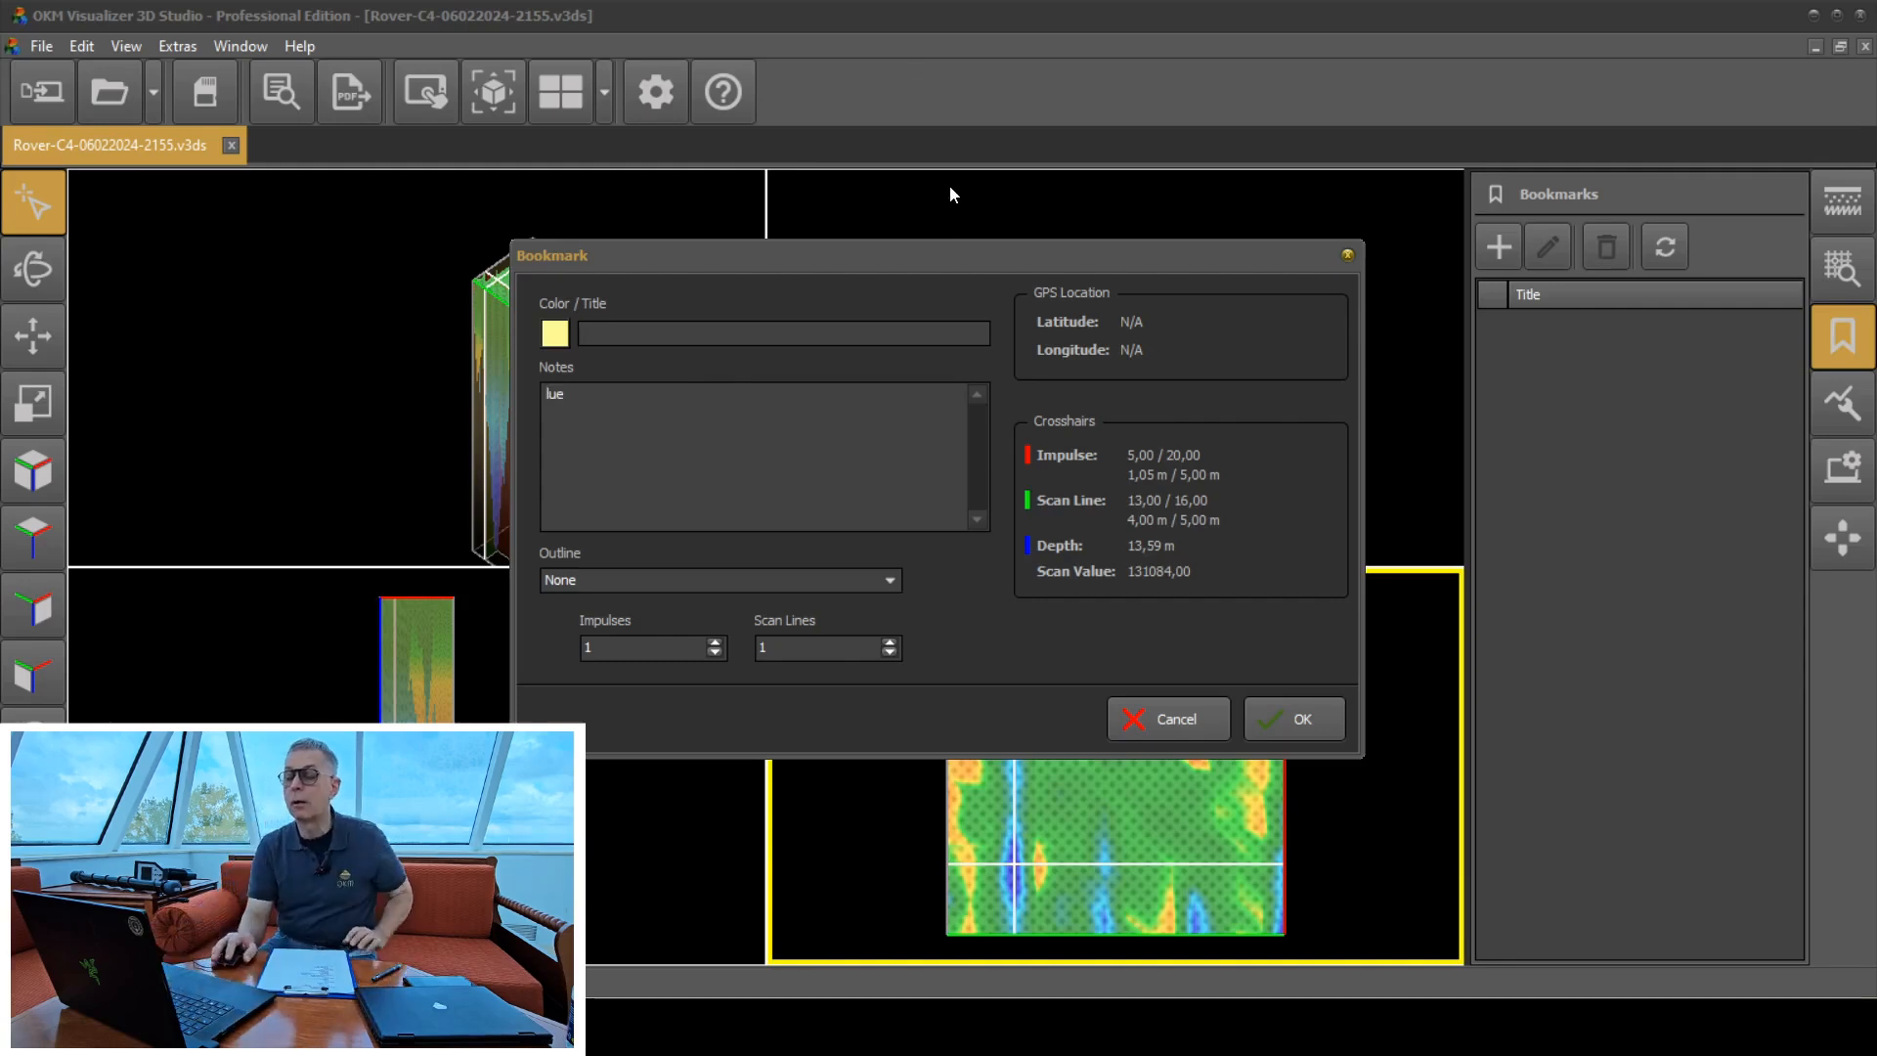
left_click(683, 338)
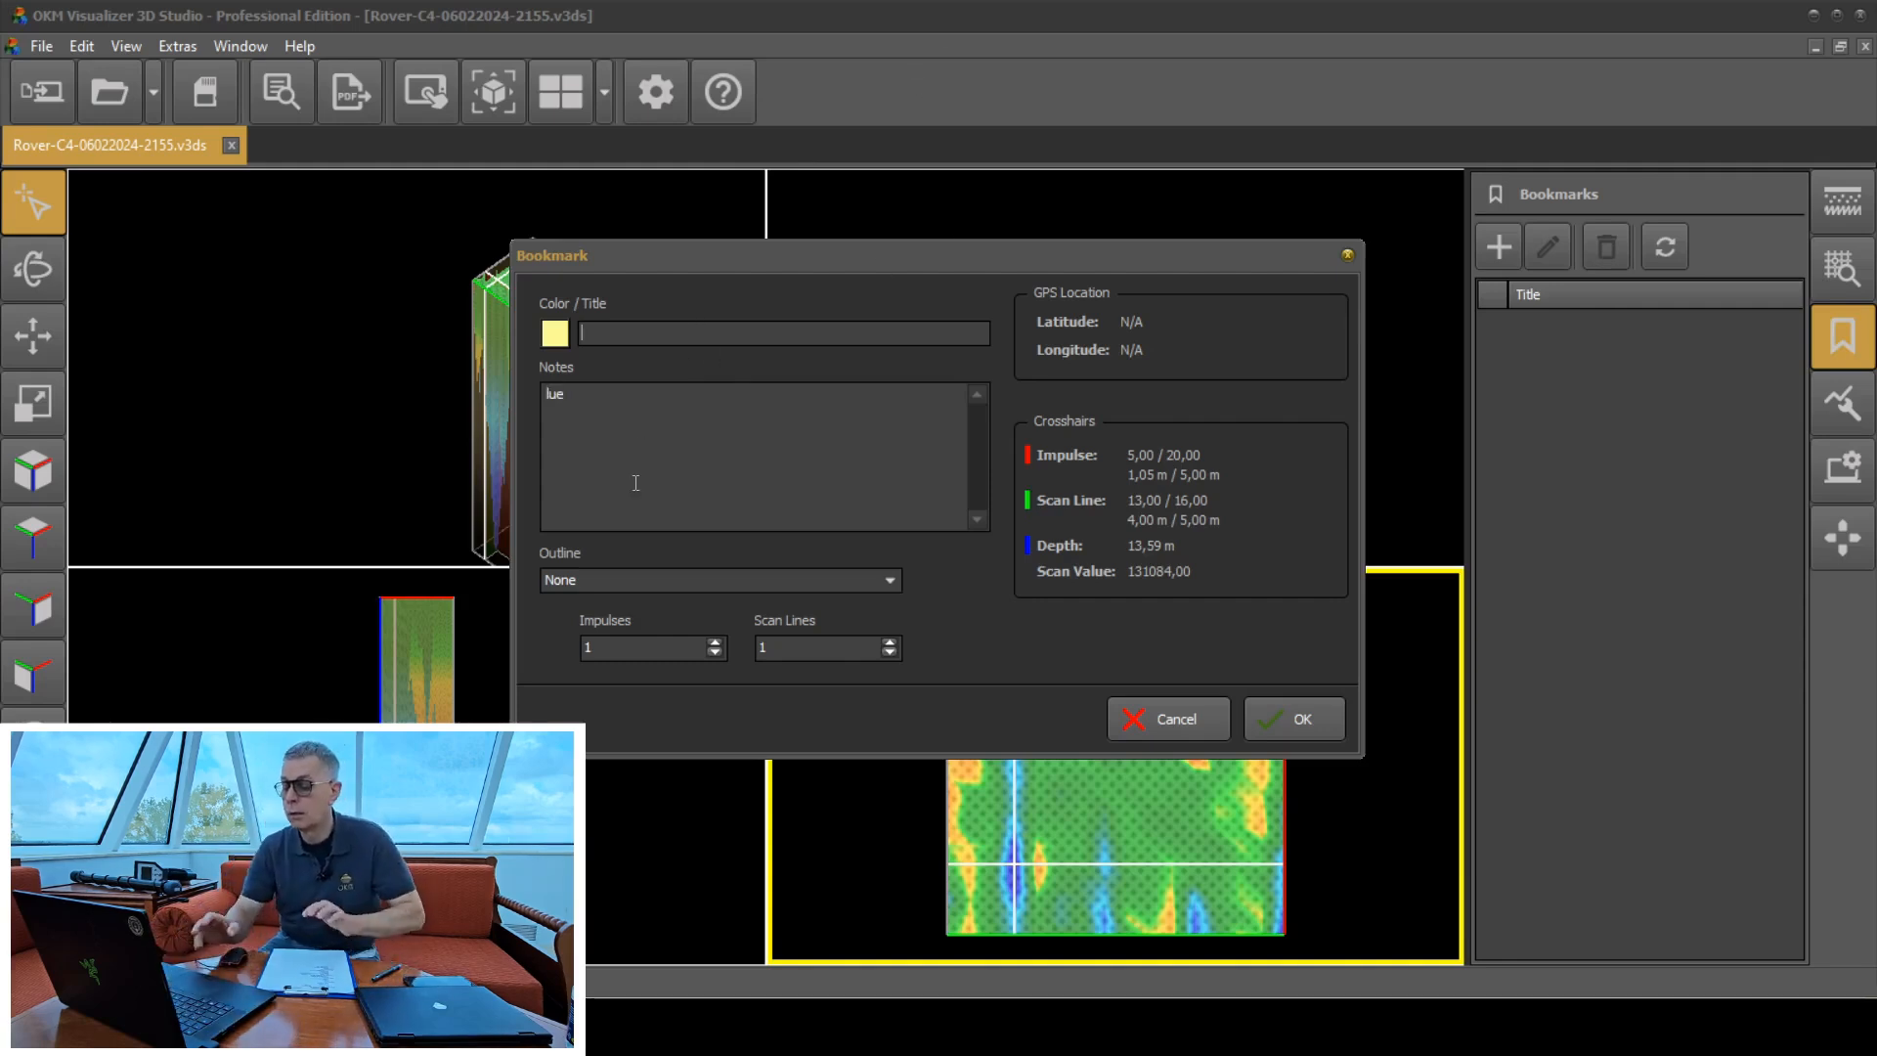
type("Blue")
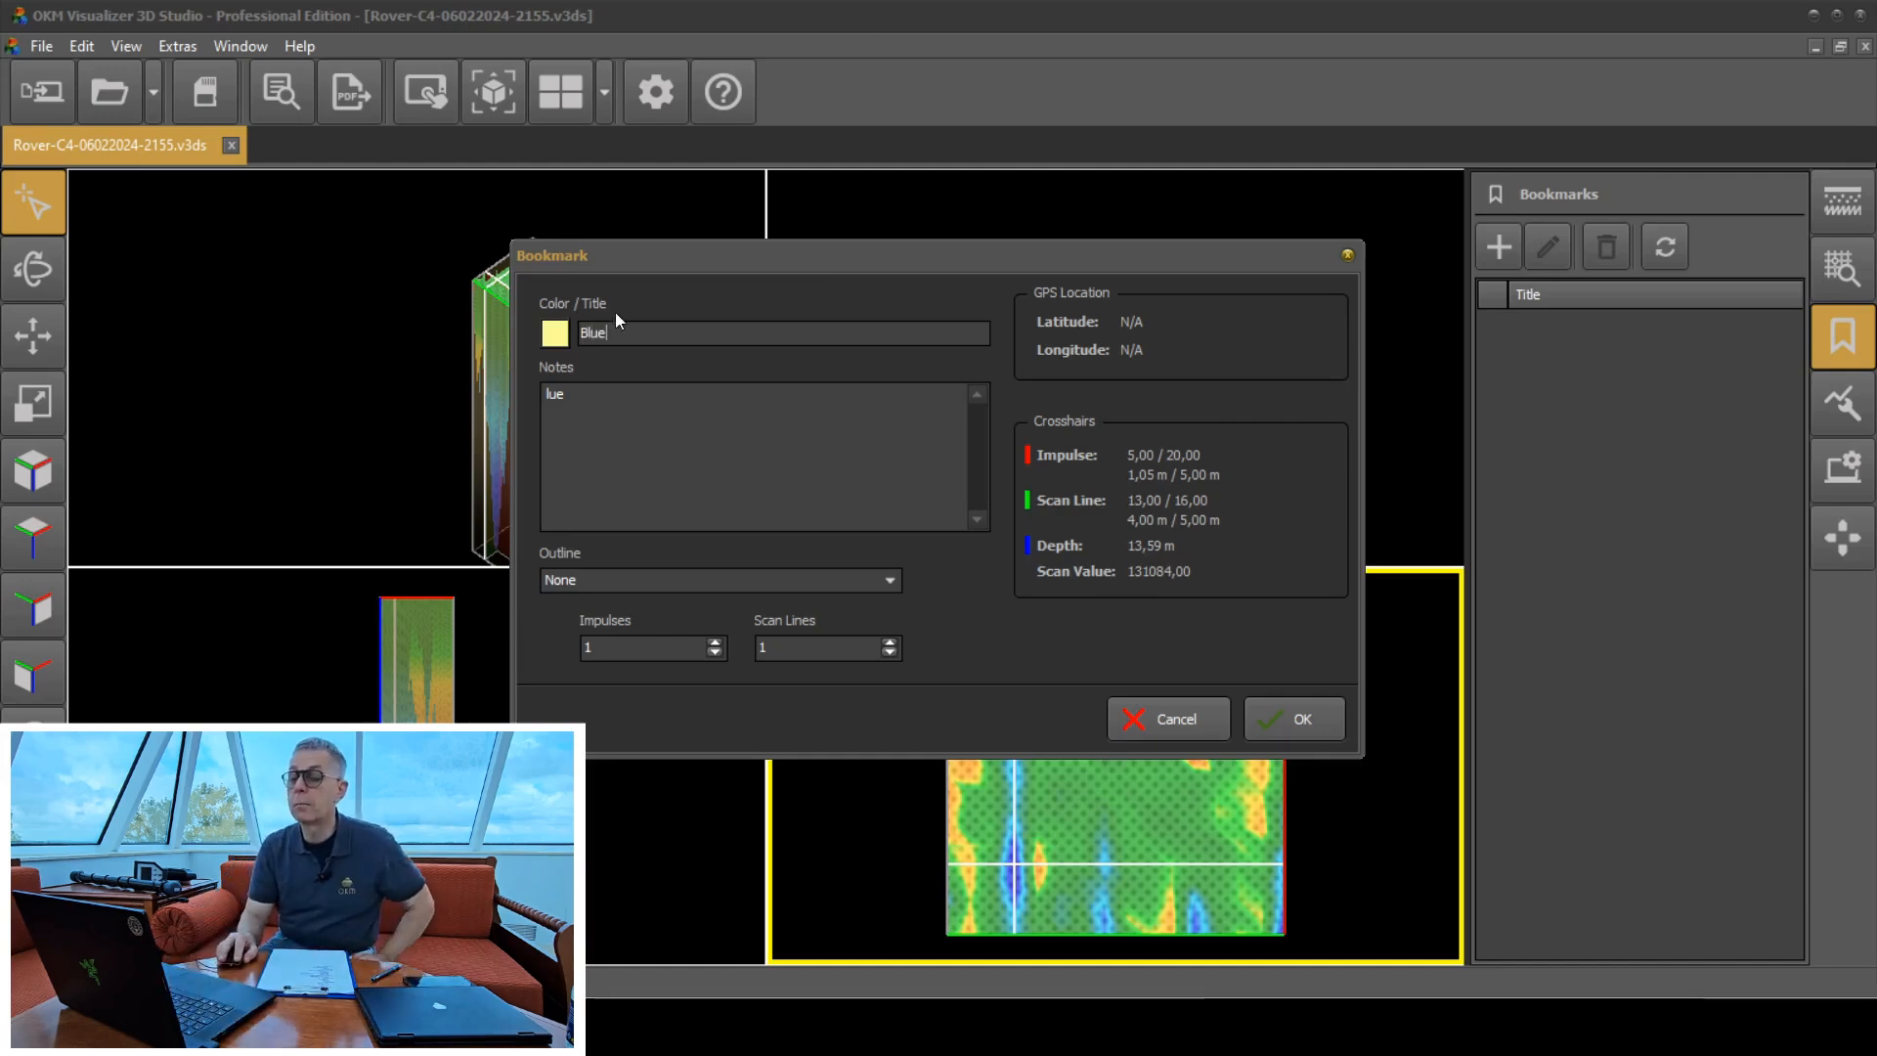
left_click(554, 332)
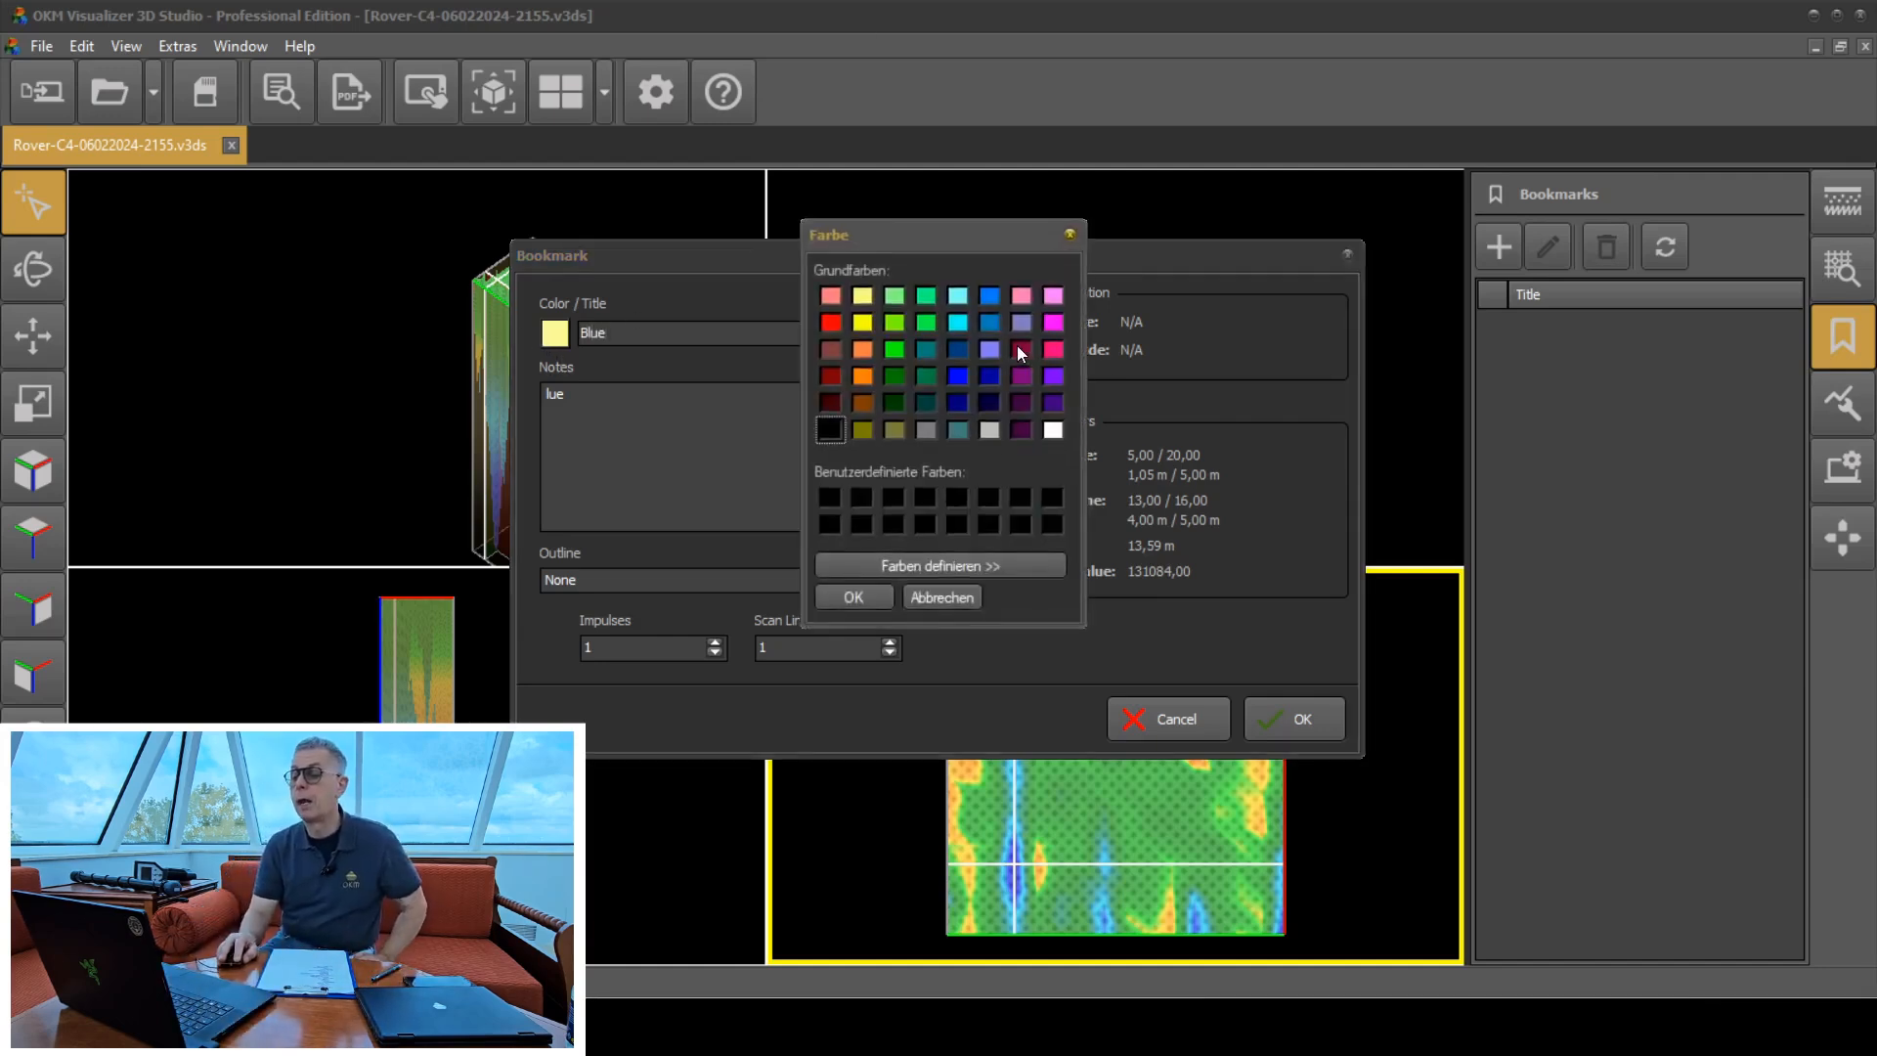
left_click(989, 295)
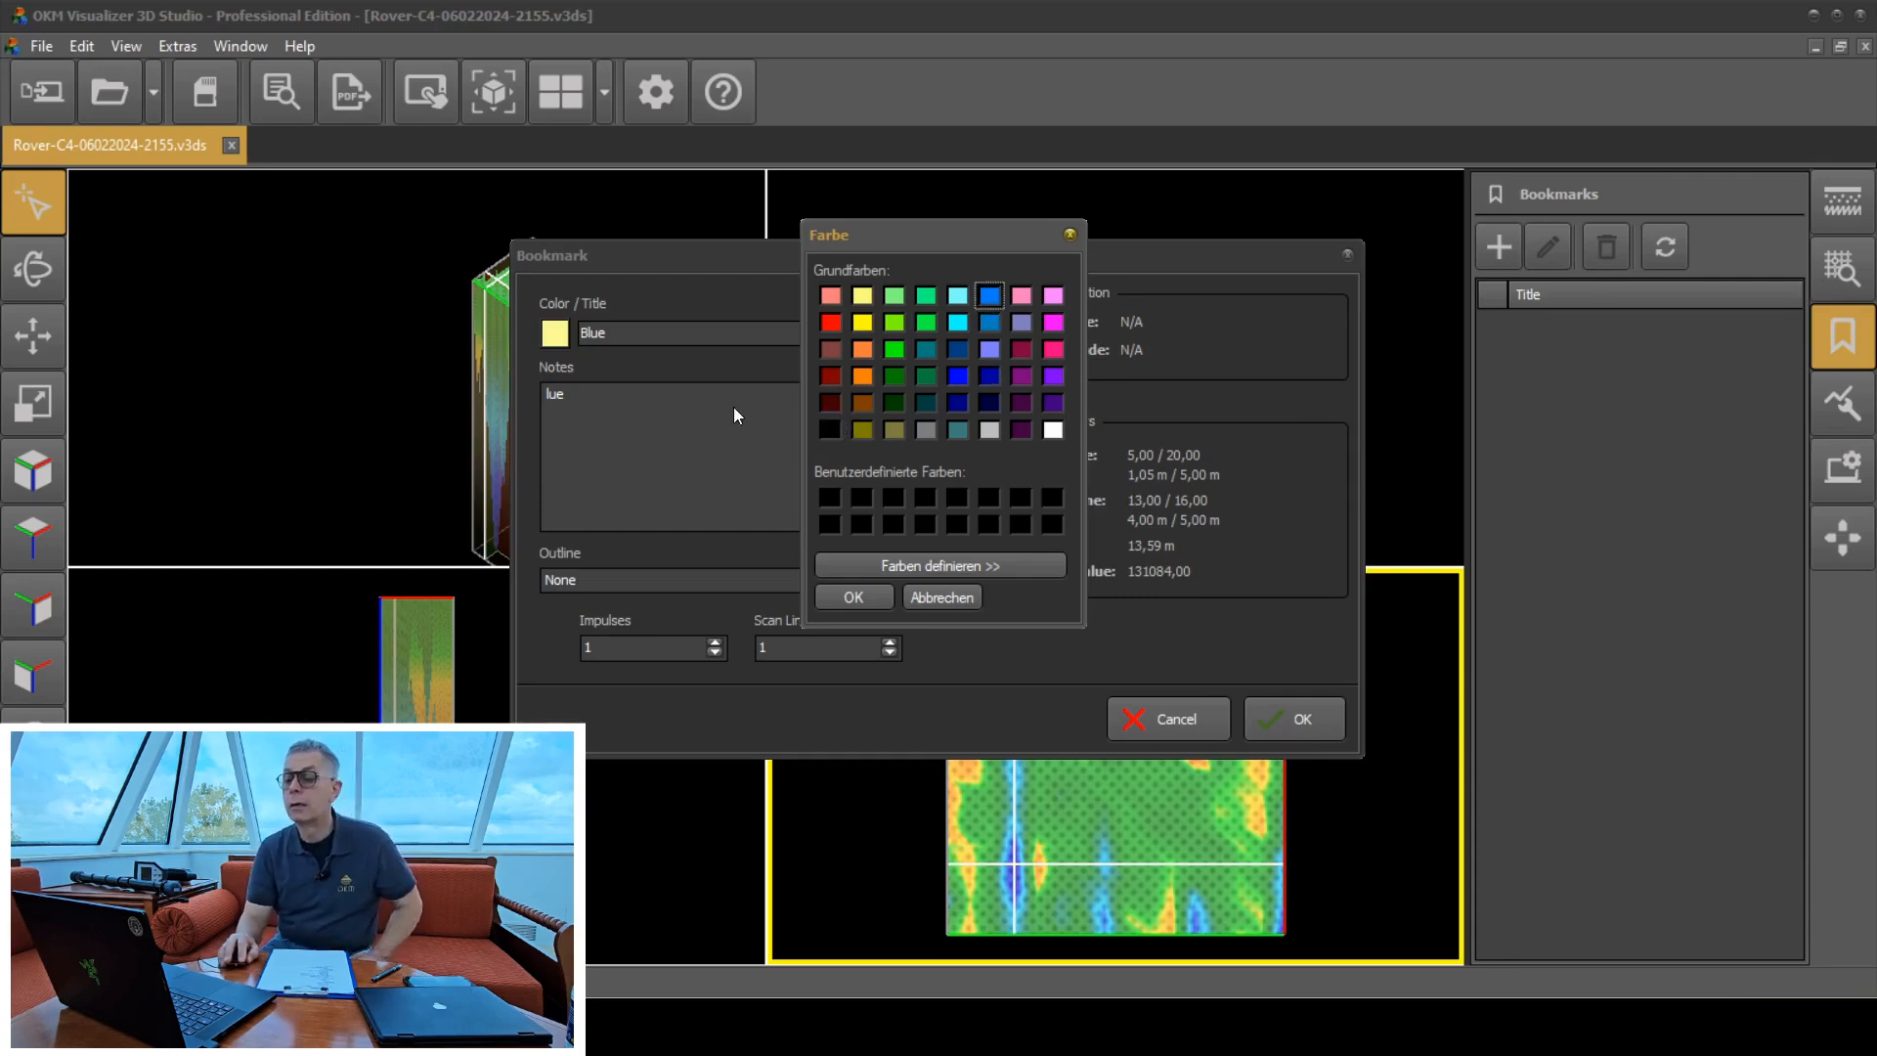
left_click(854, 598)
Replace the bookmark's notes with "<possible water".
left_click_drag(599, 397, 525, 380)
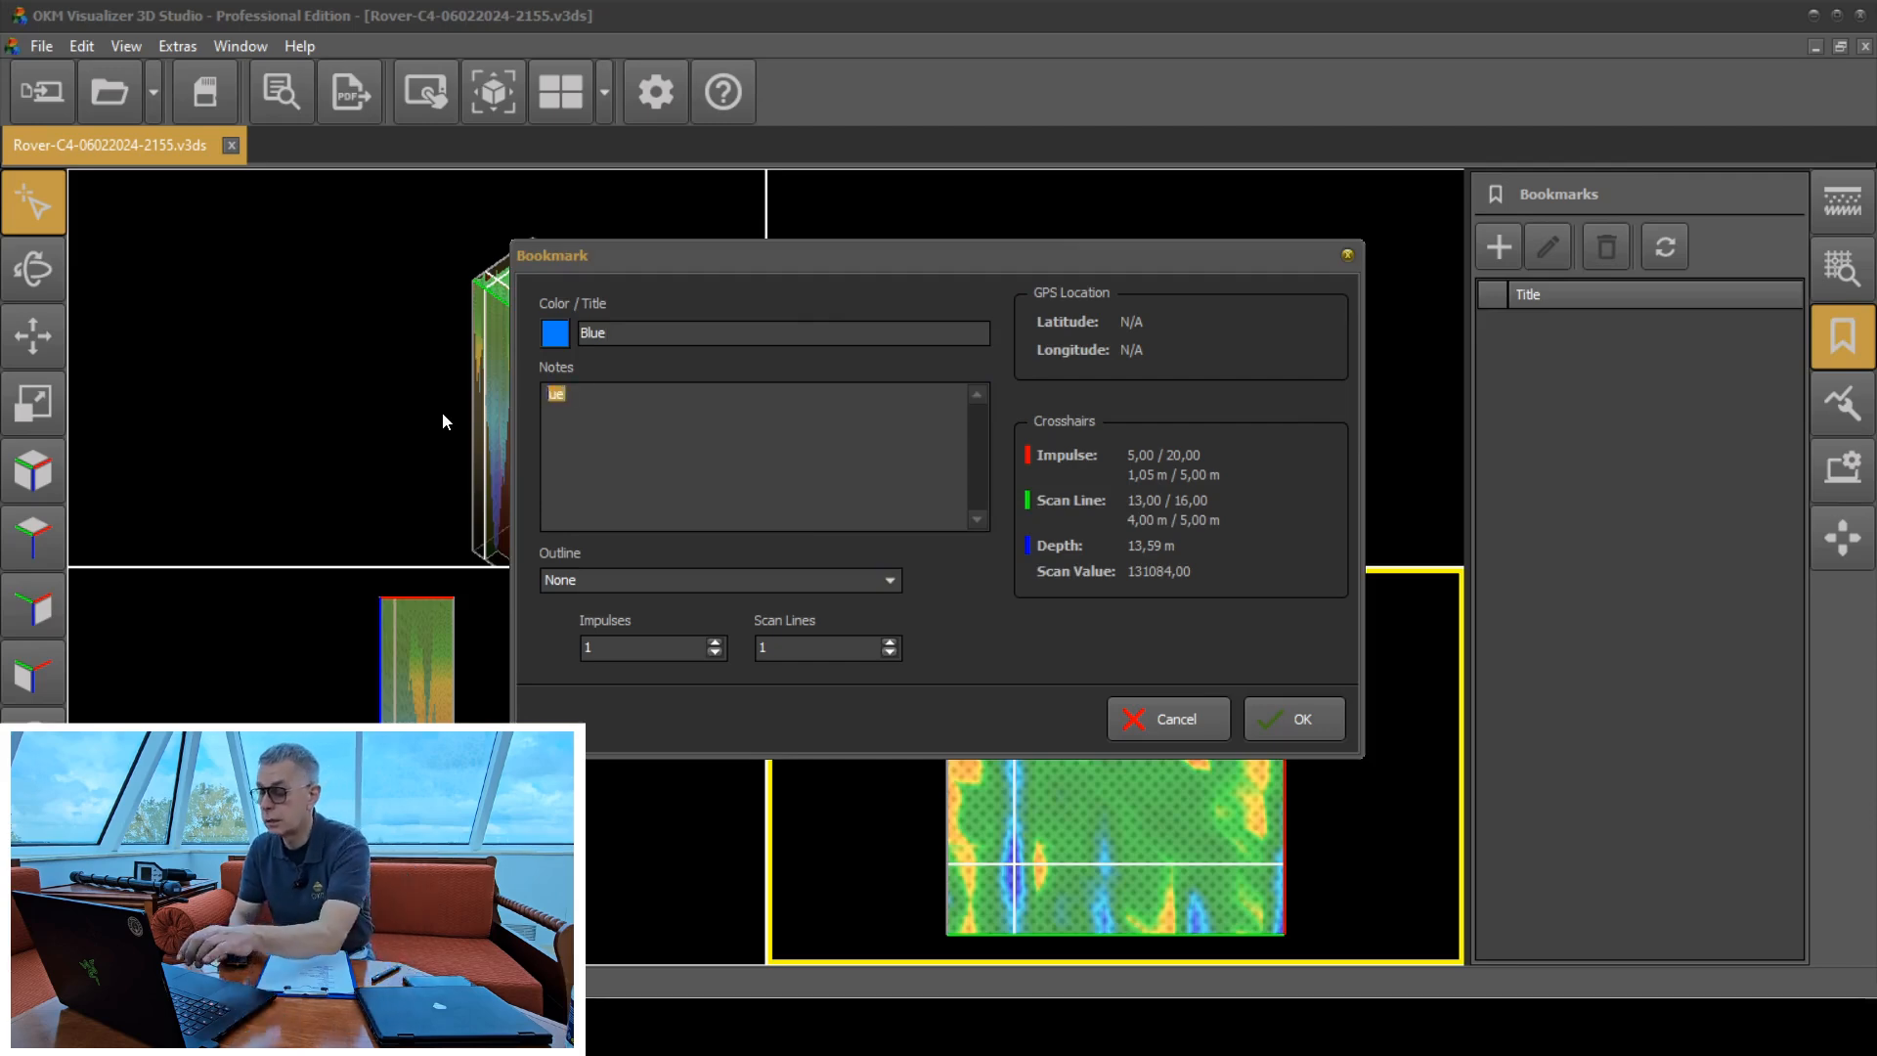
type("<po")
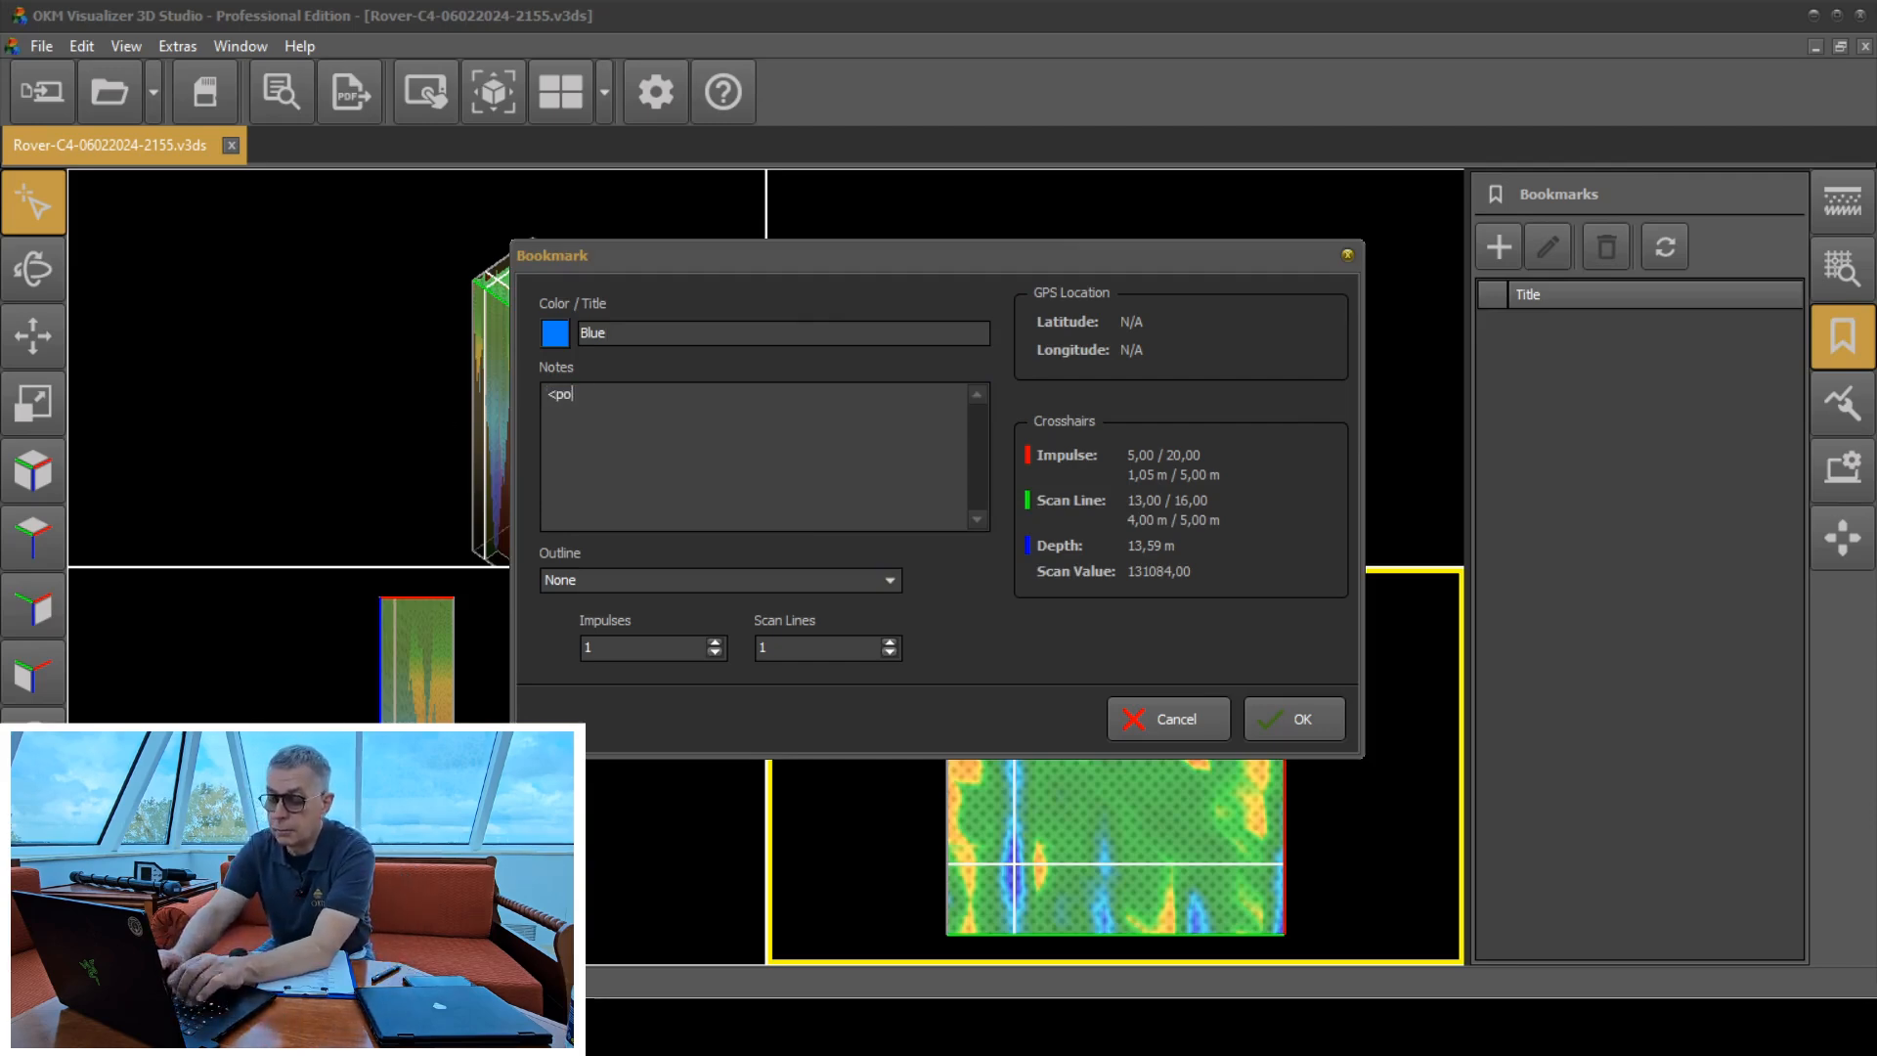
type("ss")
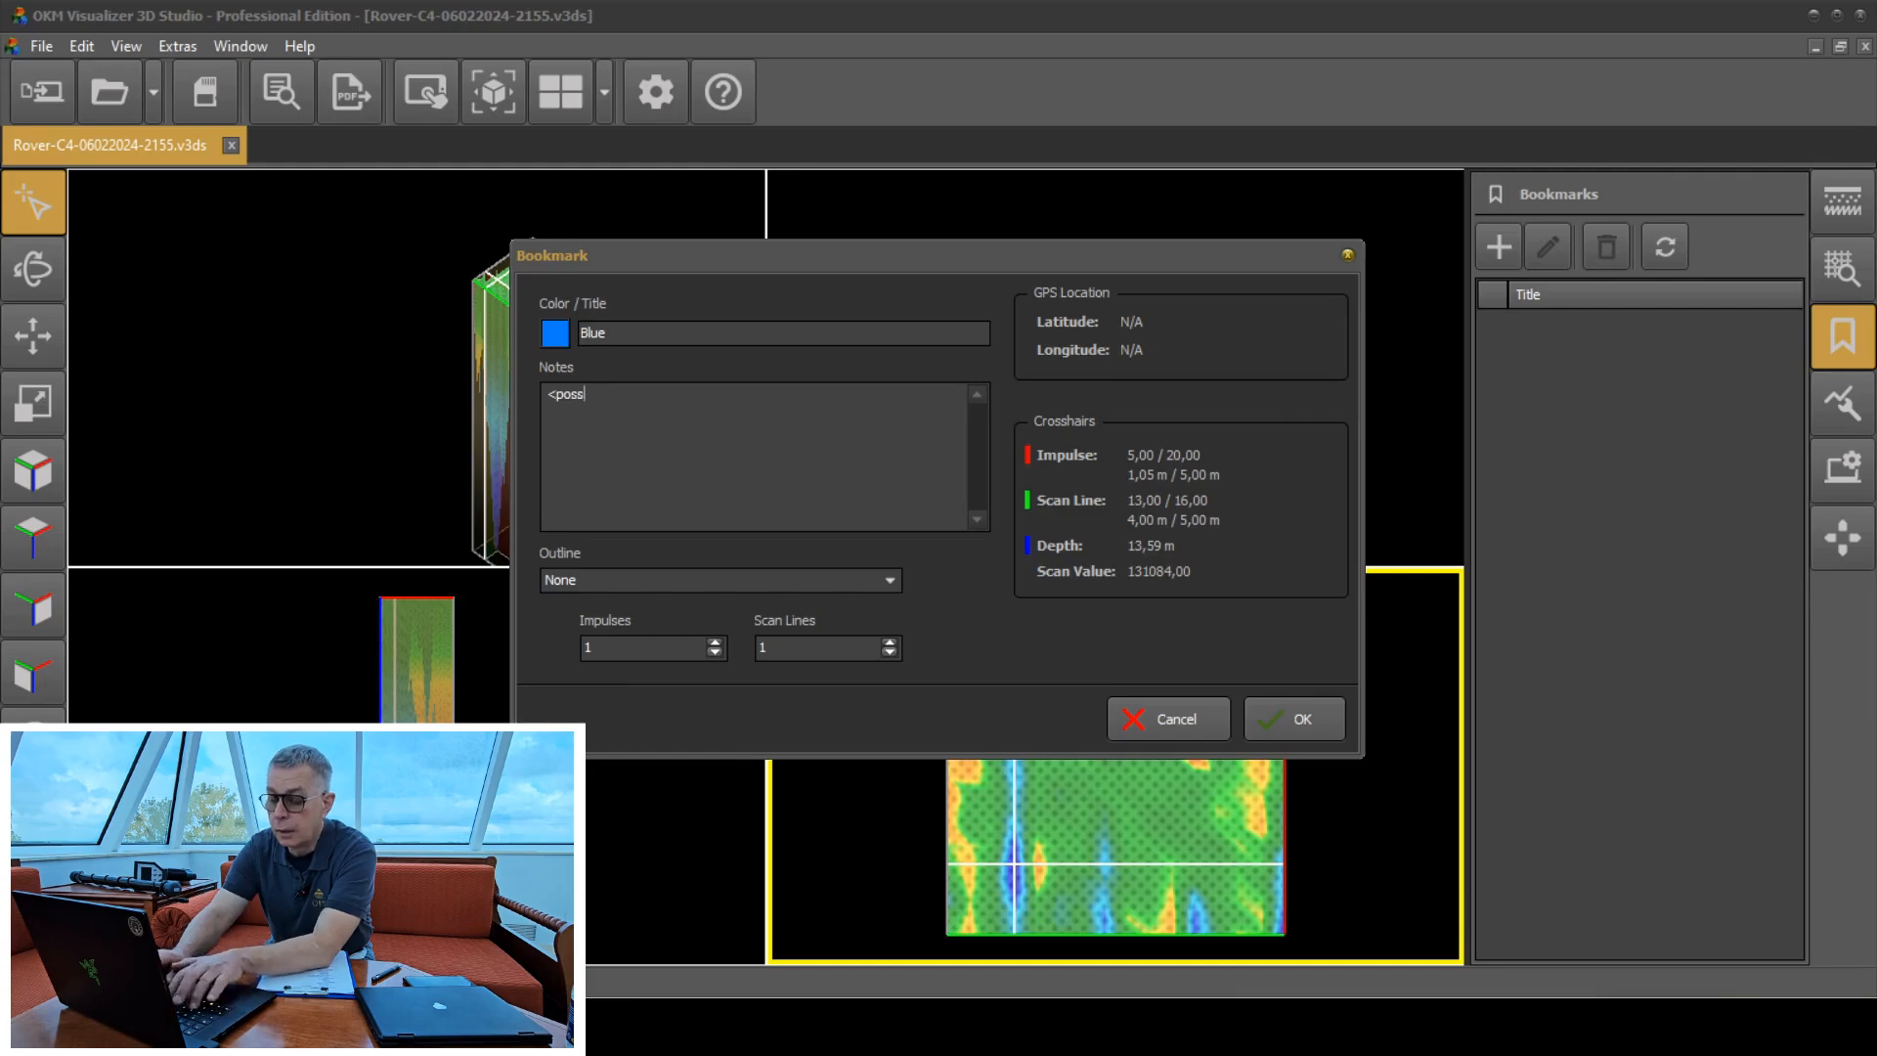
type("ible ")
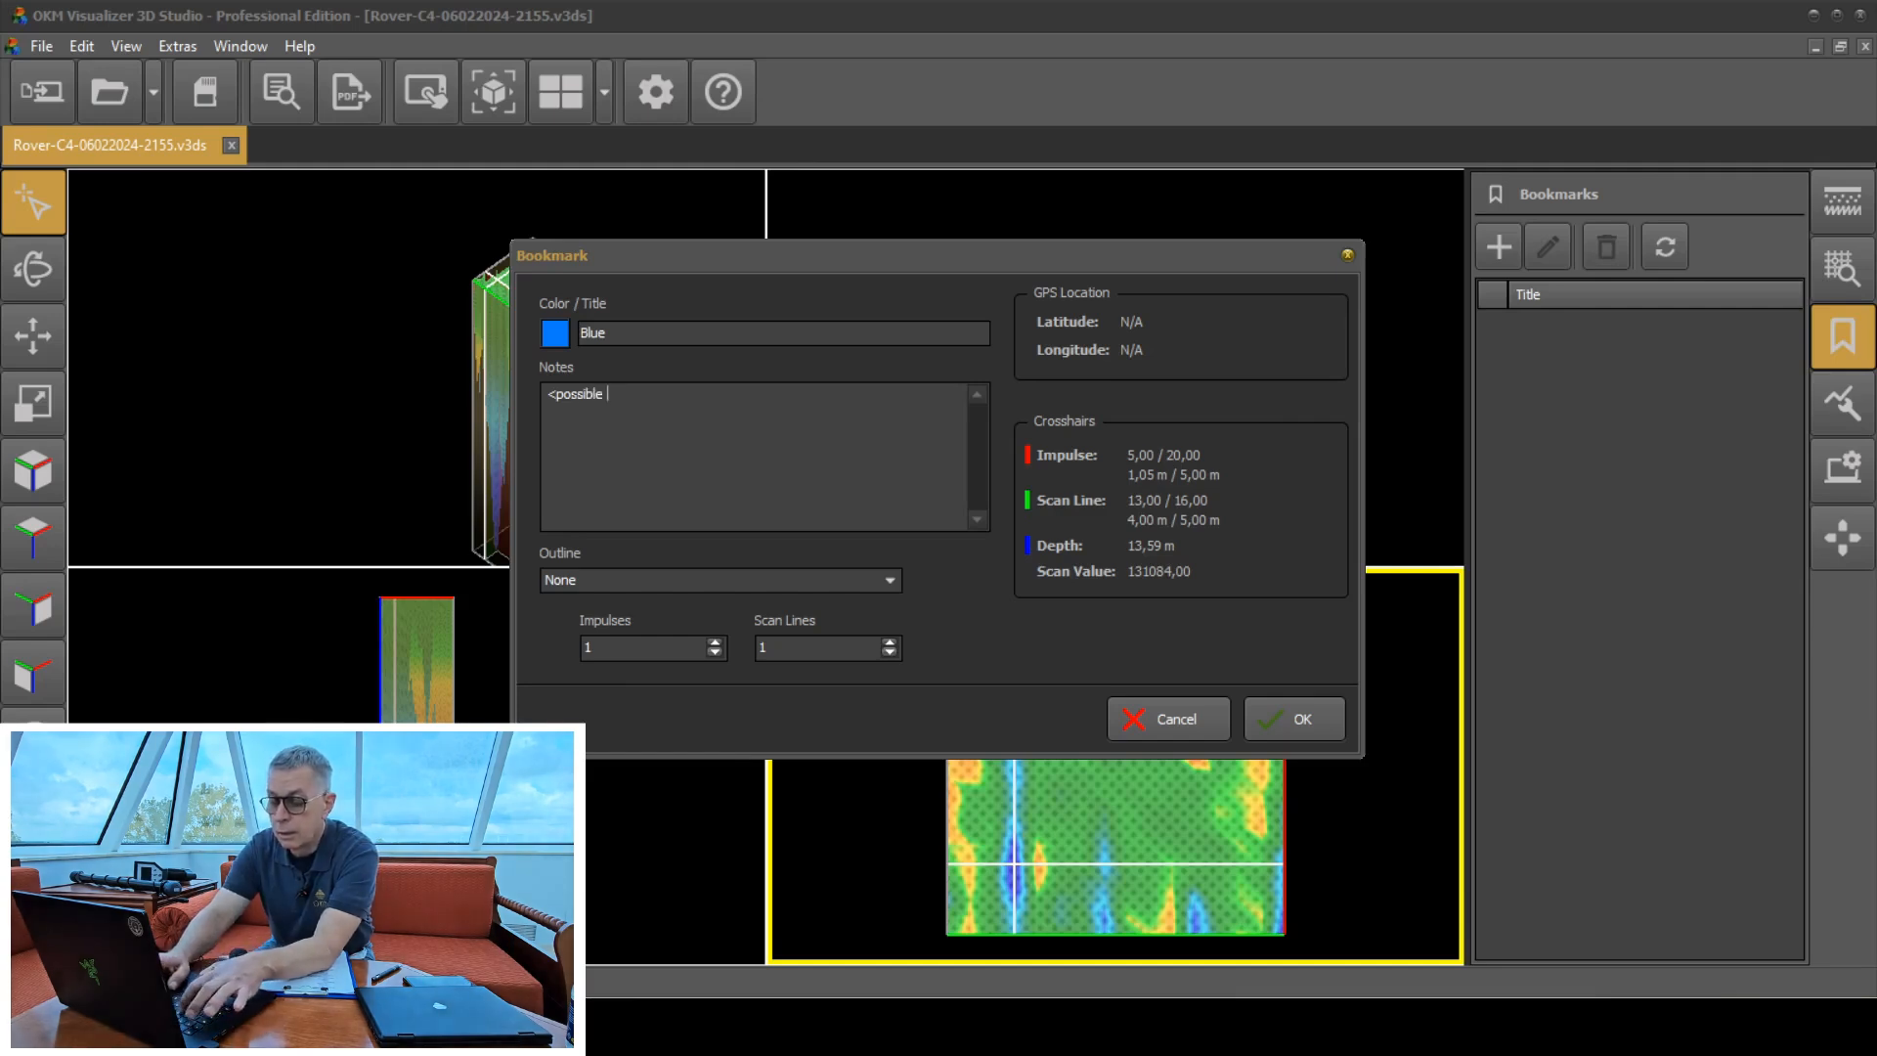
type("water")
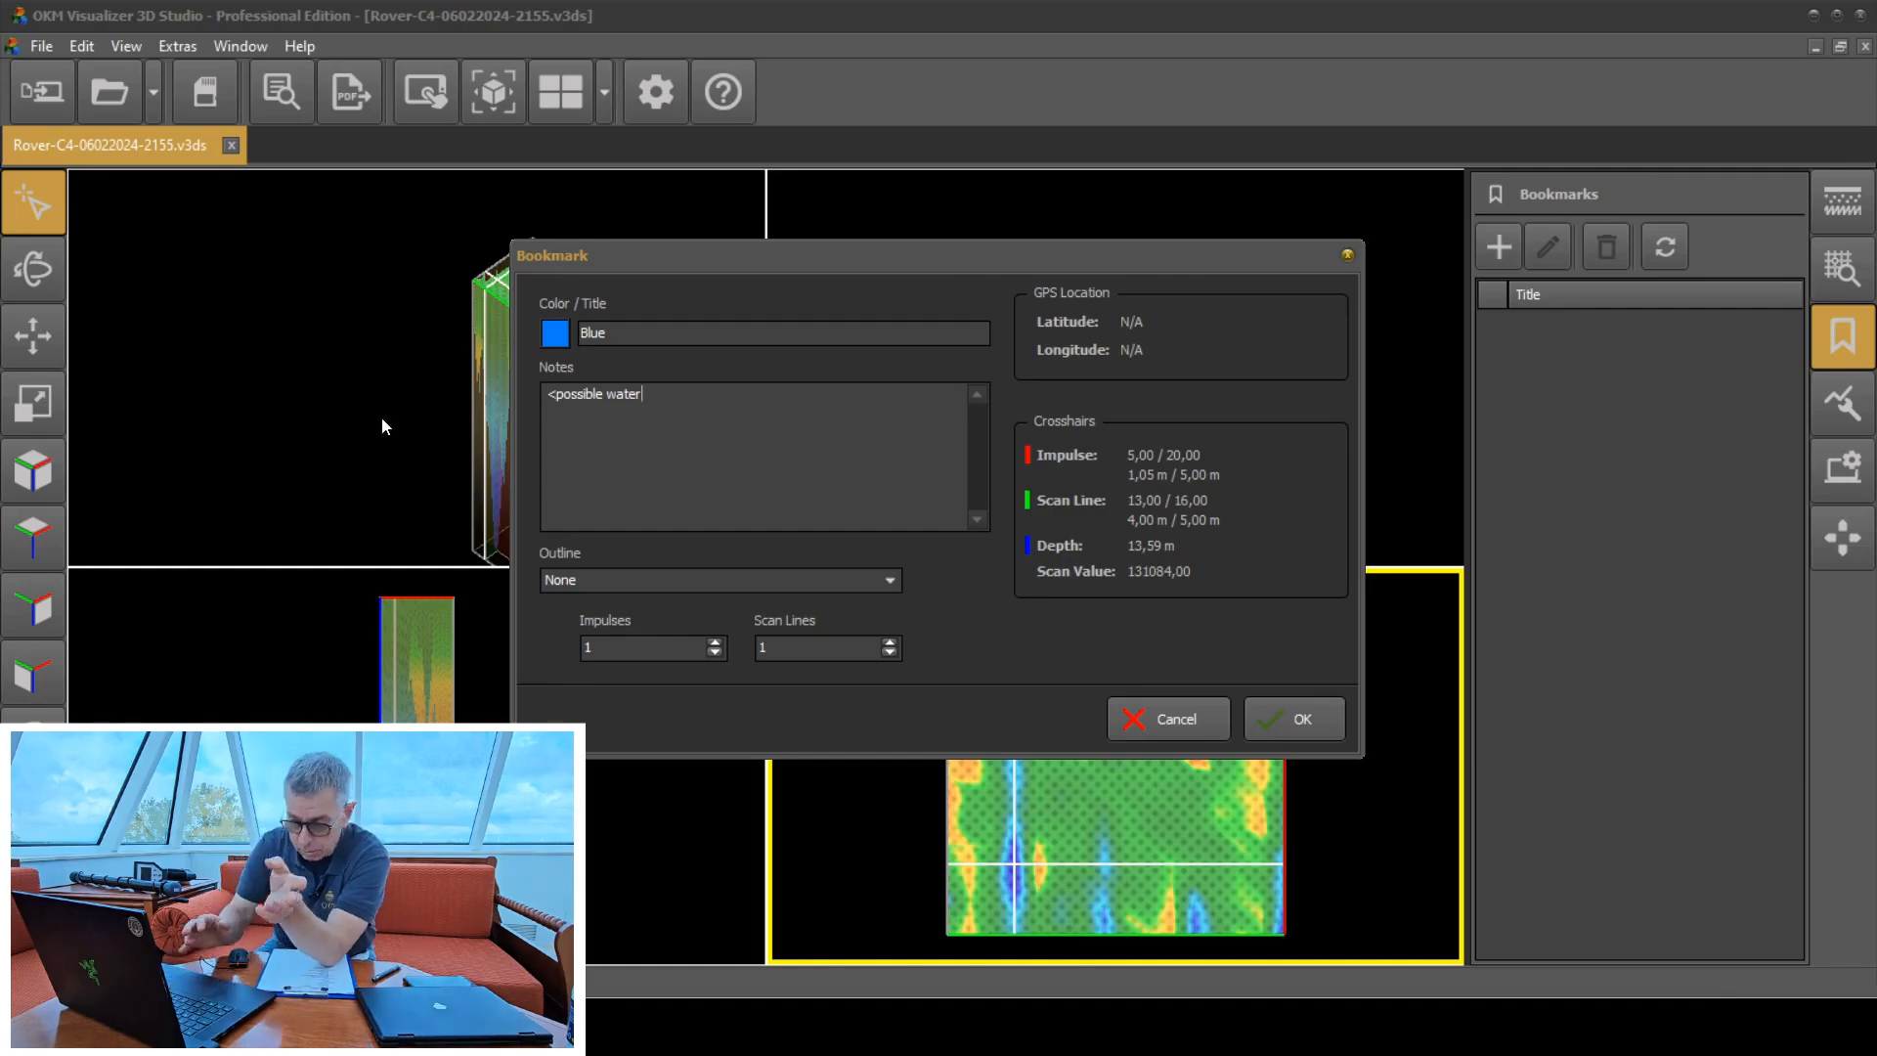
Give the bookmark a Circle outline spanning 7 impulses and 4 scan lines, and save it.
left_click(679, 584)
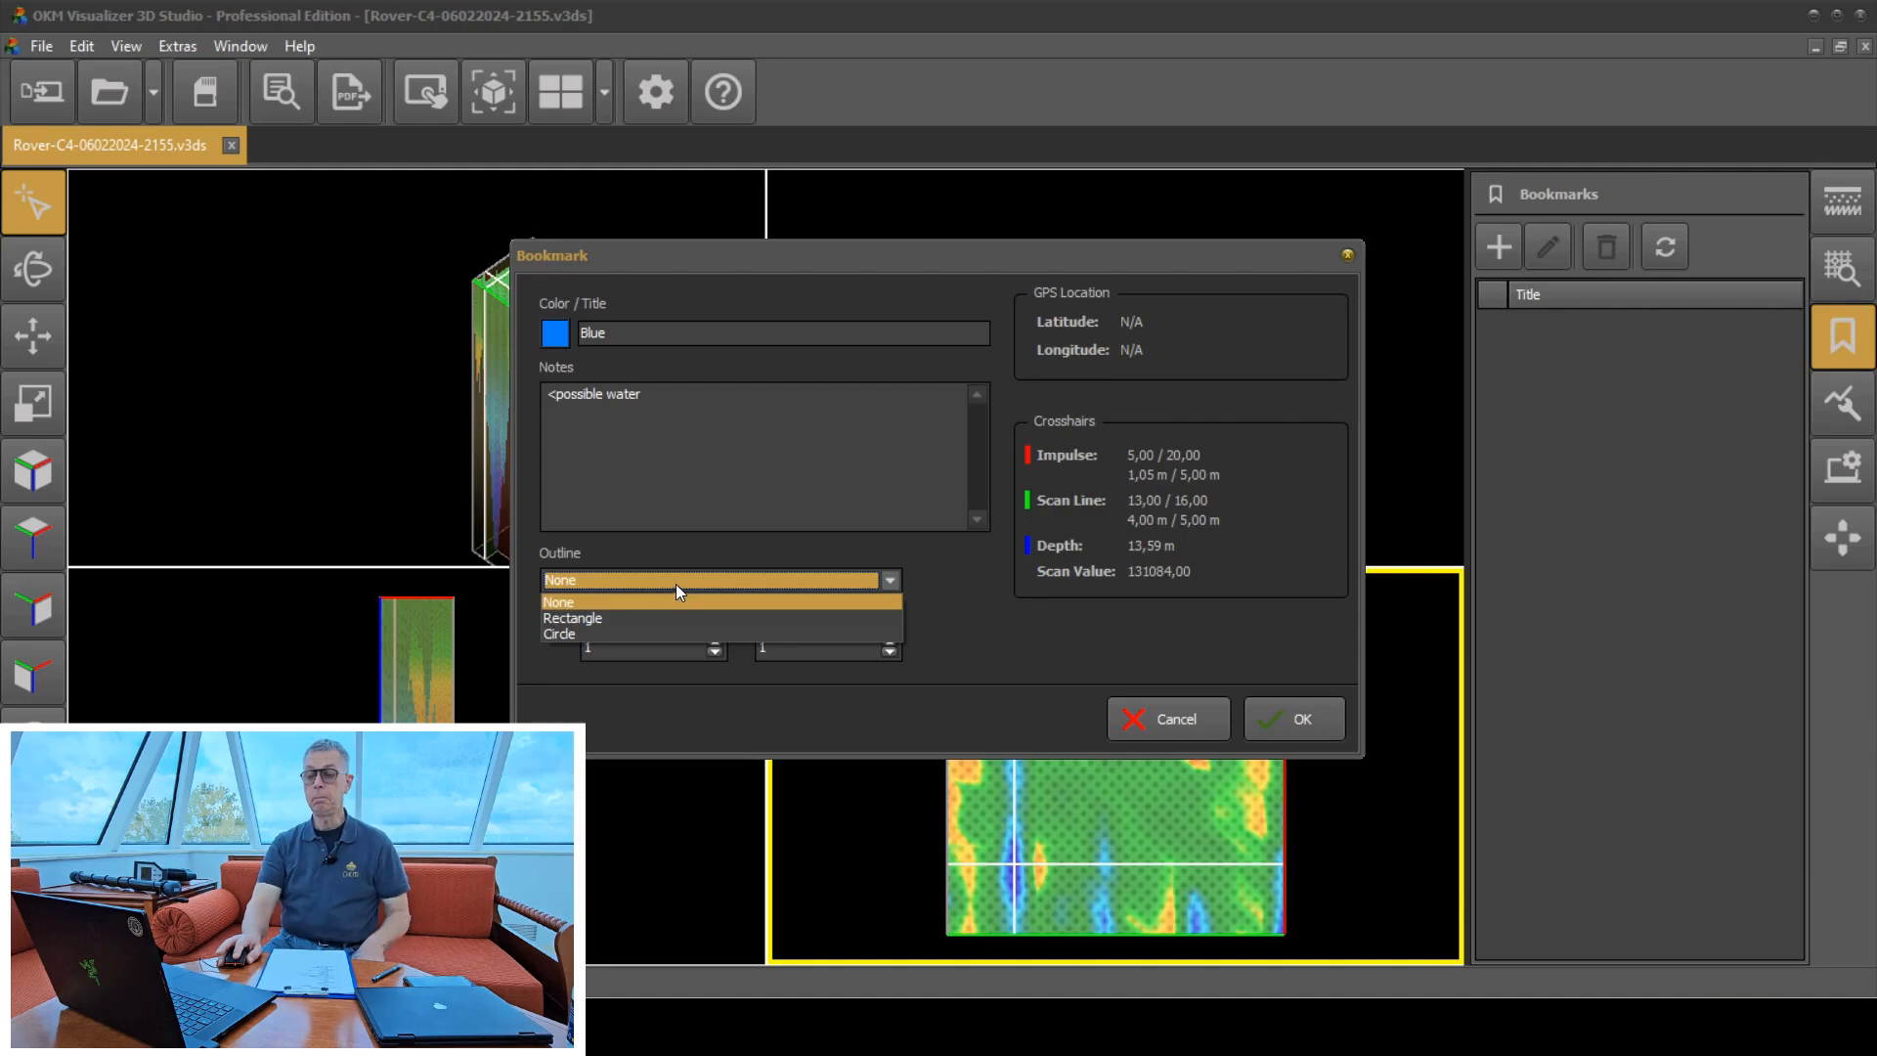
left_click(606, 635)
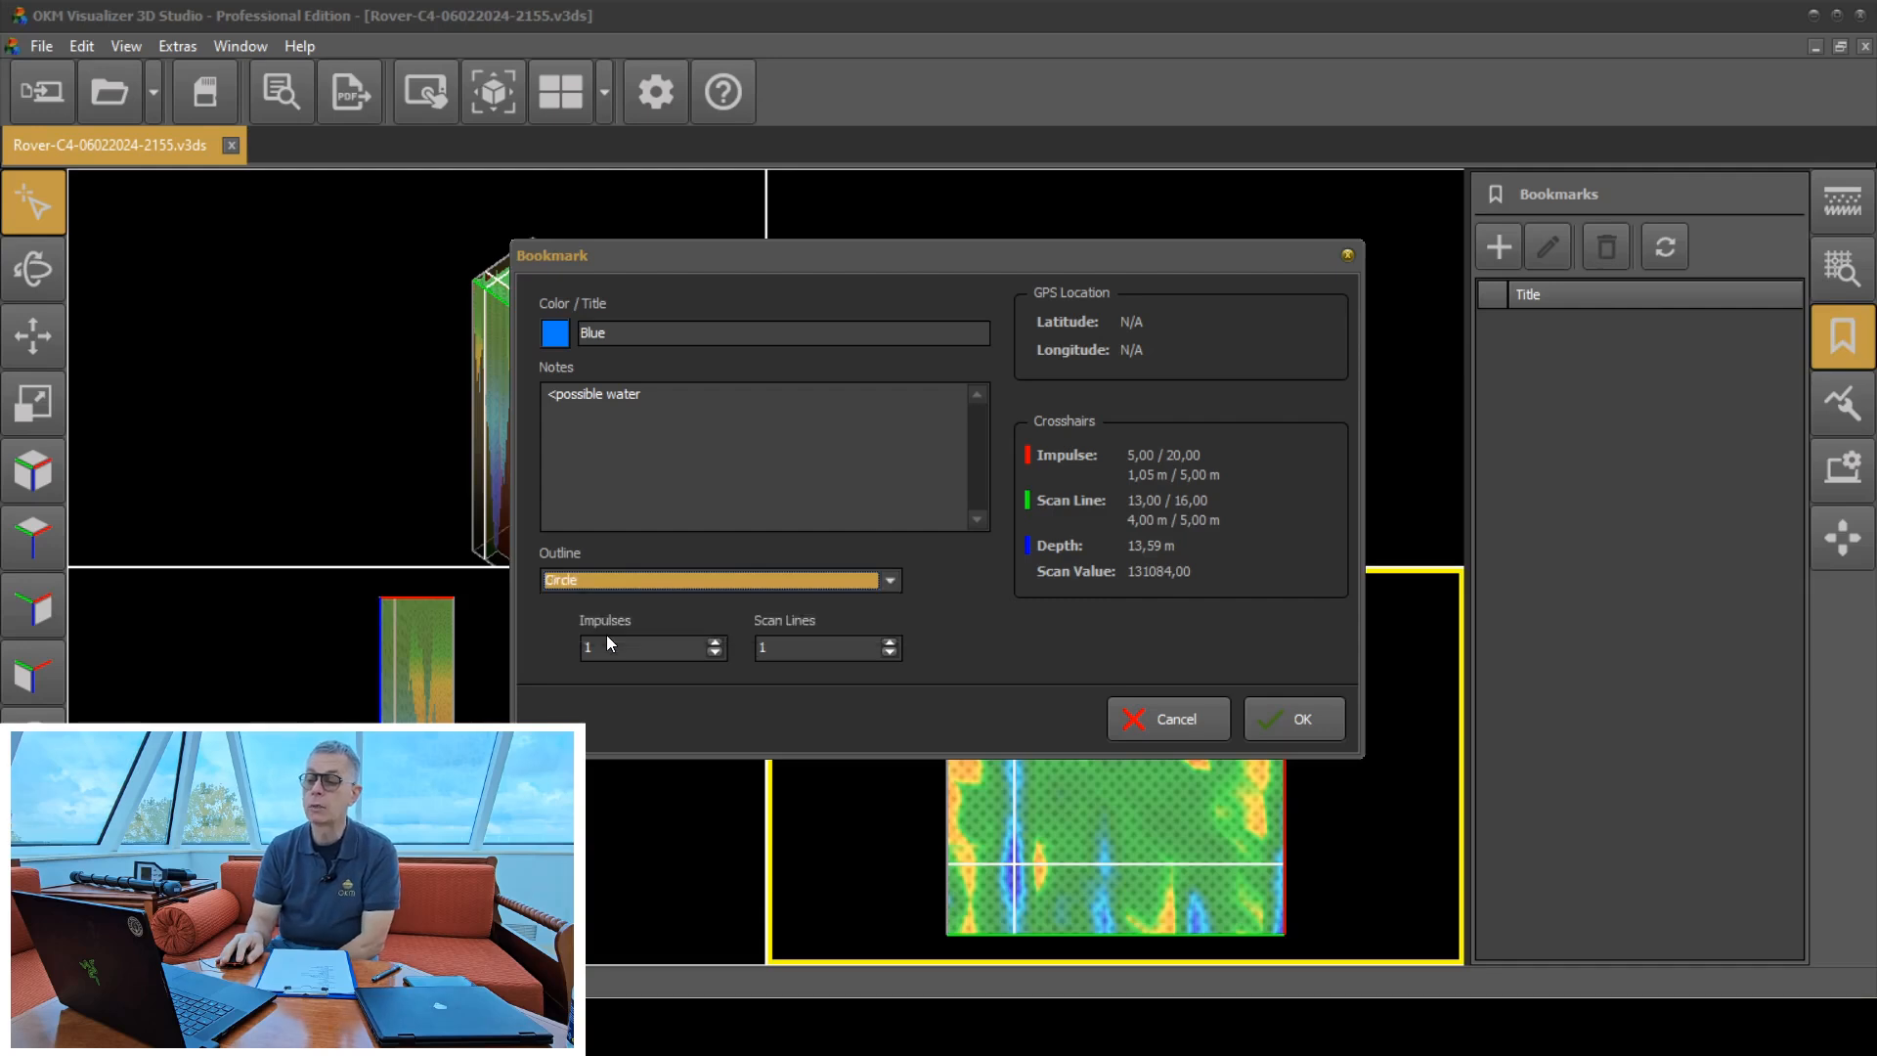
left_click(714, 642)
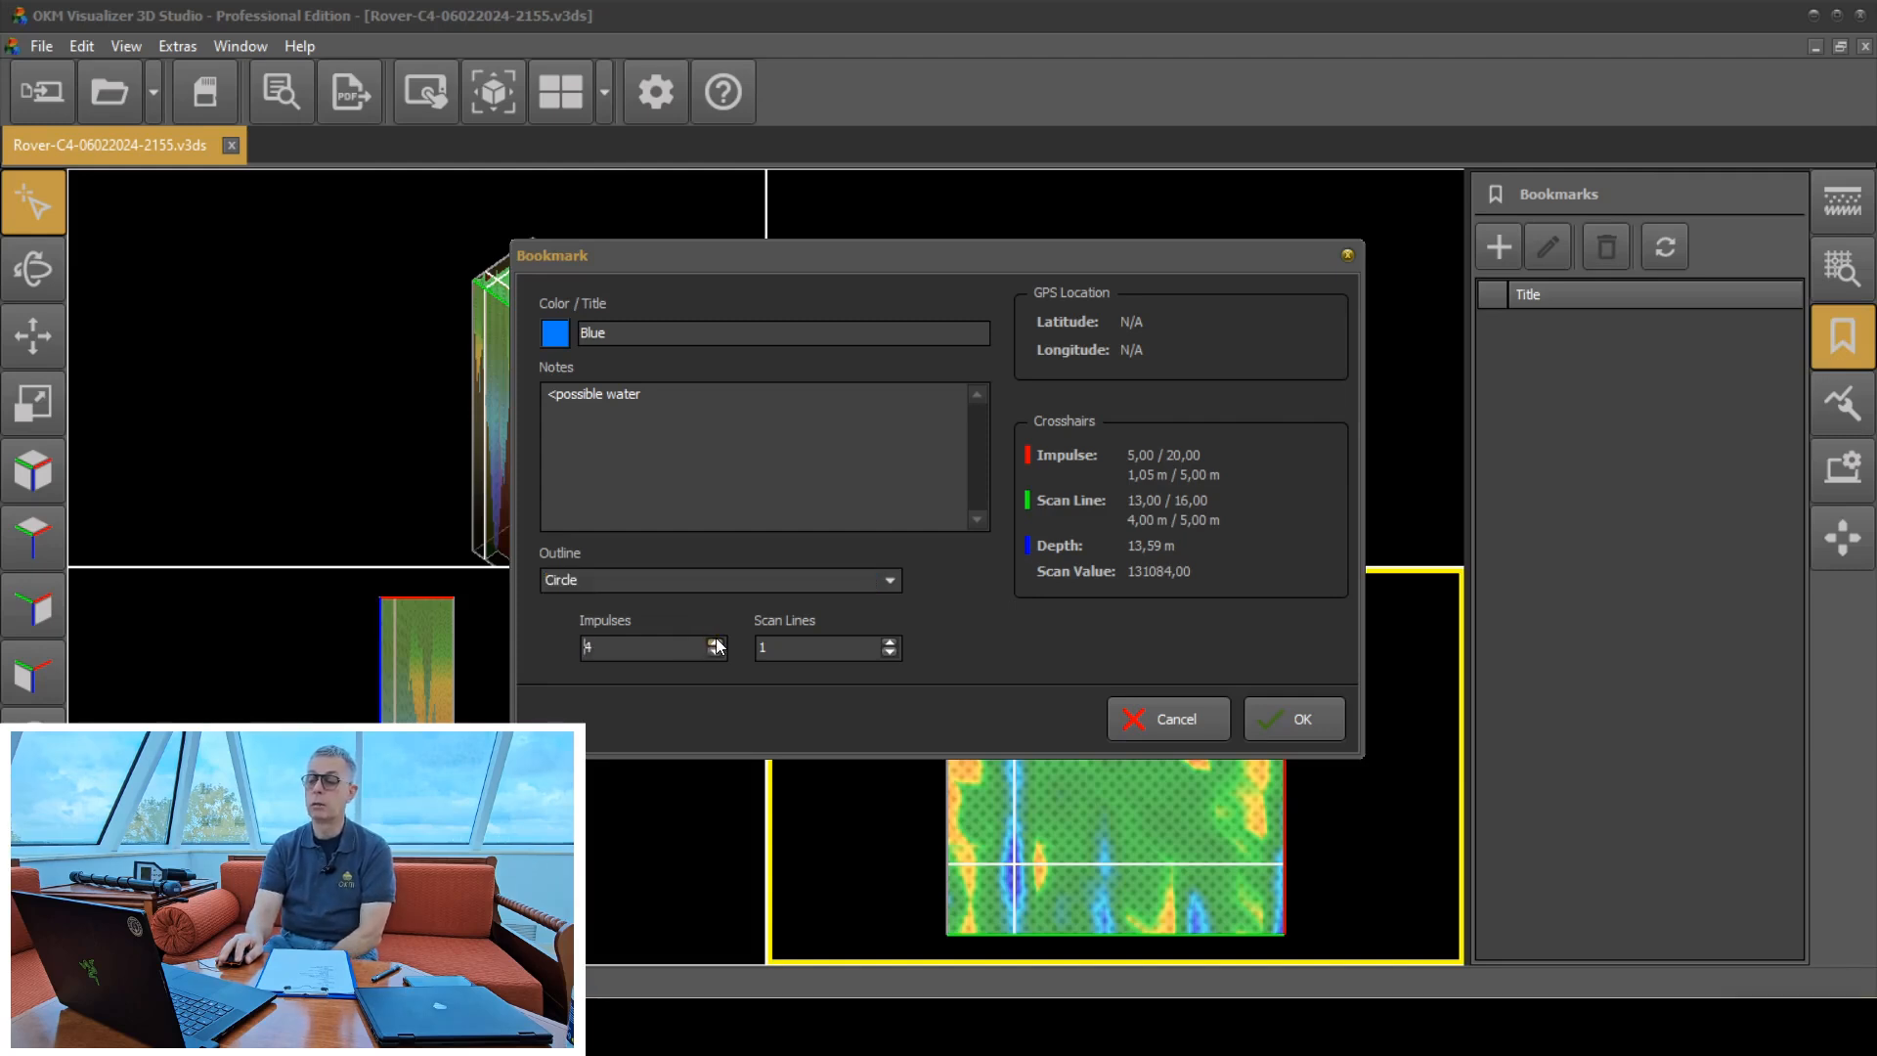
left_click(714, 643)
left_click(715, 643)
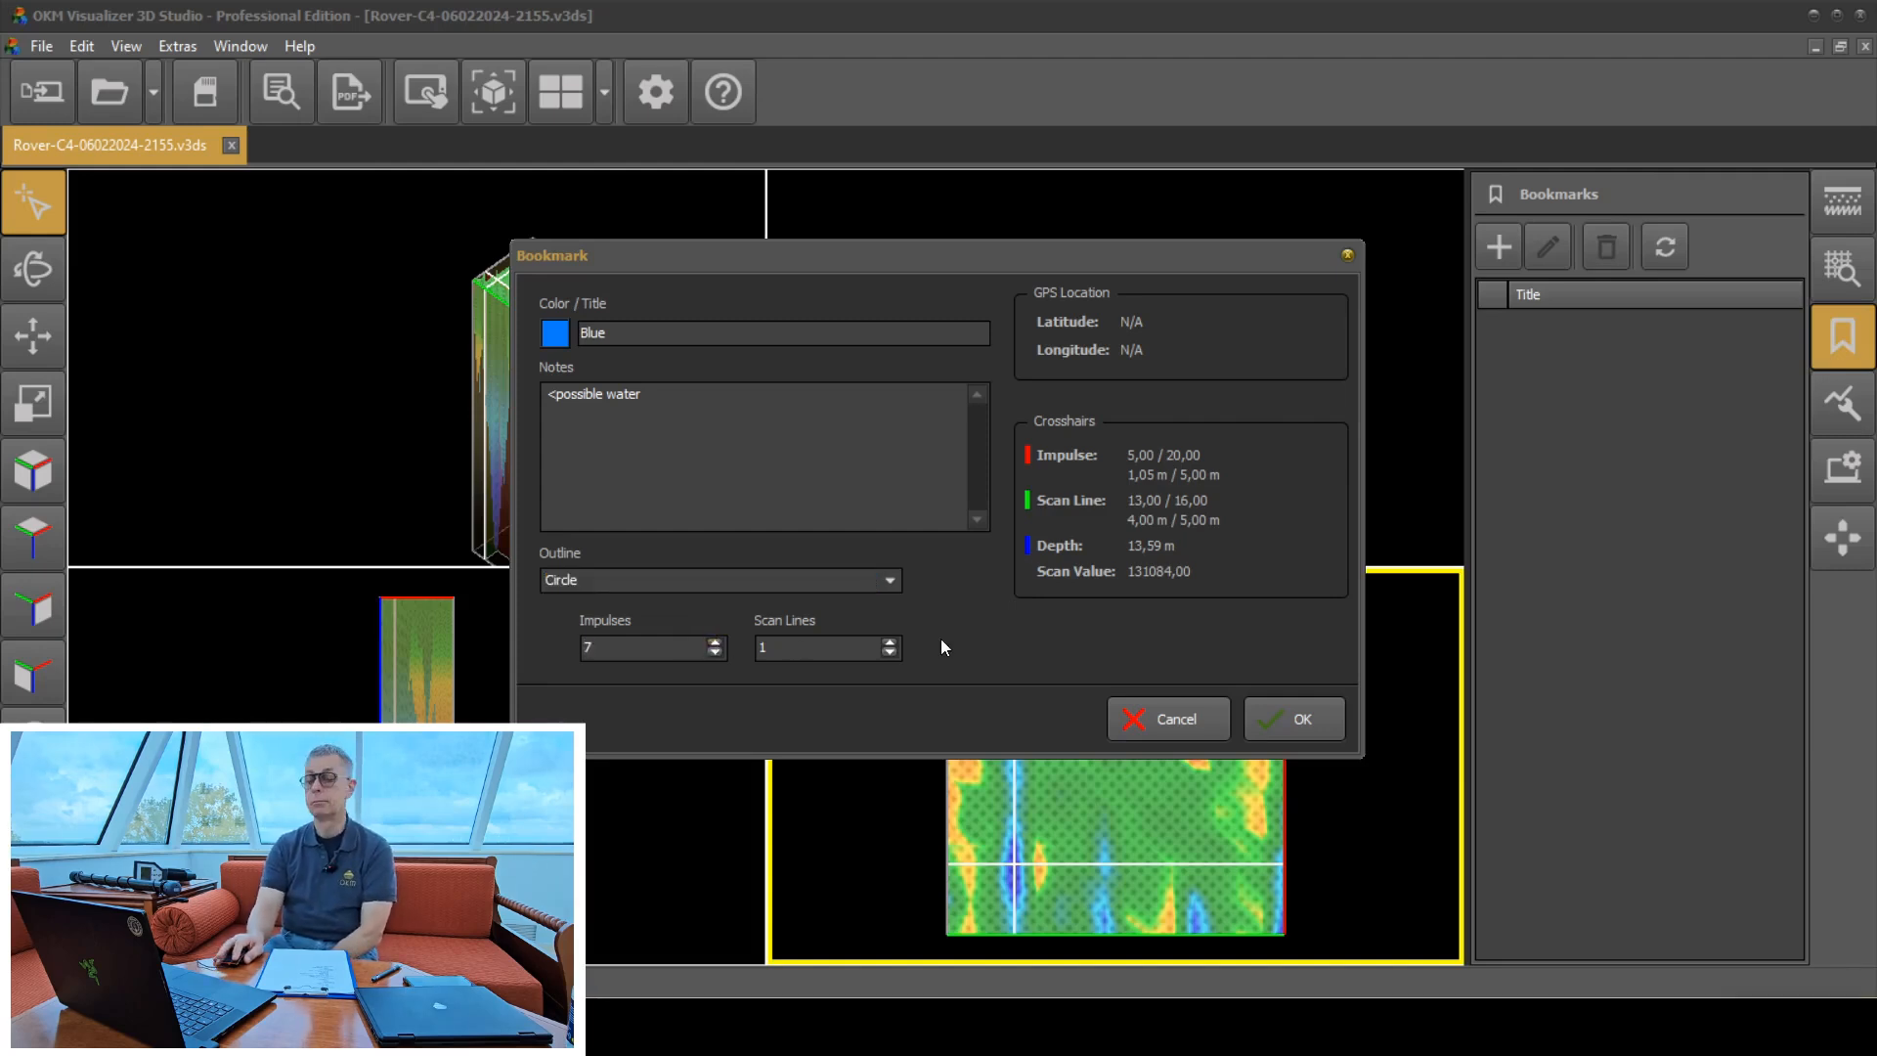
left_click(889, 642)
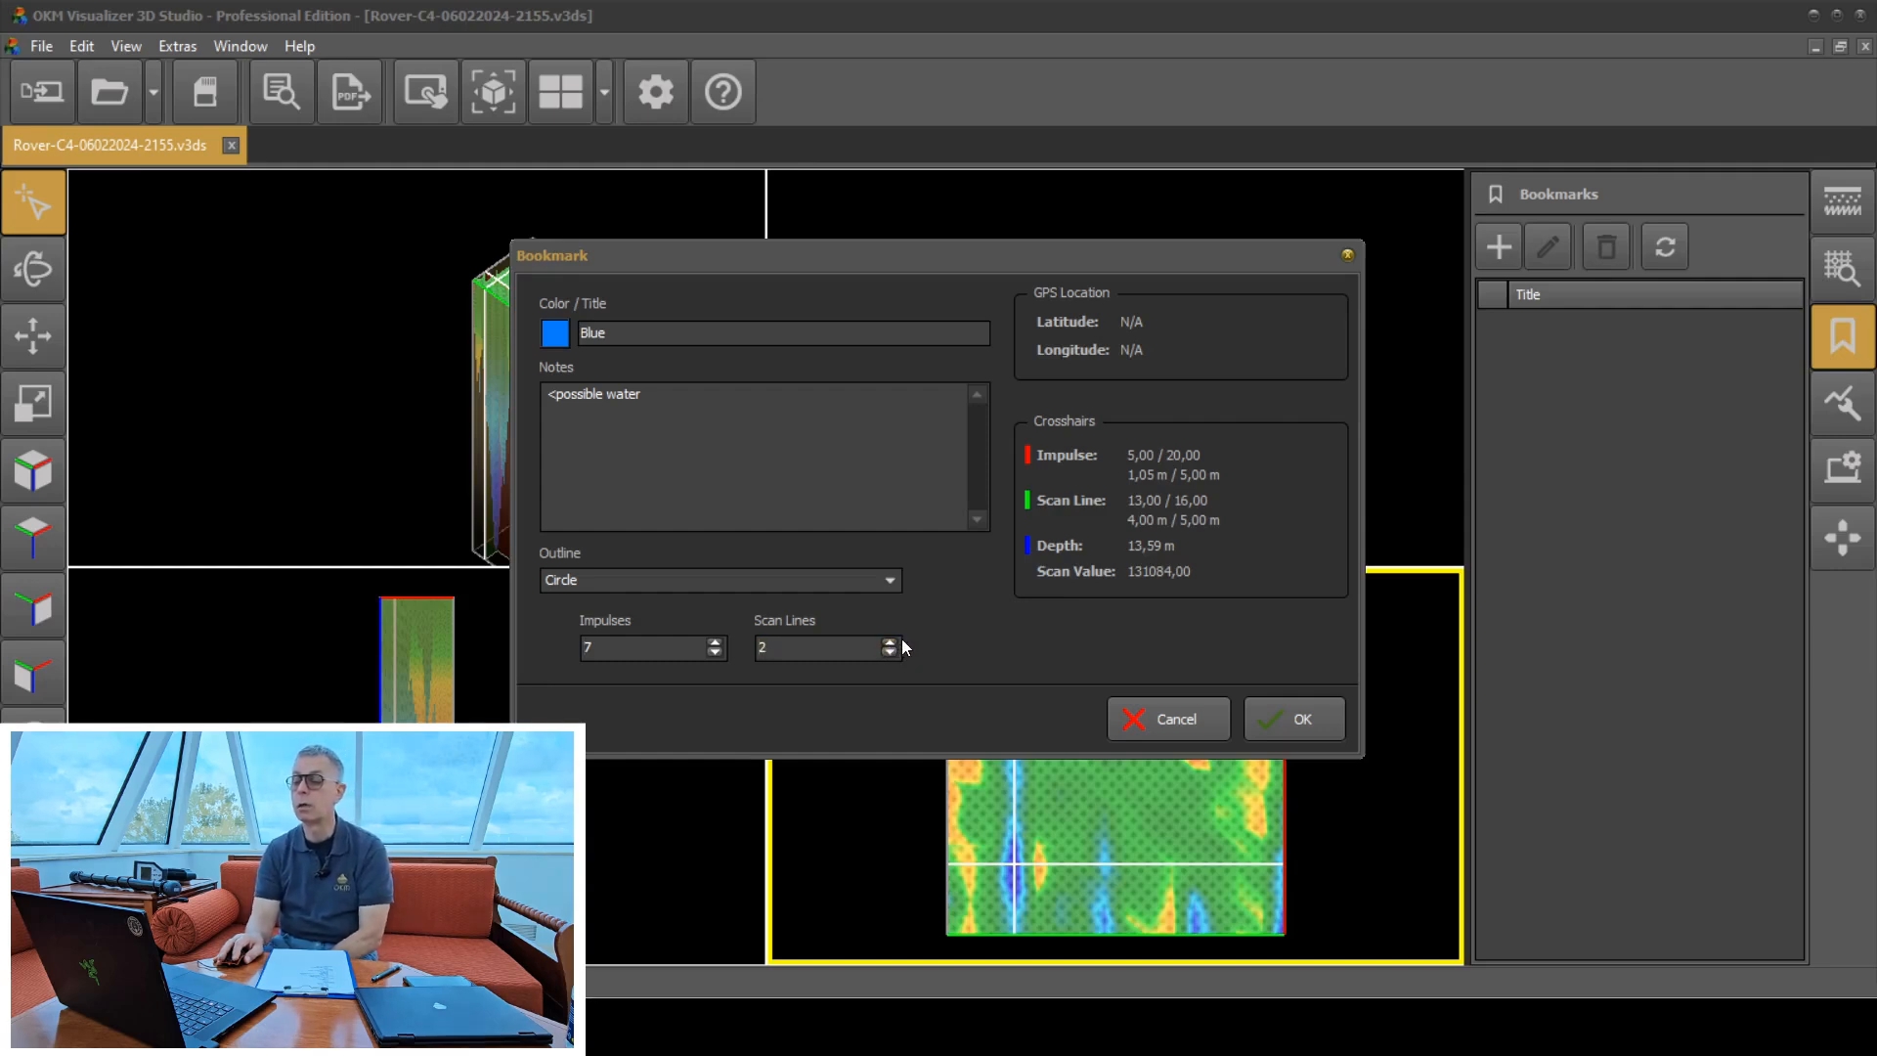
left_click(887, 642)
left_click(888, 642)
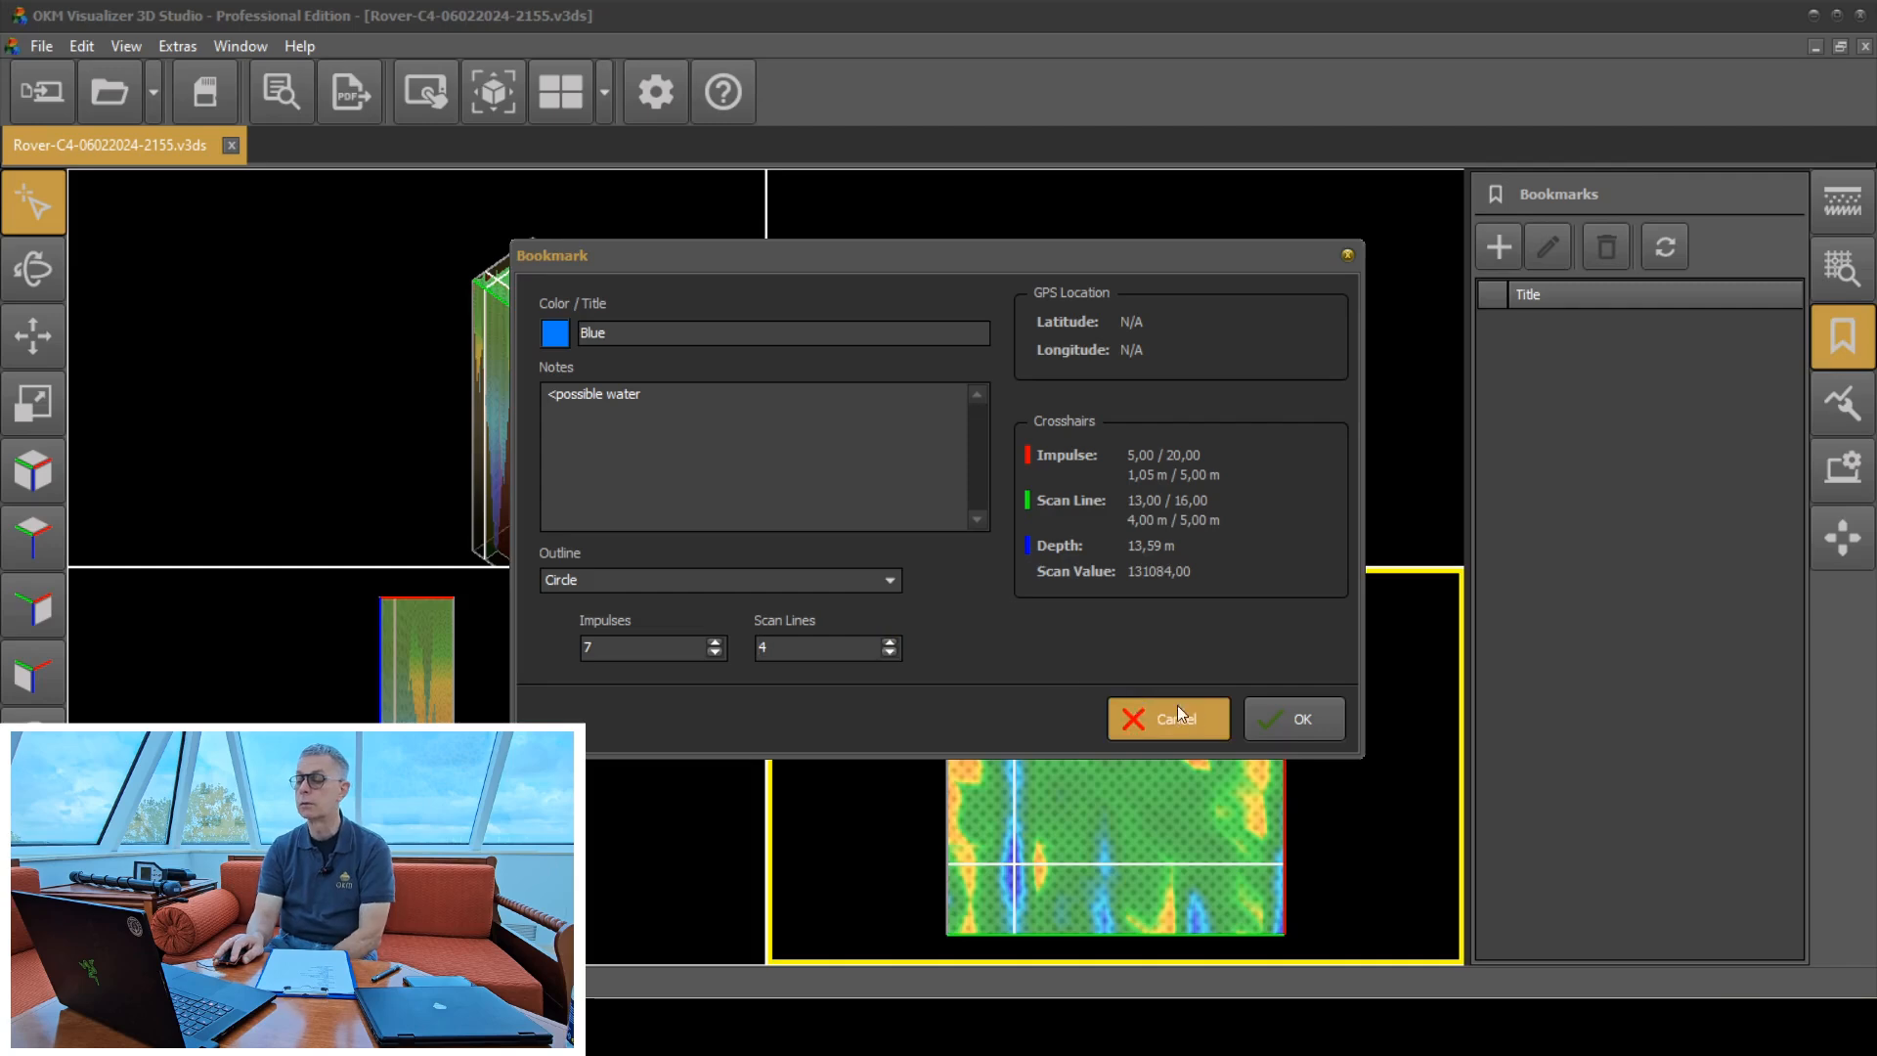
left_click(1299, 706)
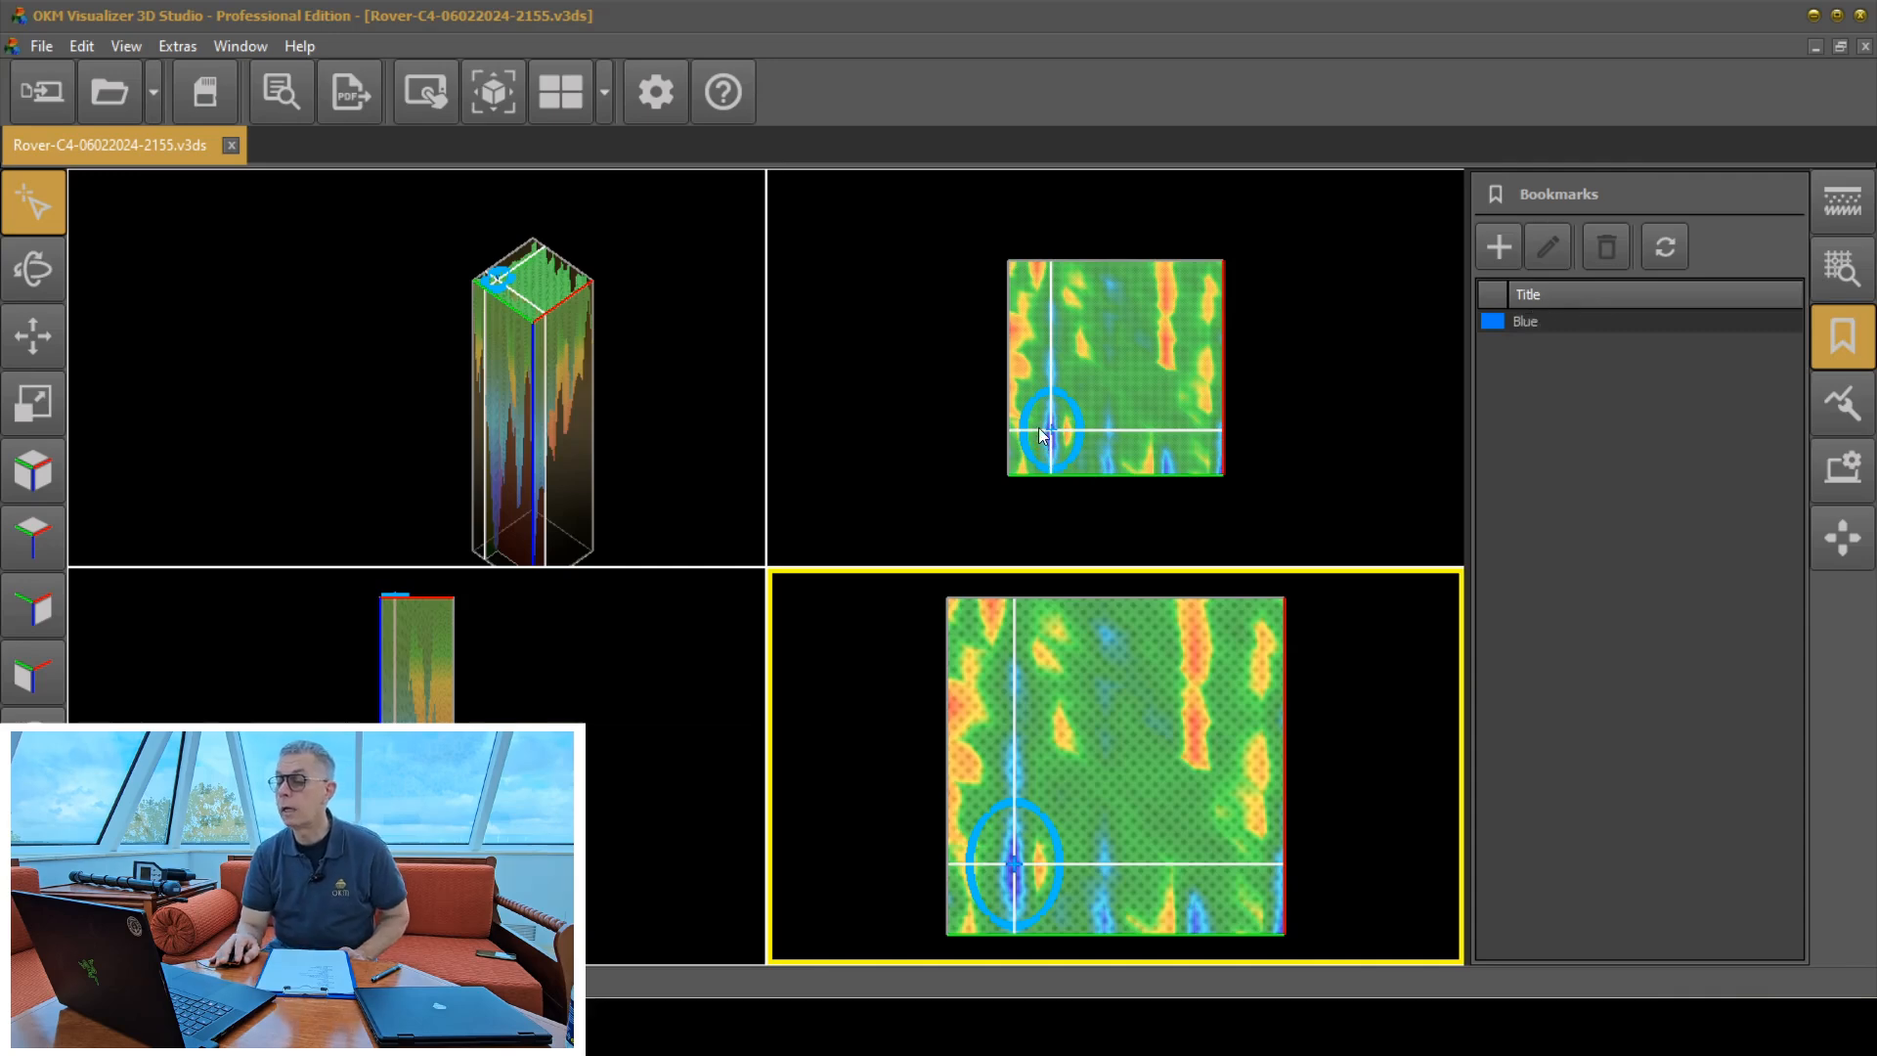
Change the colour of the Blue bookmark to red.
left_click(1534, 327)
left_click(1534, 254)
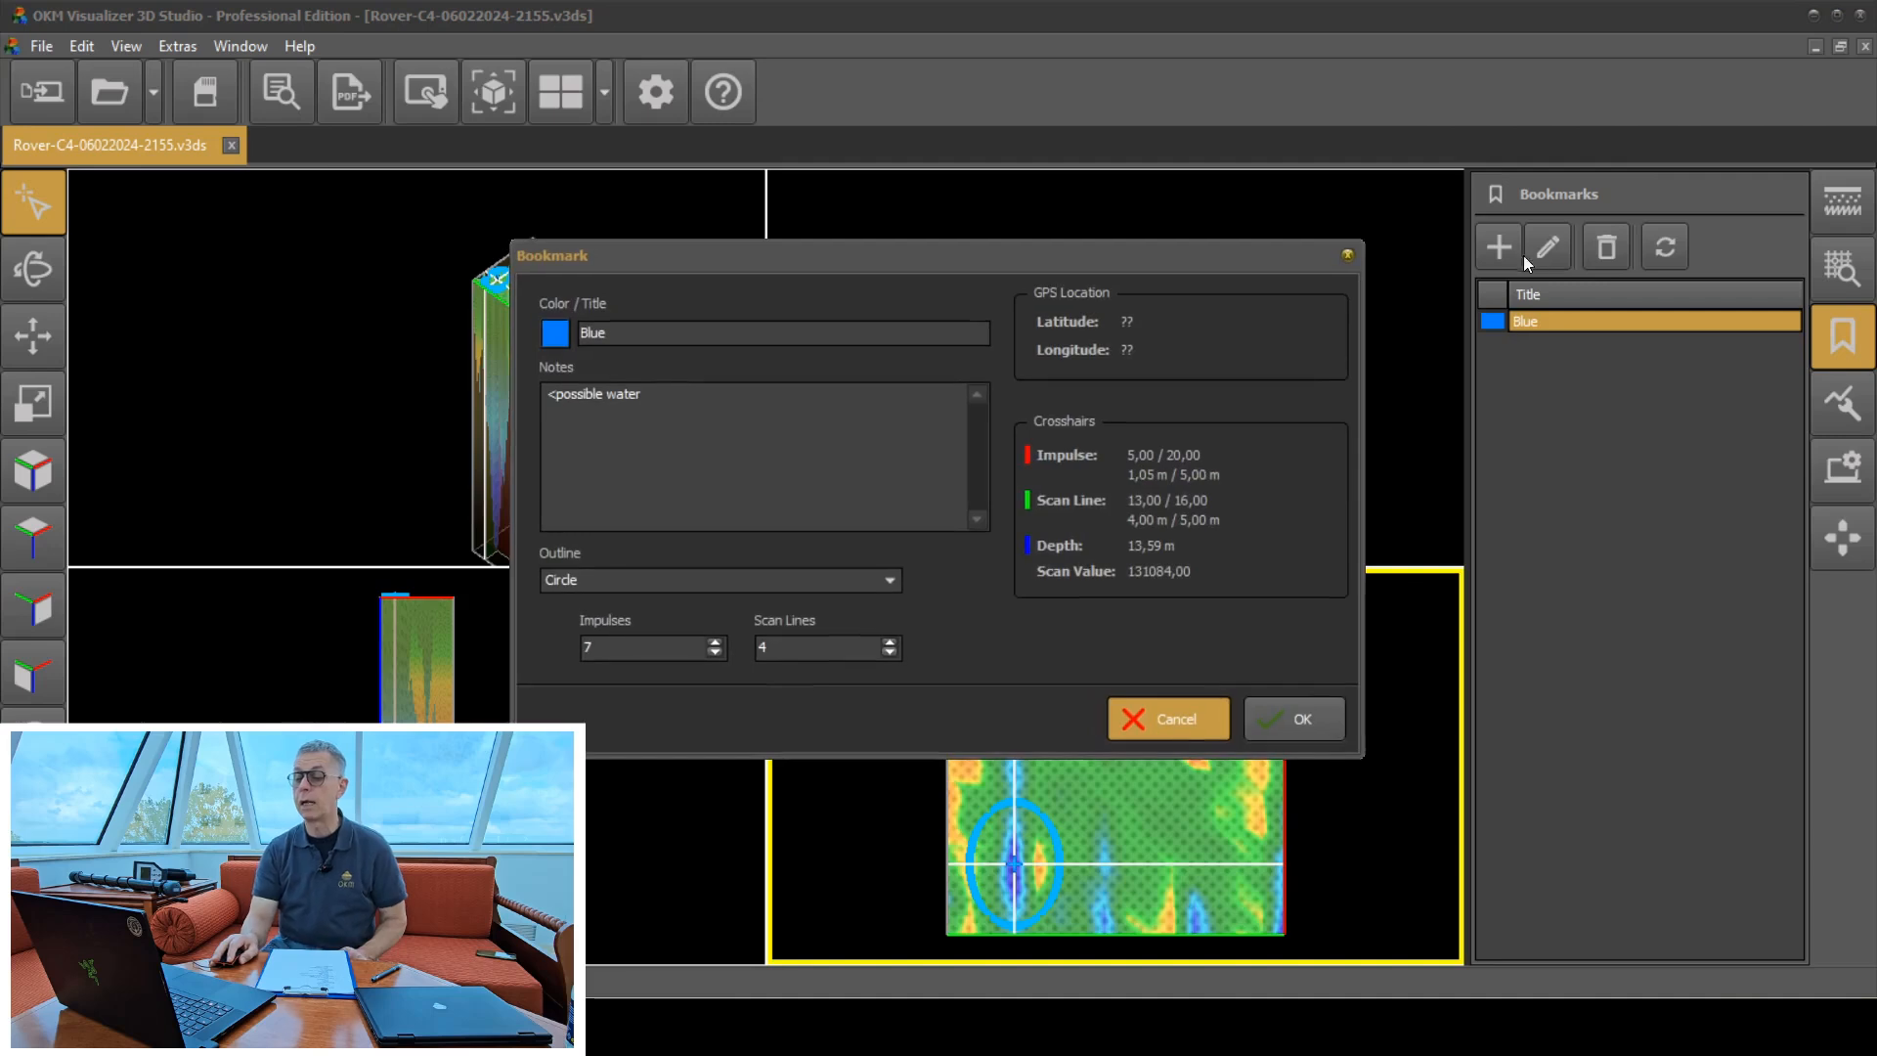
left_click(571, 333)
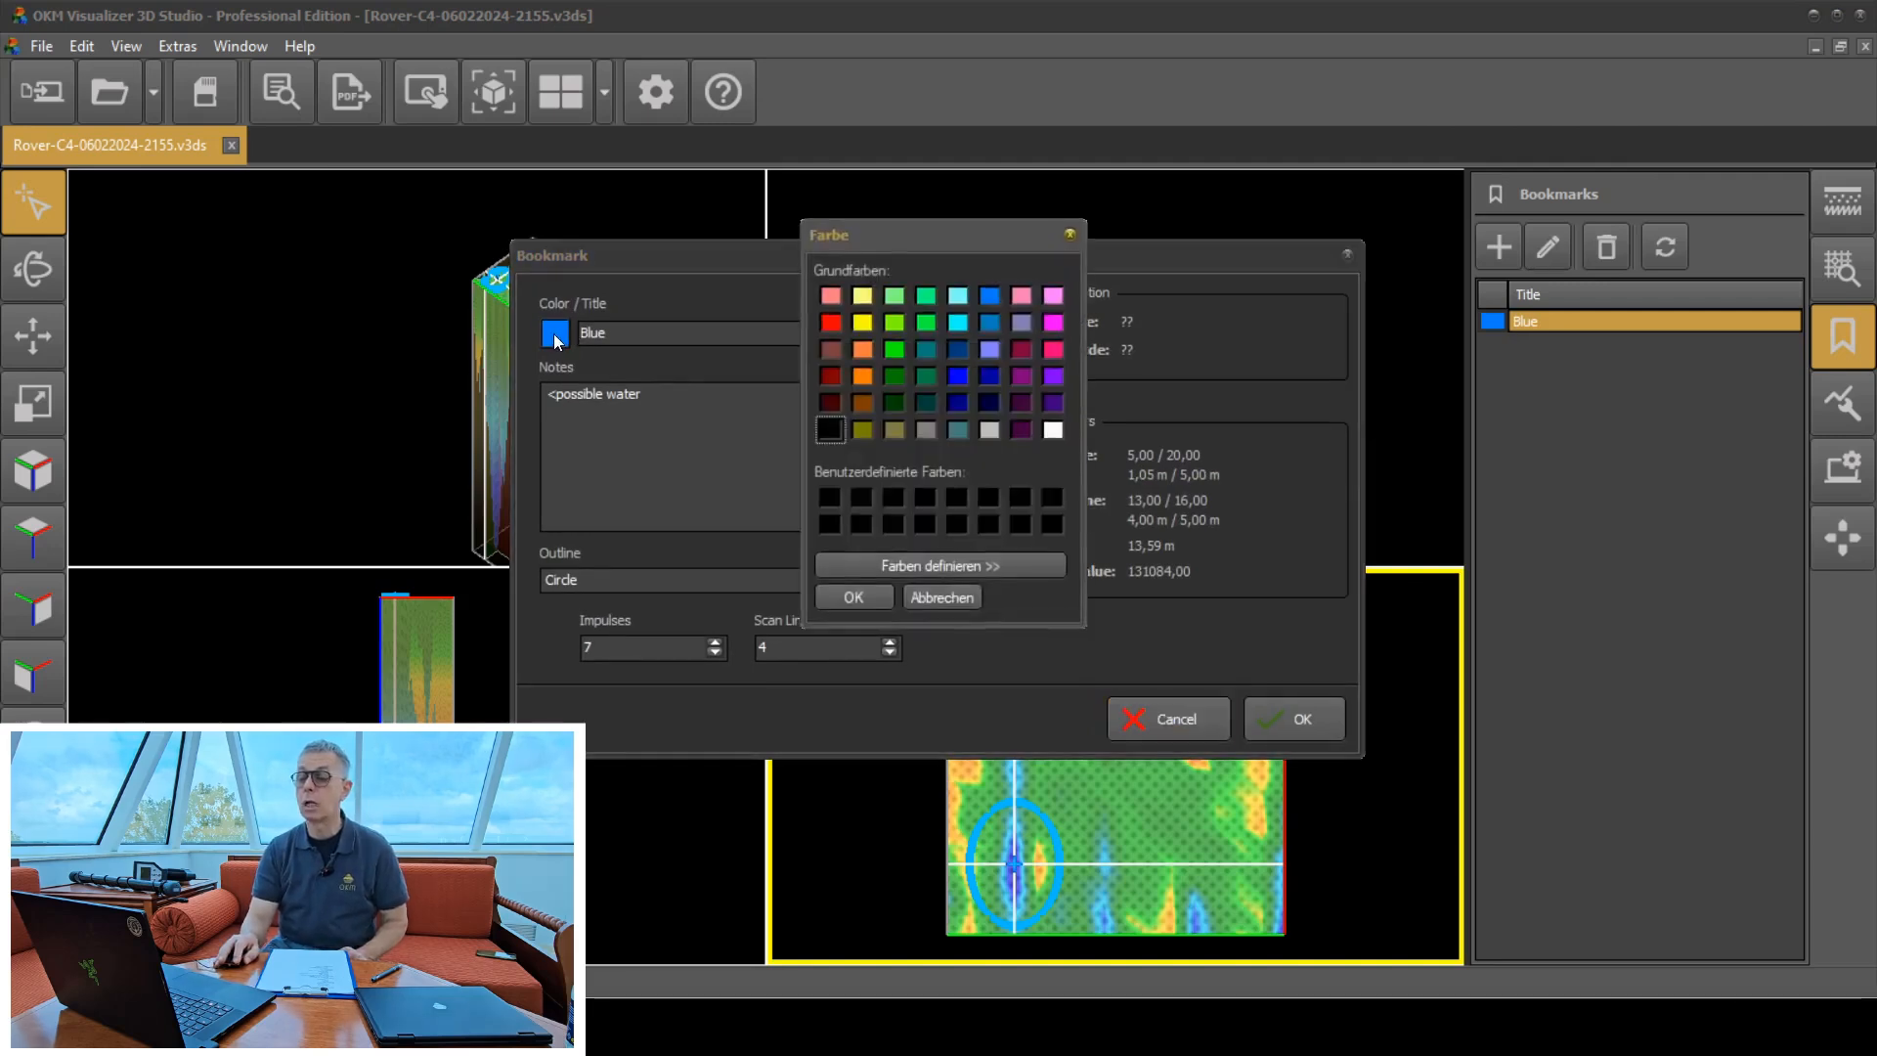
left_click(837, 318)
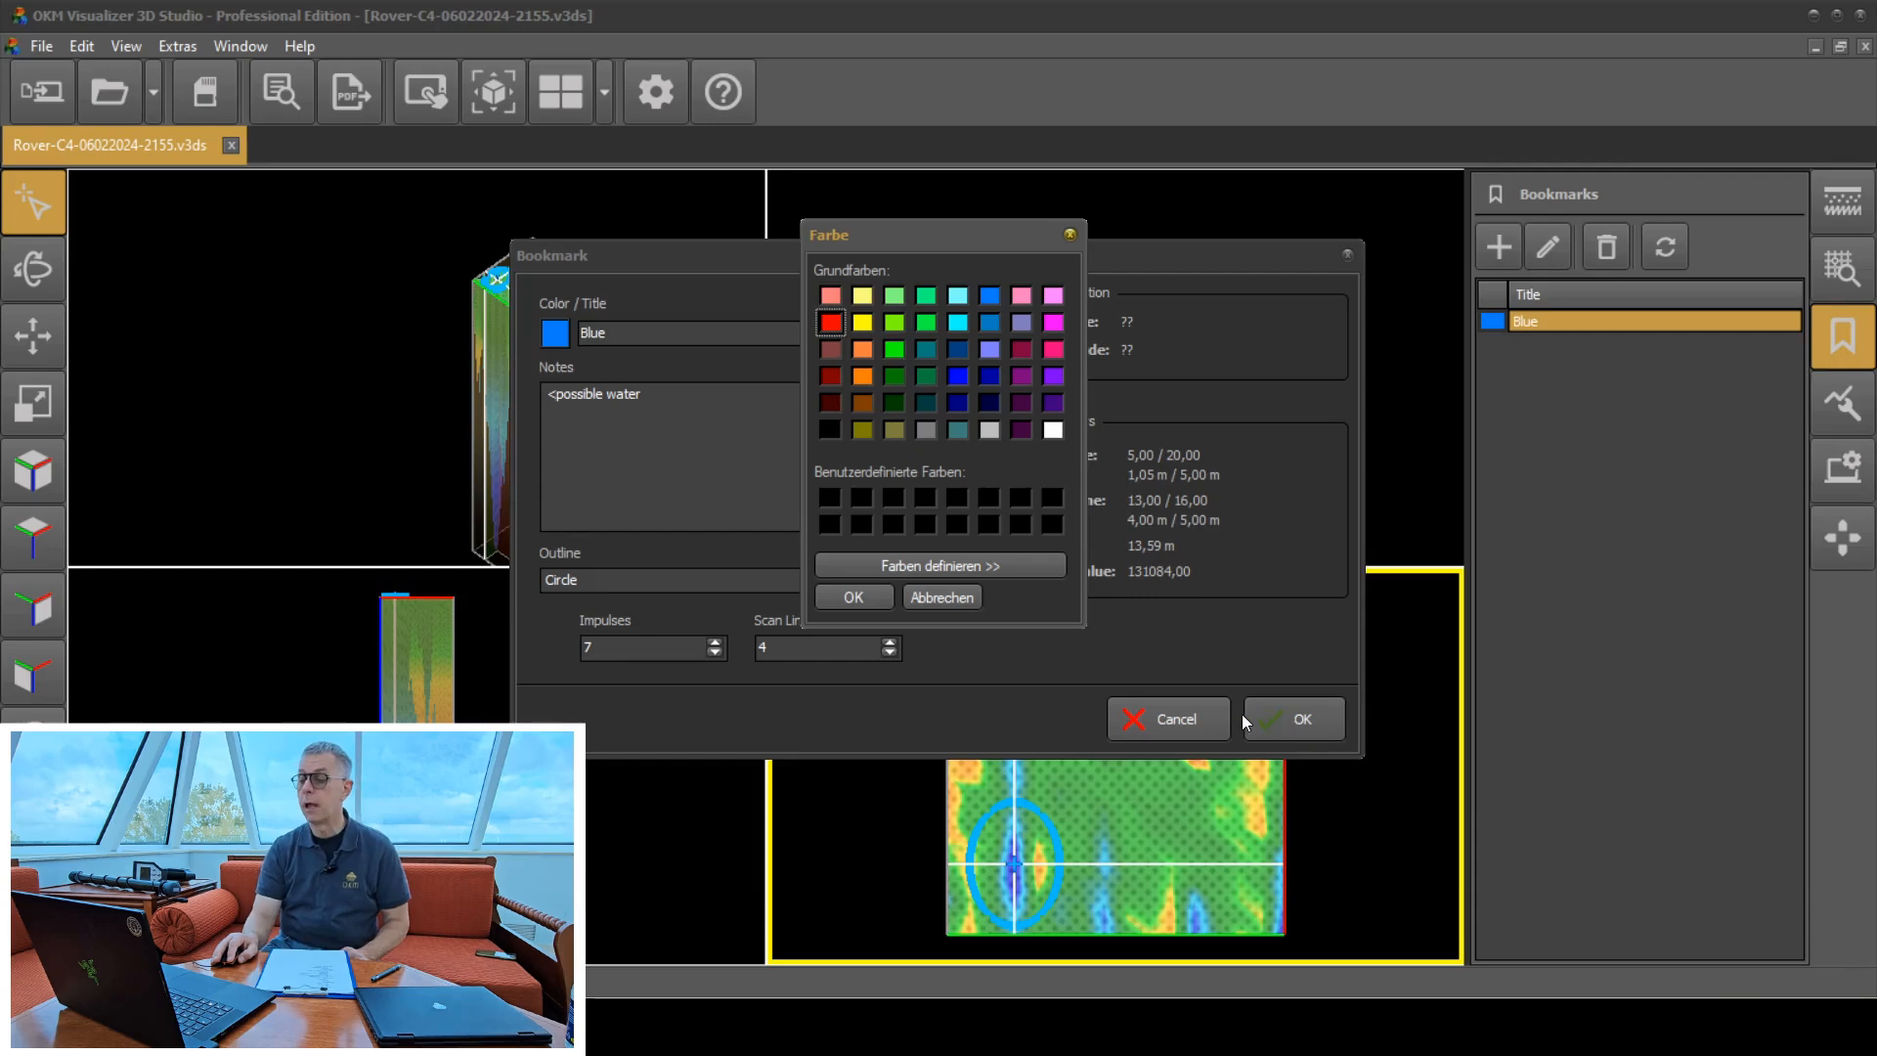
left_click(847, 600)
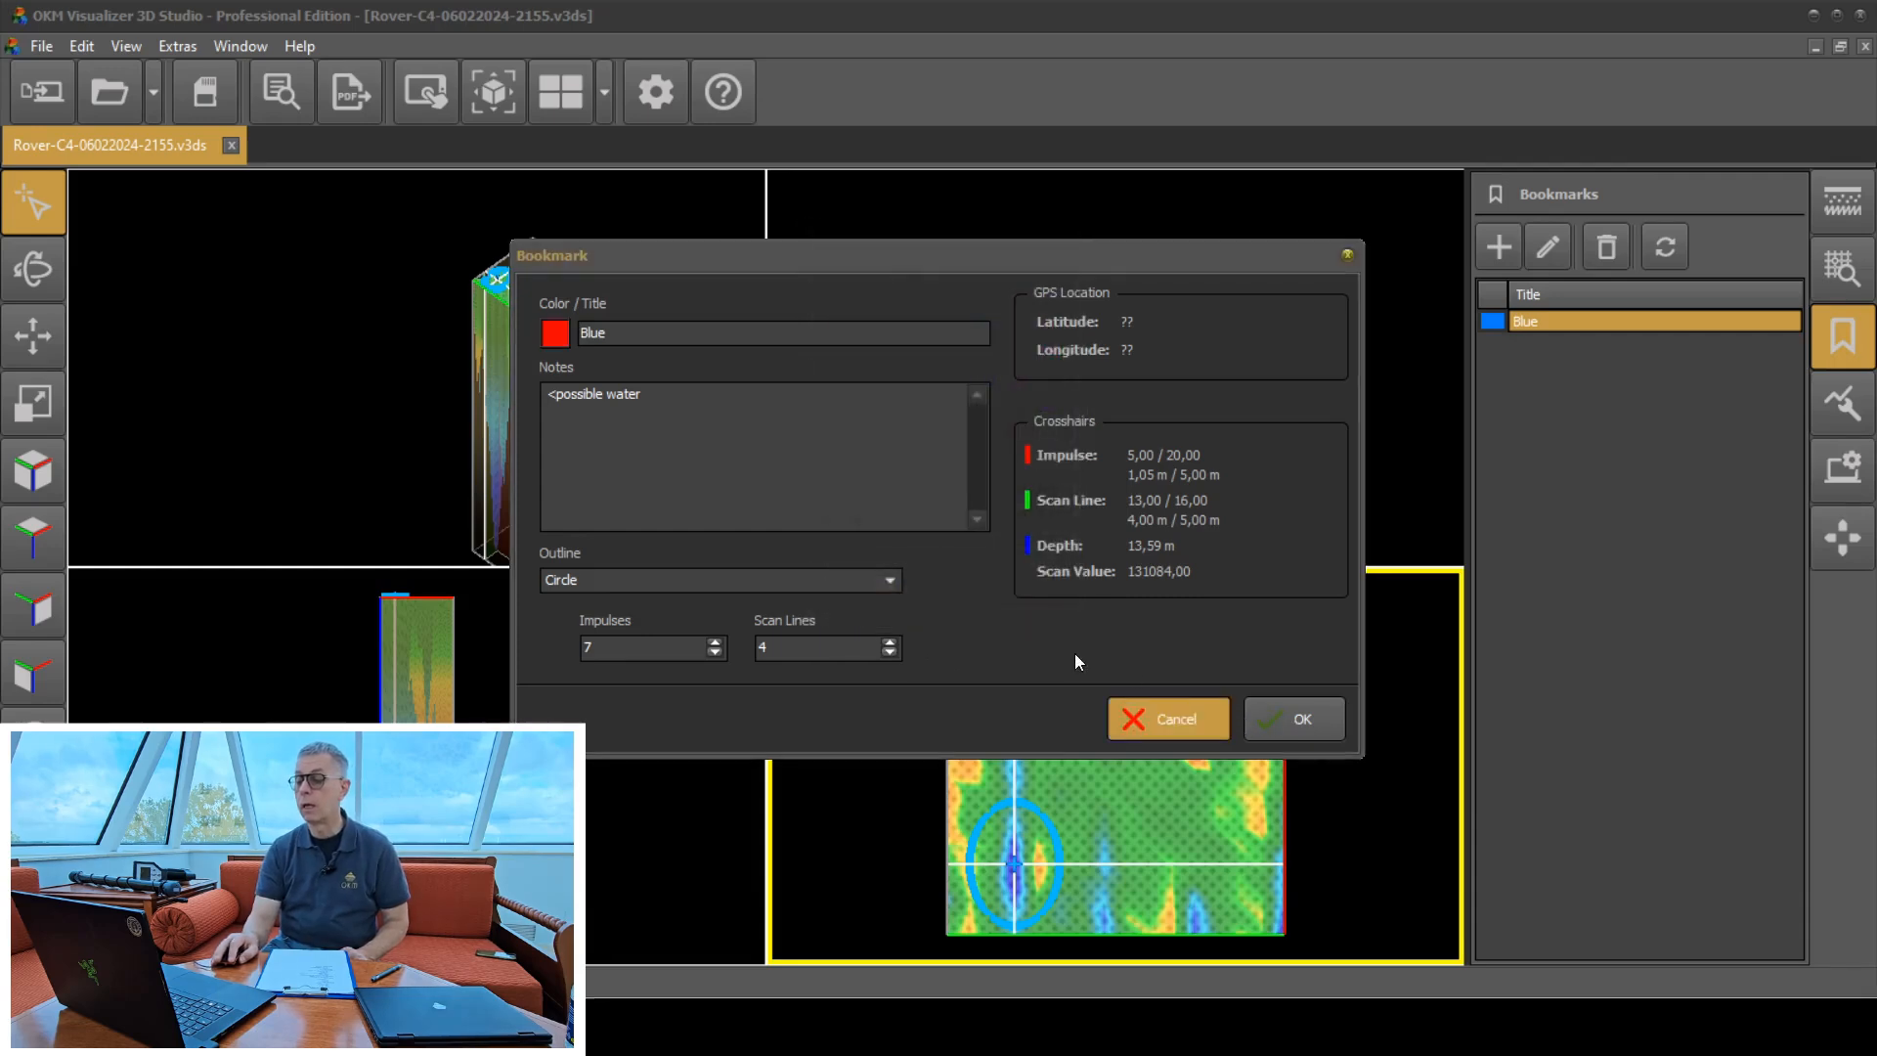
left_click(1279, 715)
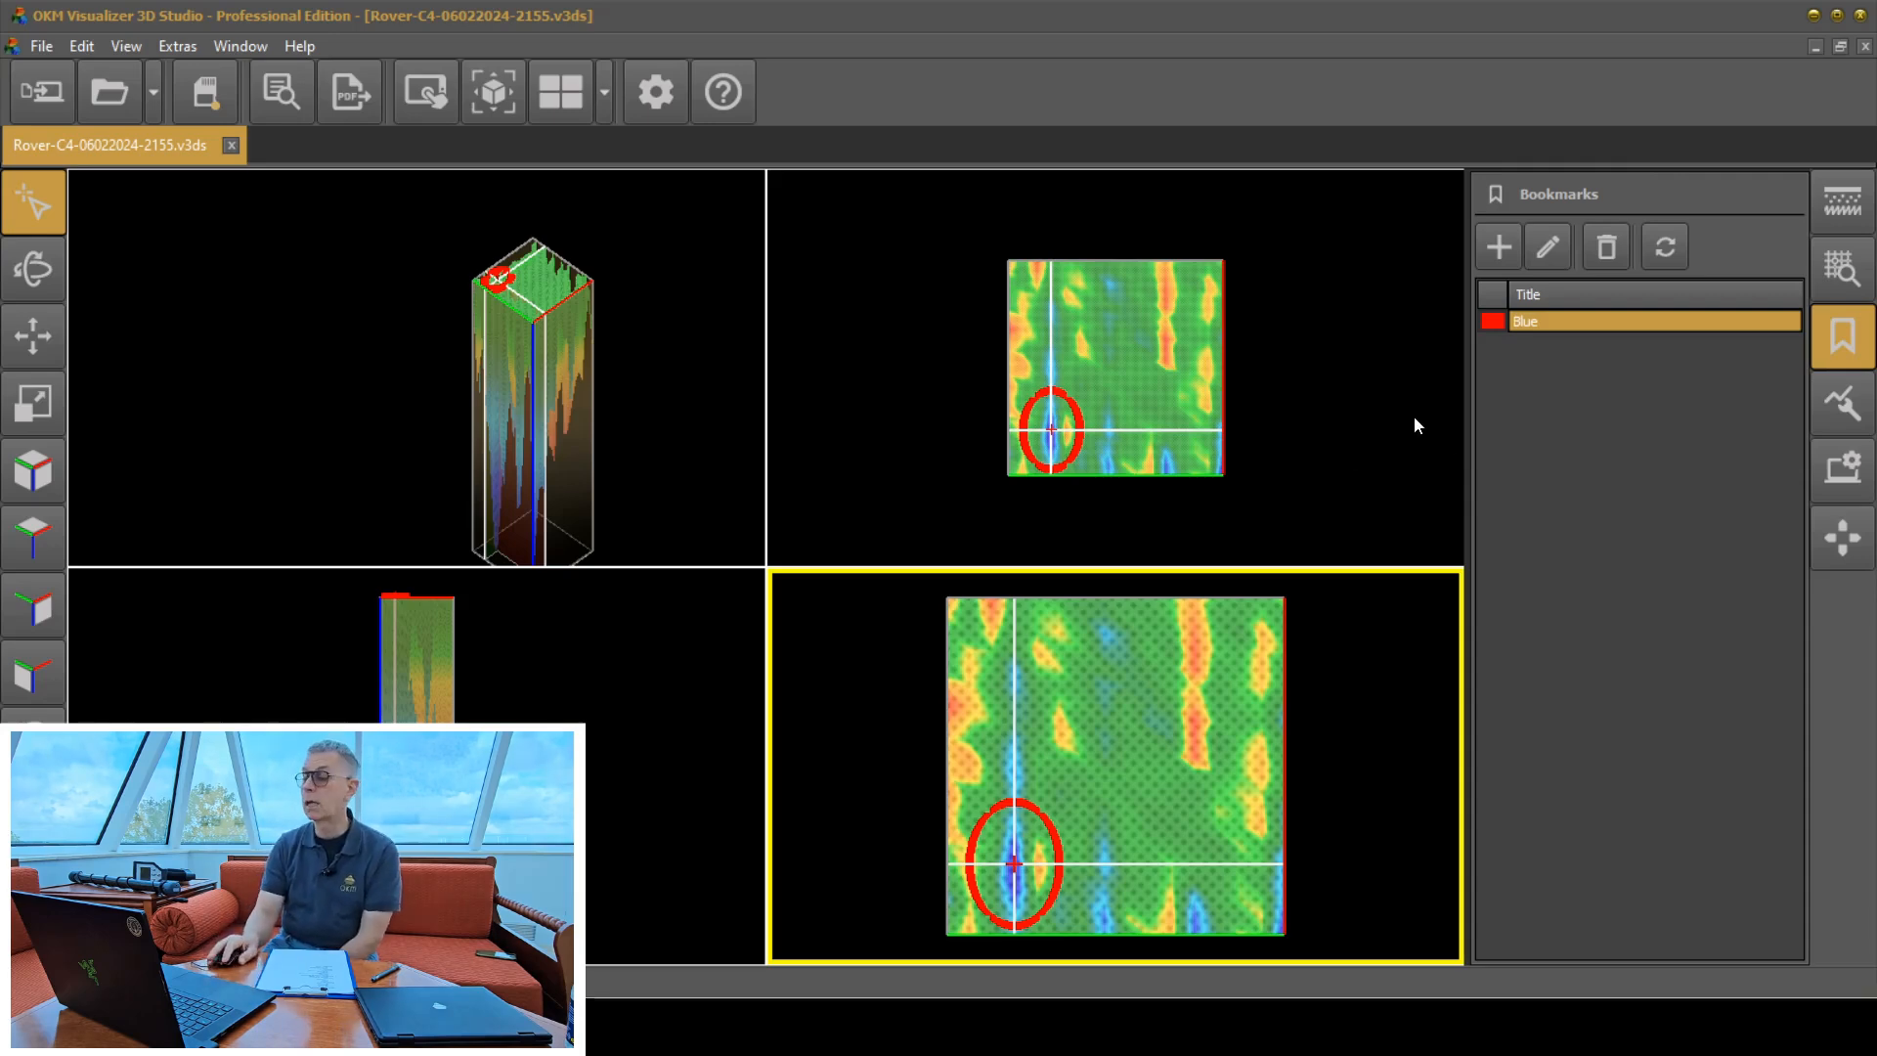
Add a Signal Correction modifier after picking a crosshair position near the scan's middle in the second viewport, and delete that modifier.
left_click(1848, 408)
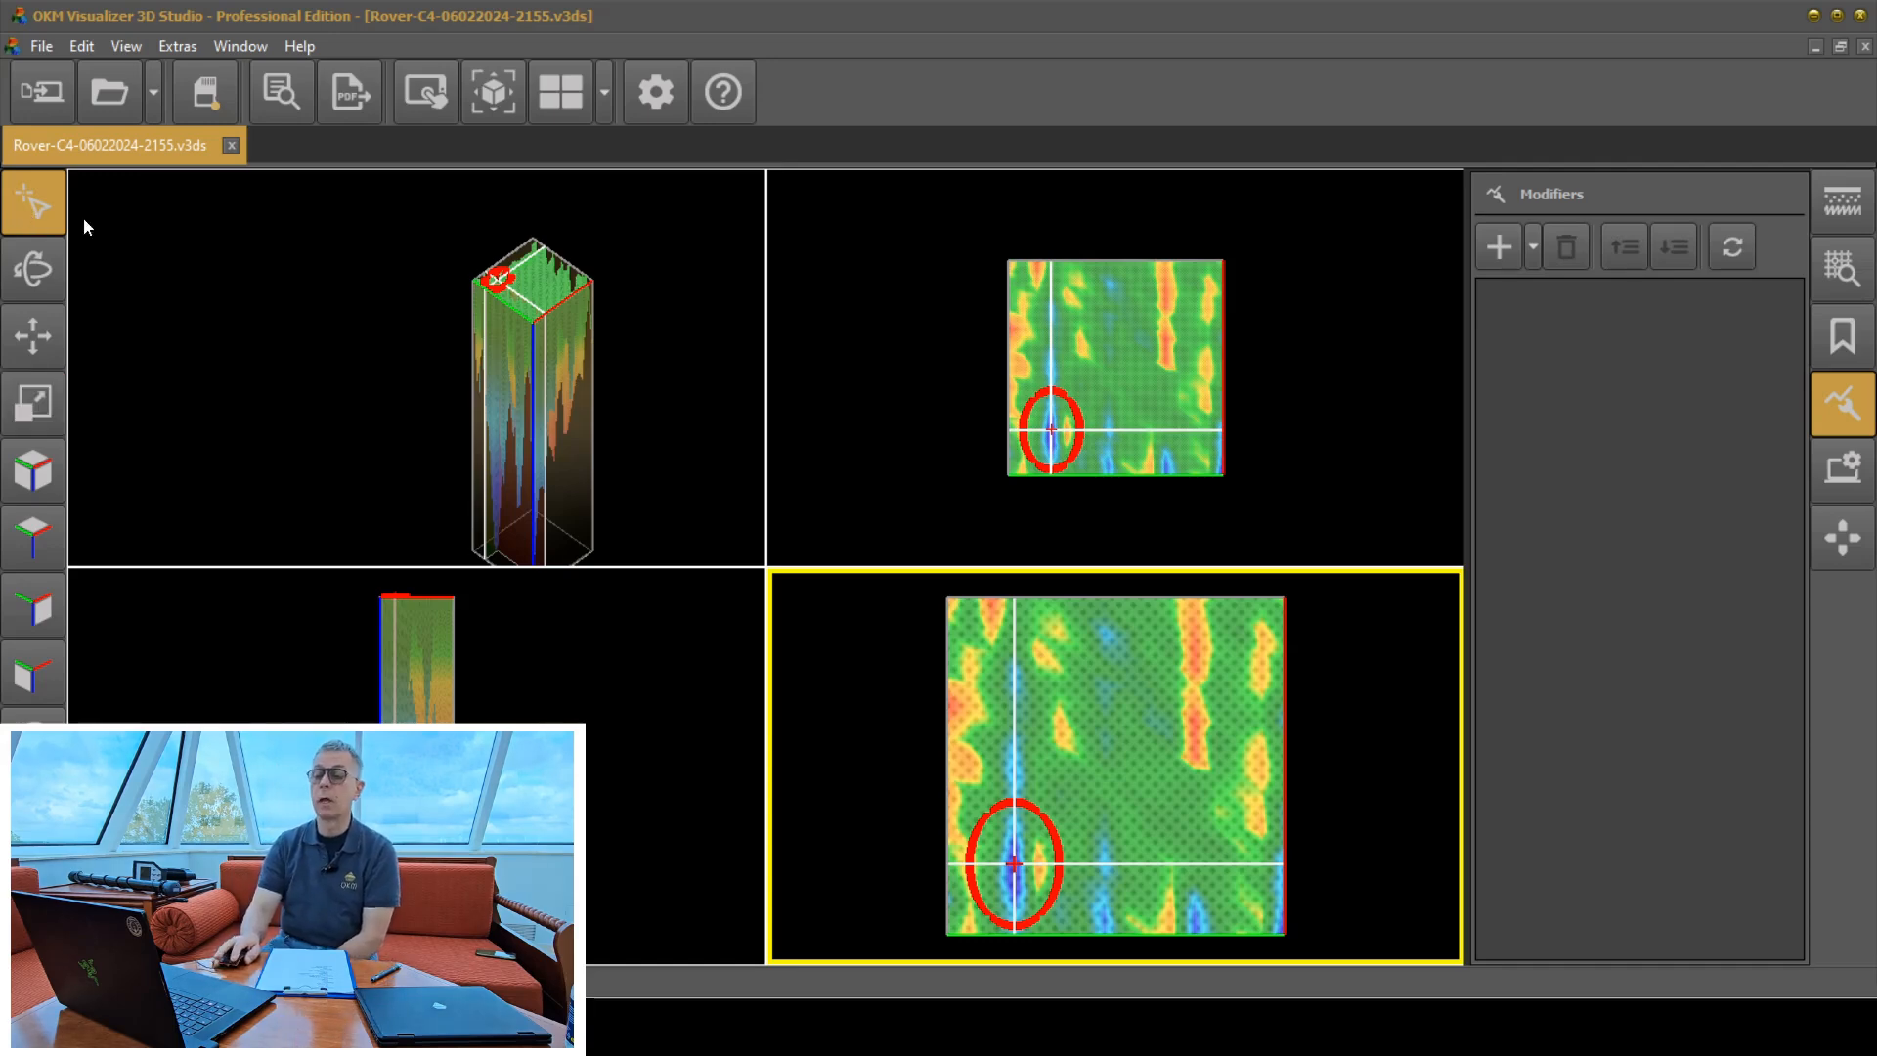
left_click(1122, 337)
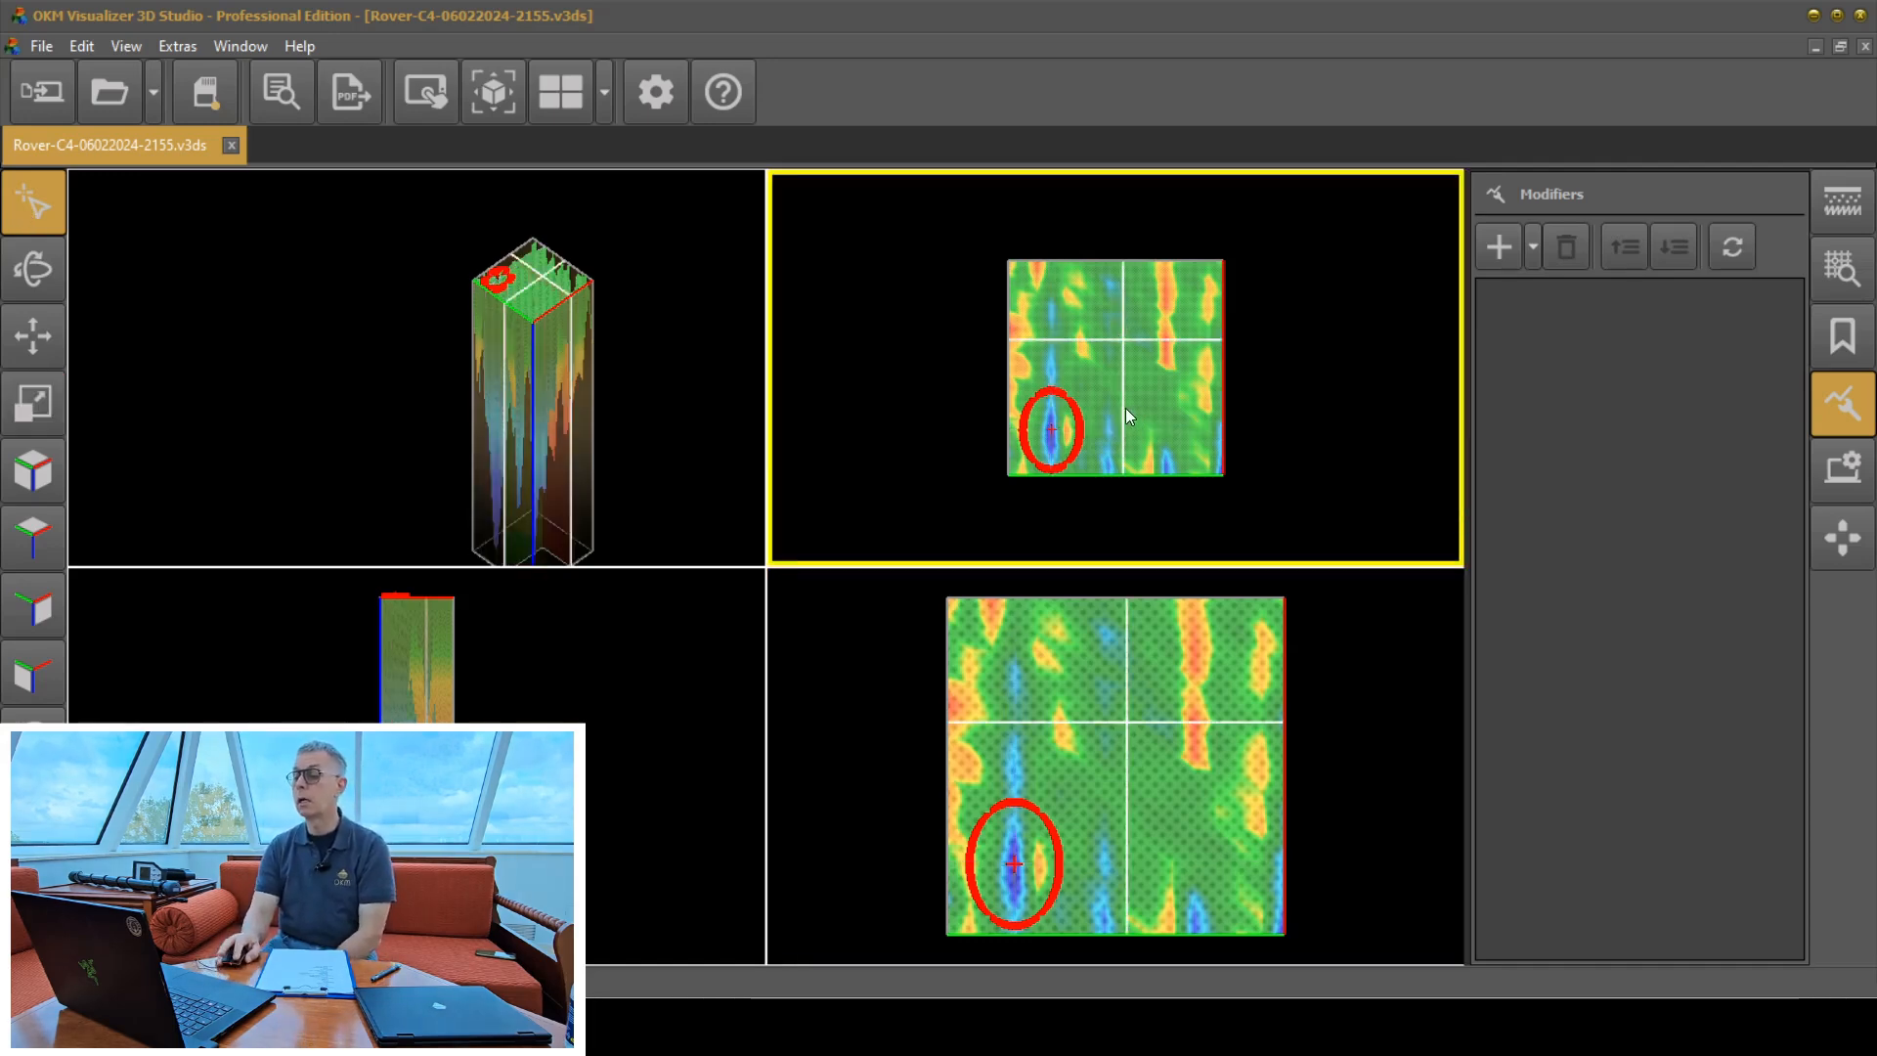
left_click(1500, 264)
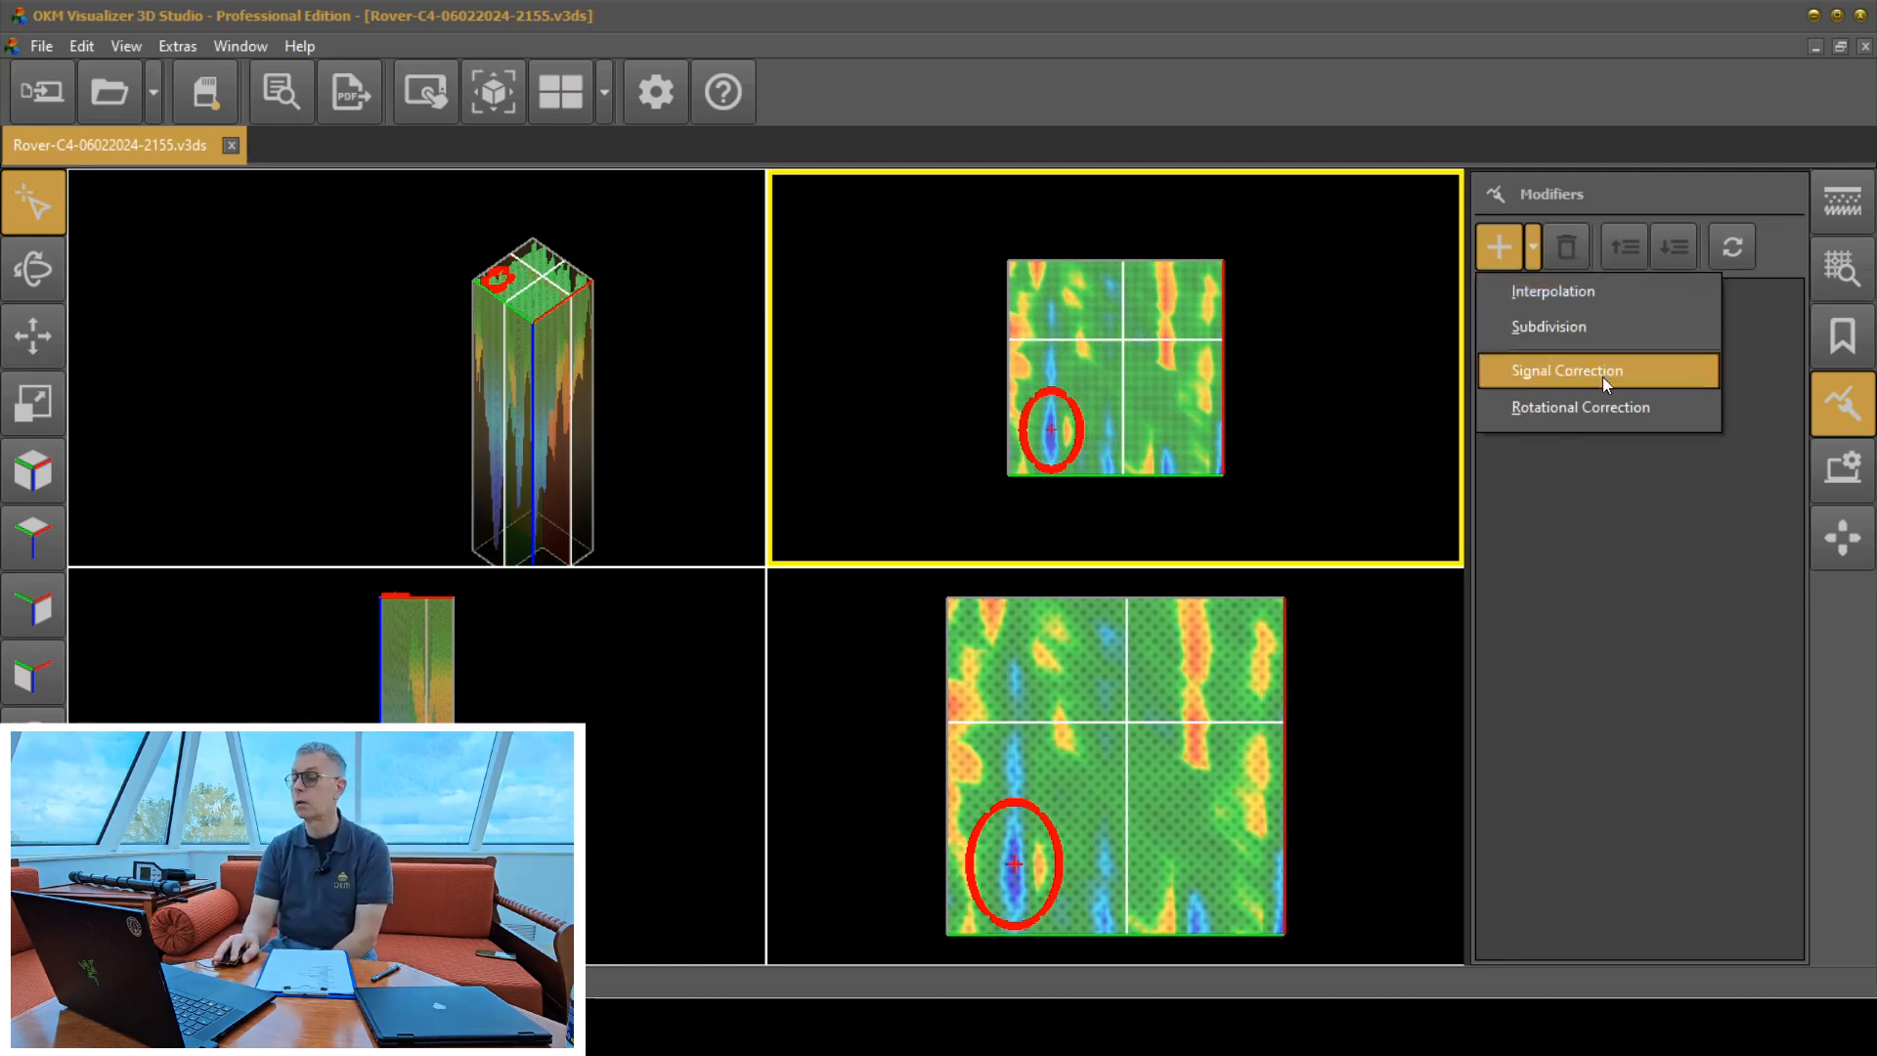
left_click(1656, 367)
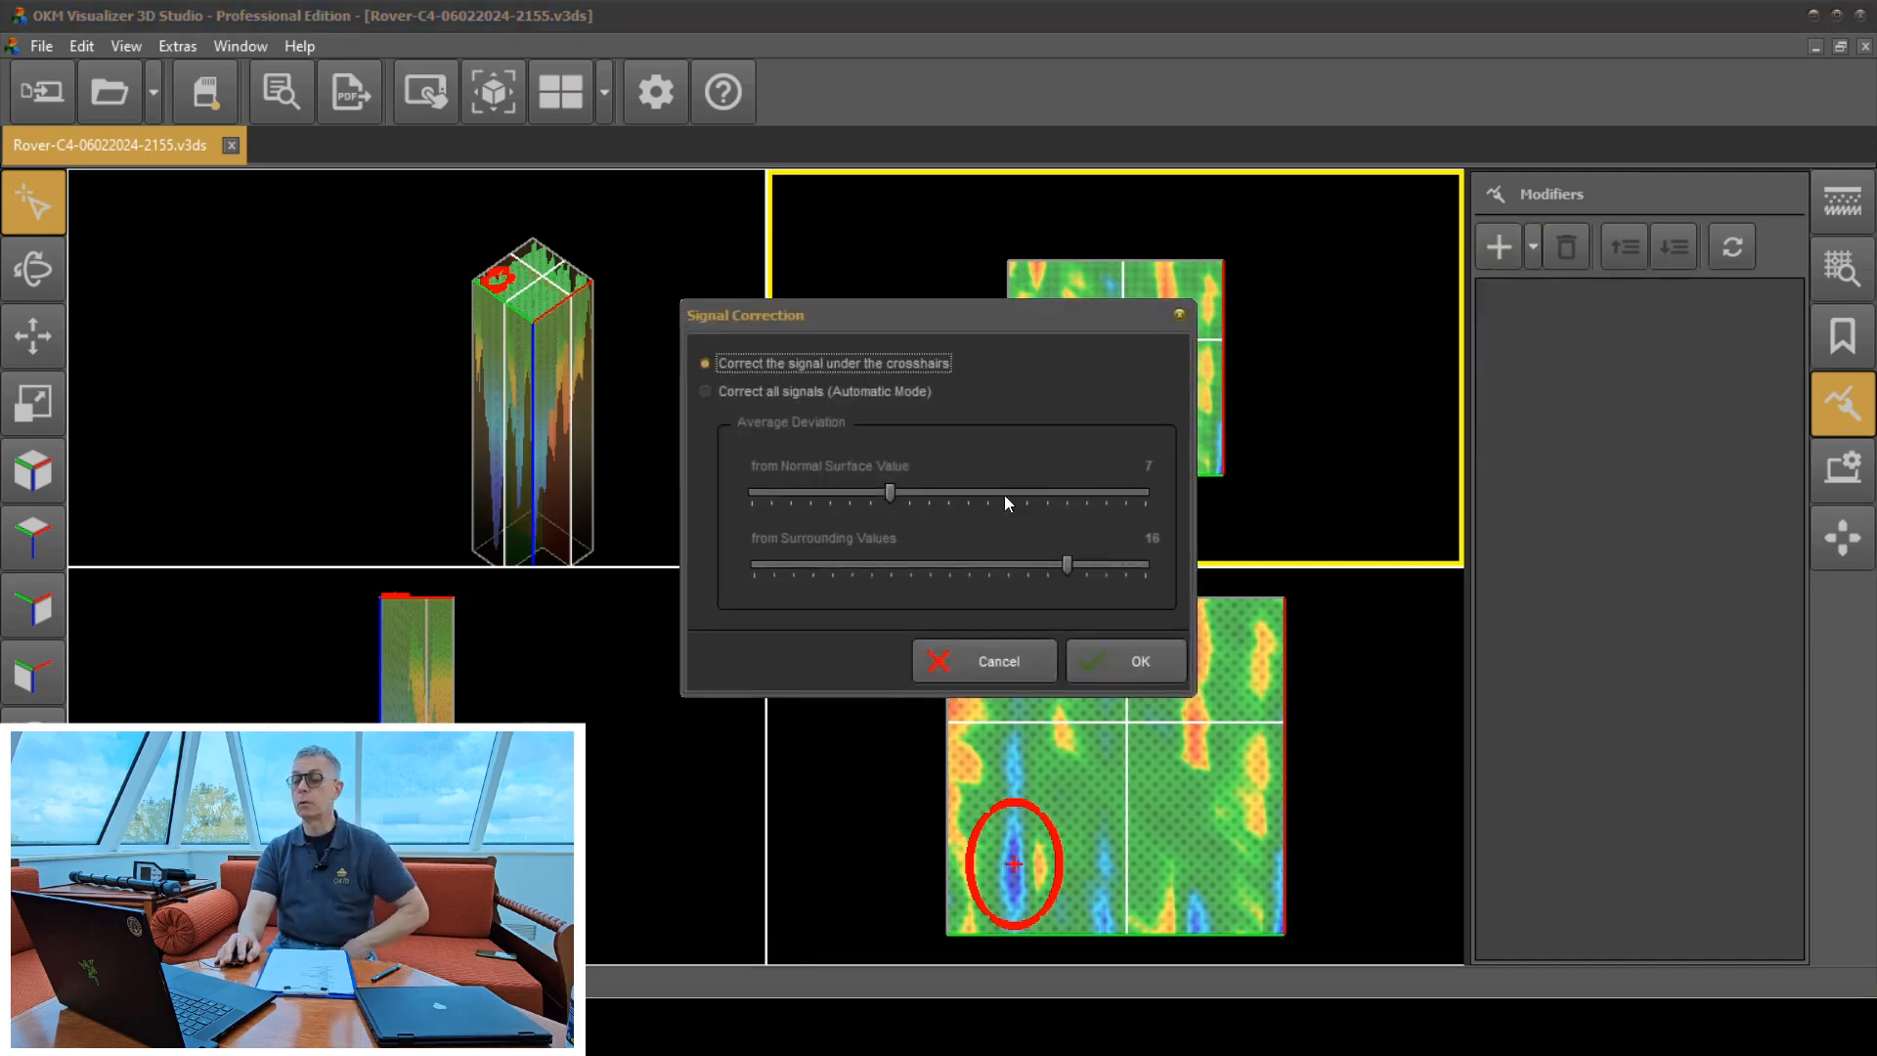
left_click(1095, 663)
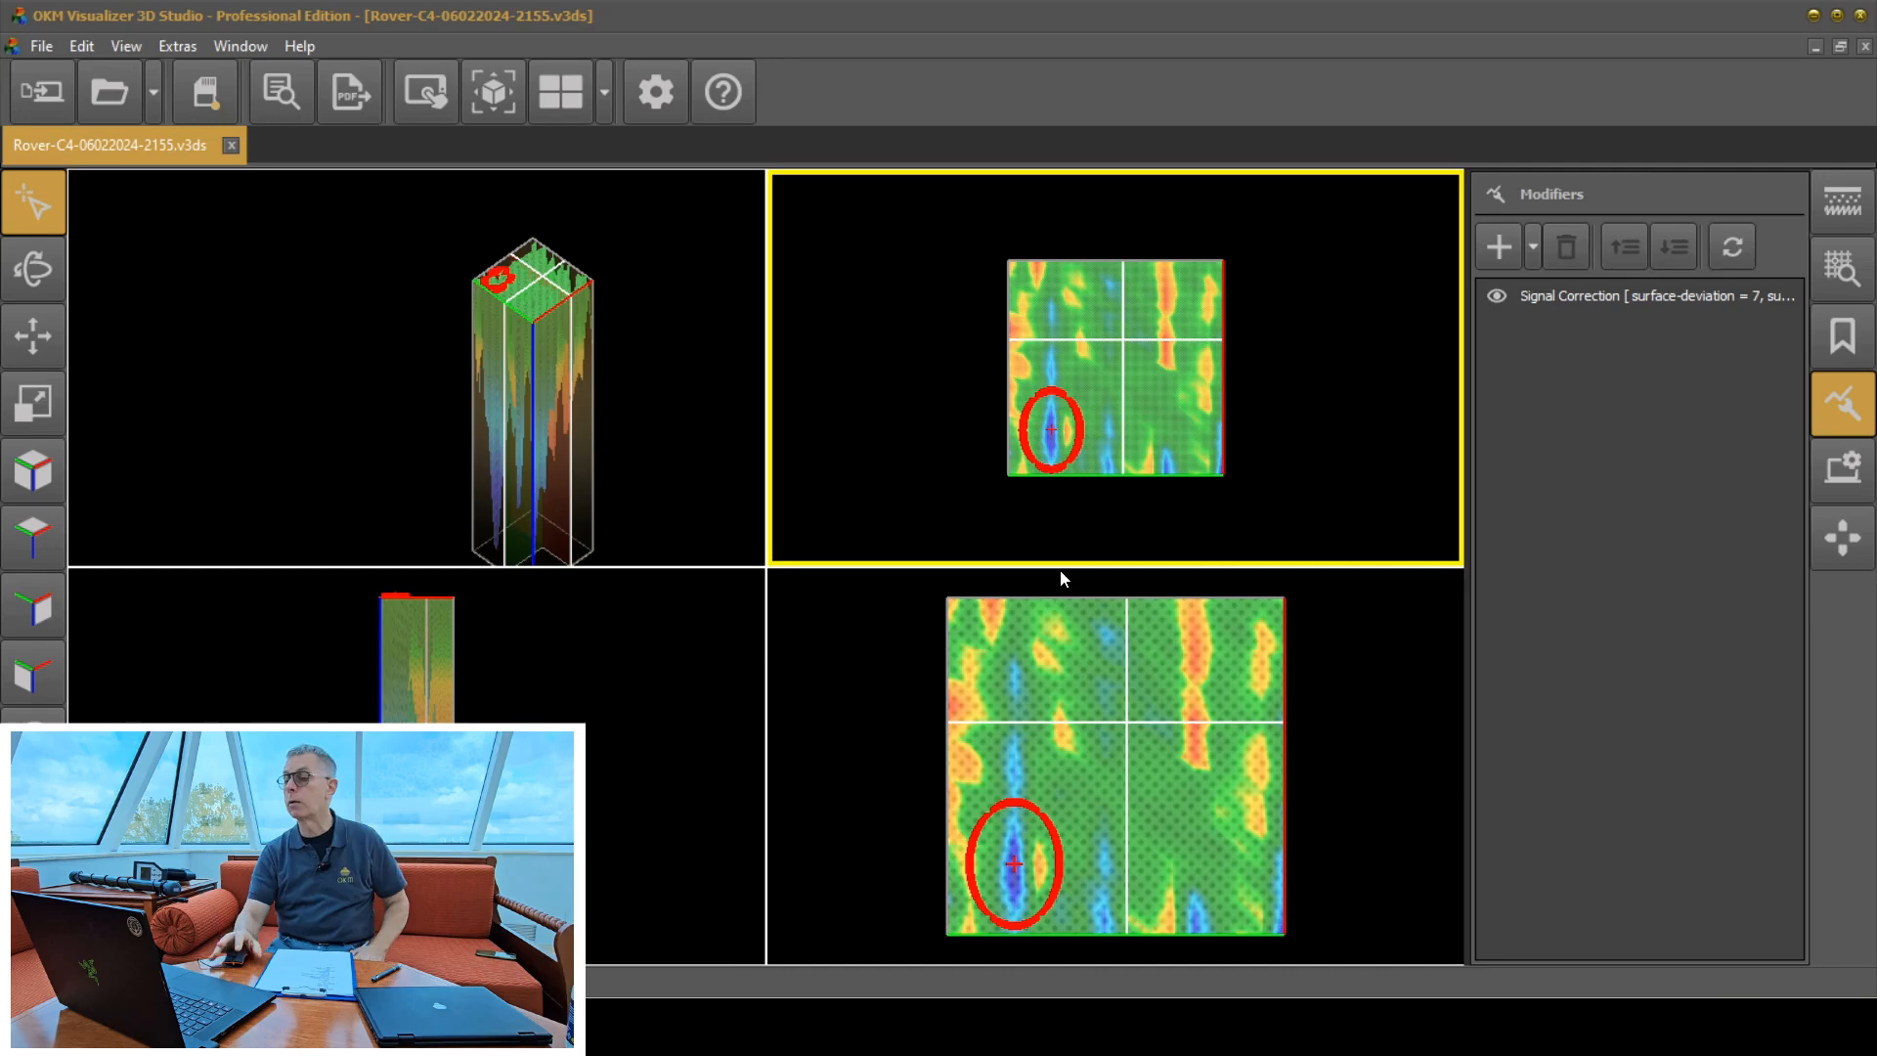
left_click(1542, 302)
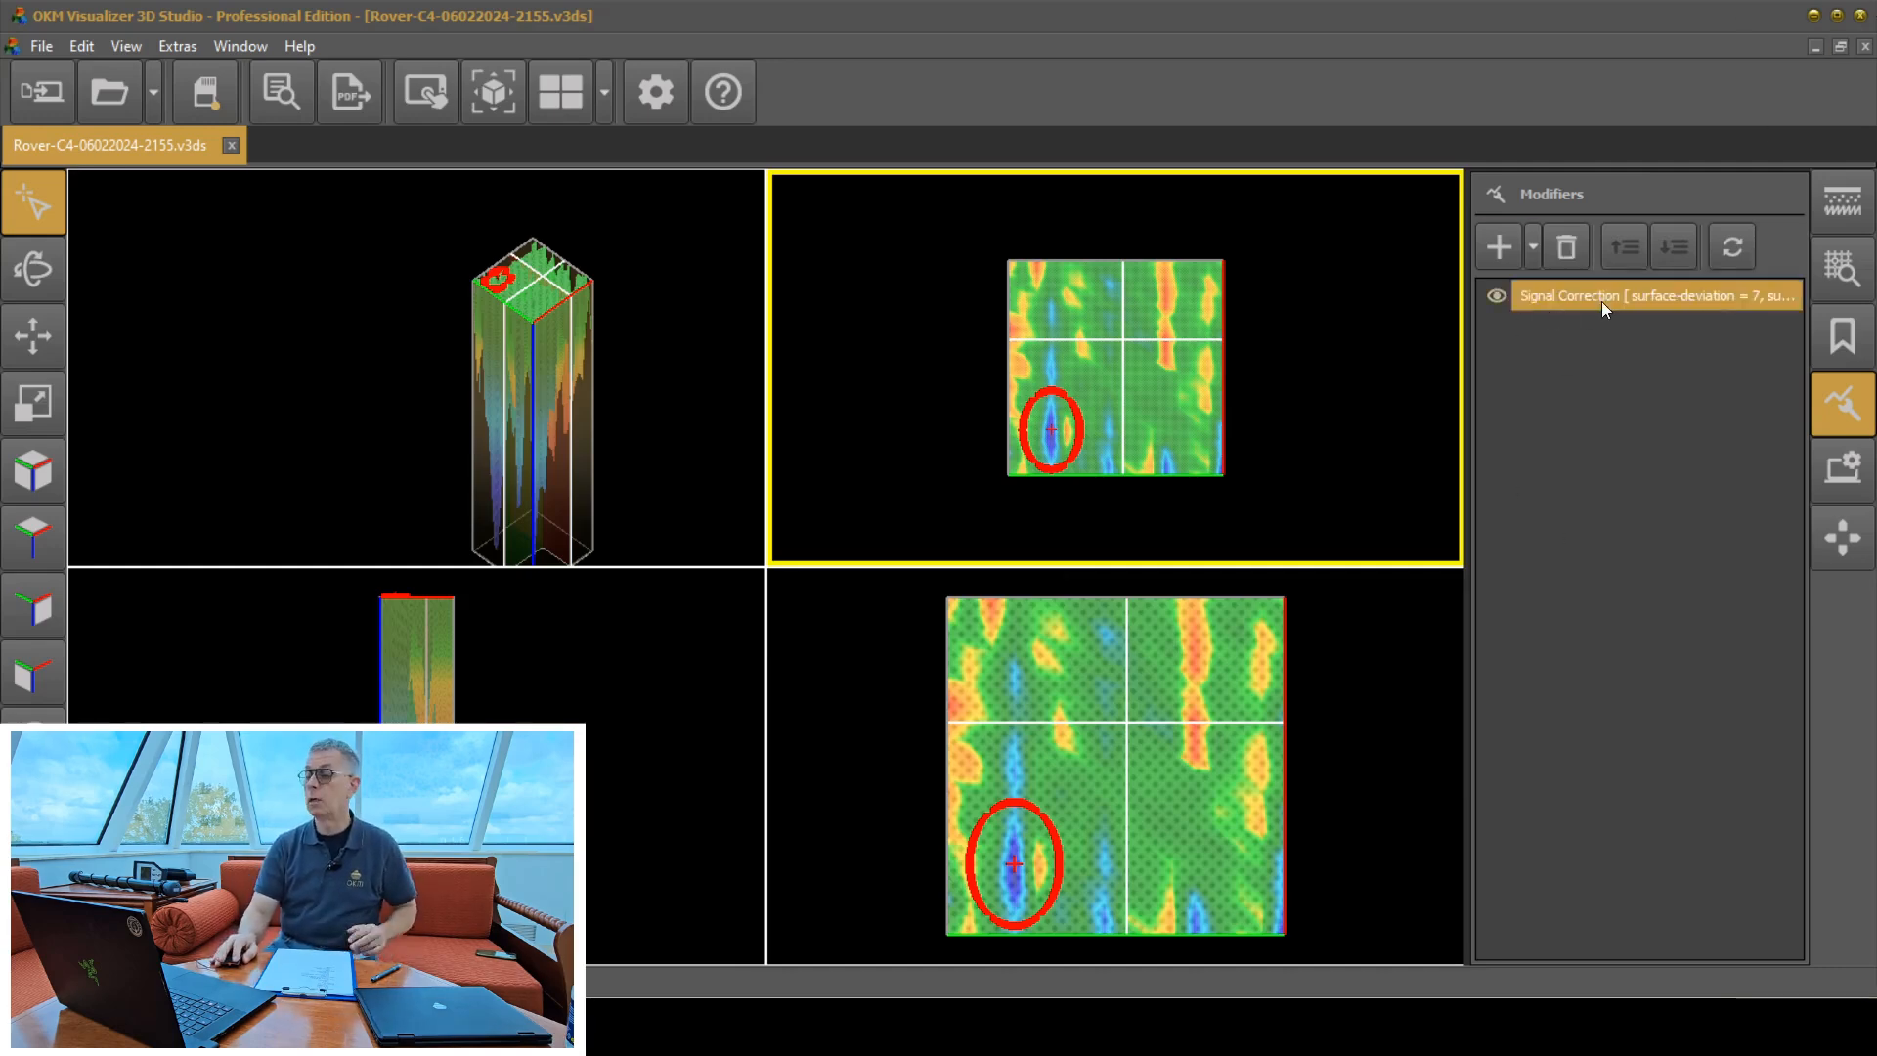
left_click(1568, 255)
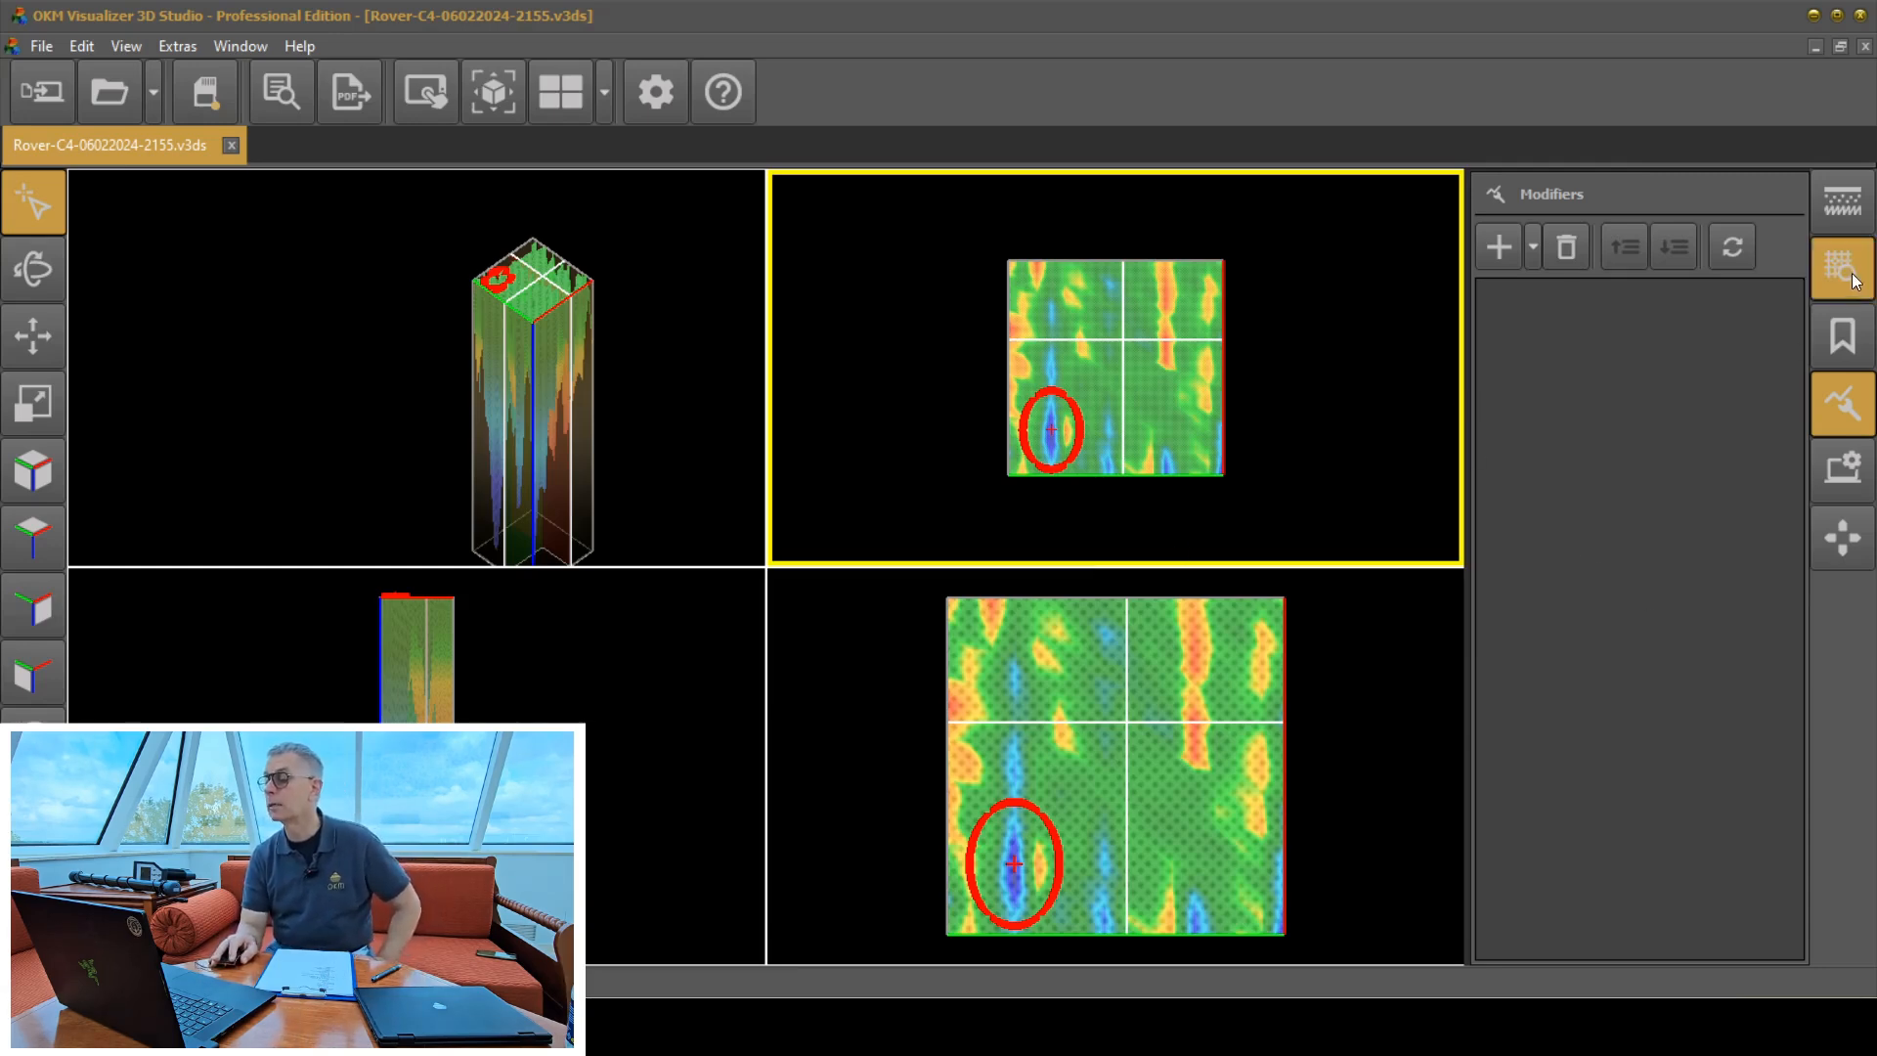
Examine the Visualization settings for elements, scan image and texture opacity.
left_click(1838, 473)
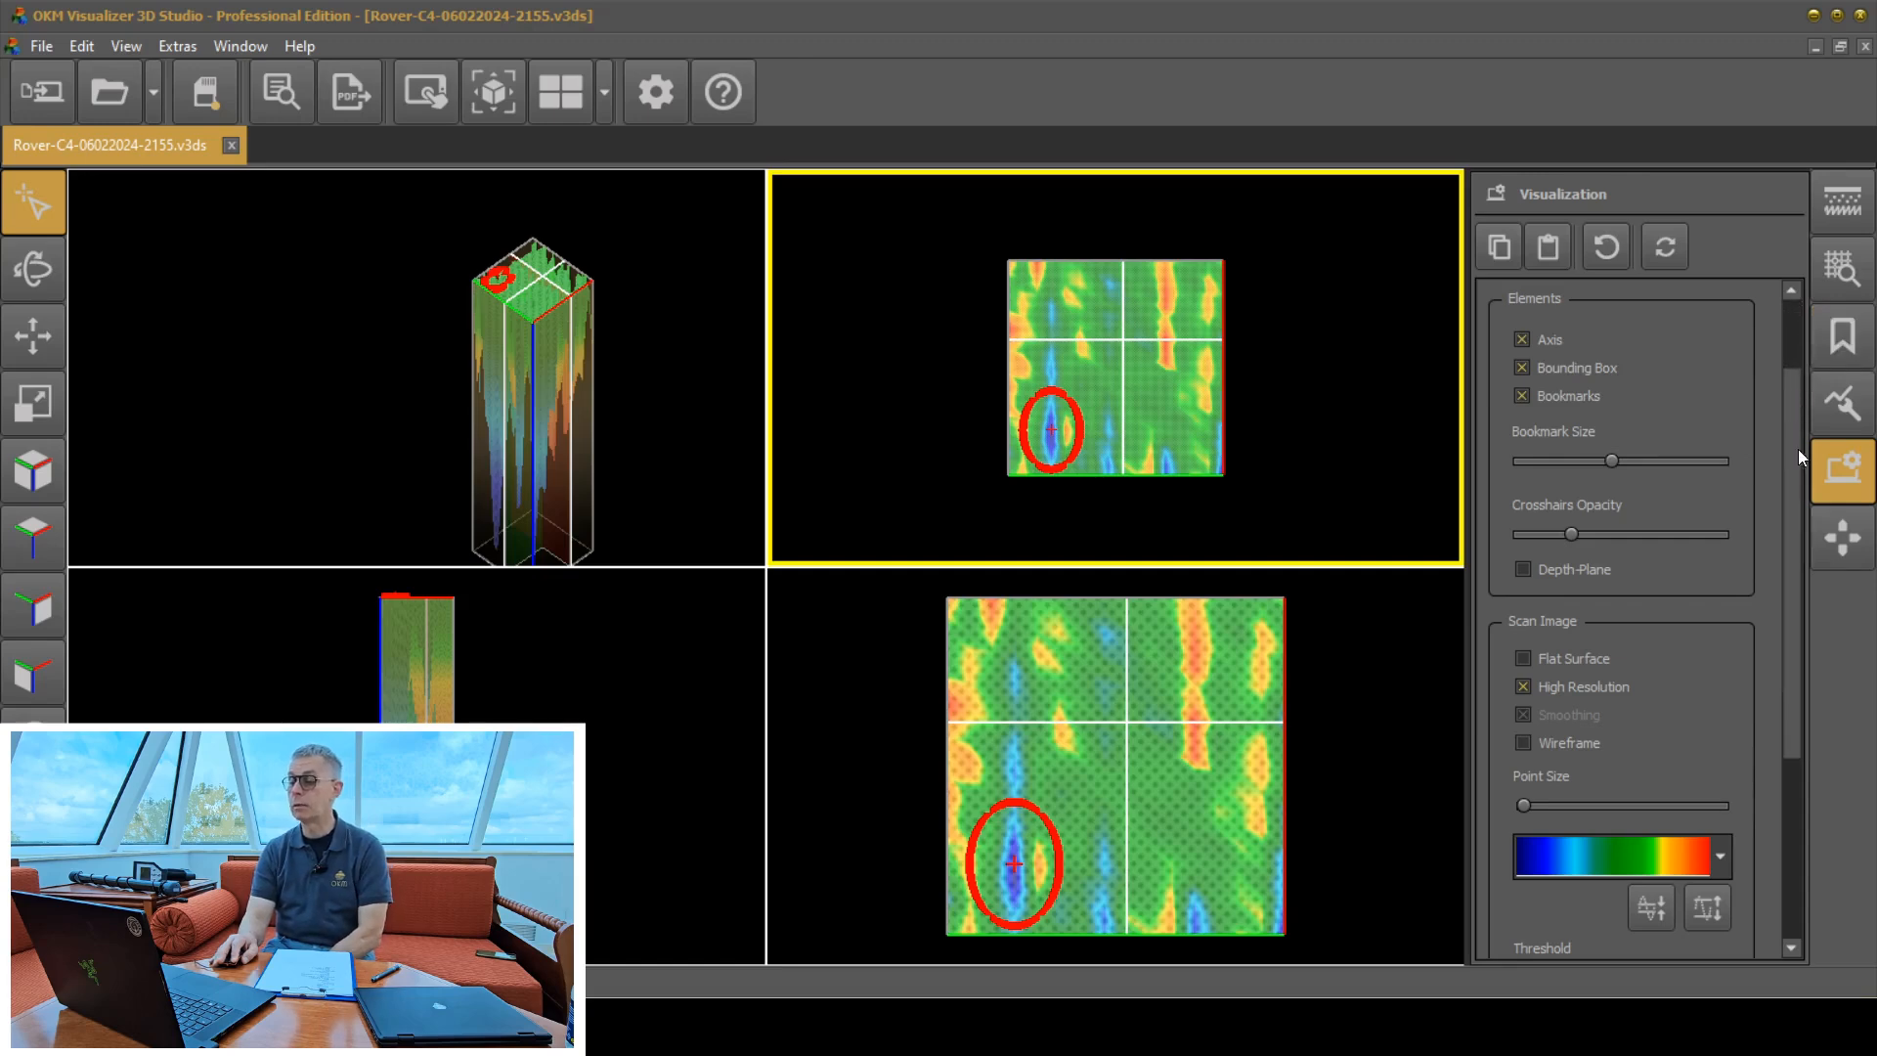
scroll(1810, 569, "down", 3)
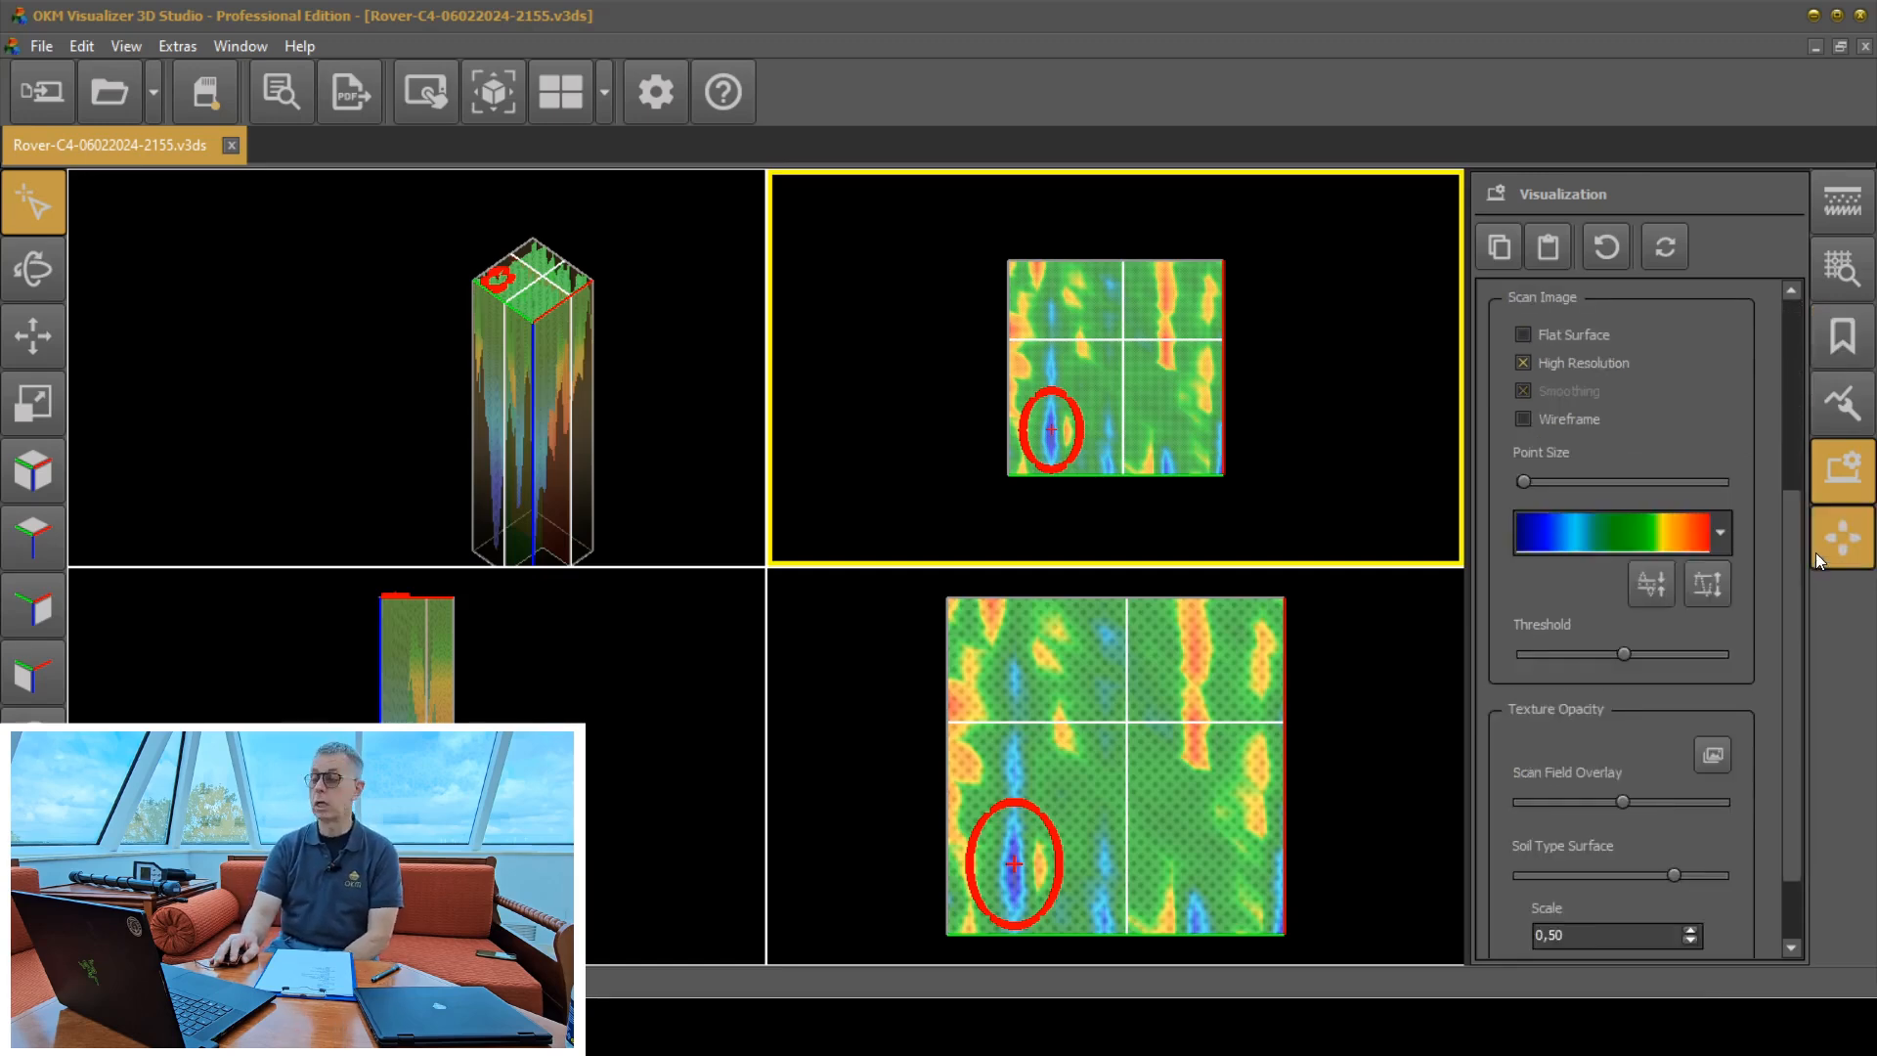
Try the green-to-white, contoured rainbow and dark-blue-to-yellow colour ranges on the scan image, and return to the smooth rainbow range.
left_click(1718, 532)
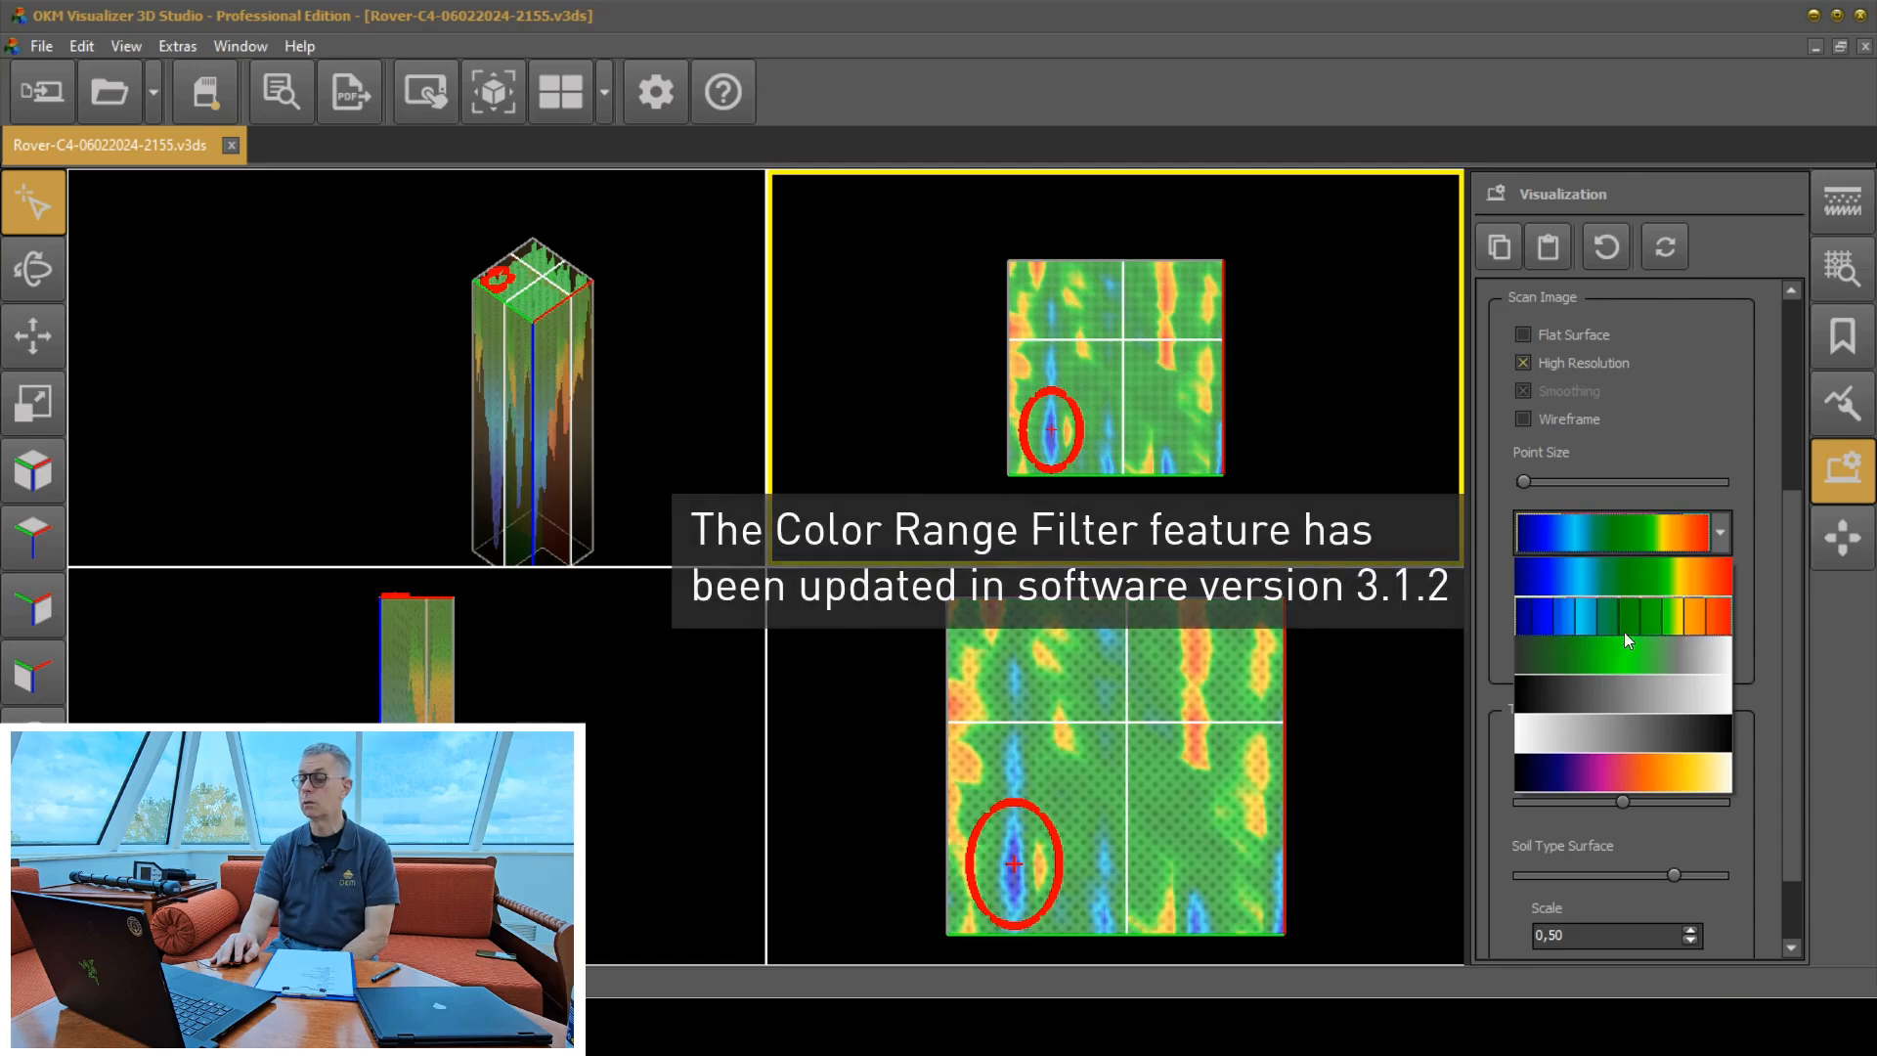
left_click(1623, 660)
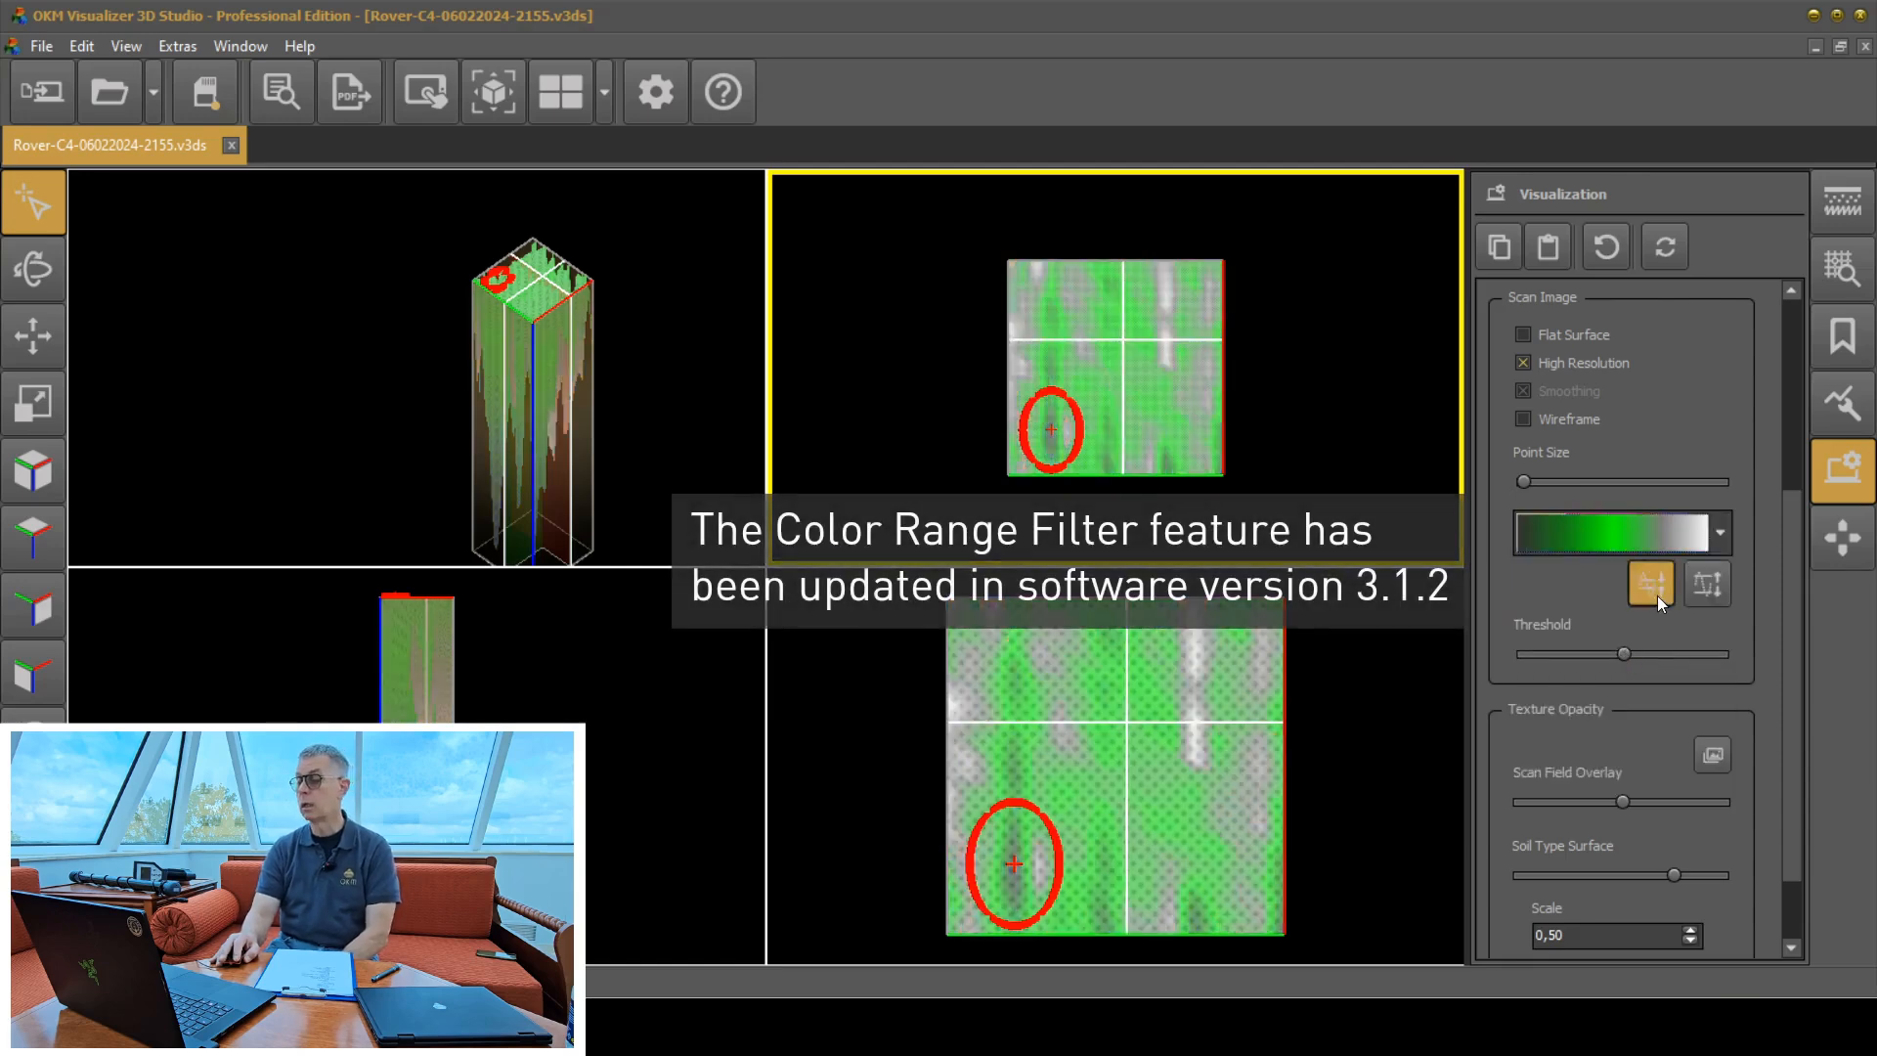
left_click(1721, 538)
left_click(1648, 621)
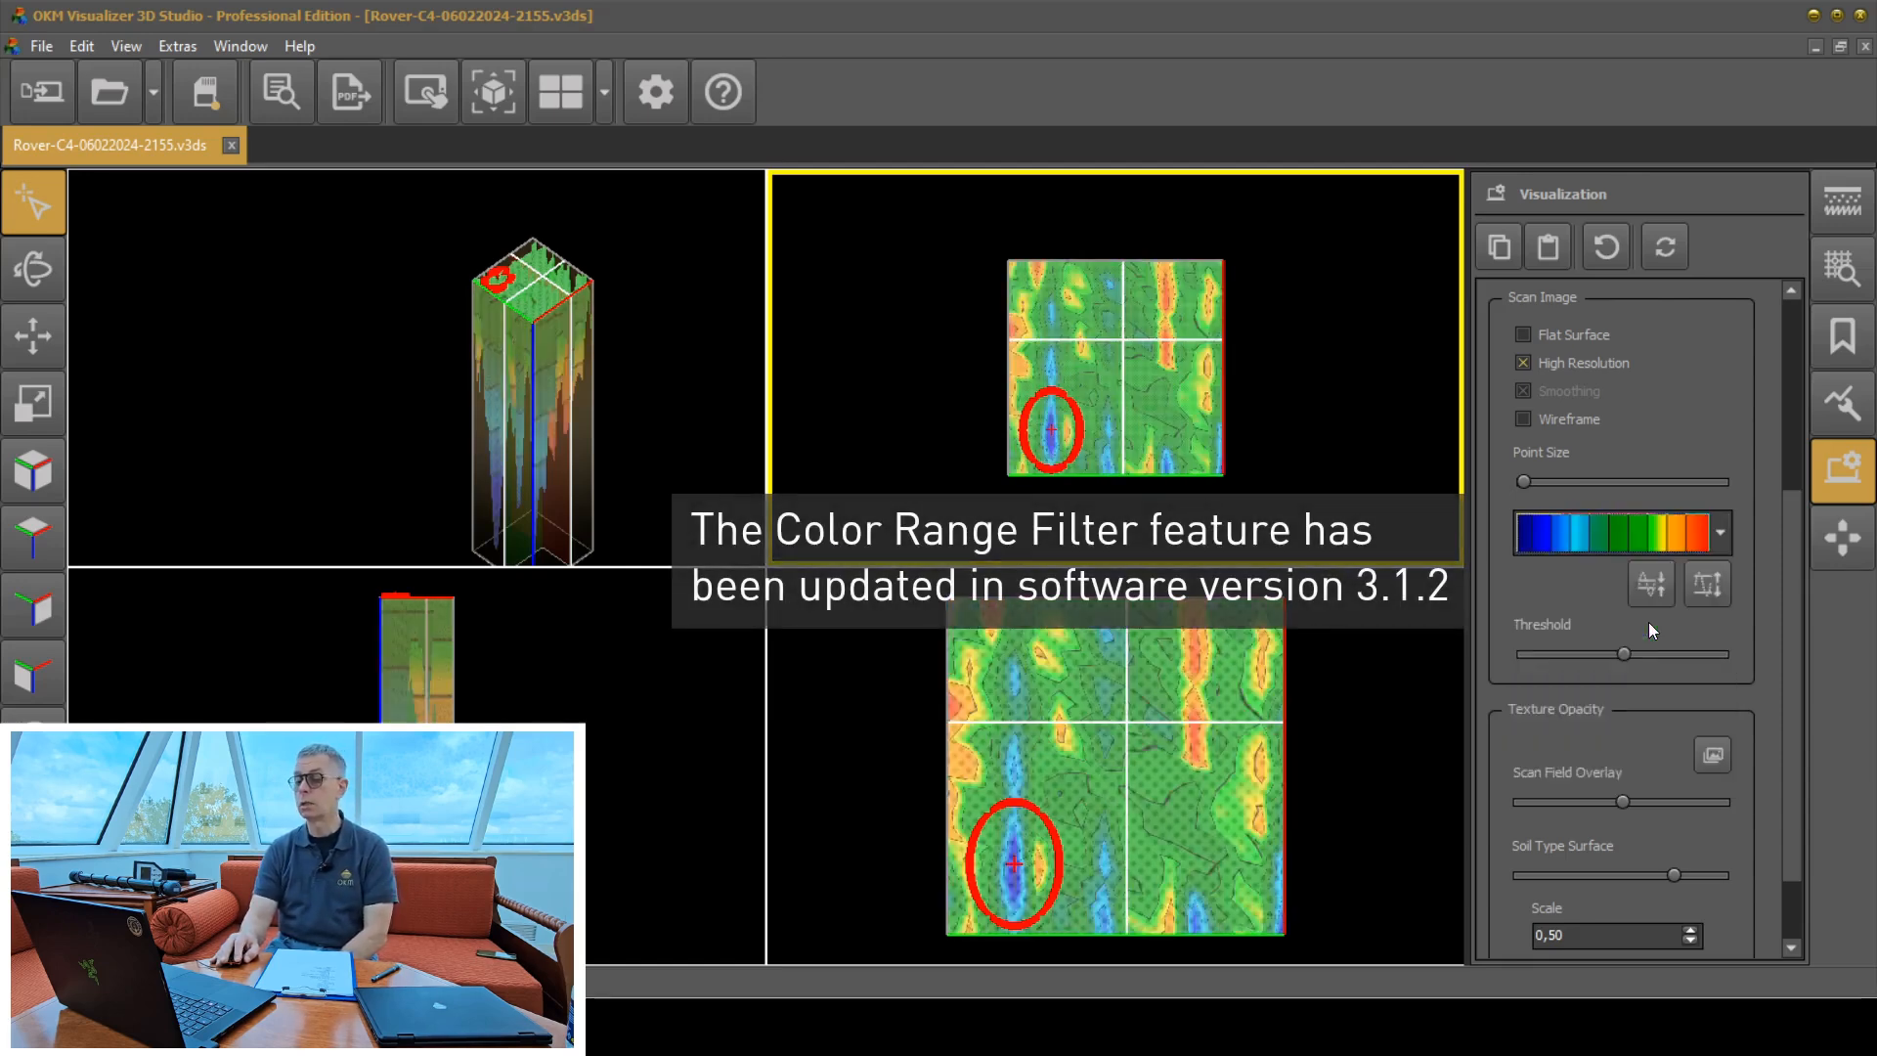
left_click(1722, 546)
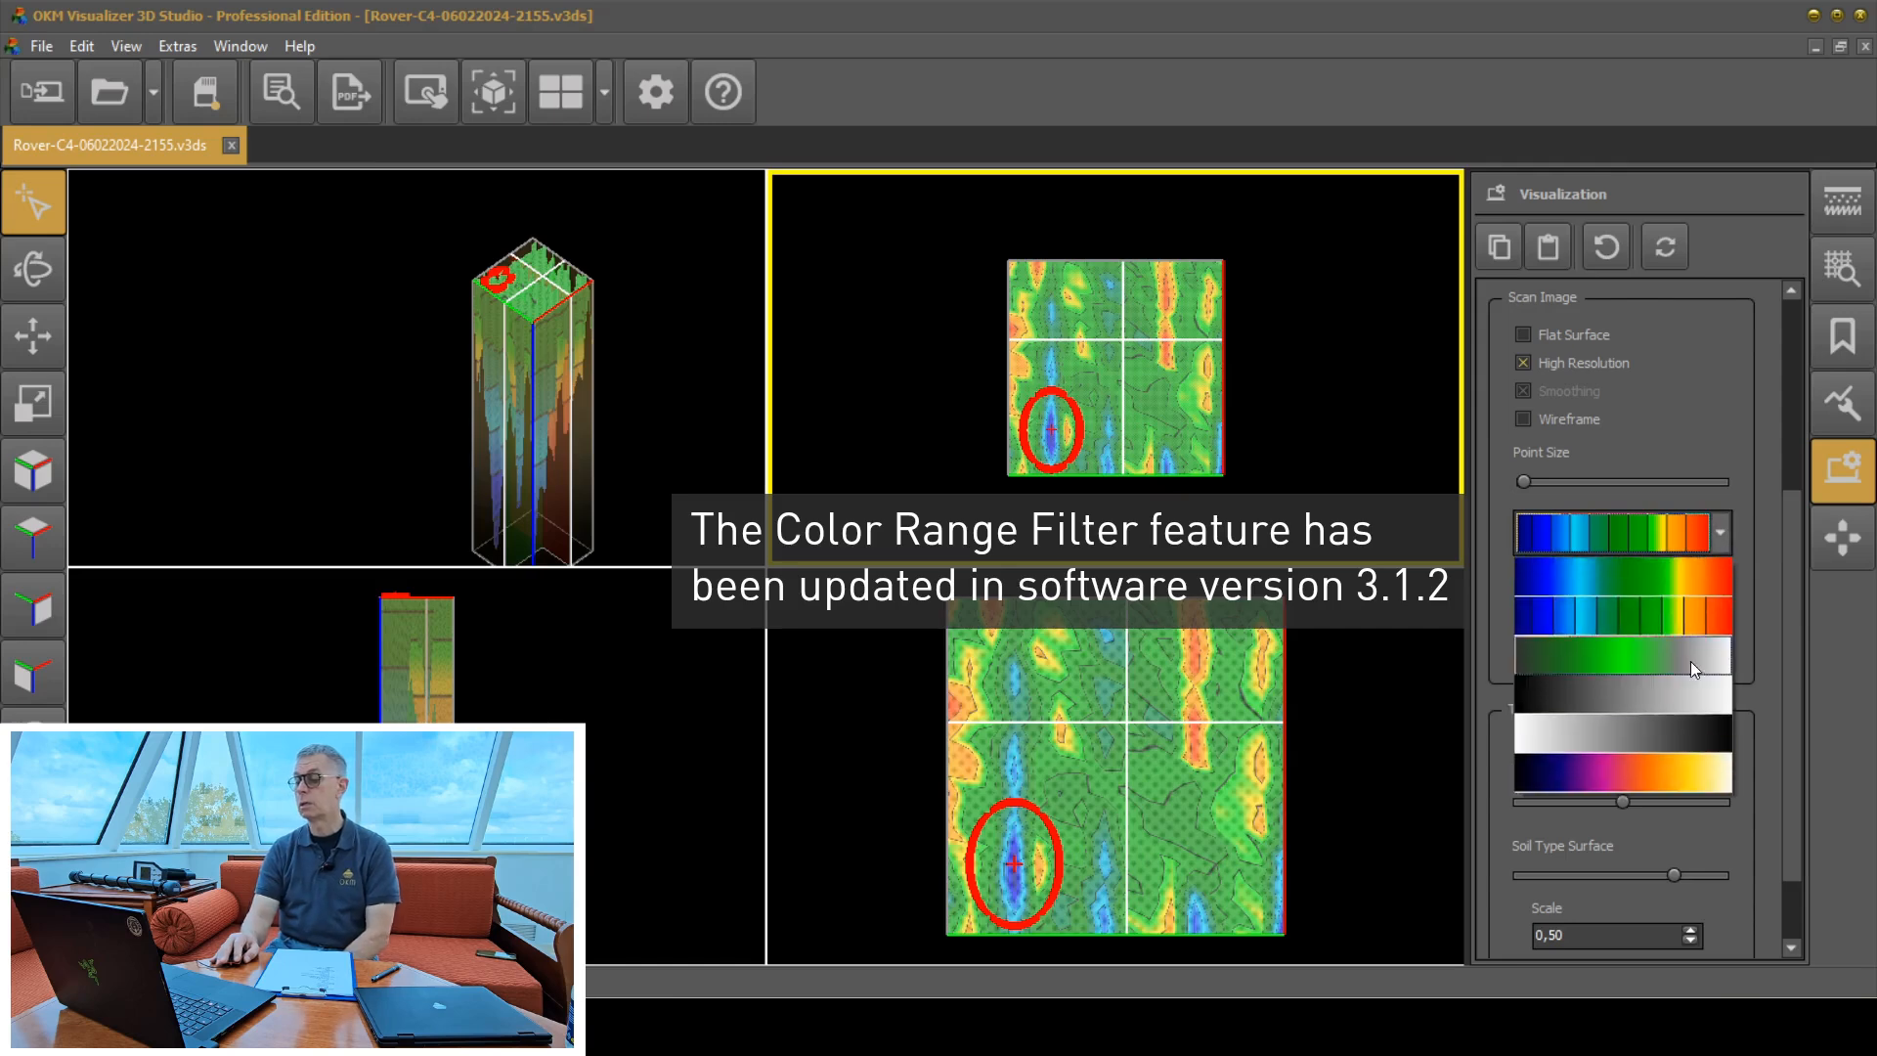
left_click(1662, 763)
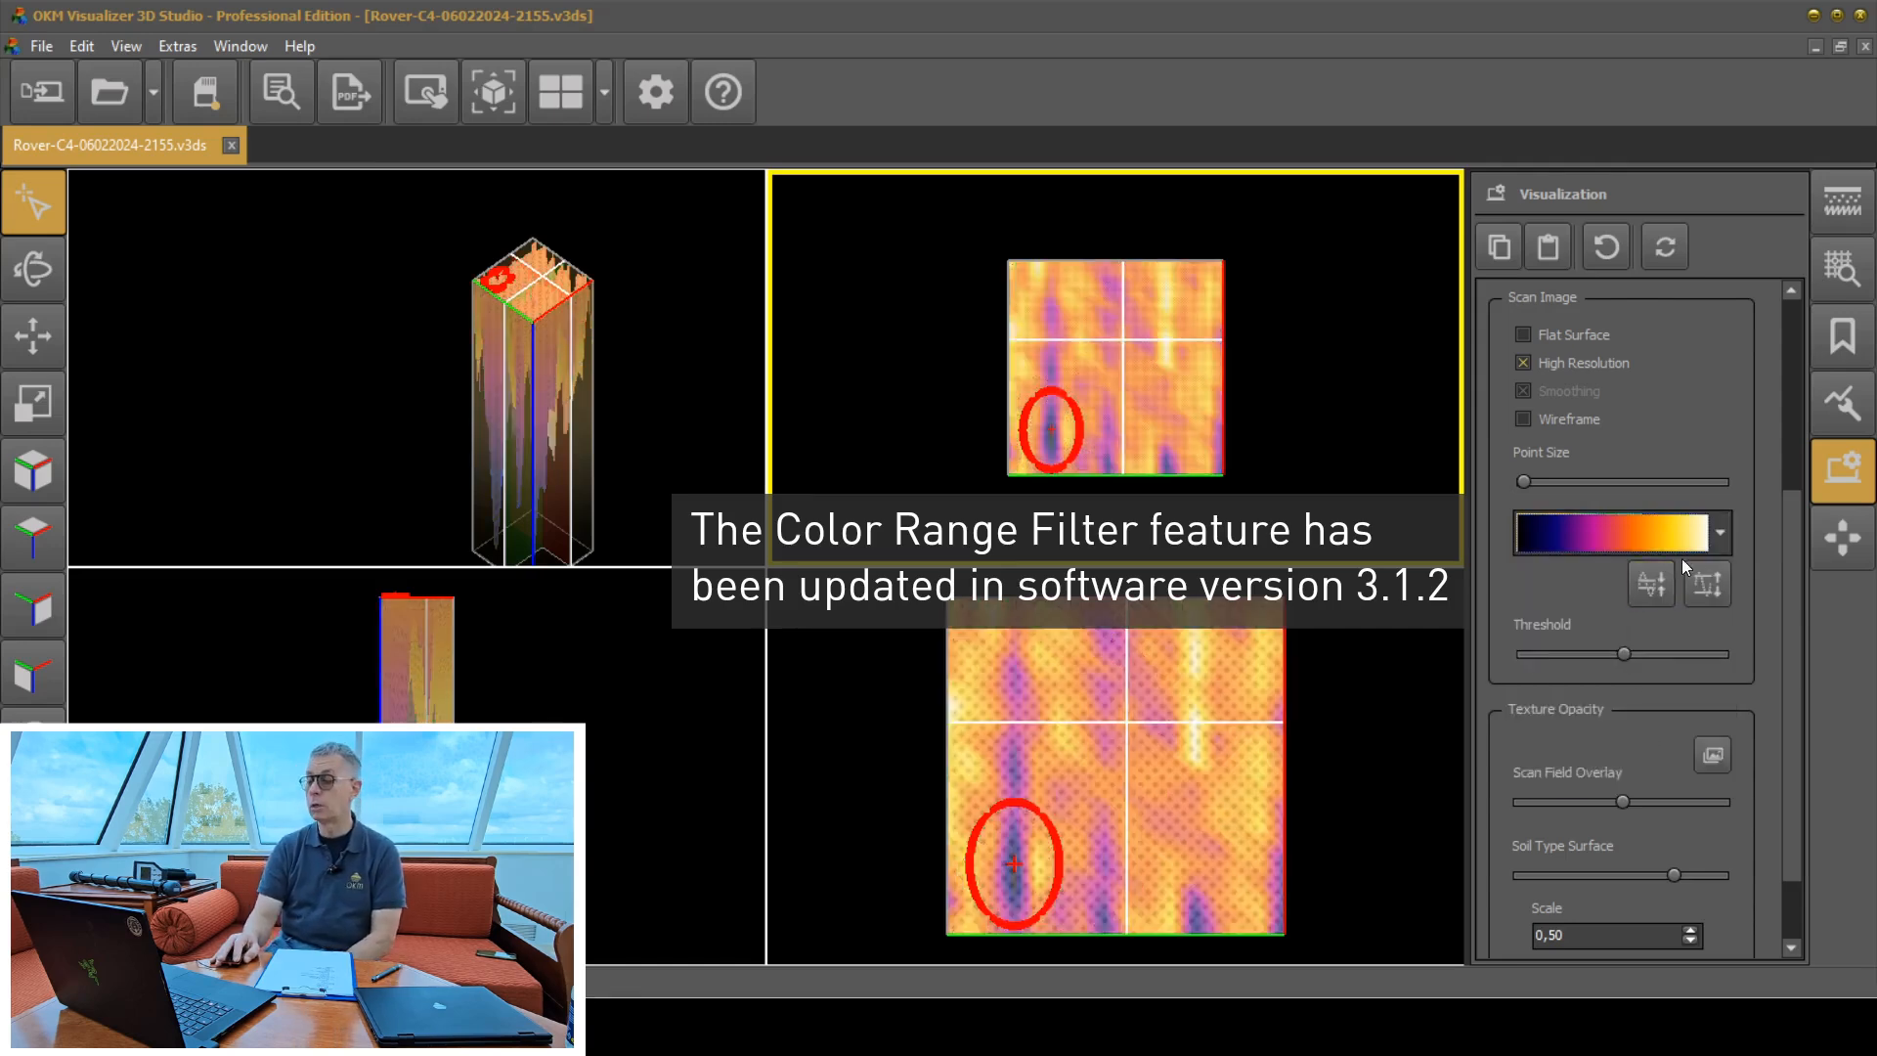
left_click(1721, 543)
left_click(1663, 588)
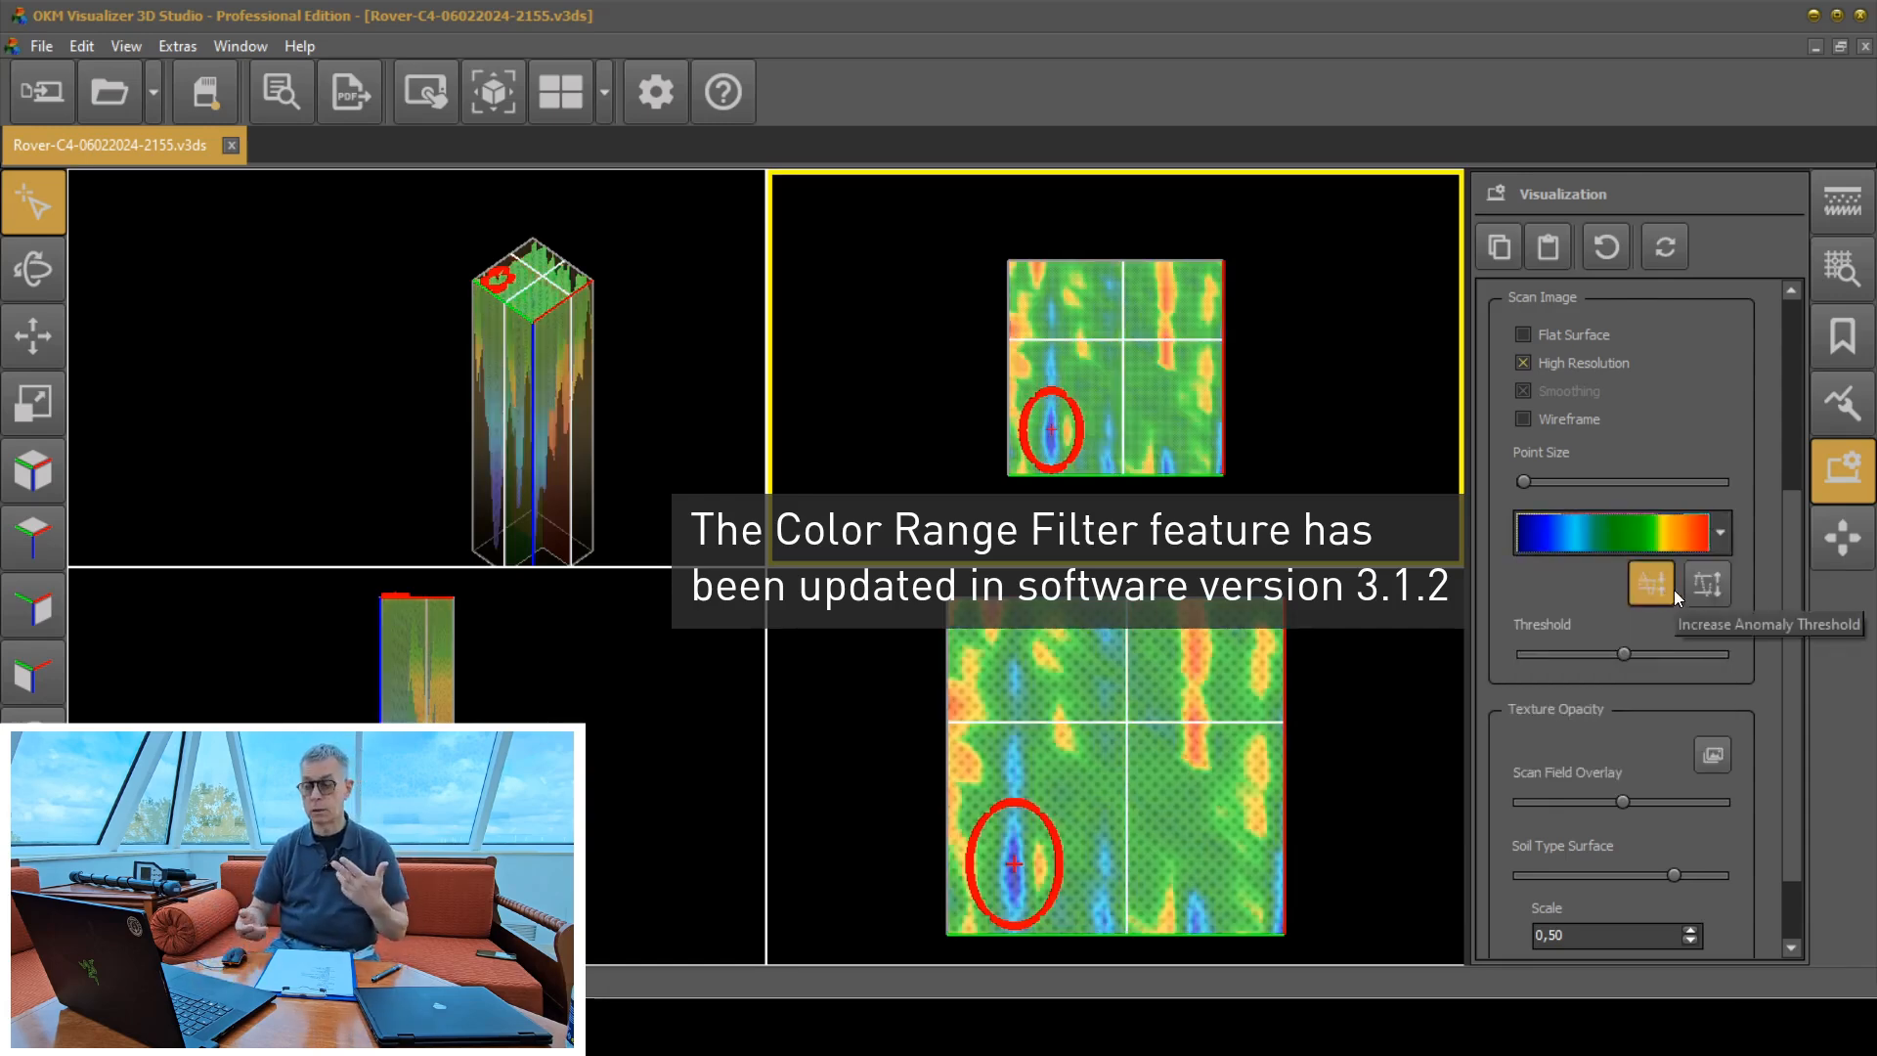
Apply the green-to-white colour range to the scan image and increase its anomaly threshold in two stages.
left_click(1716, 544)
left_click(1628, 657)
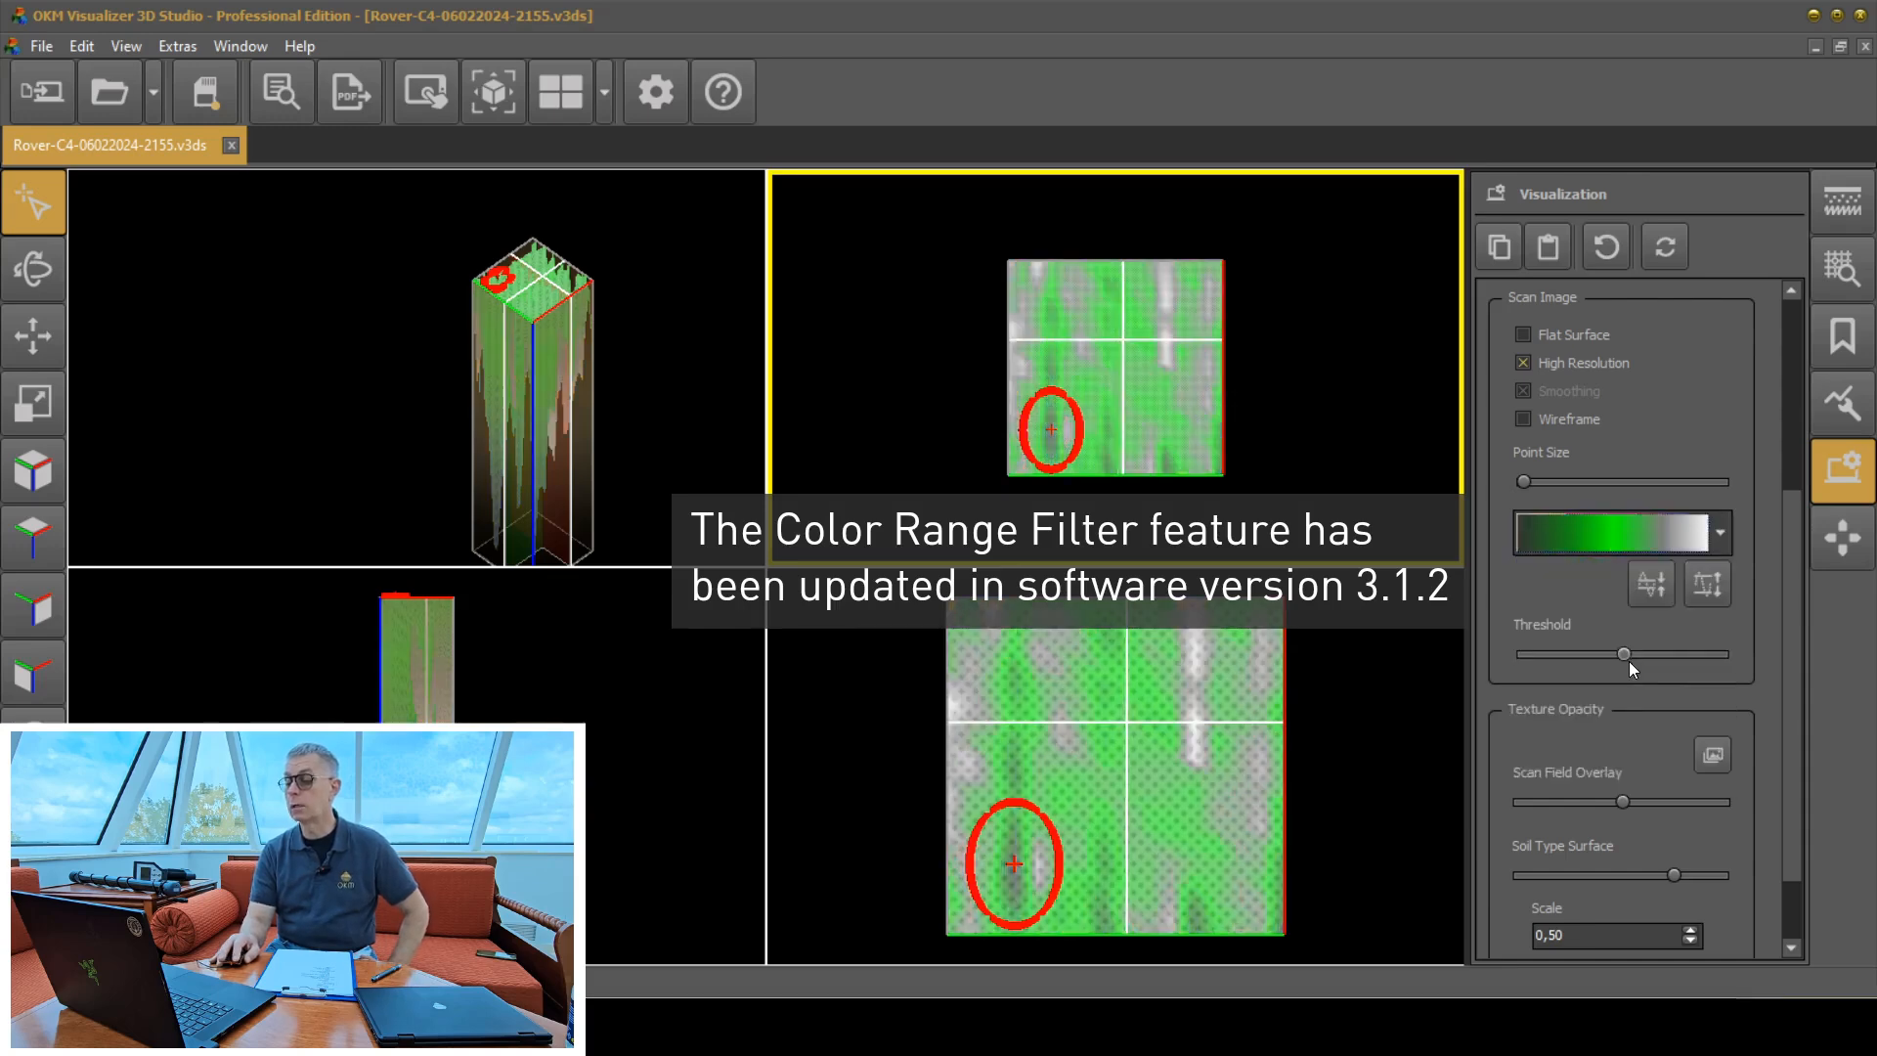
left_click(1656, 595)
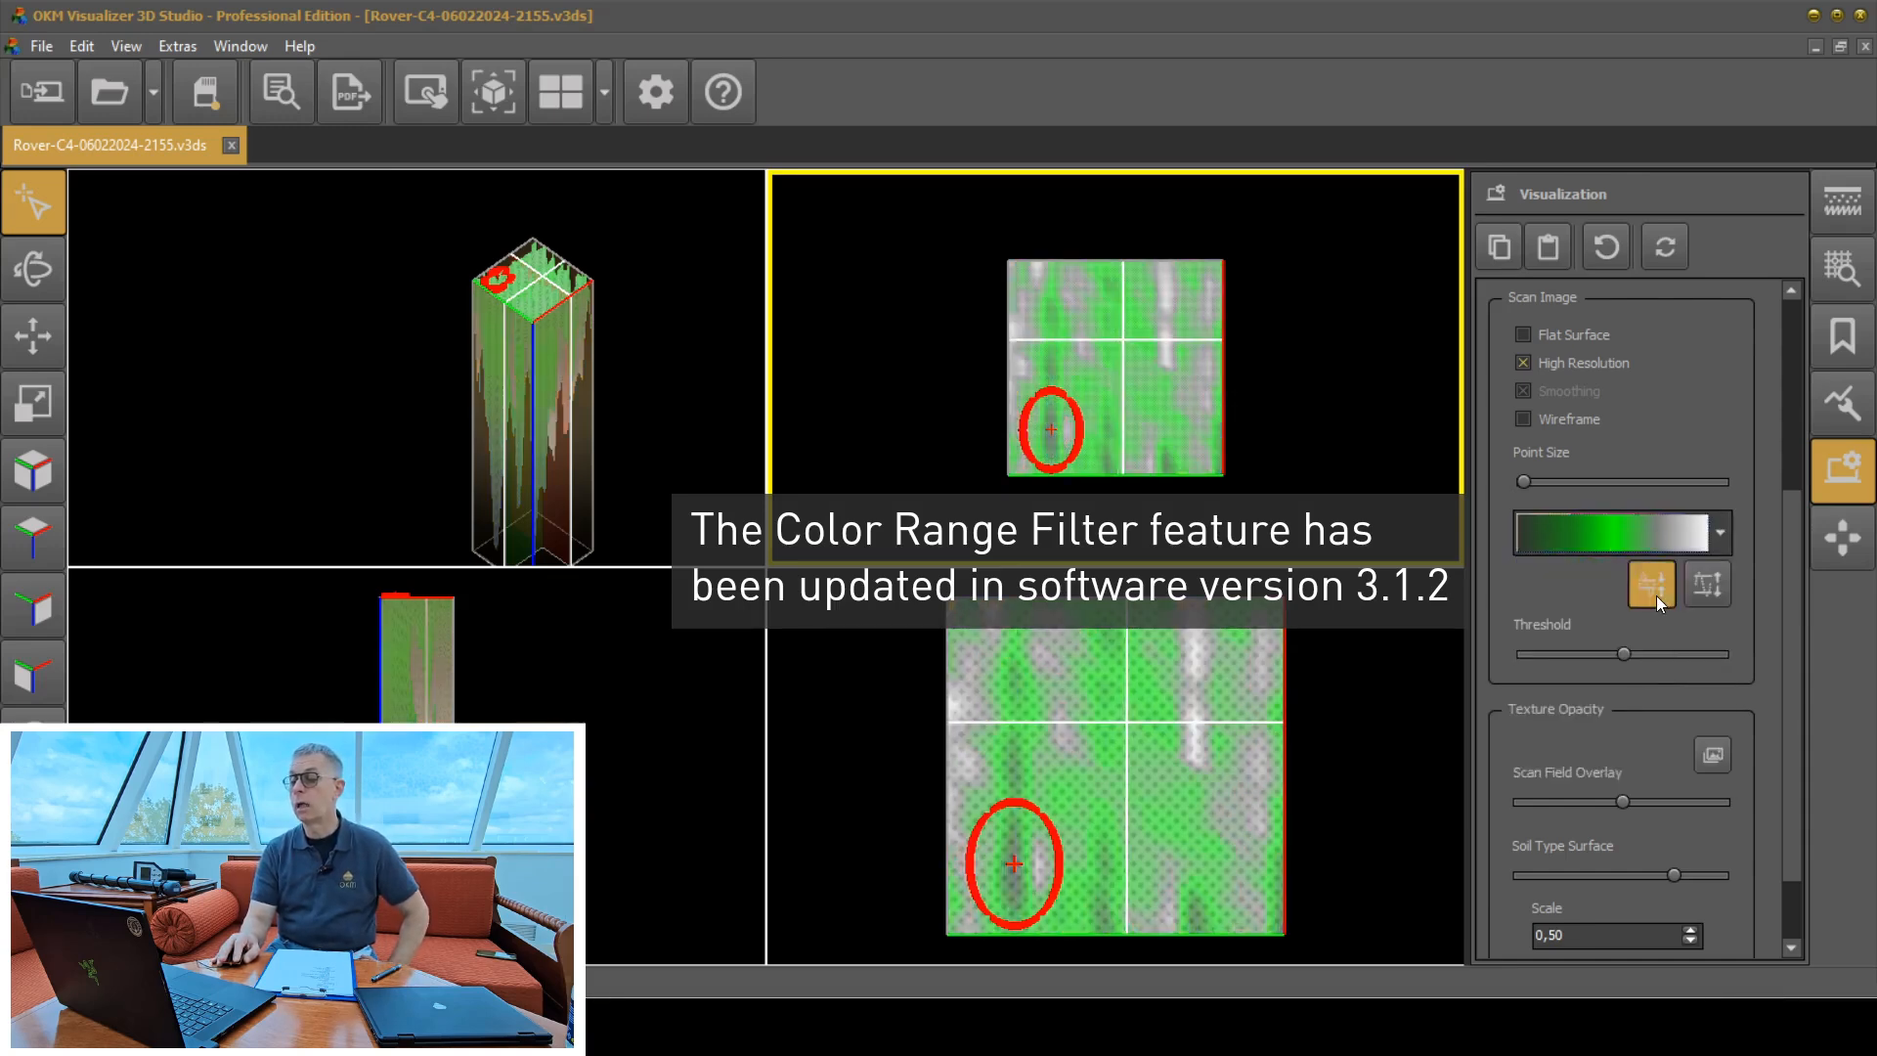
left_click(1656, 595)
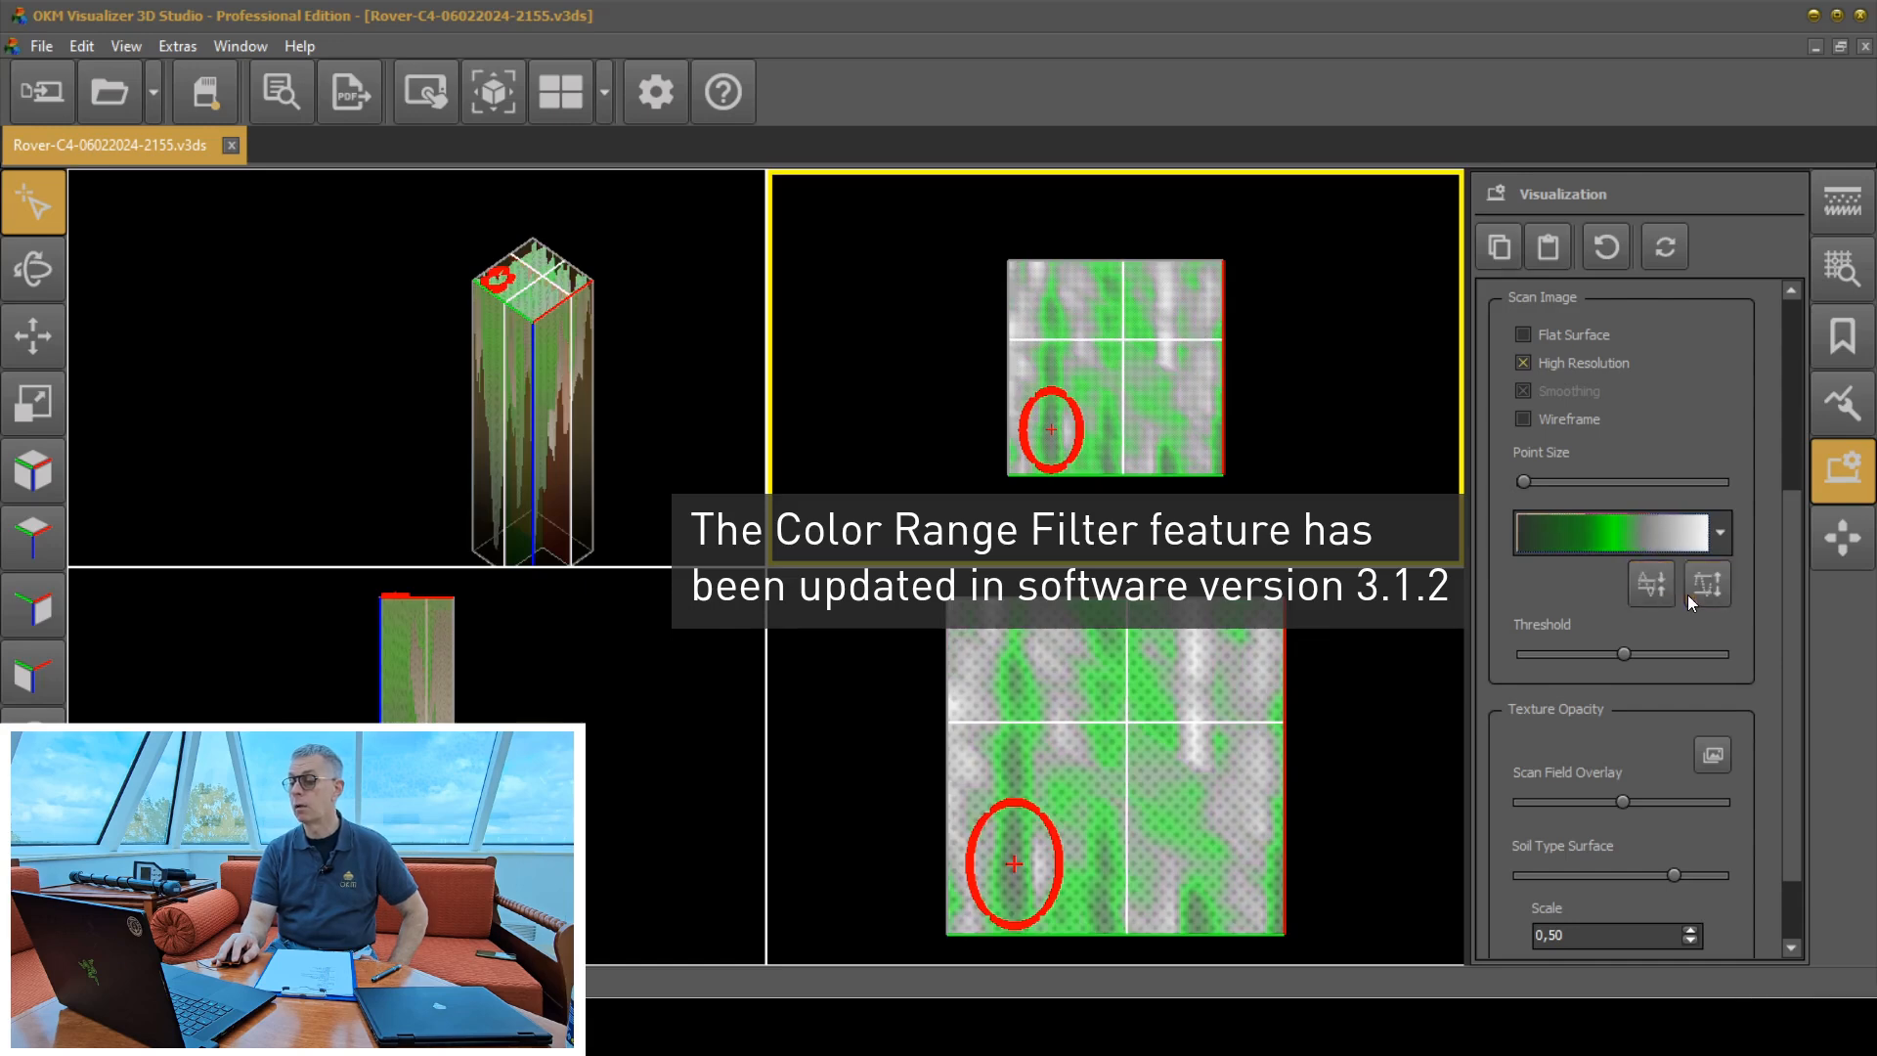
left_click(1566, 536)
left_click(1712, 450)
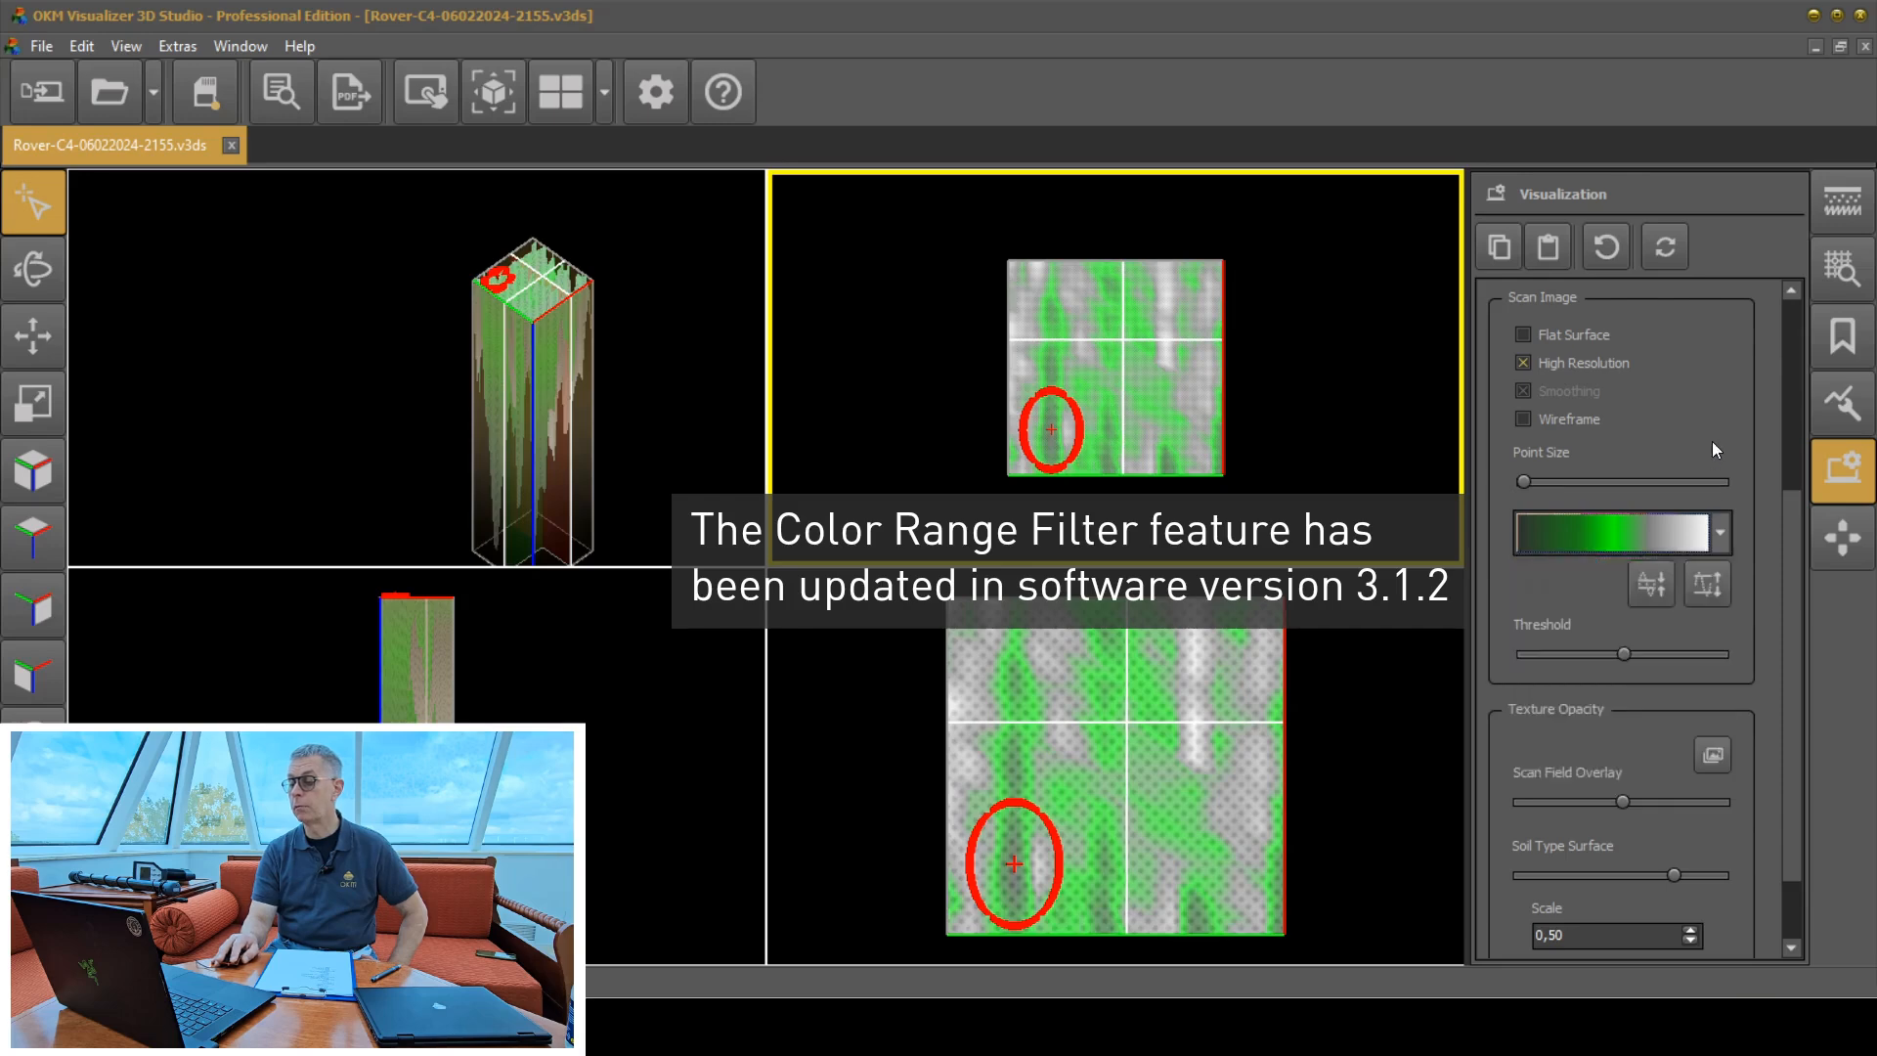
Apply the dark-blue-to-yellow colour range to the scan image and increase the anomaly threshold.
left_click(1717, 536)
left_click(1657, 771)
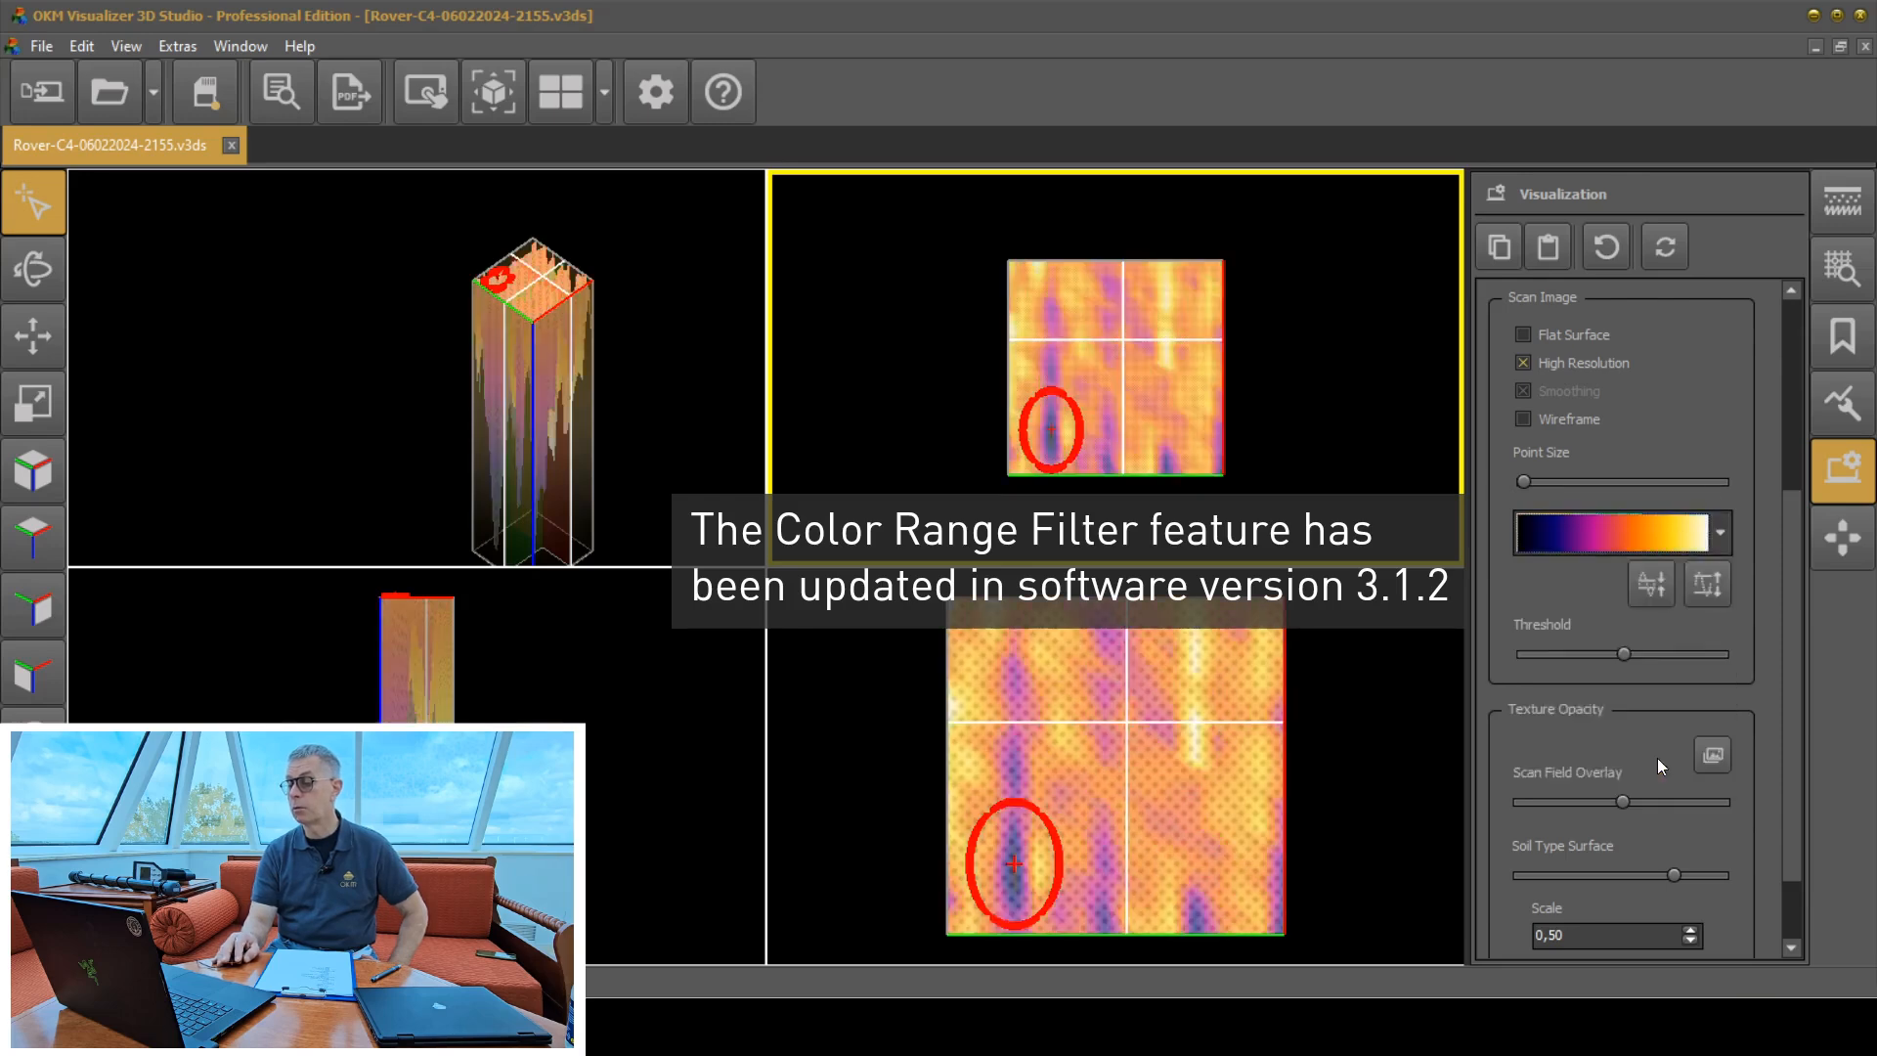
left_click(1650, 584)
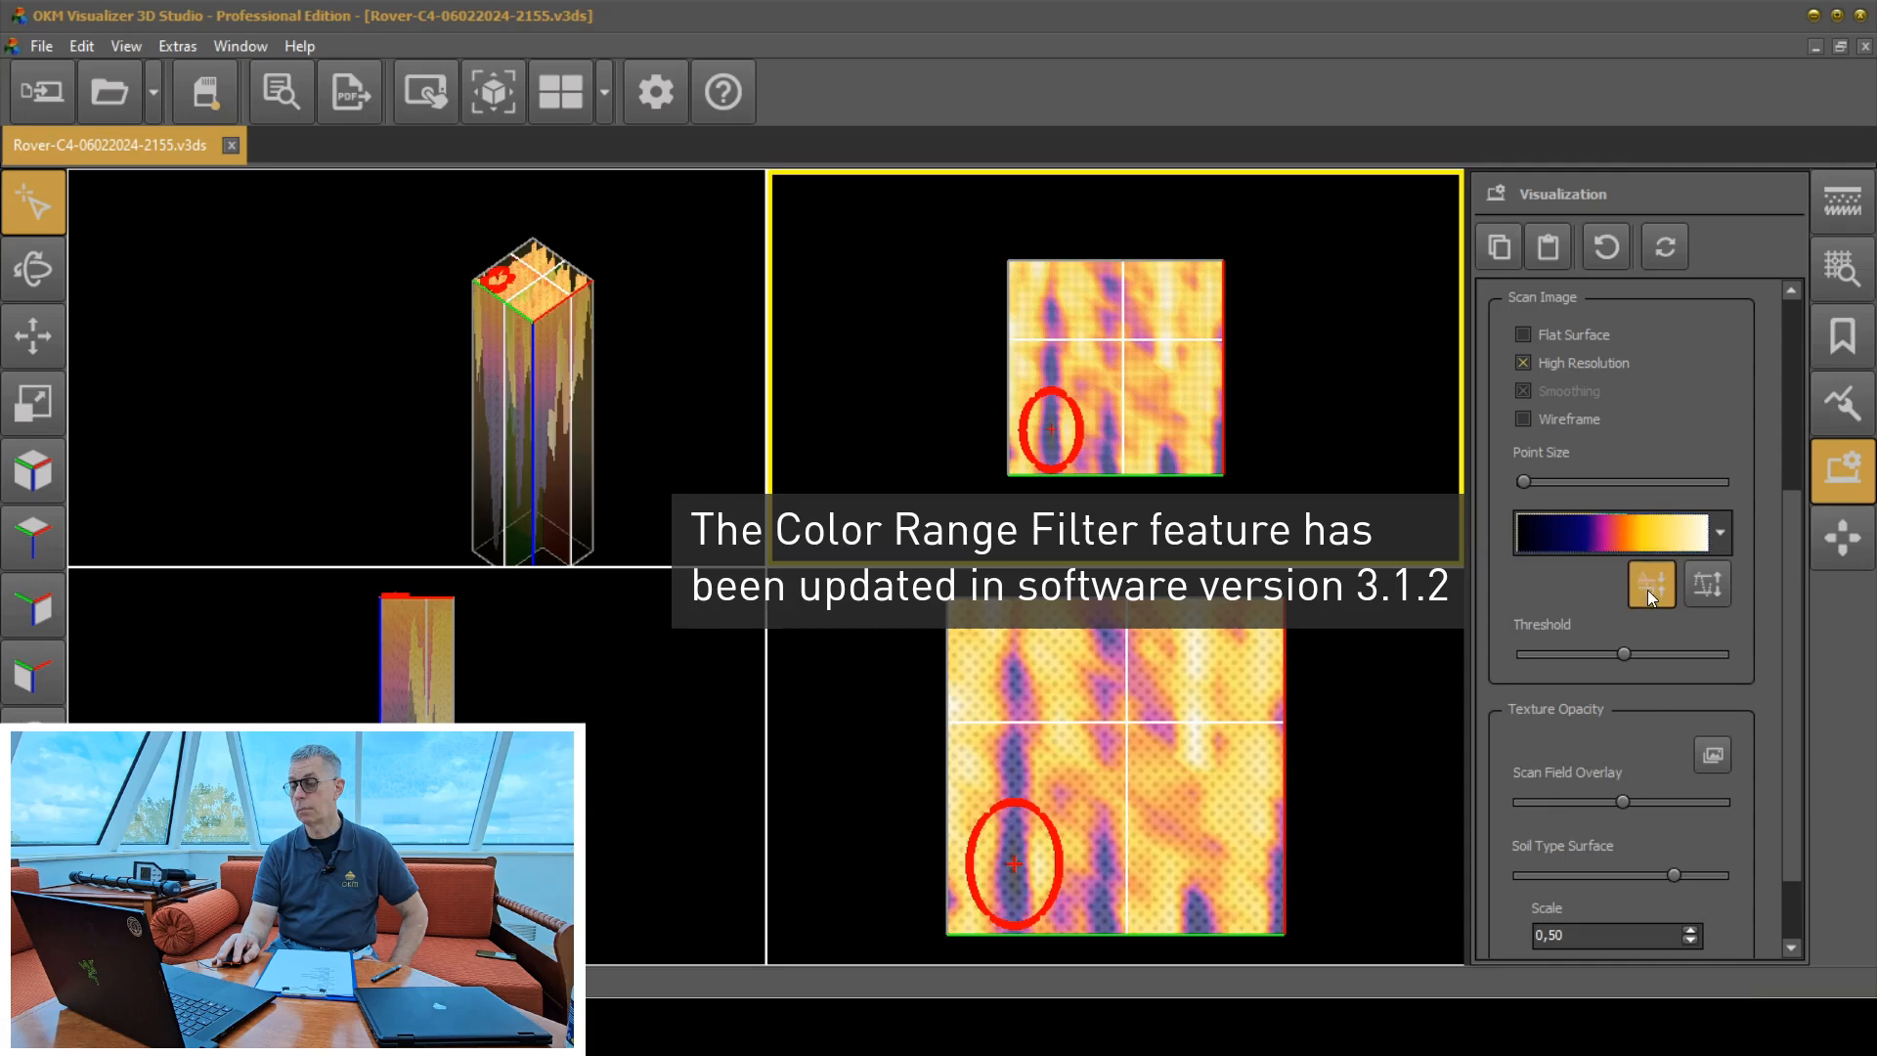
left_click(1650, 584)
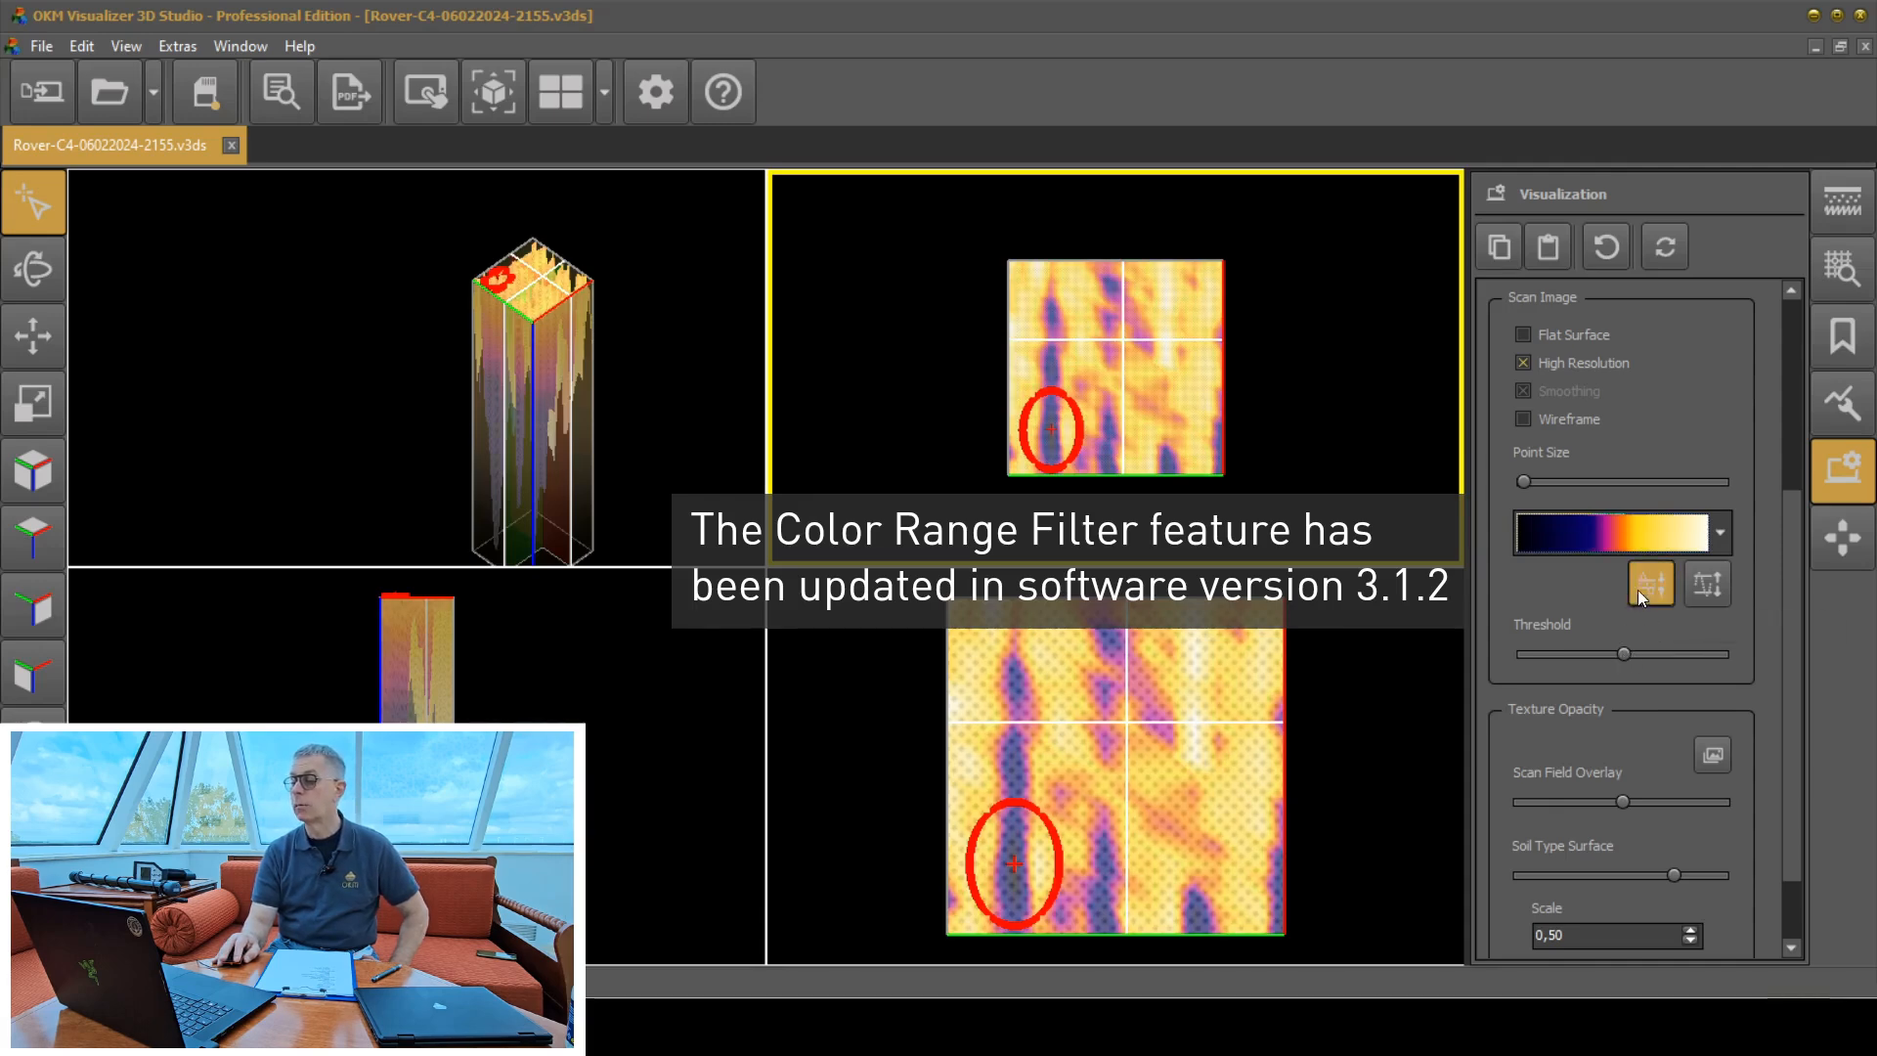
Decrease the anomaly threshold of the scan image back to the colour range's original distribution.
left_click(1701, 583)
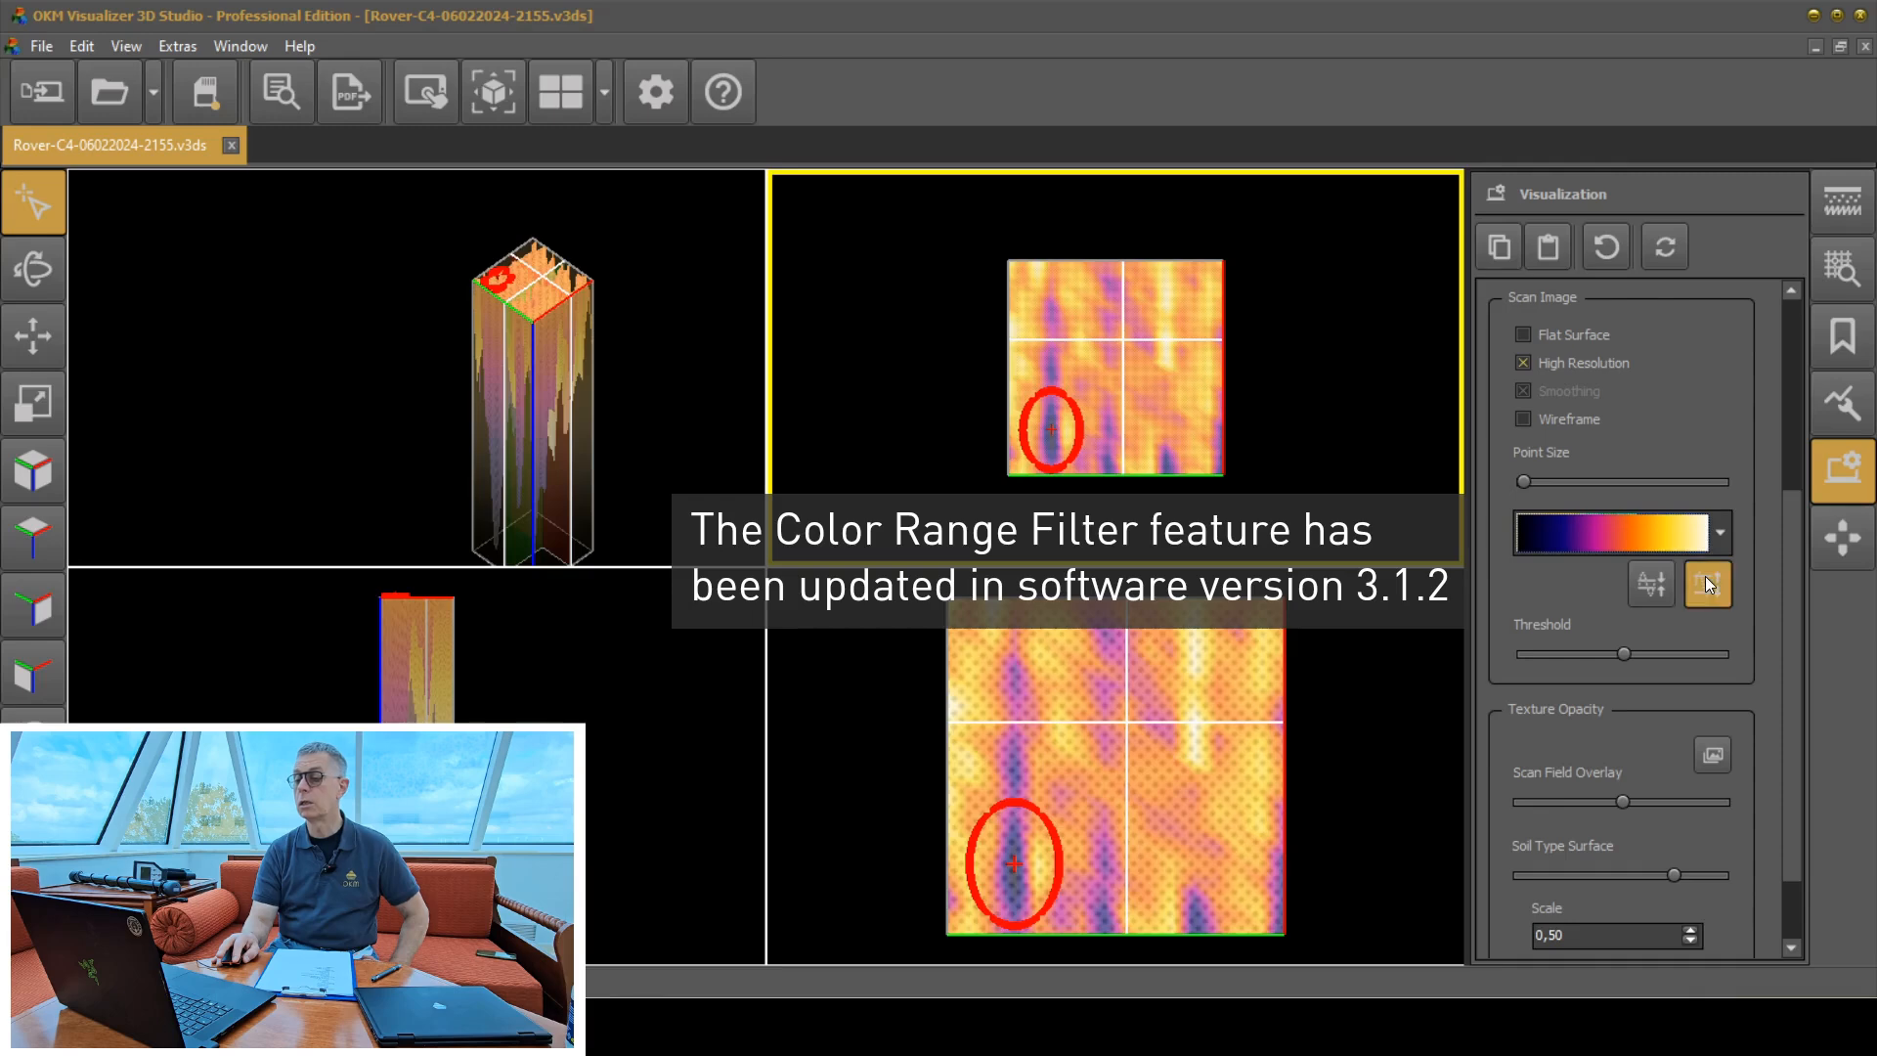
left_click(1708, 584)
left_click(1707, 583)
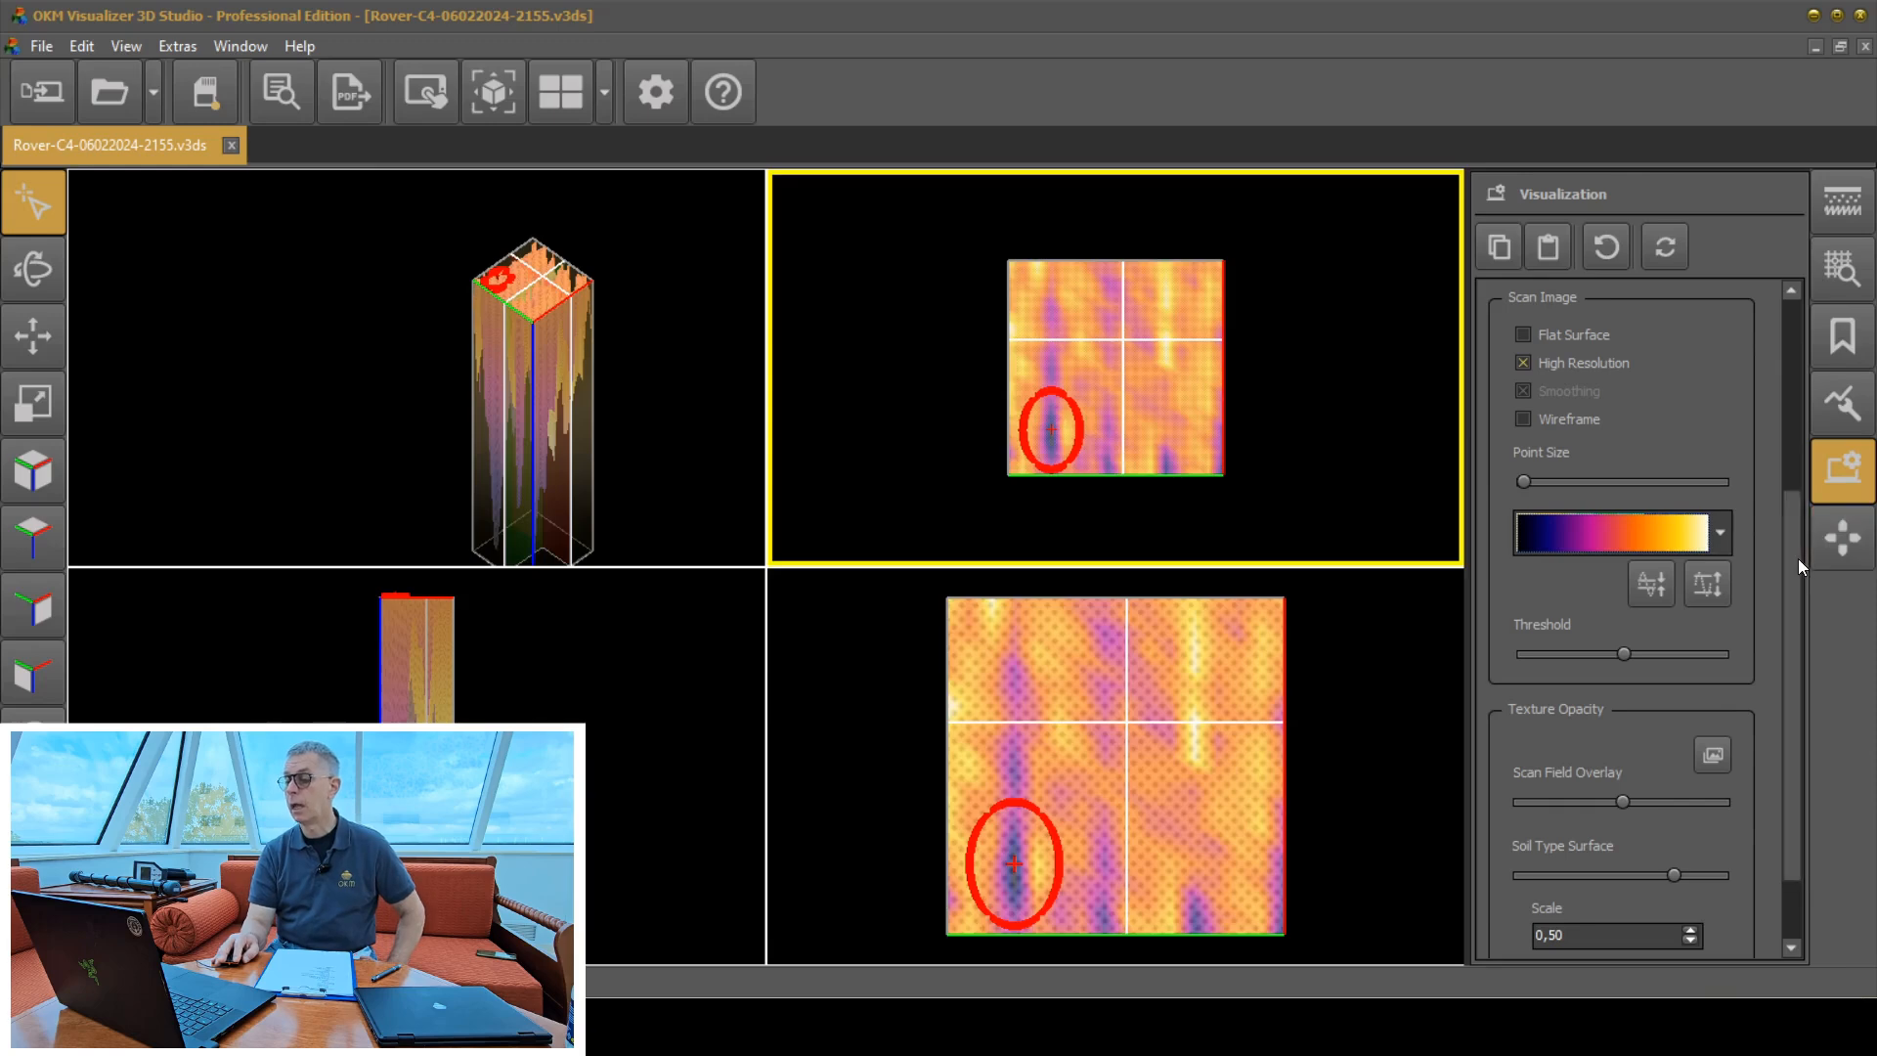
Try the Soil Type Cross Section opacity at maximum and minimum, picking a crosshair position in the 3D view, and leave it at about one third.
scroll(1799, 675, "down", 2)
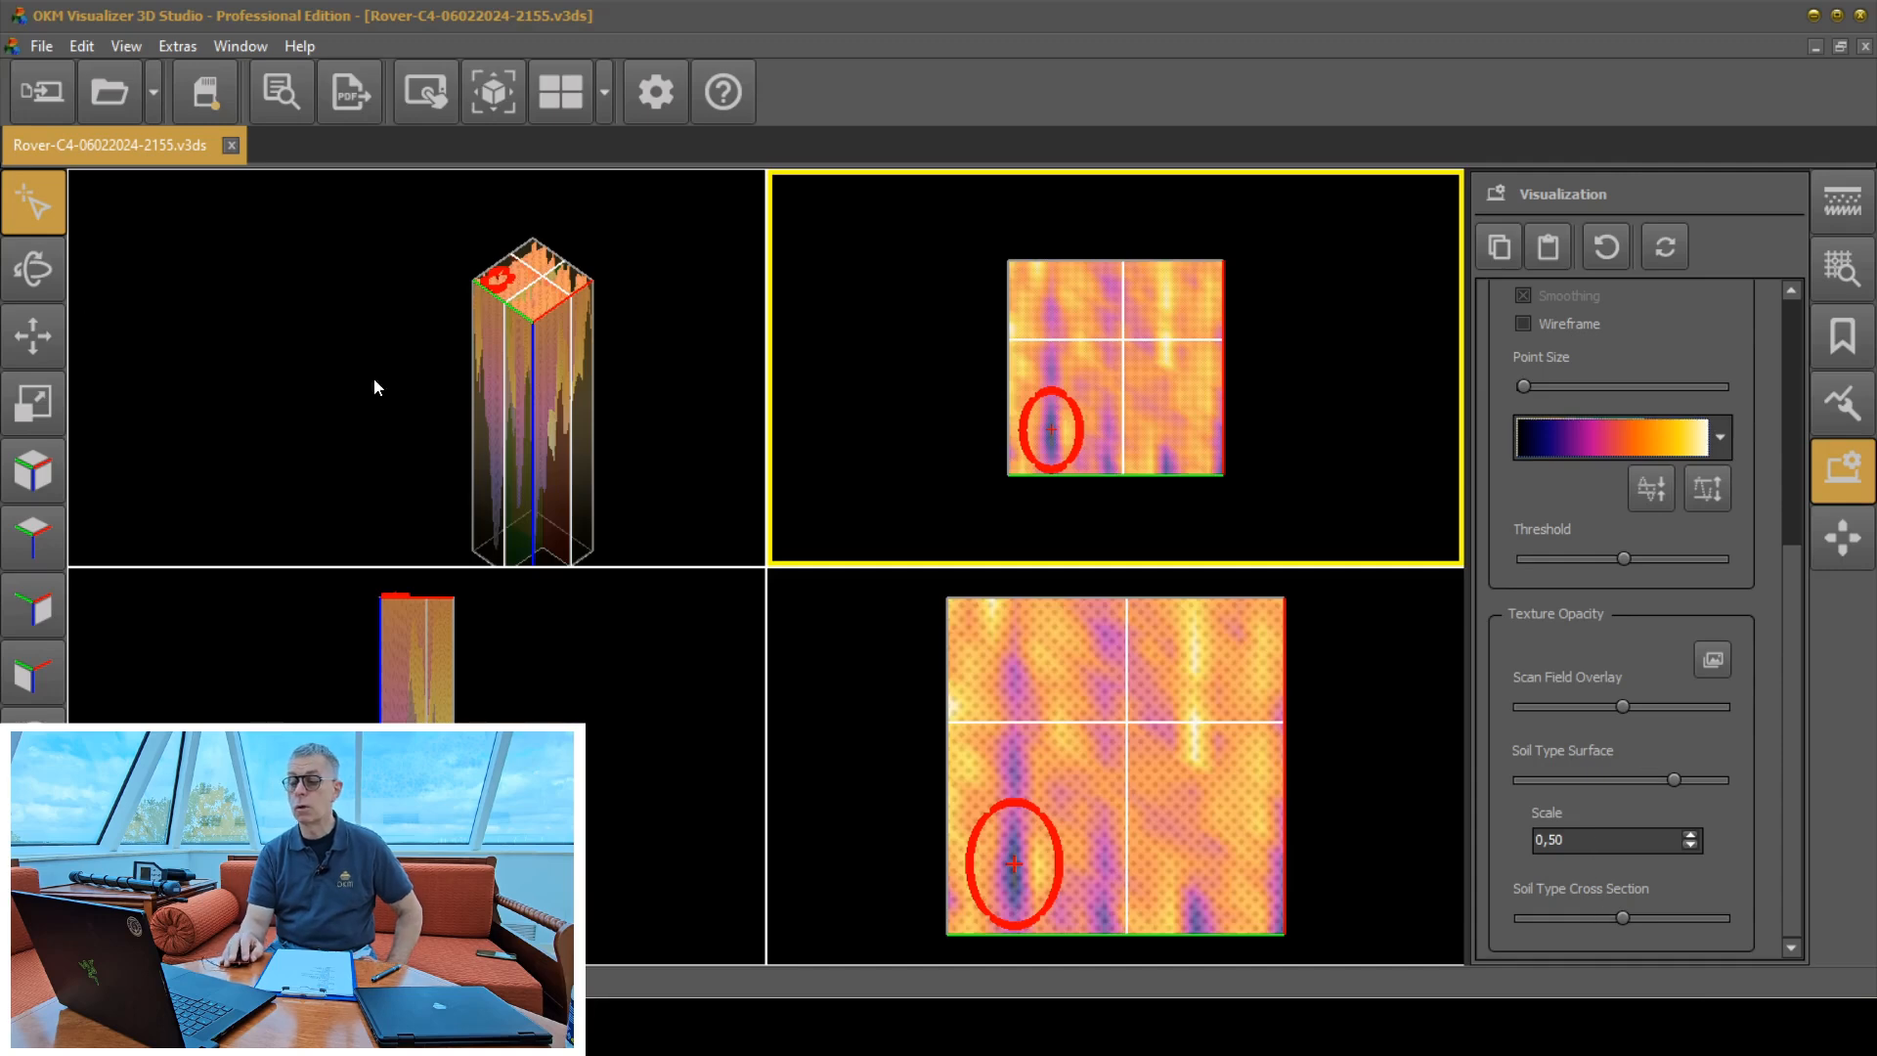
left_click_drag(1621, 917, 1756, 923)
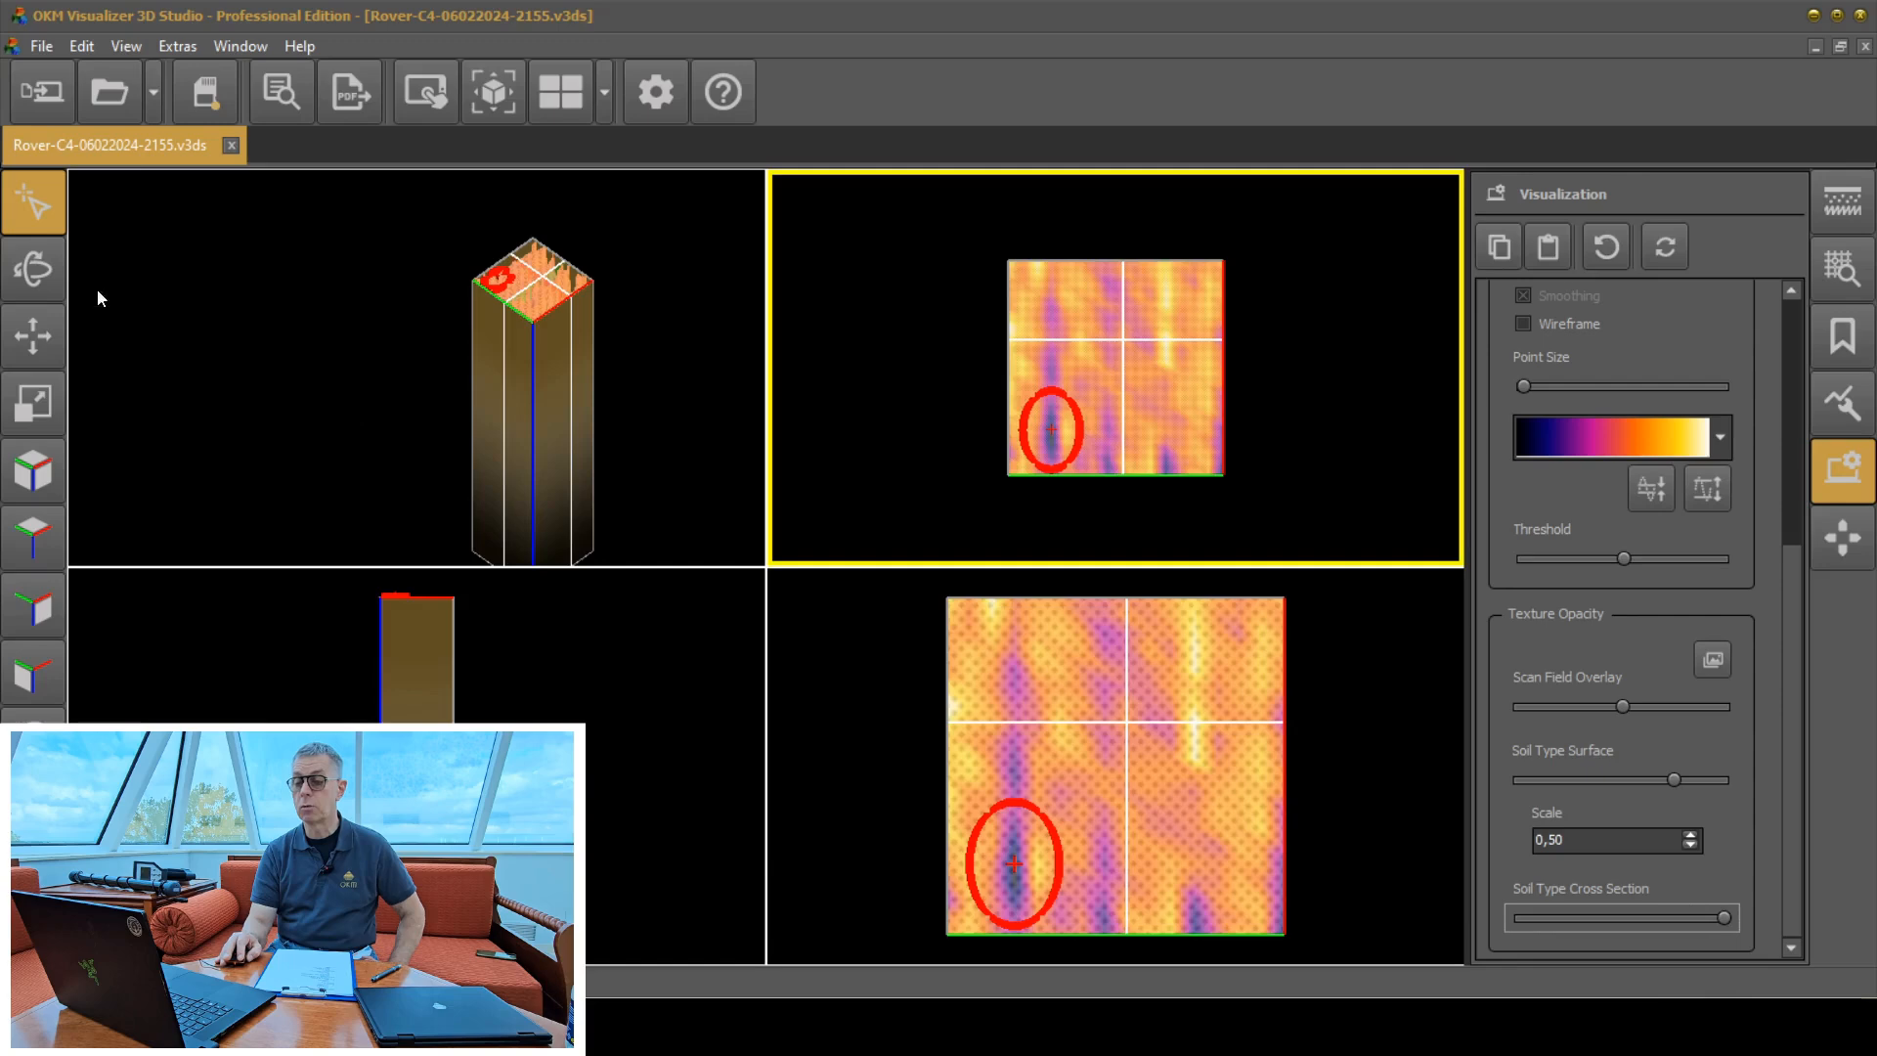
left_click(536, 374)
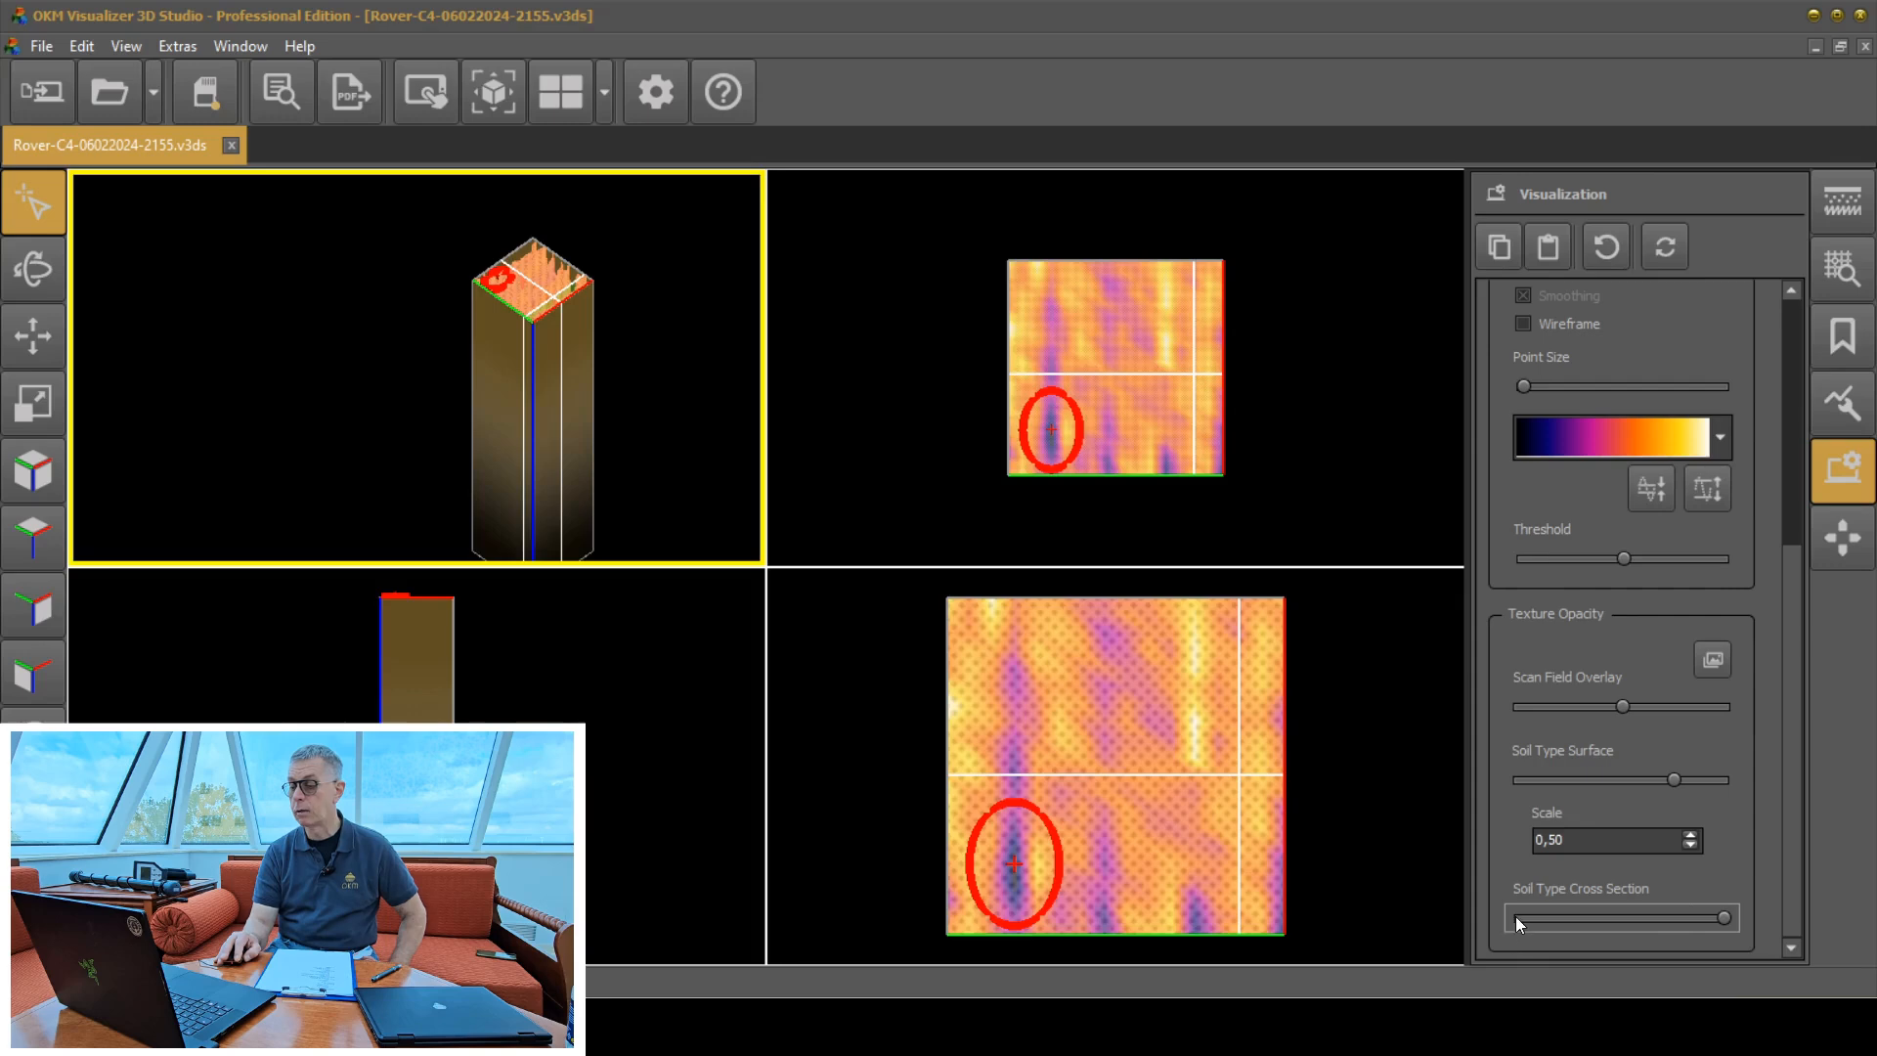
left_click_drag(1726, 918, 1515, 918)
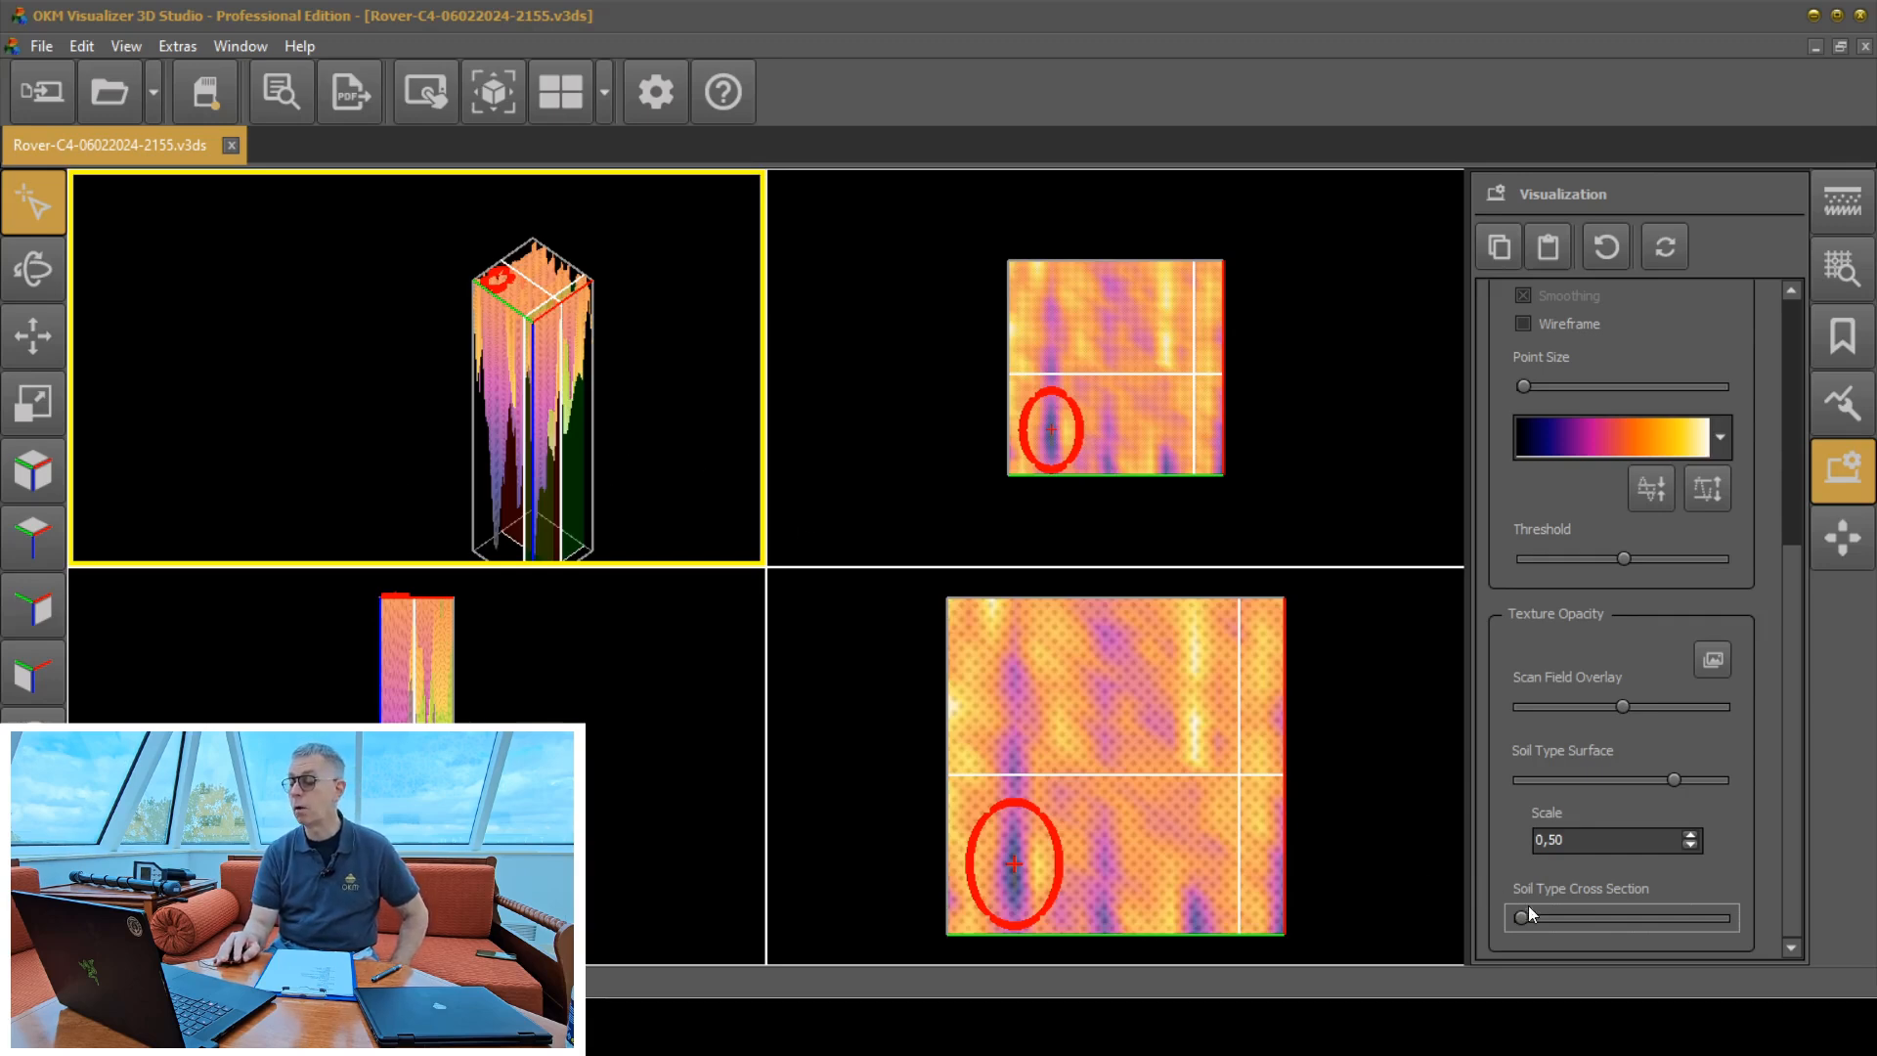
left_click_drag(1520, 919, 1588, 919)
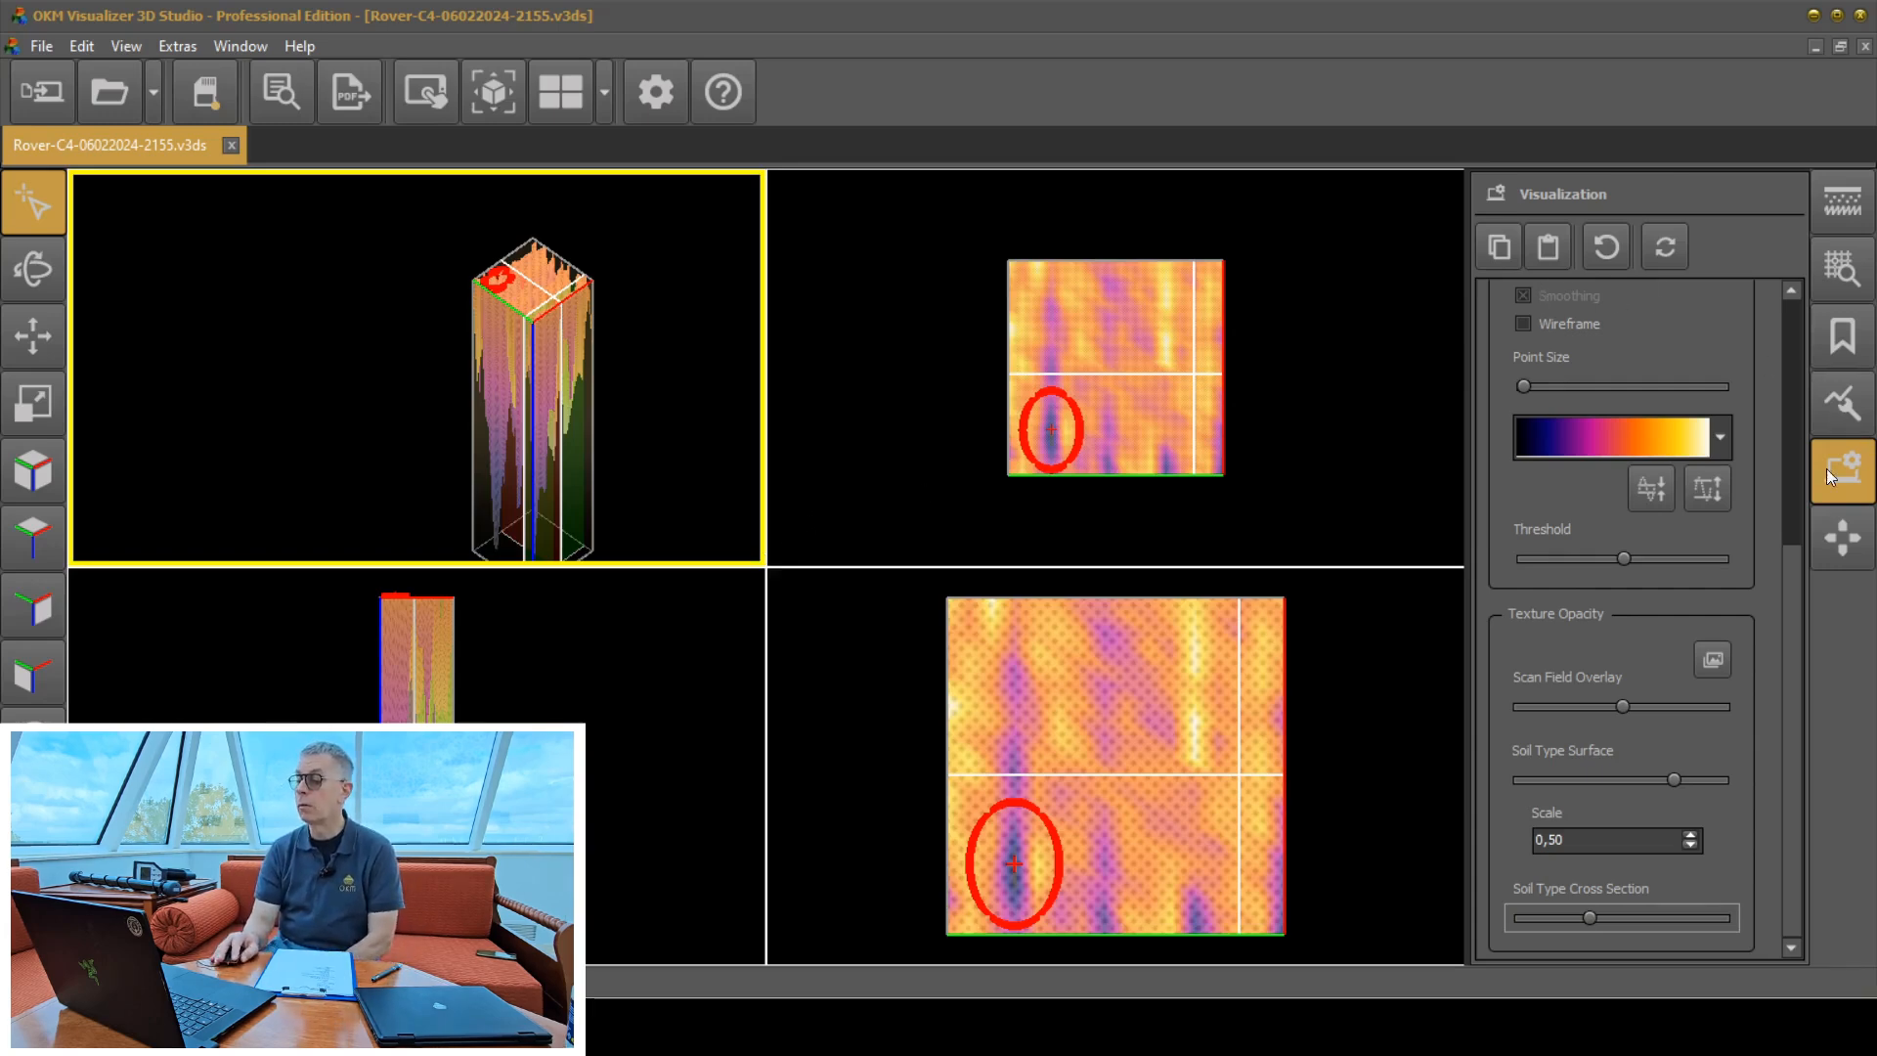
left_click_drag(1791, 613, 1781, 341)
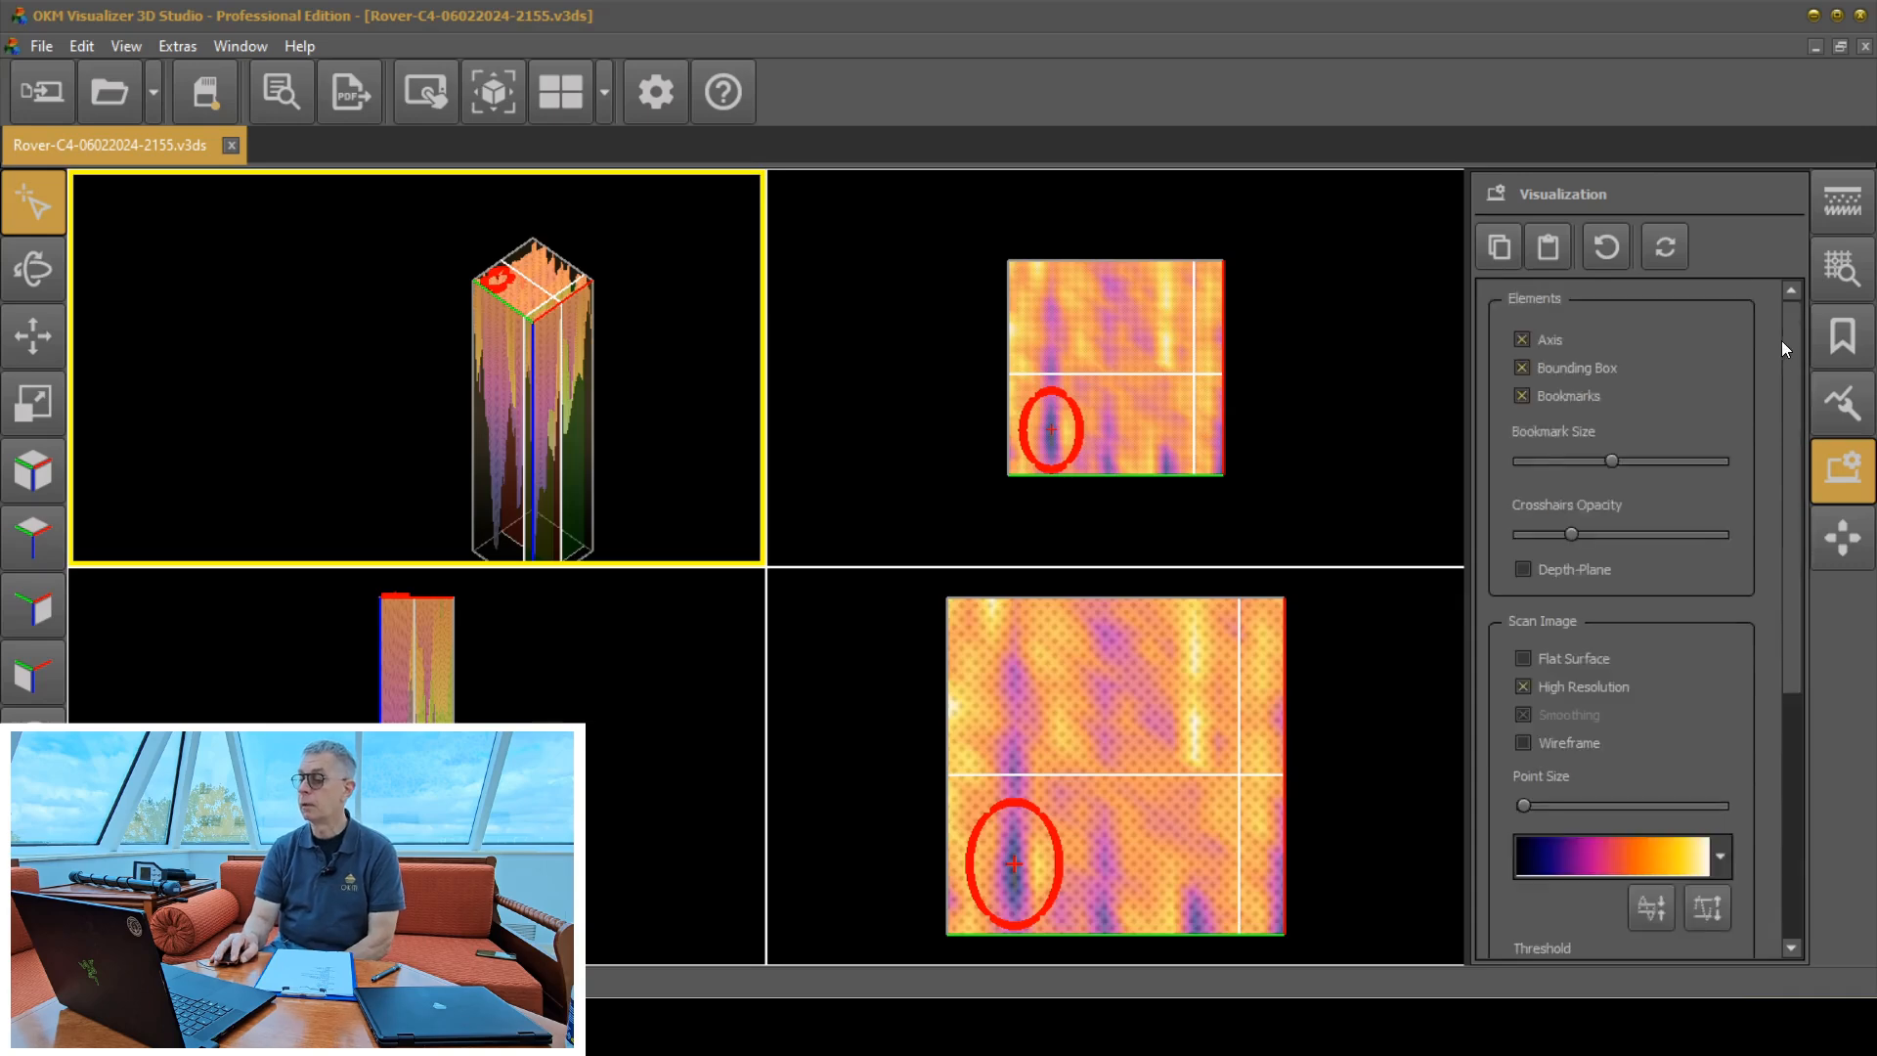
Open the Transformations settings and reduce the depth scaling of the 3D view.
left_click(1849, 536)
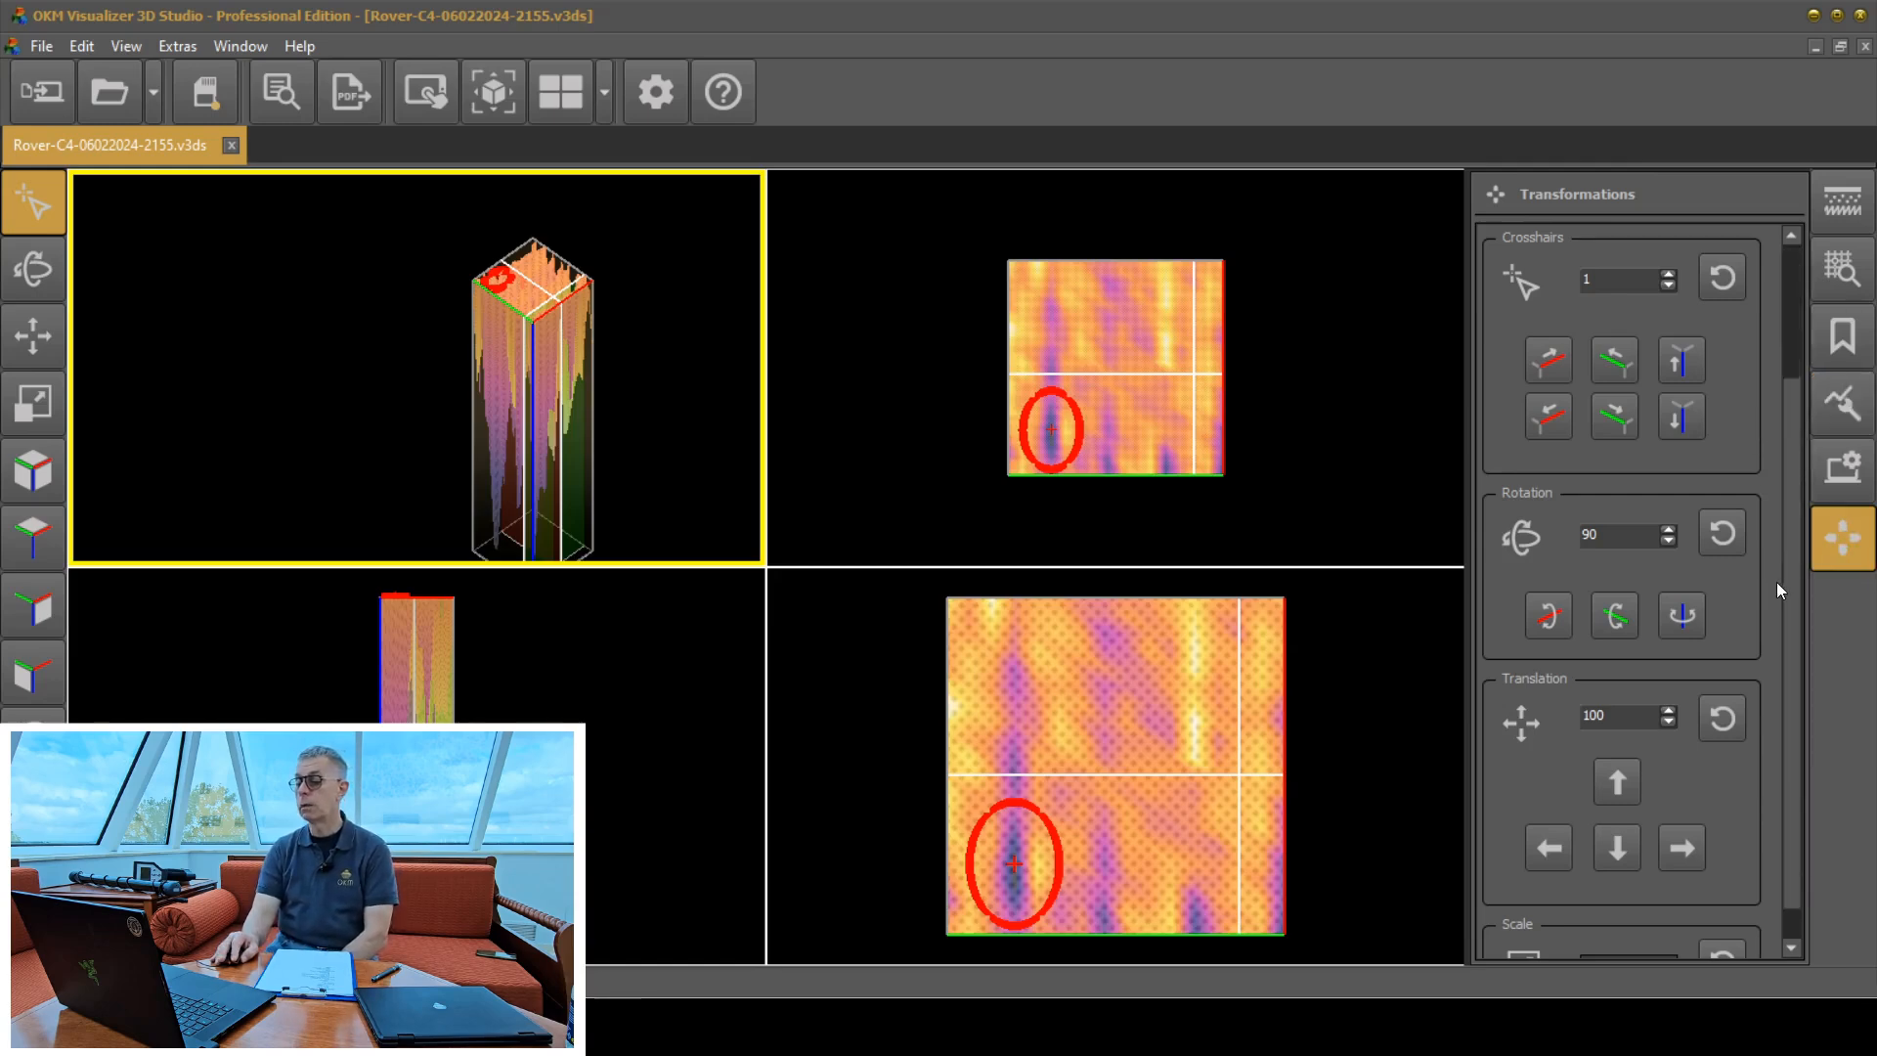
scroll(1767, 660, "down", 3)
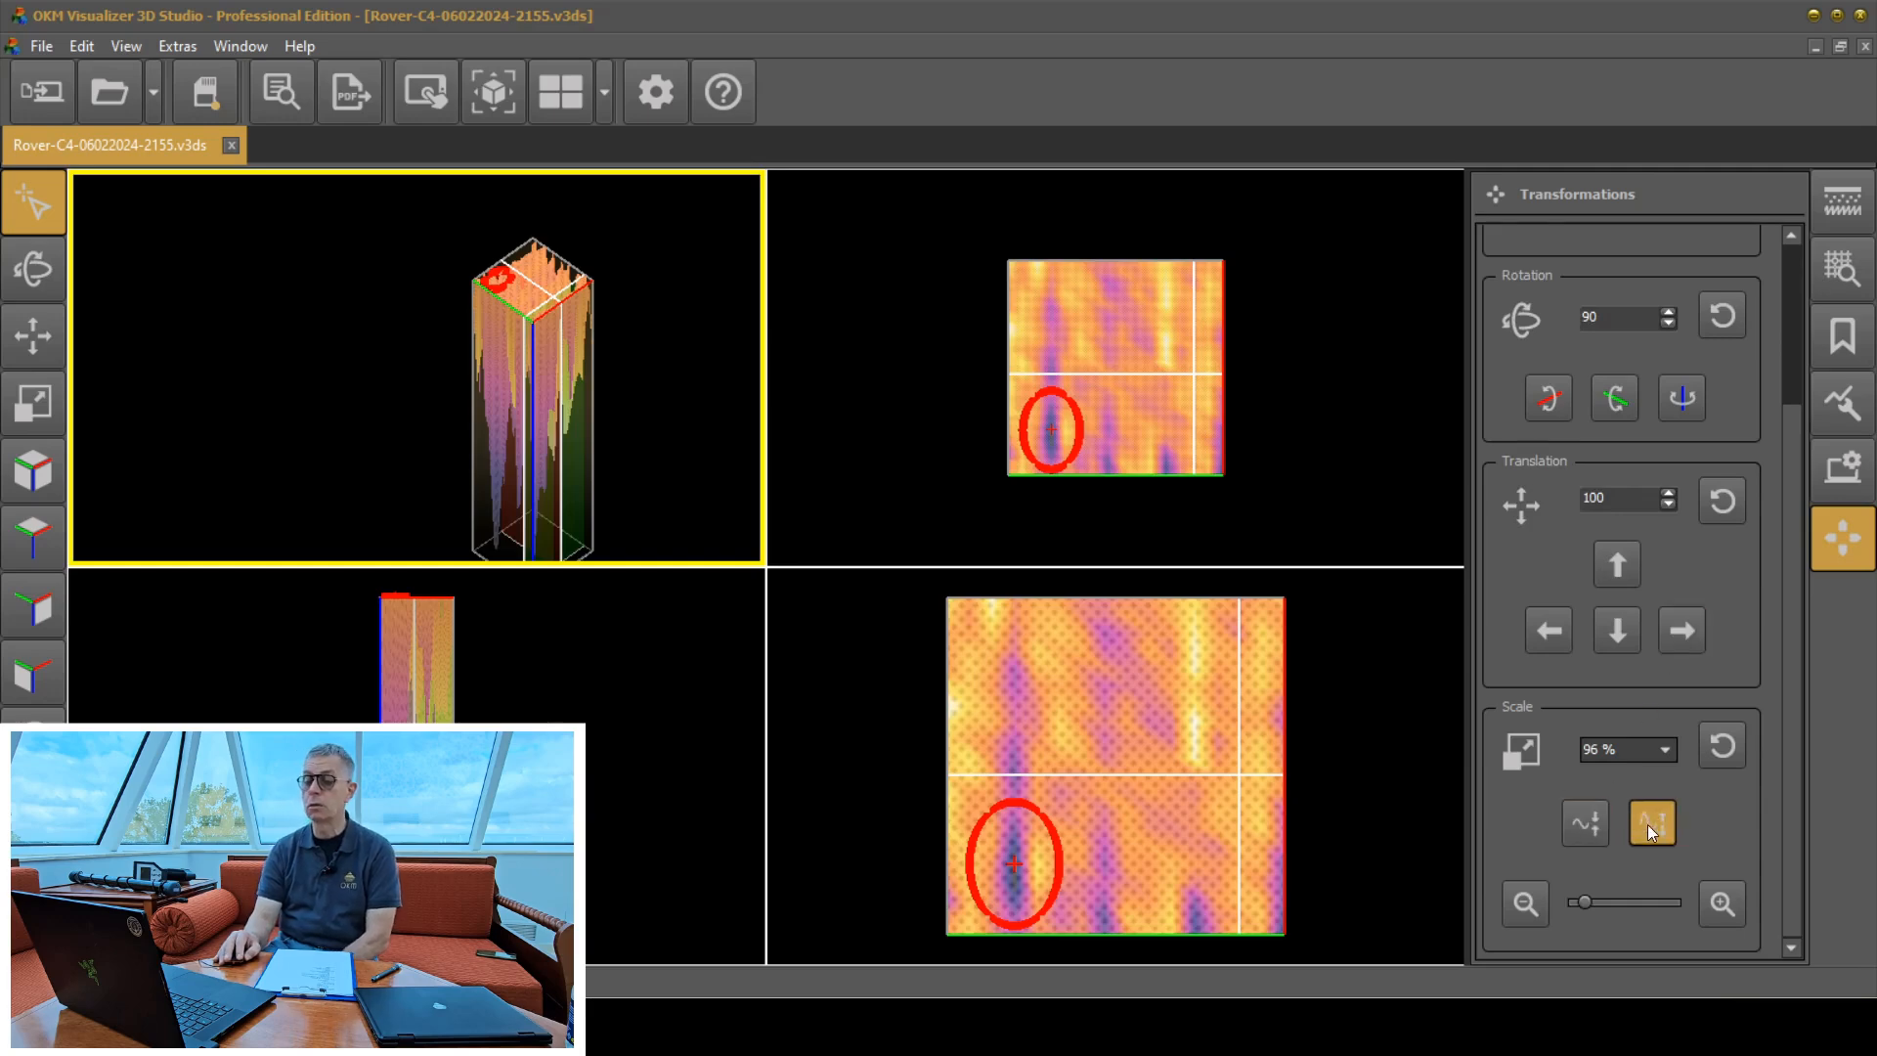
left_click(1580, 825)
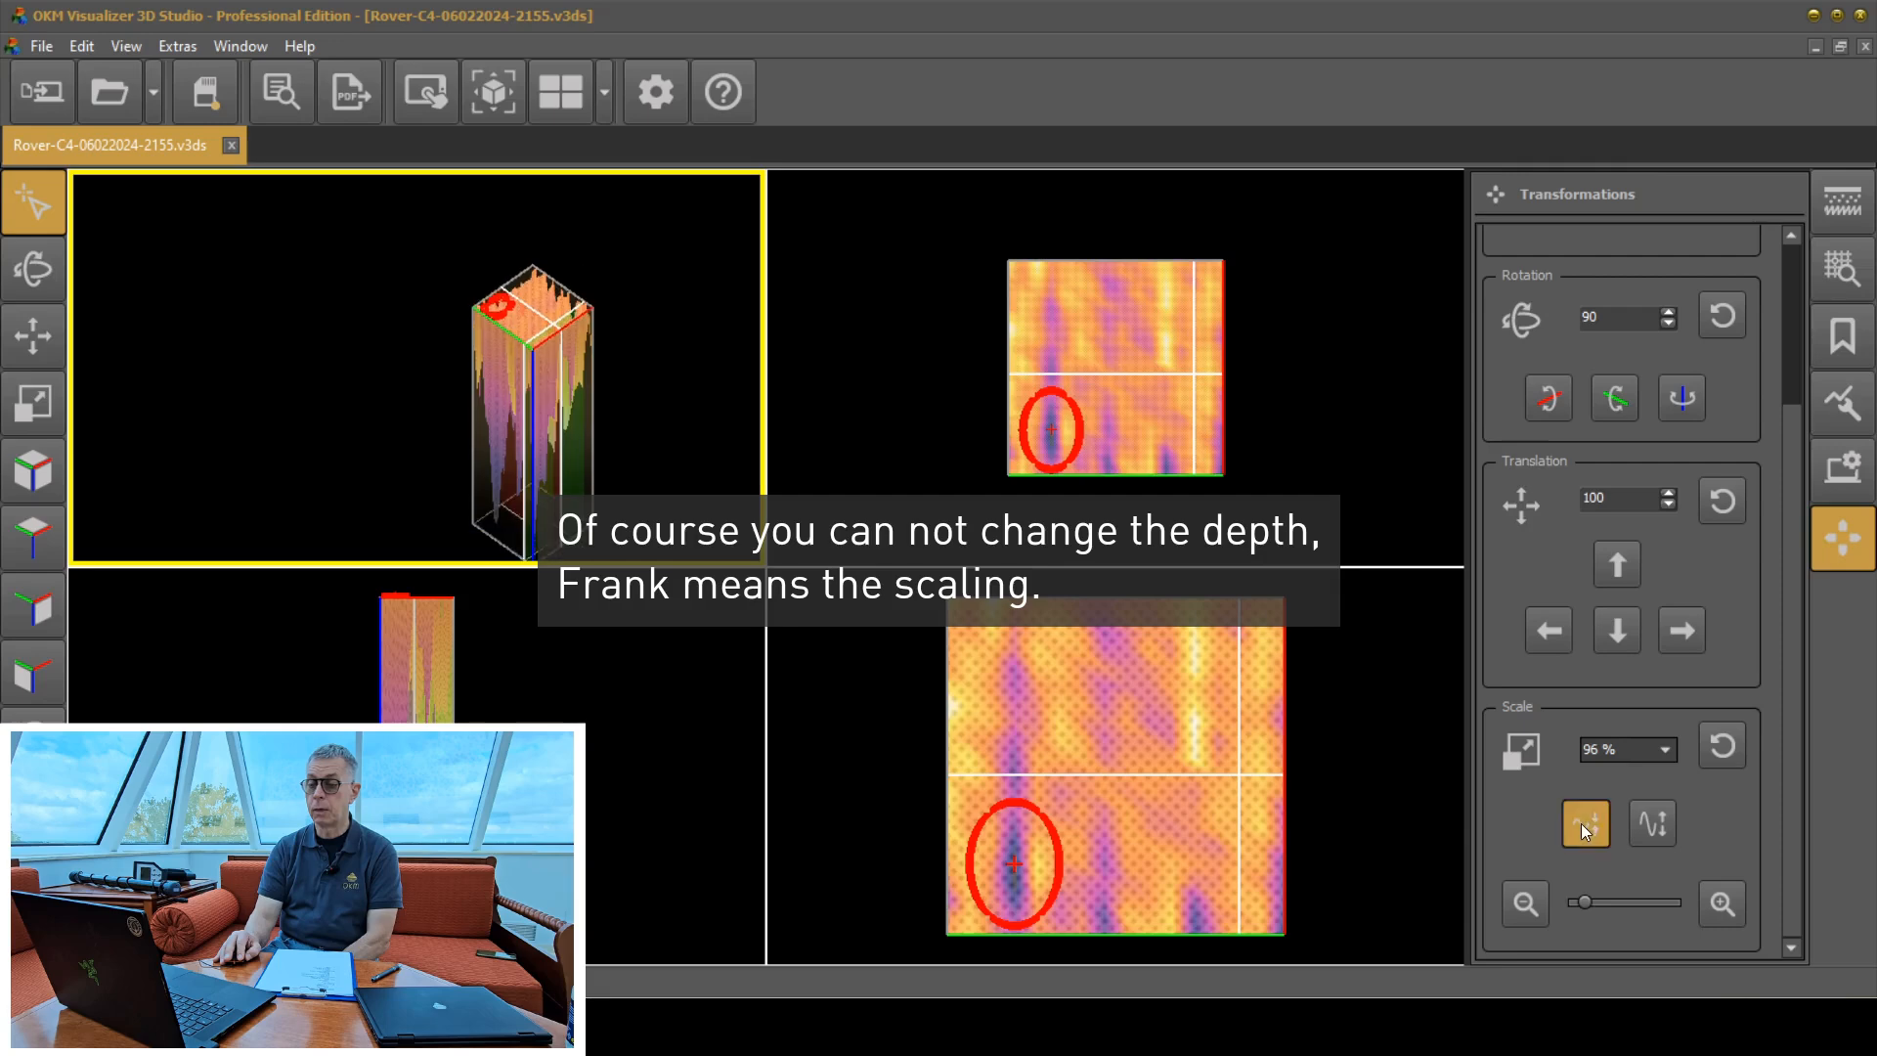
Change the scale of the 3D view to 25 %, to 400 % and finally to 100 %.
left_click(1659, 751)
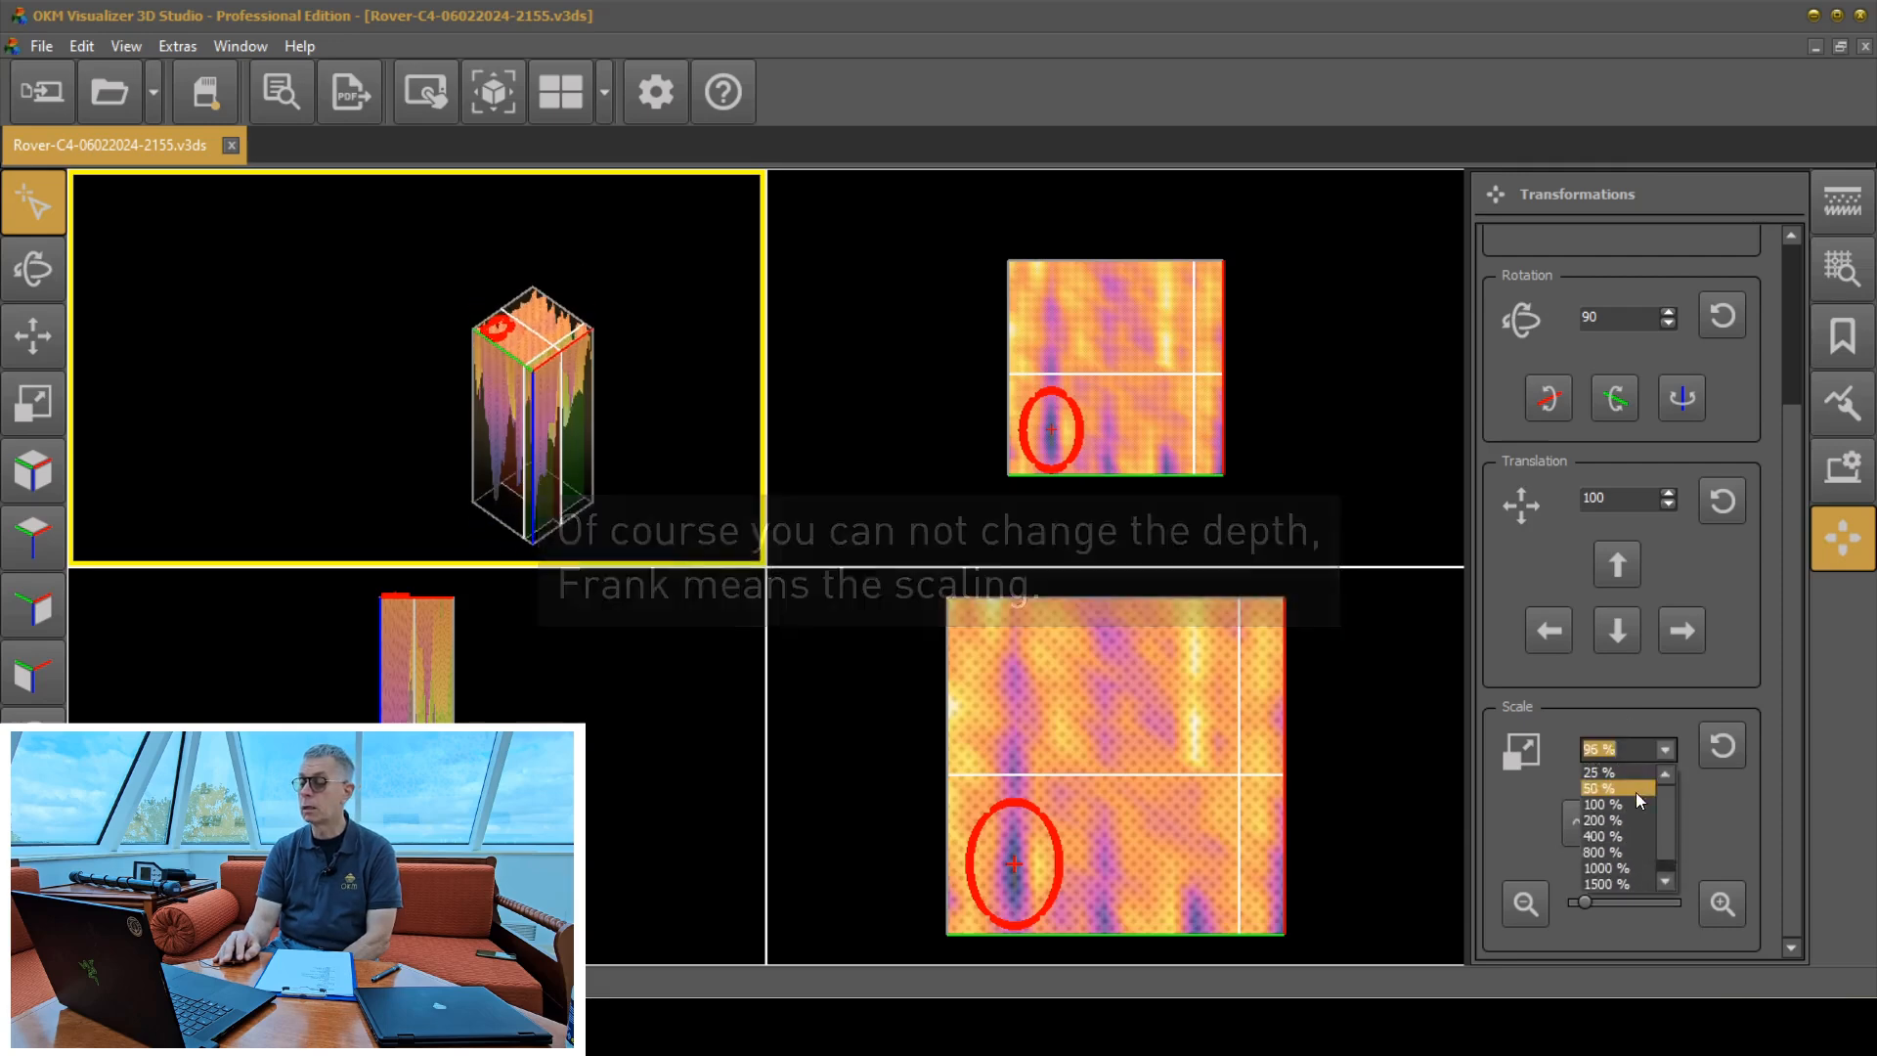
left_click(1616, 774)
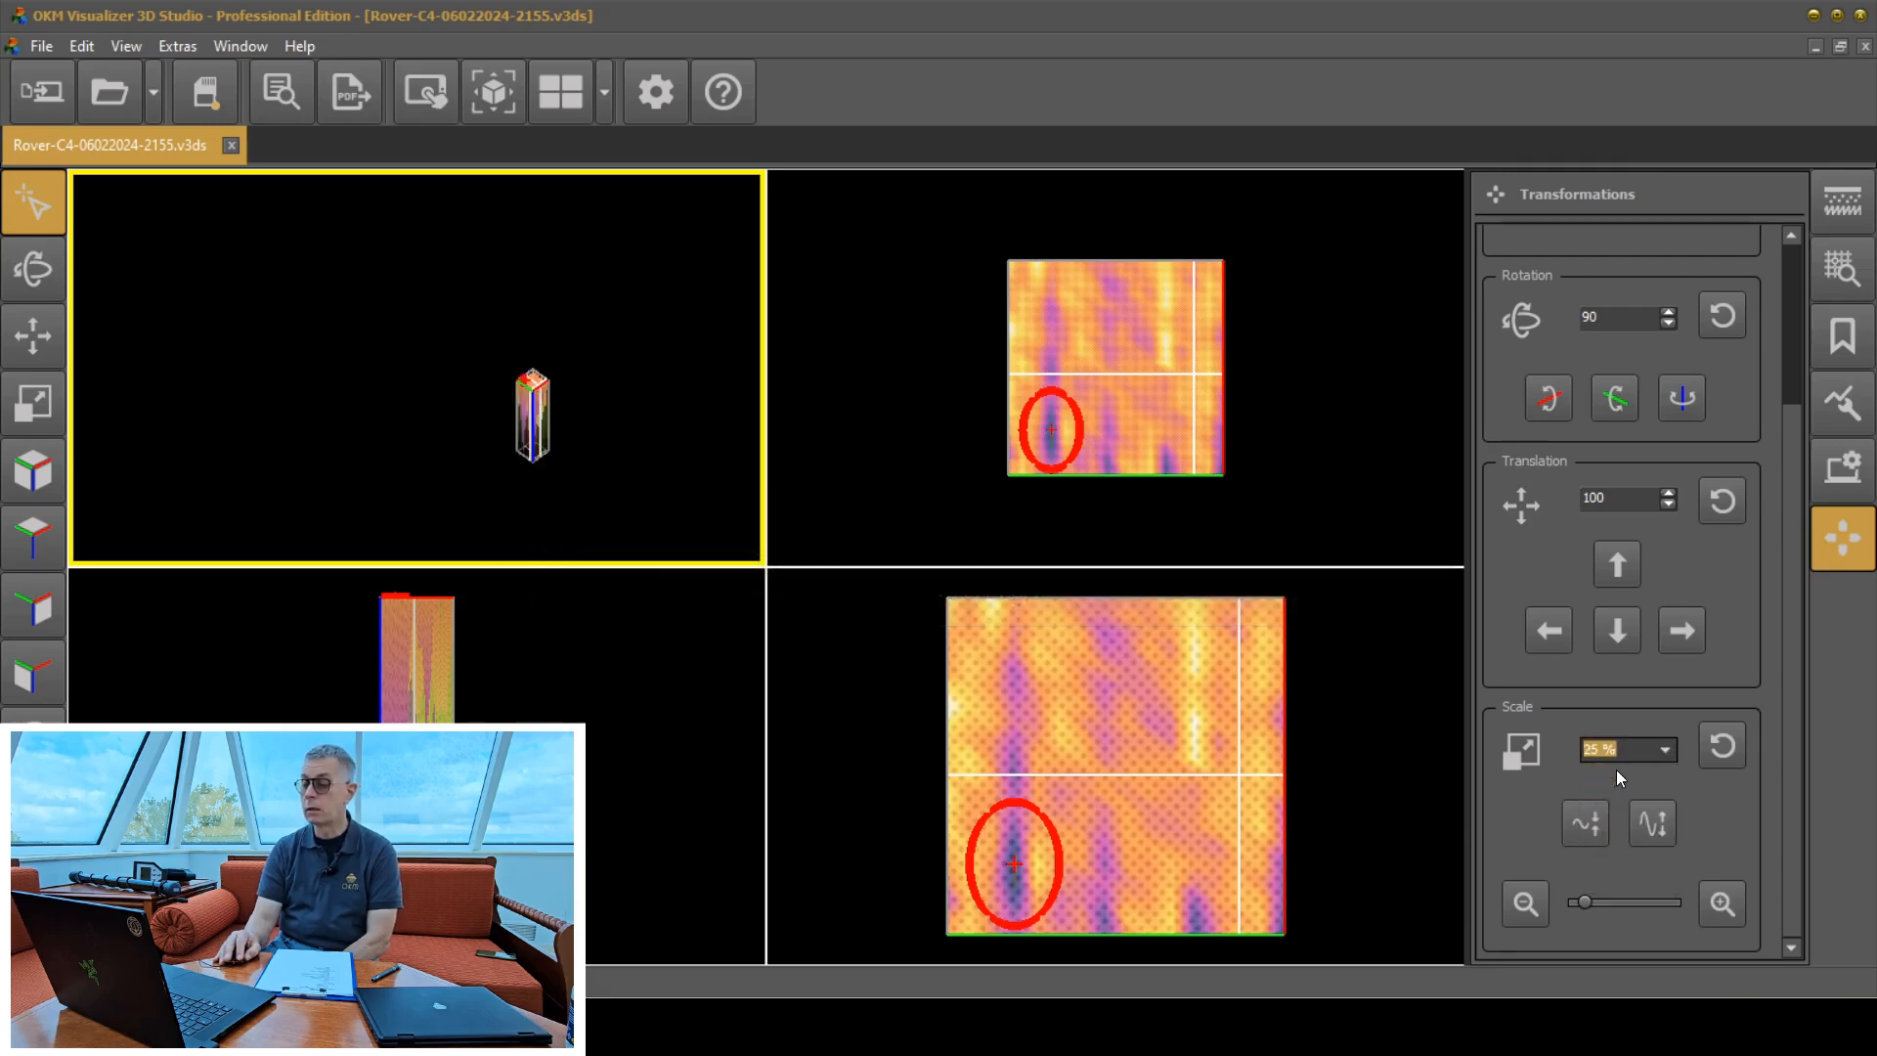
left_click(1665, 748)
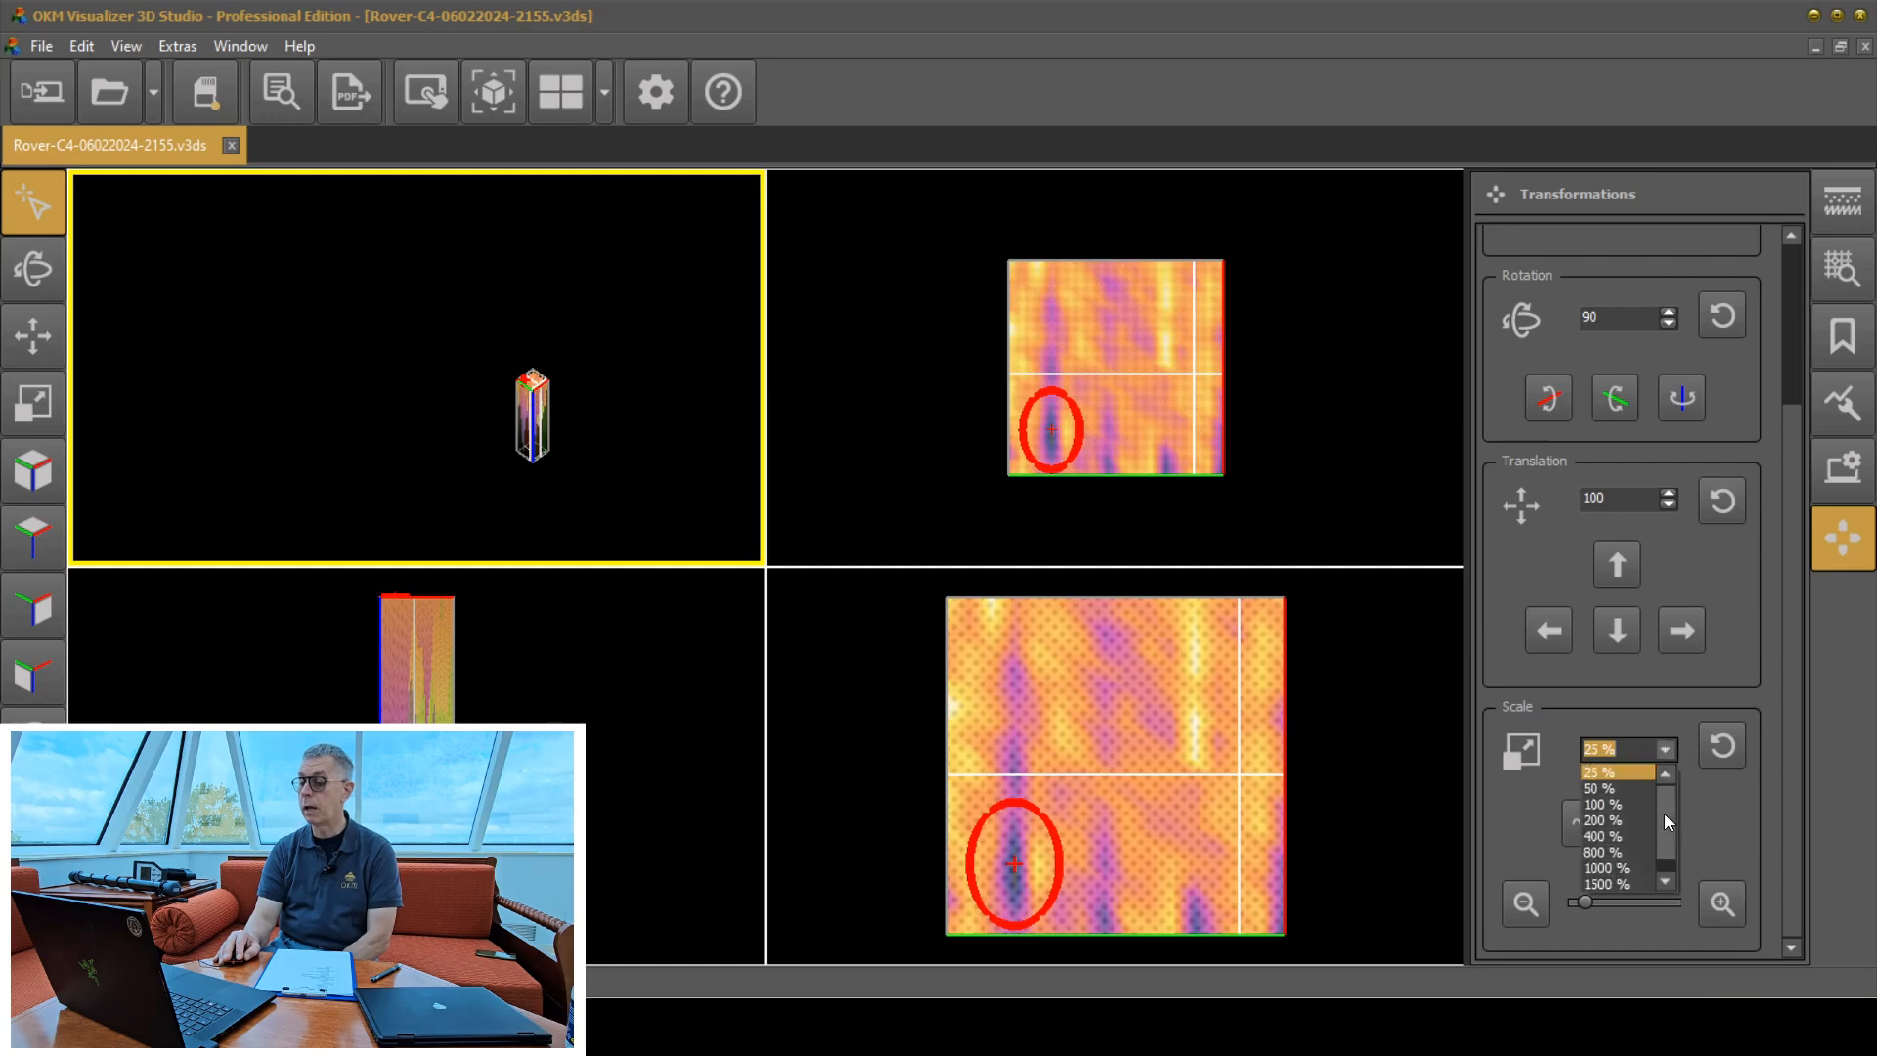
left_click(1622, 834)
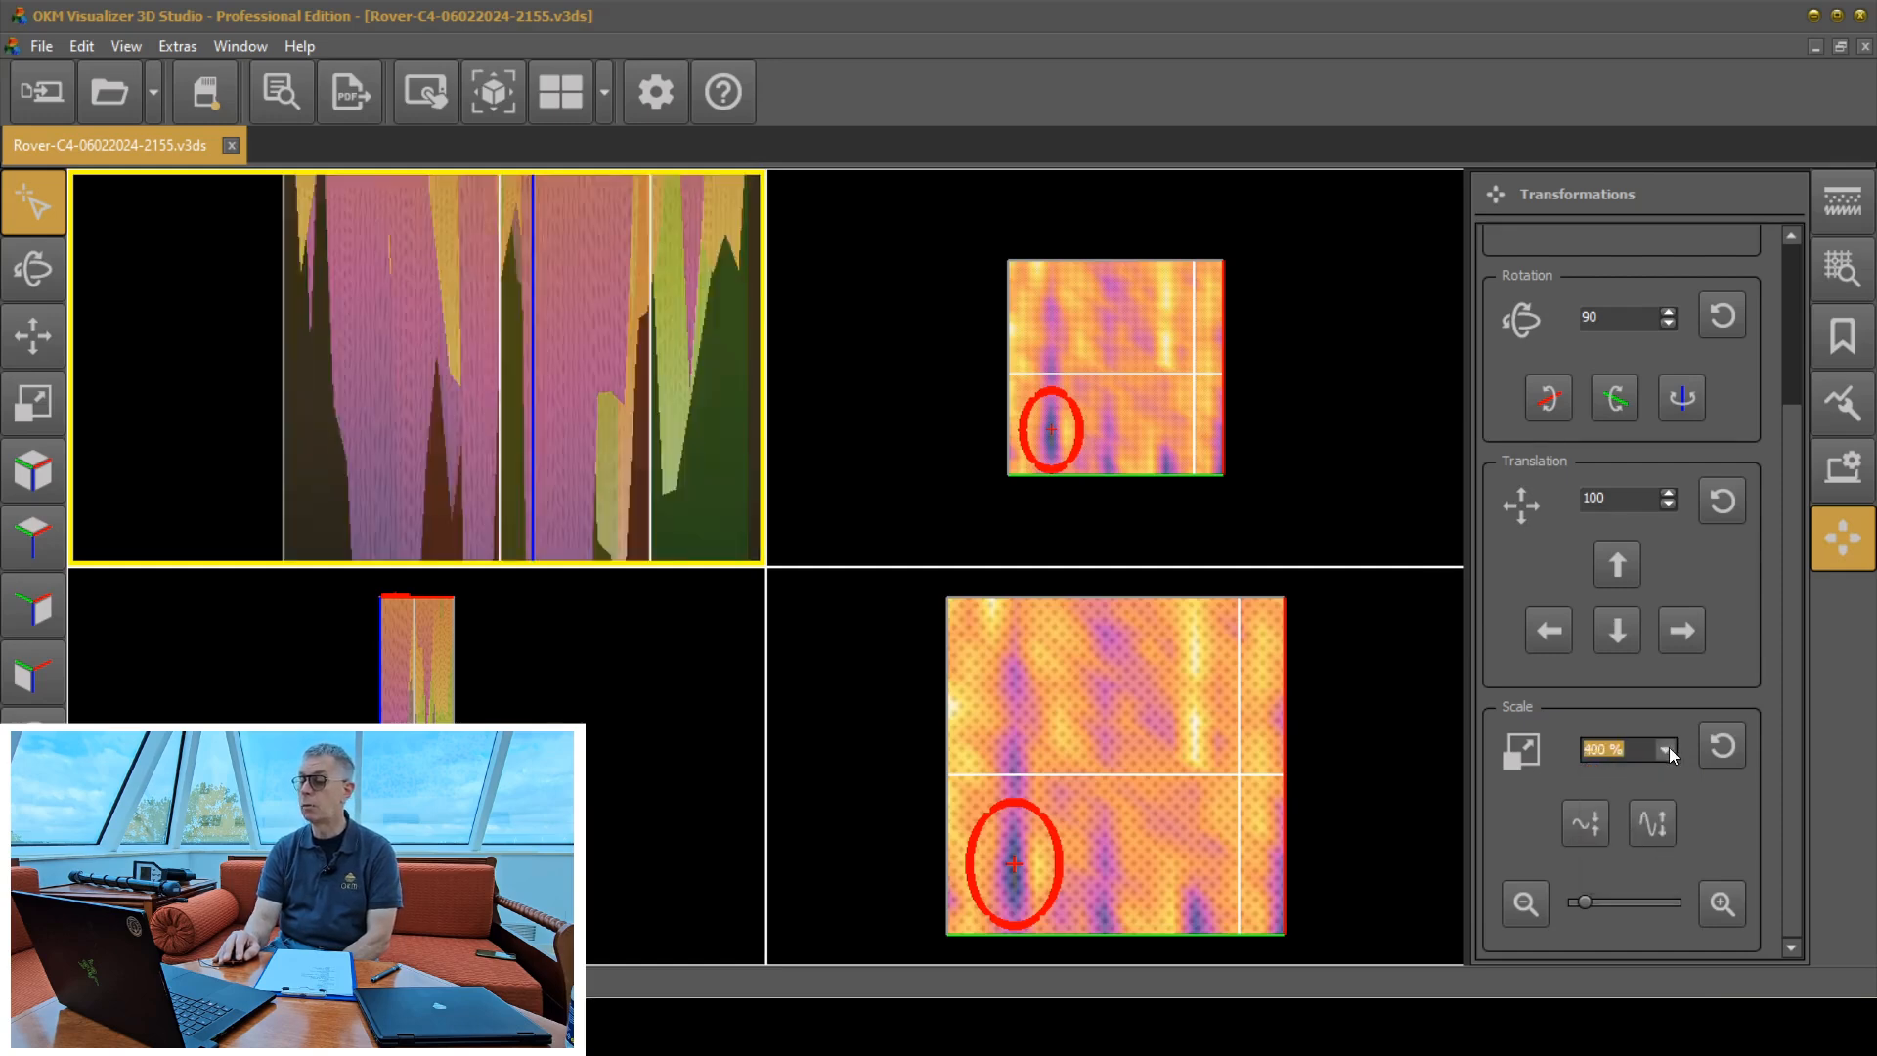
left_click(1666, 749)
left_click(1623, 787)
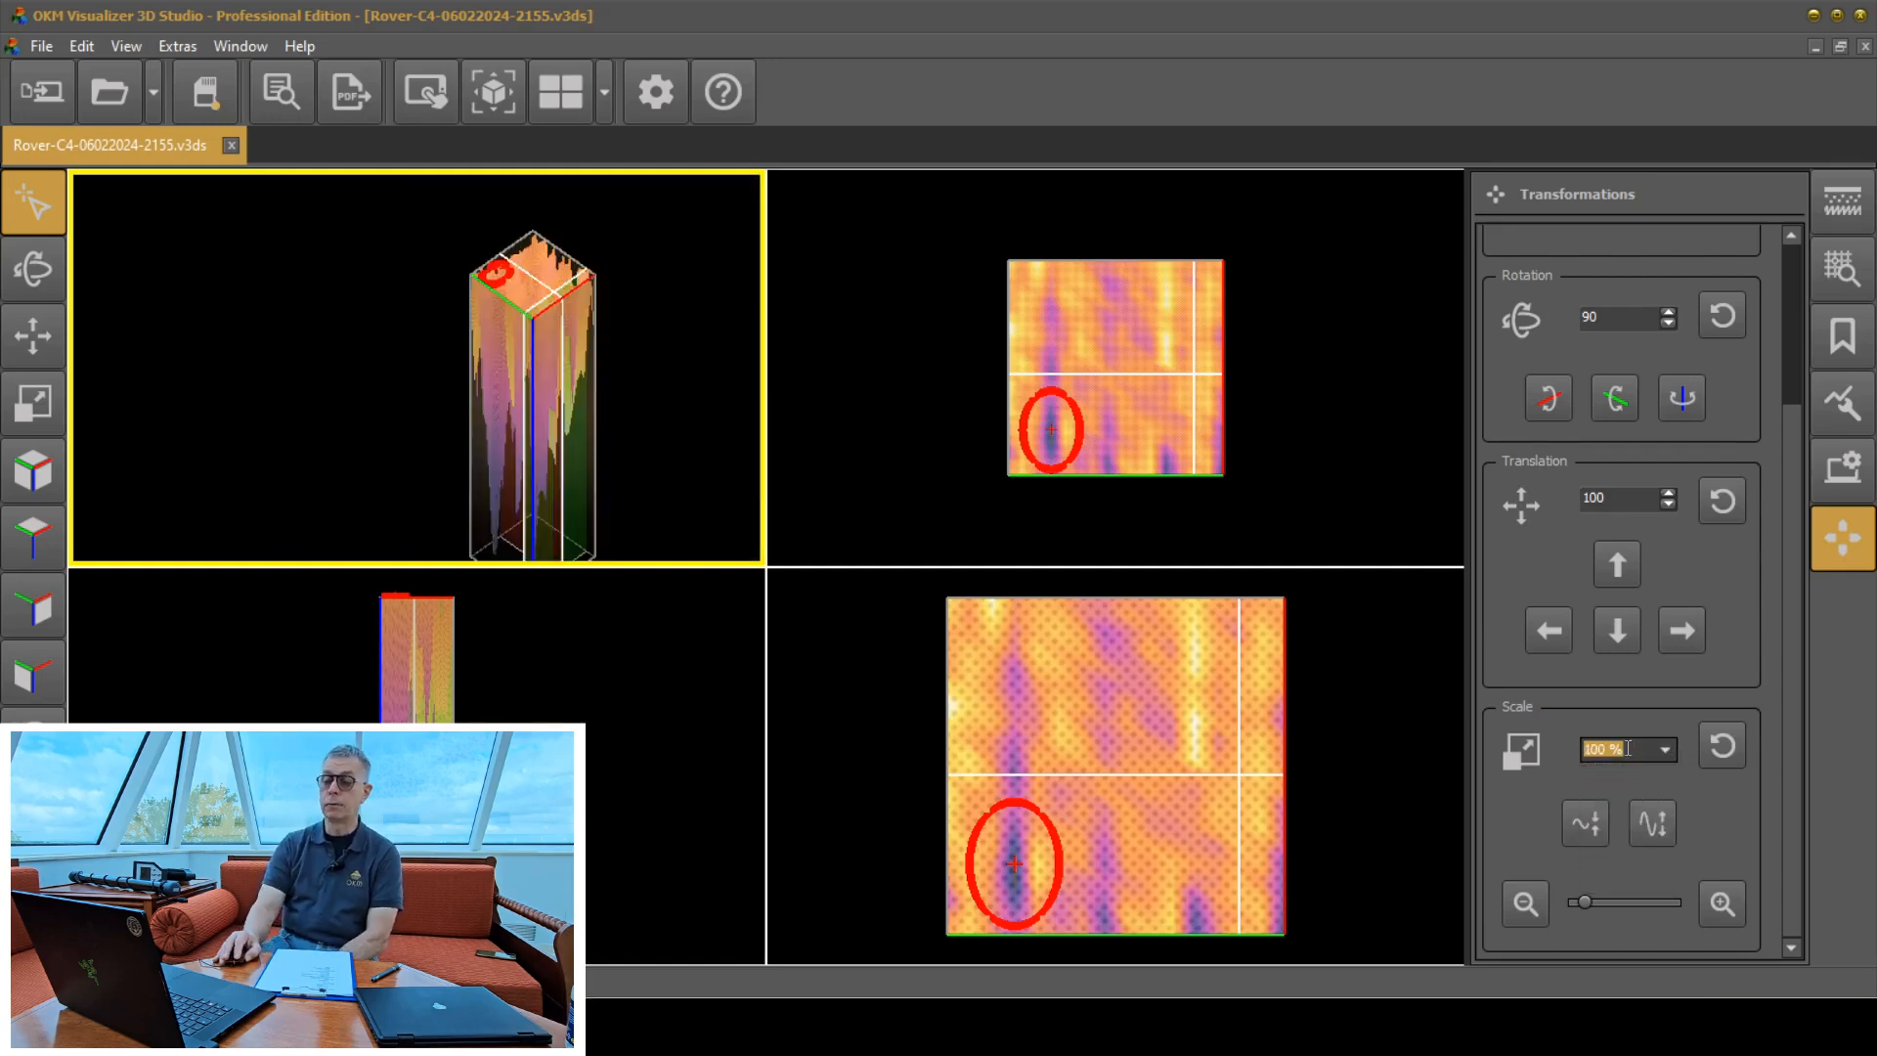
Activate the second, fourth and third viewports in turn, picking a crosshair position in each.
left_click(1083, 420)
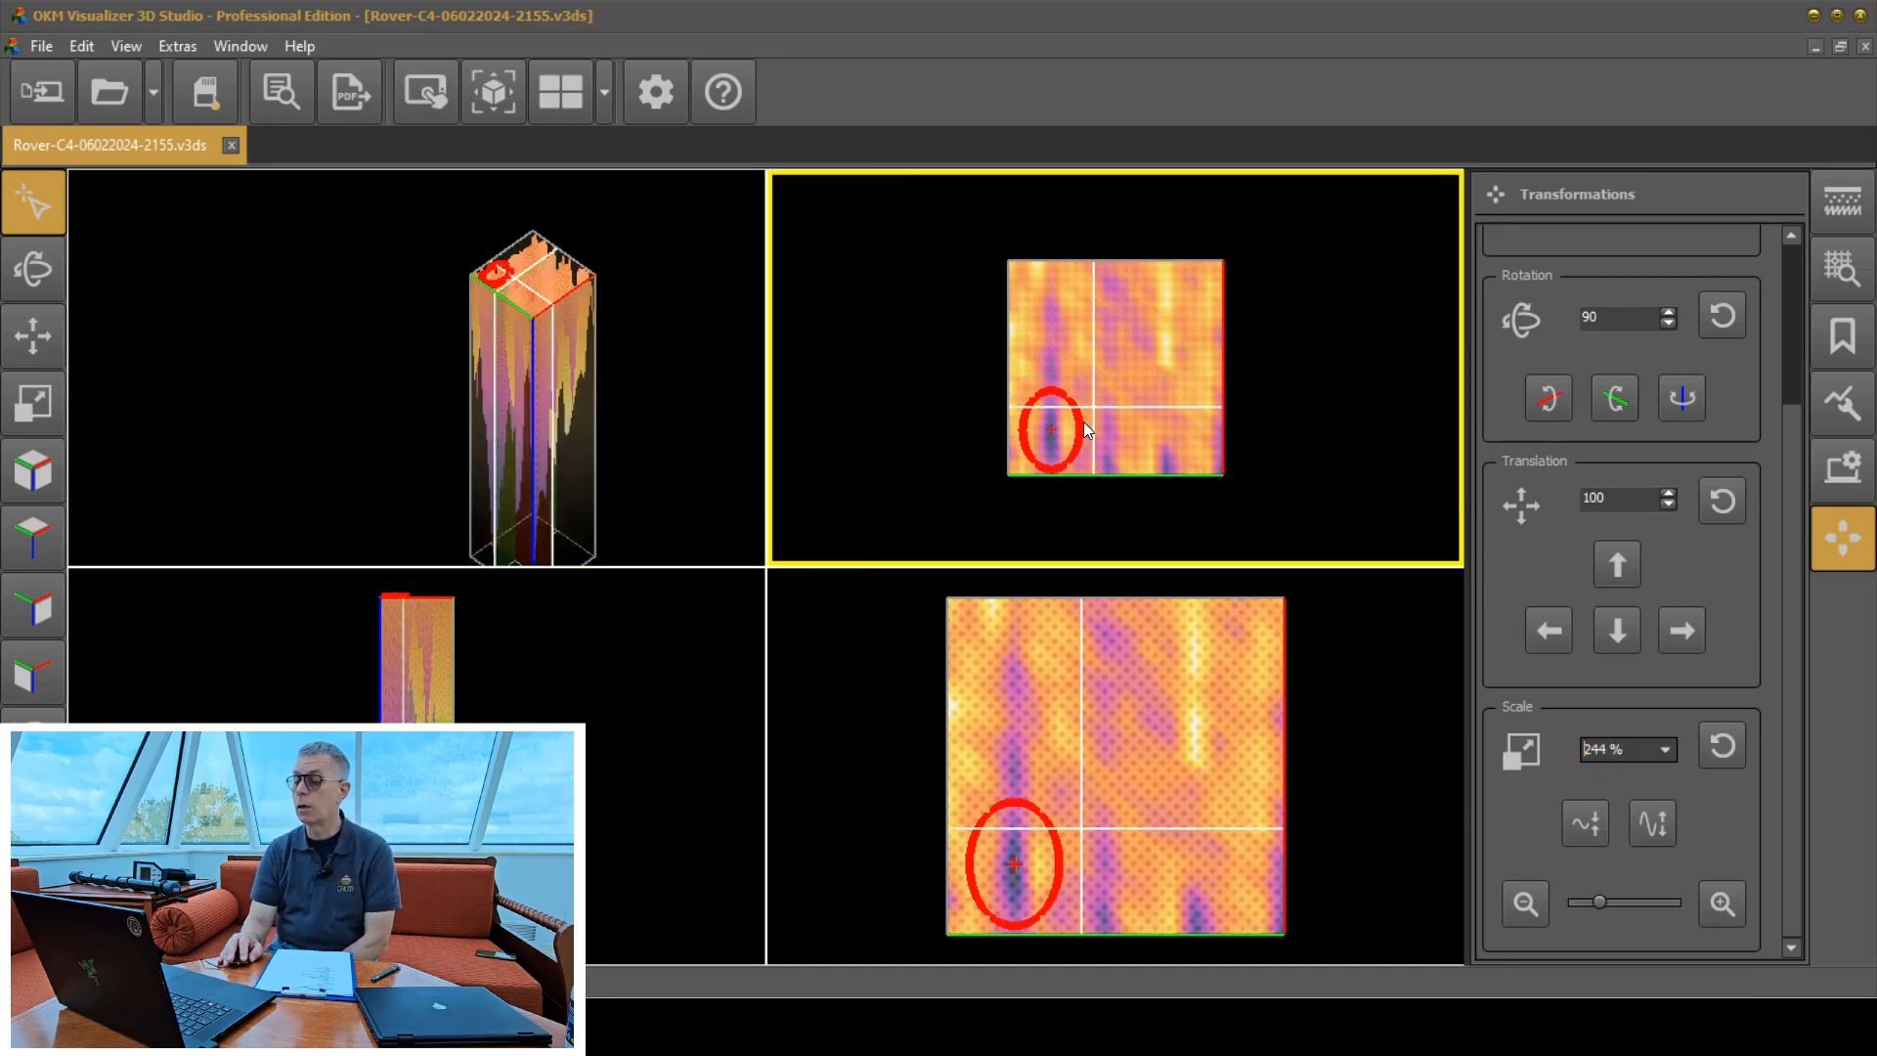
left_click(1208, 679)
left_click(600, 741)
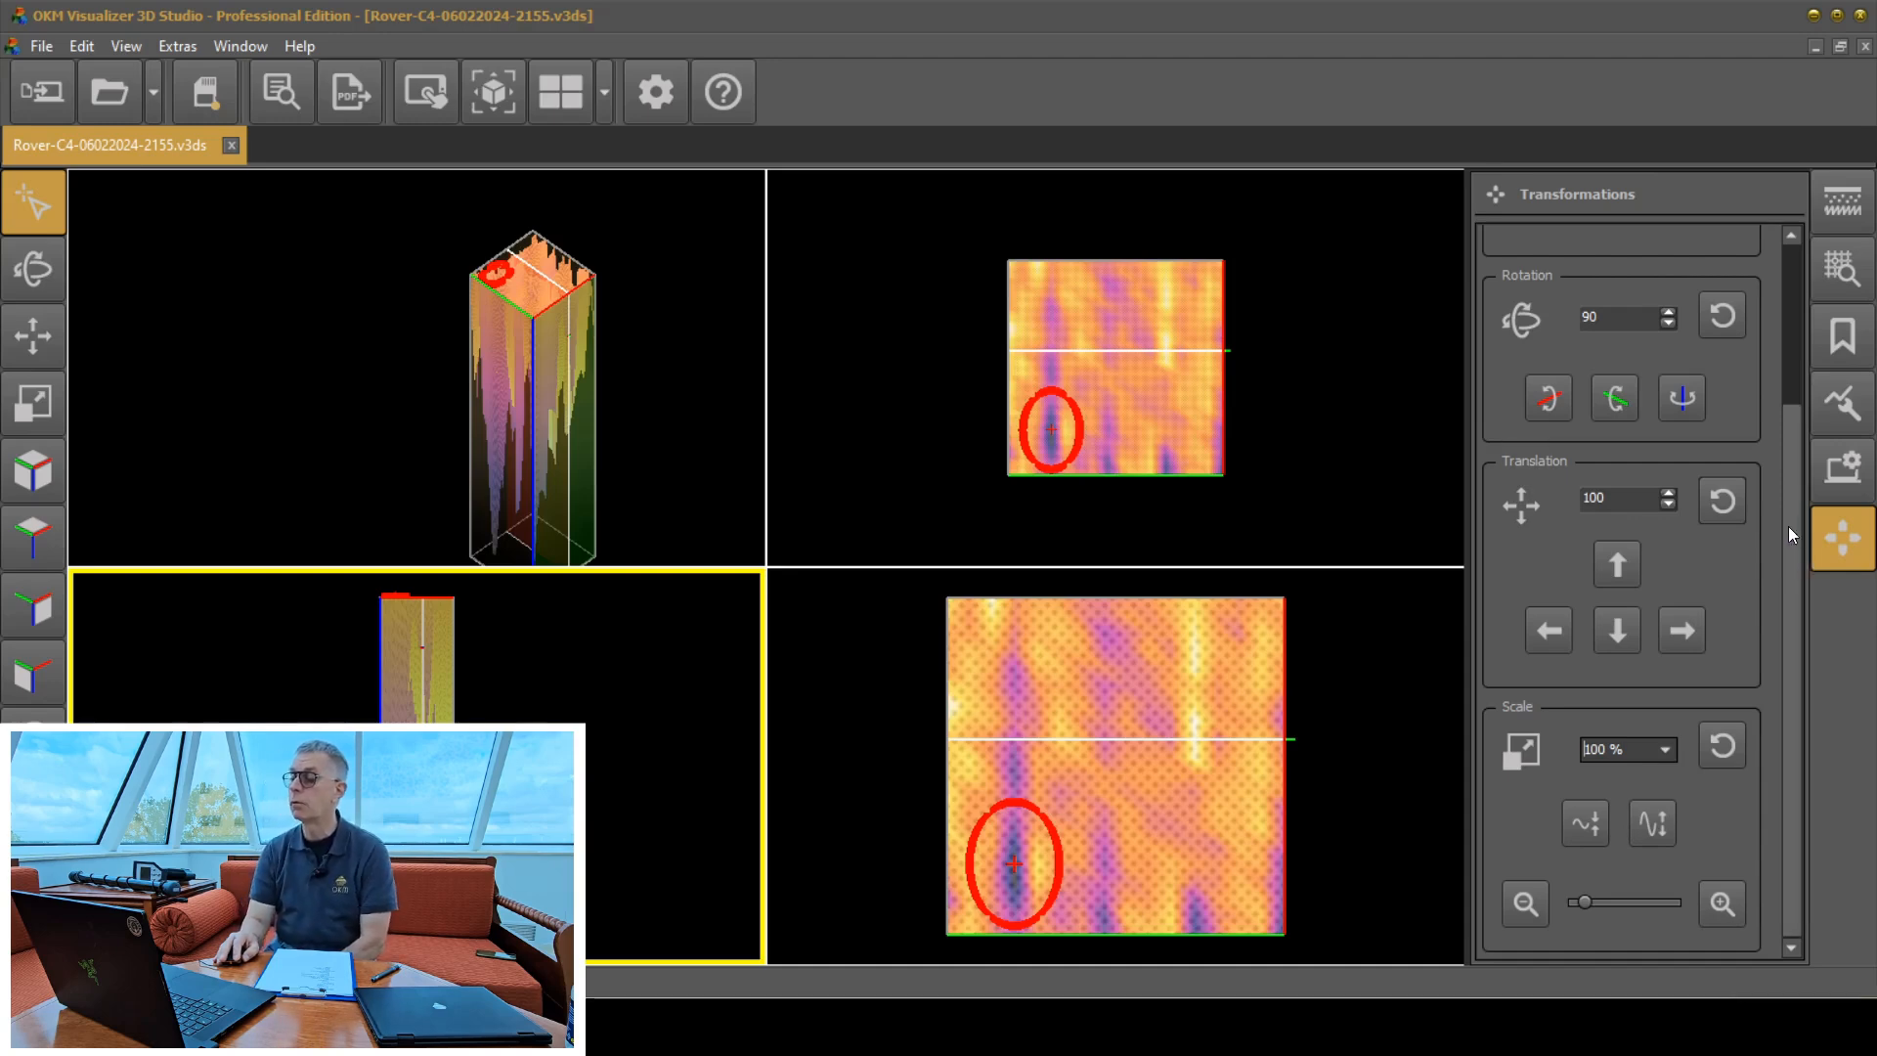
Move the crosshairs three steps backward along the red axis and two steps backward along the green axis, using step size 1.
left_click_drag(1795, 508, 1762, 285)
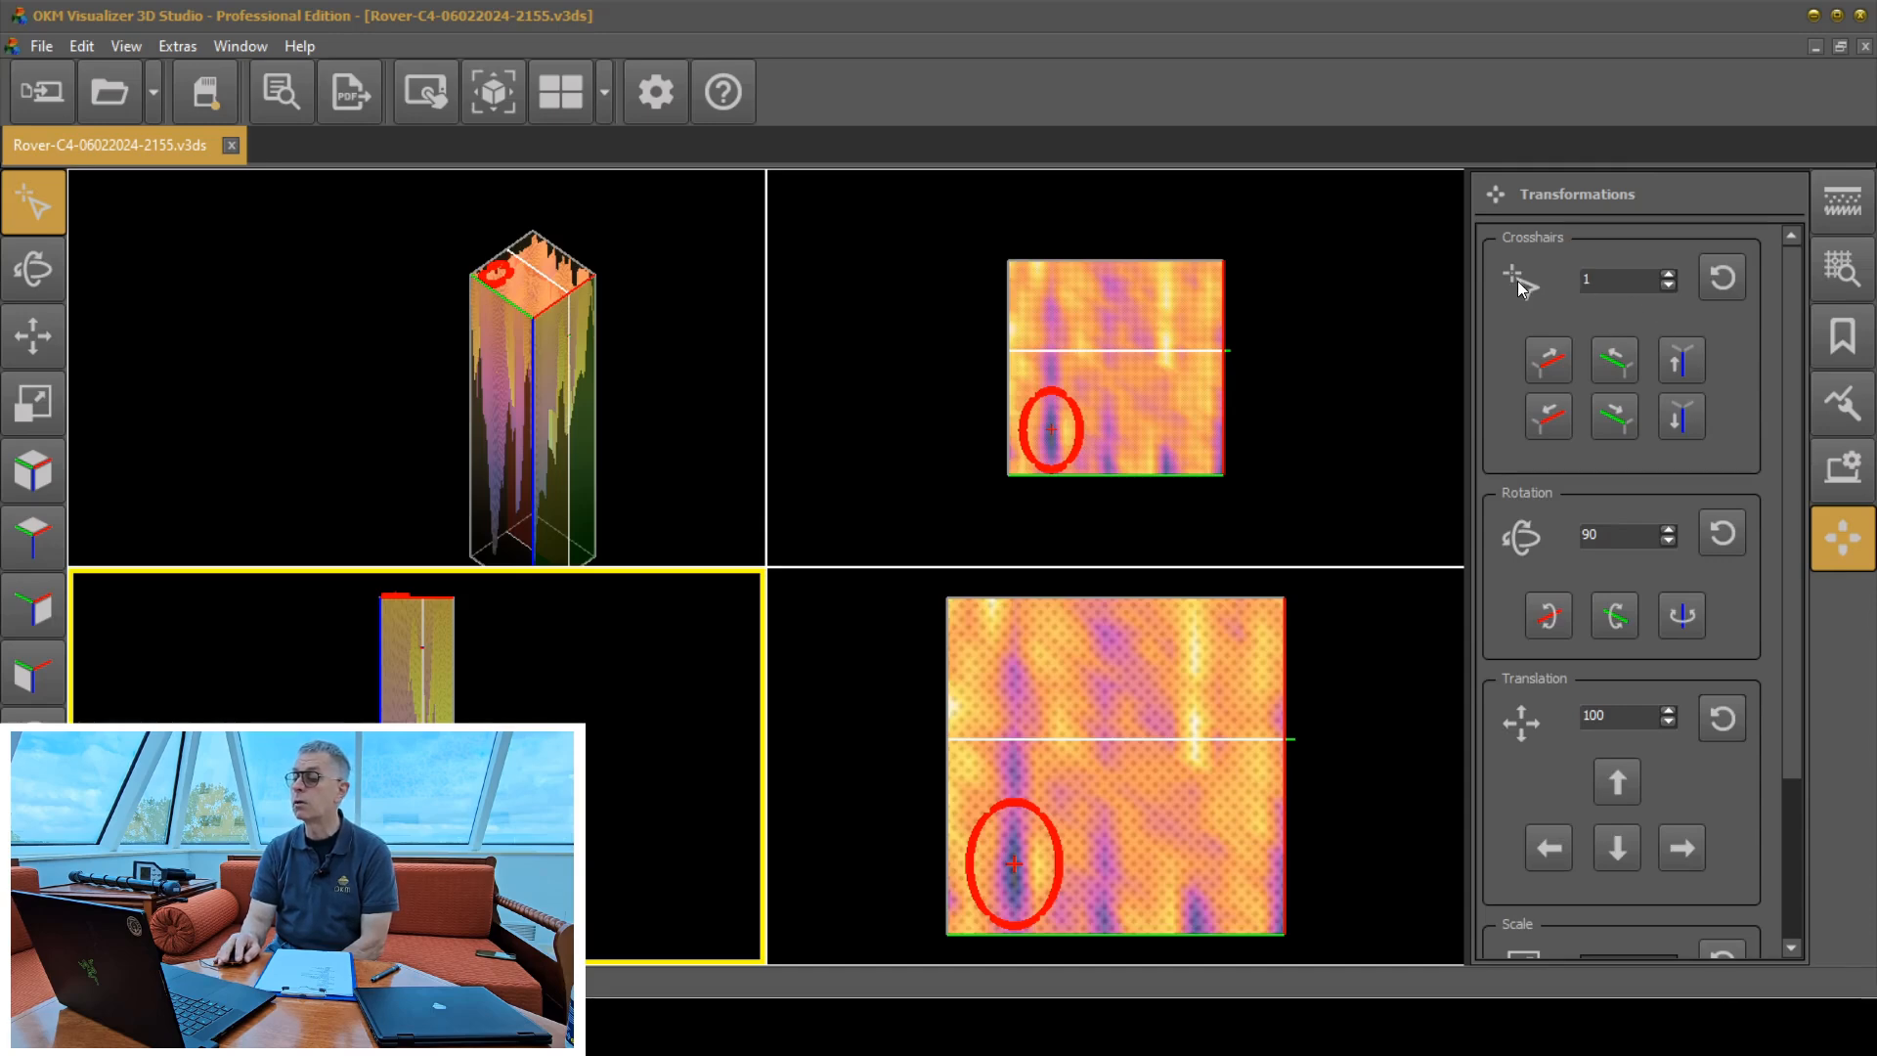
left_click(1547, 359)
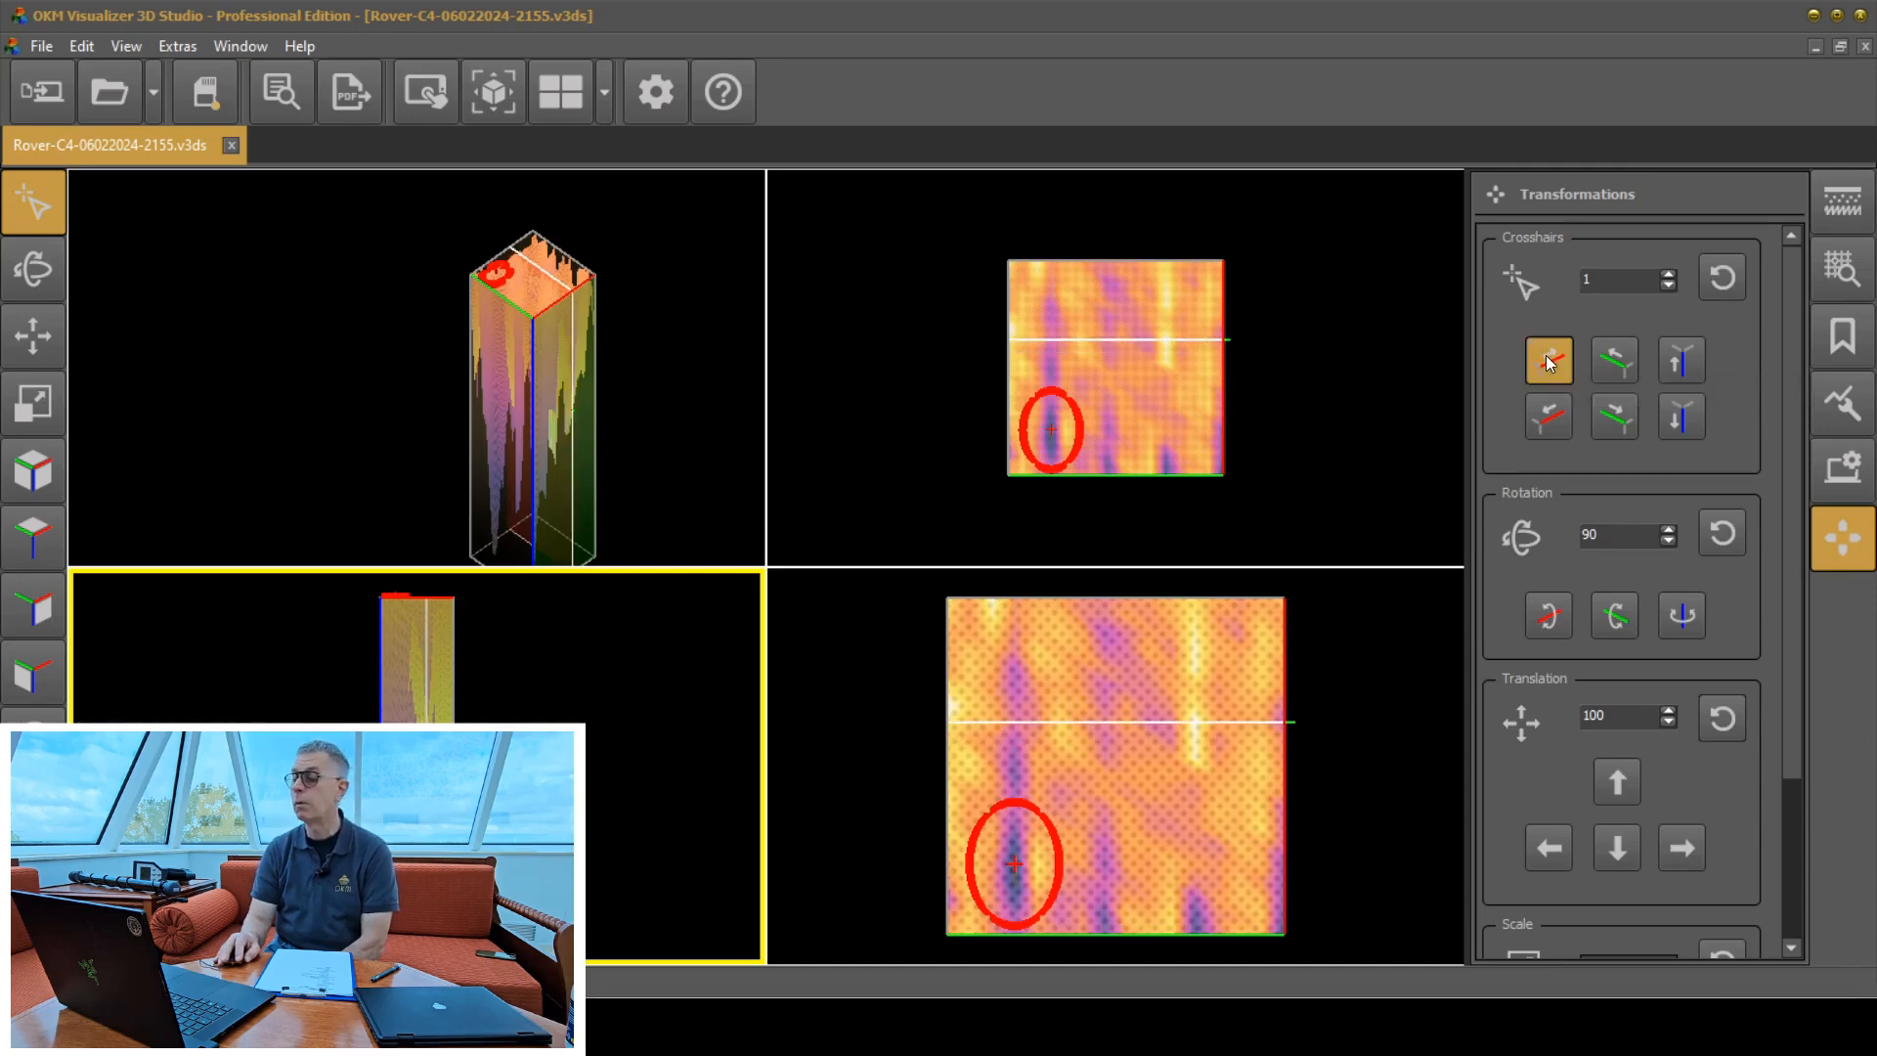
left_click(1547, 360)
left_click(1547, 359)
left_click(1617, 358)
left_click(1617, 358)
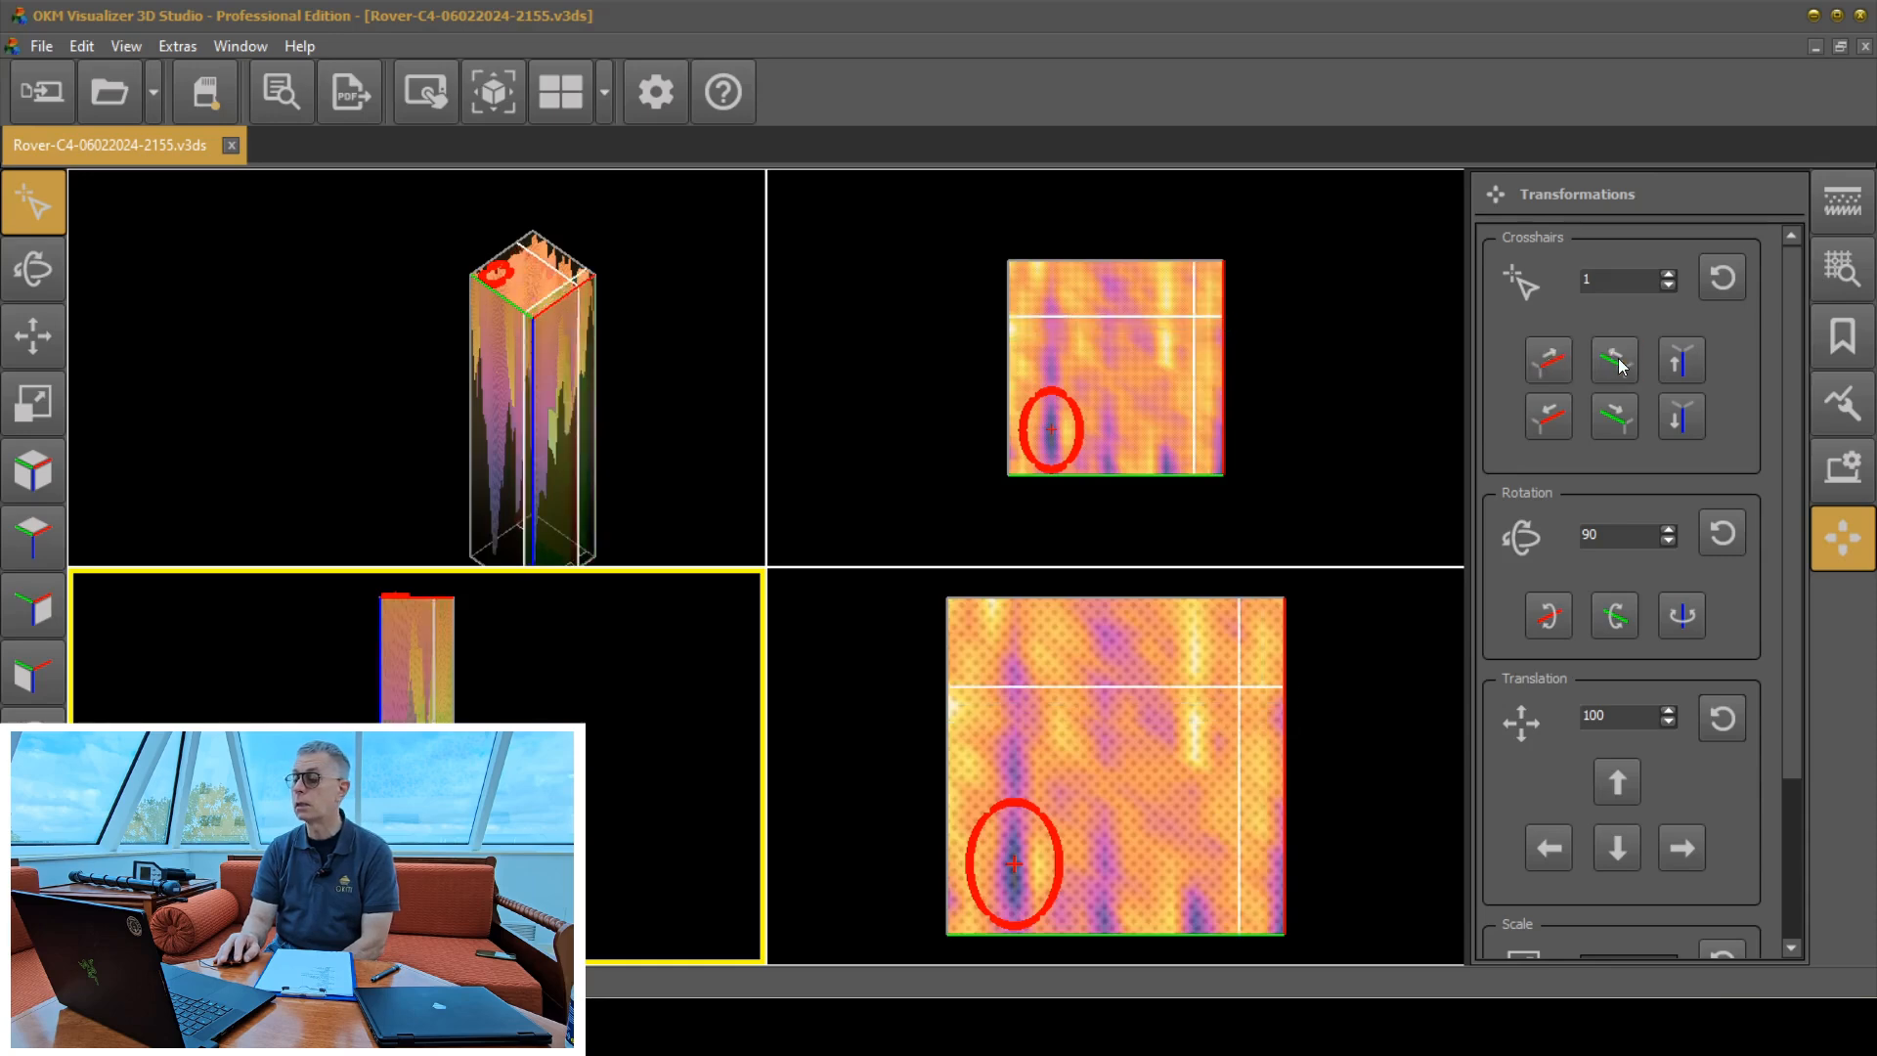